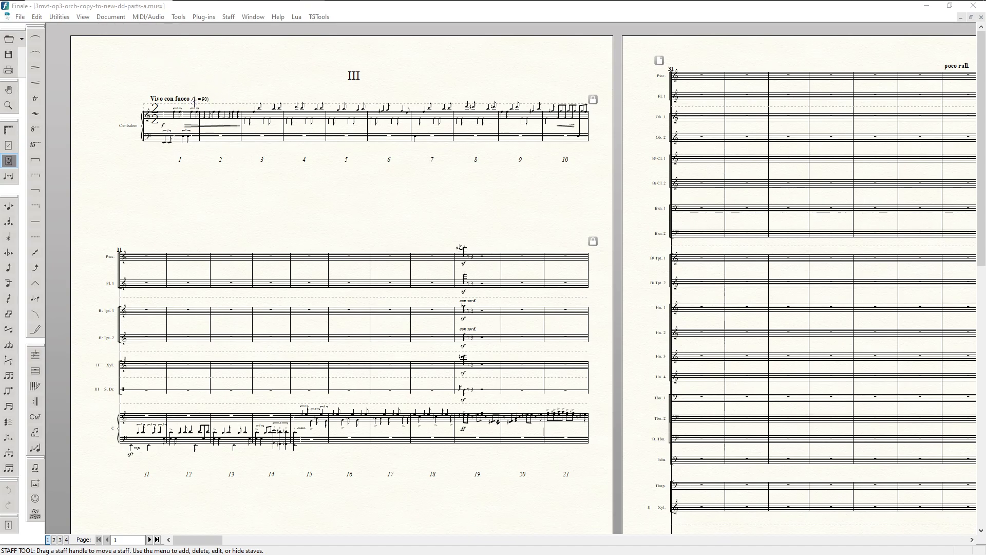
Run the ES Perfect Layout plug-in from the Elbsound JW Lua set on the full score
left_click(204, 17)
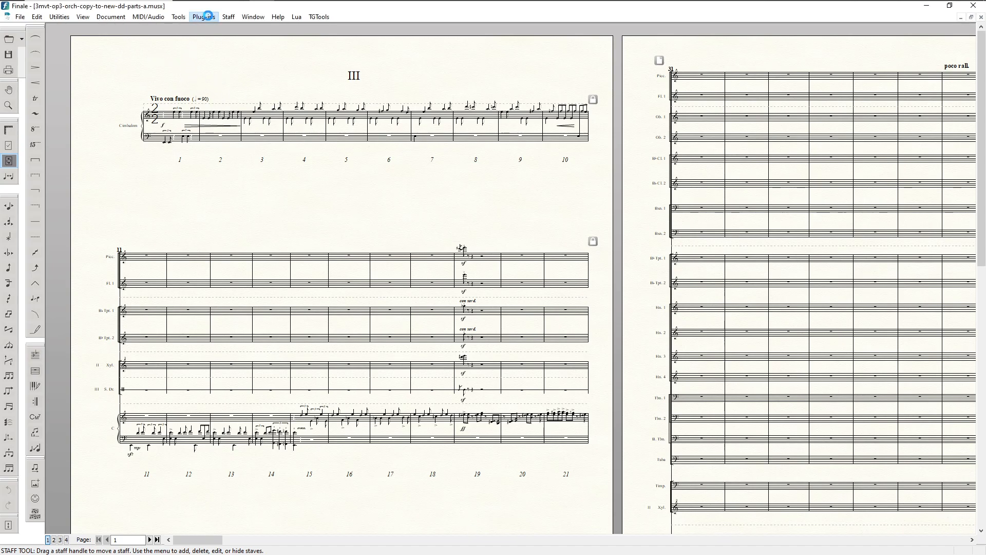
mouse_move(257, 30)
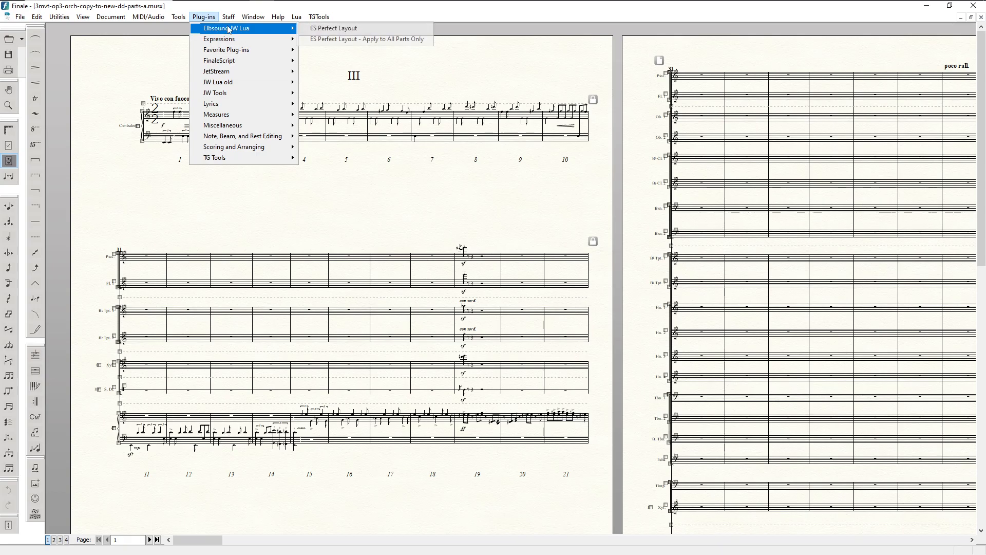
left_click(361, 29)
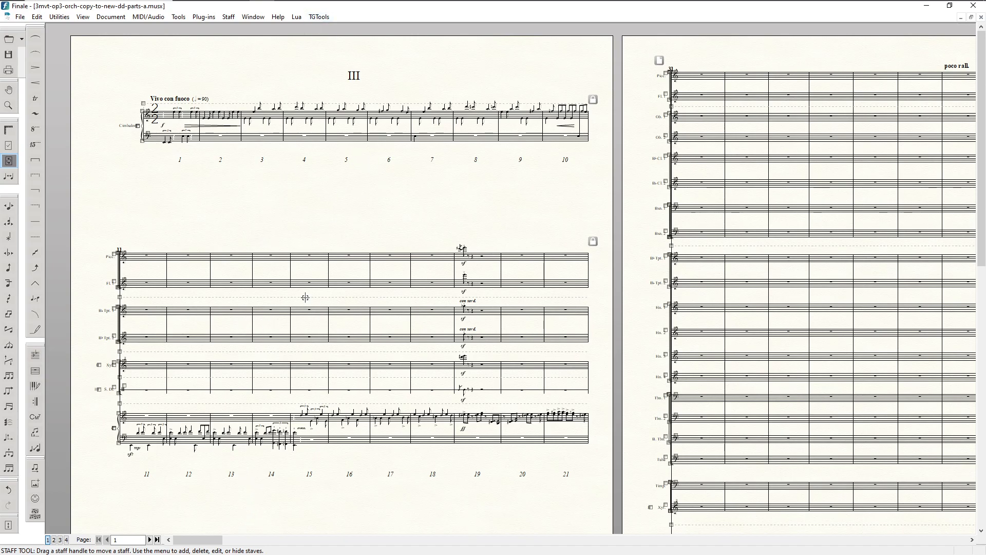
mouse_move(186, 543)
left_mouse_down()
mouse_move(202, 543)
mouse_move(183, 542)
left_mouse_up()
Open the Piccolo part for editing and examine its page layout from the first system to the last
left_click(154, 18)
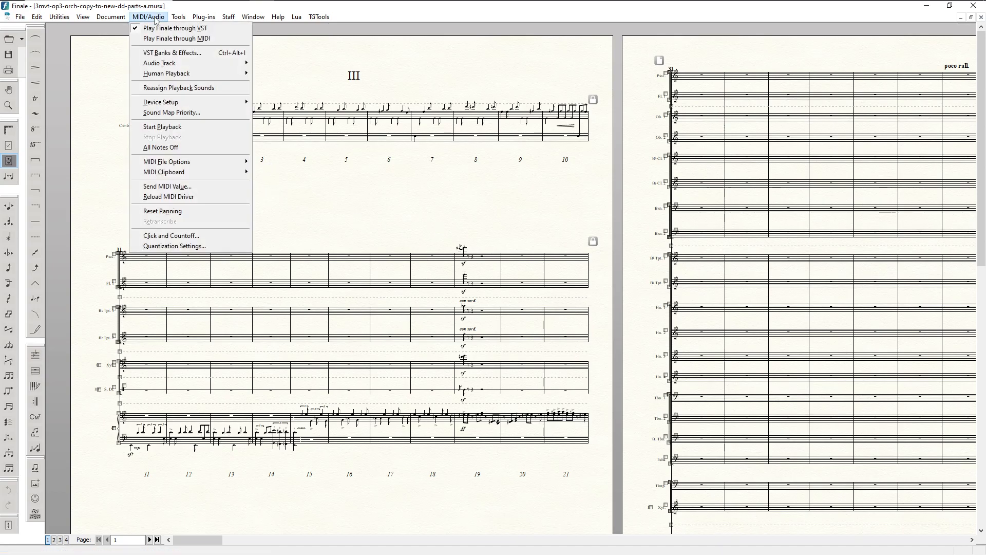
mouse_move(125, 21)
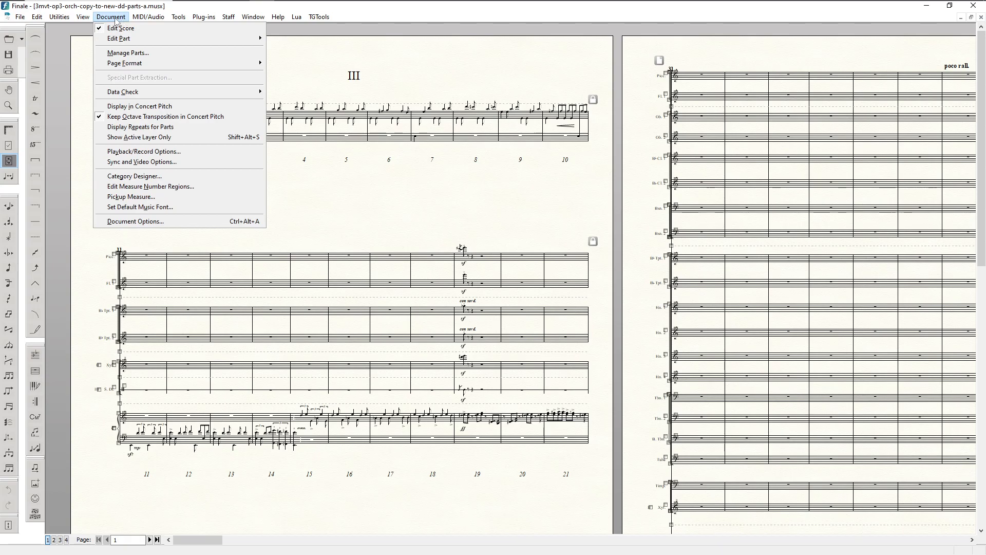
mouse_move(124, 41)
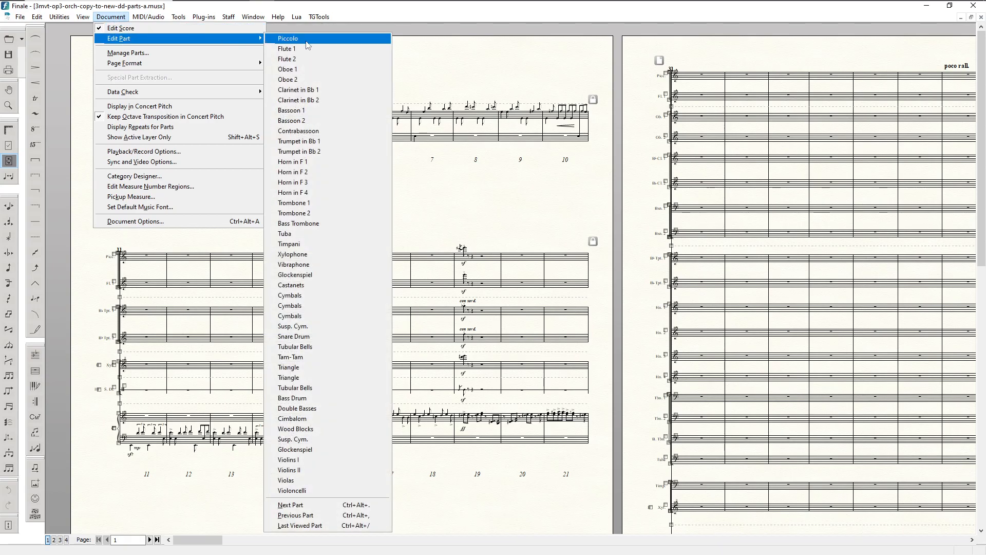
left_click(303, 40)
scroll(290, 139, "down", 3)
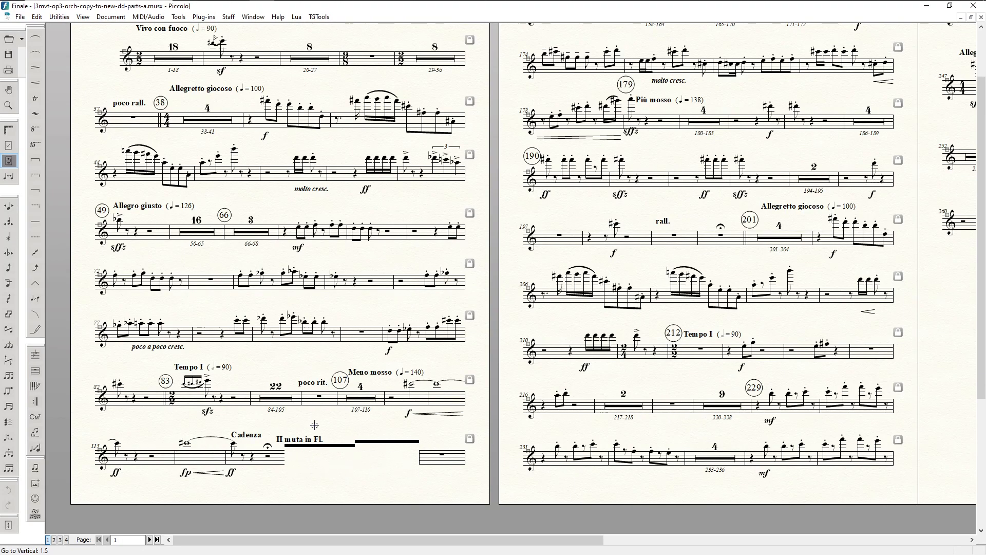
scroll(561, 327, "up", 3)
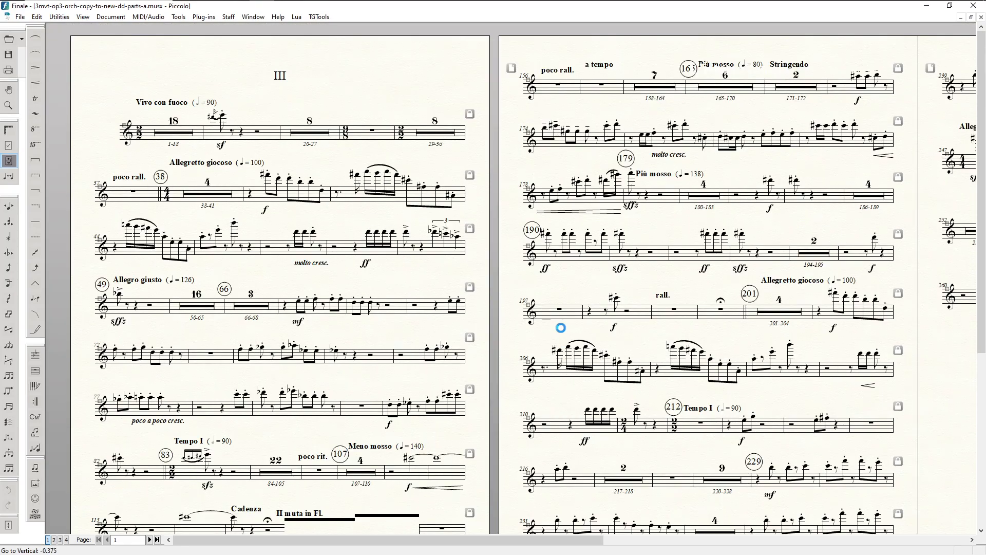
scroll(560, 327, "down", 3)
scroll(511, 409, "up", 3)
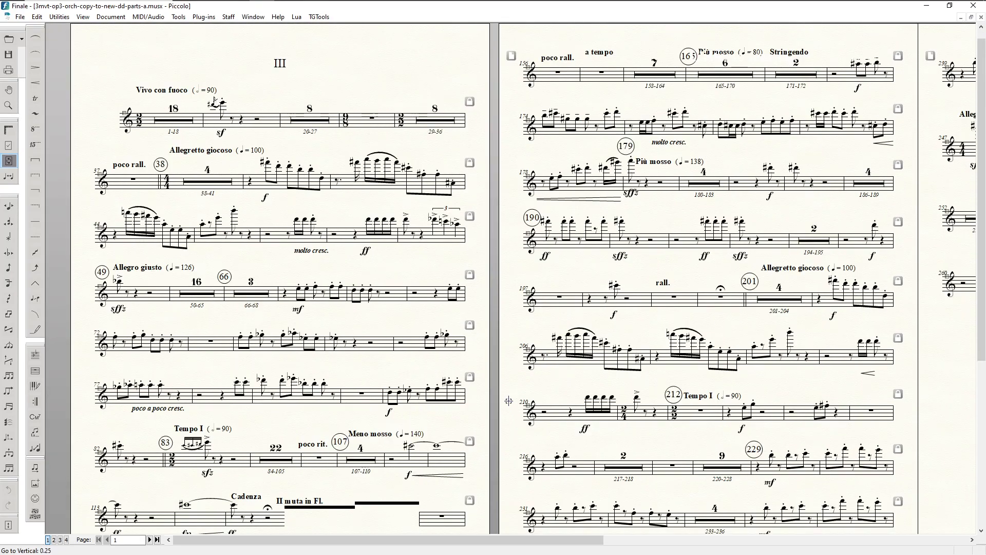
Advance through the Flute 1 and Flute 2 parts and examine their page layouts
key("ctrl+alt+period")
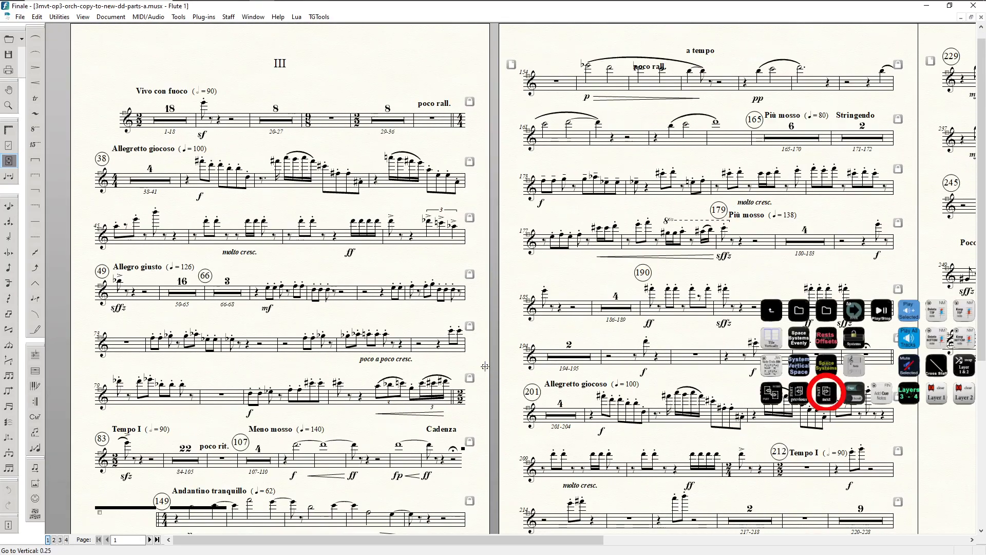
scroll(438, 416, "down", 1)
scroll(439, 416, "down", 2)
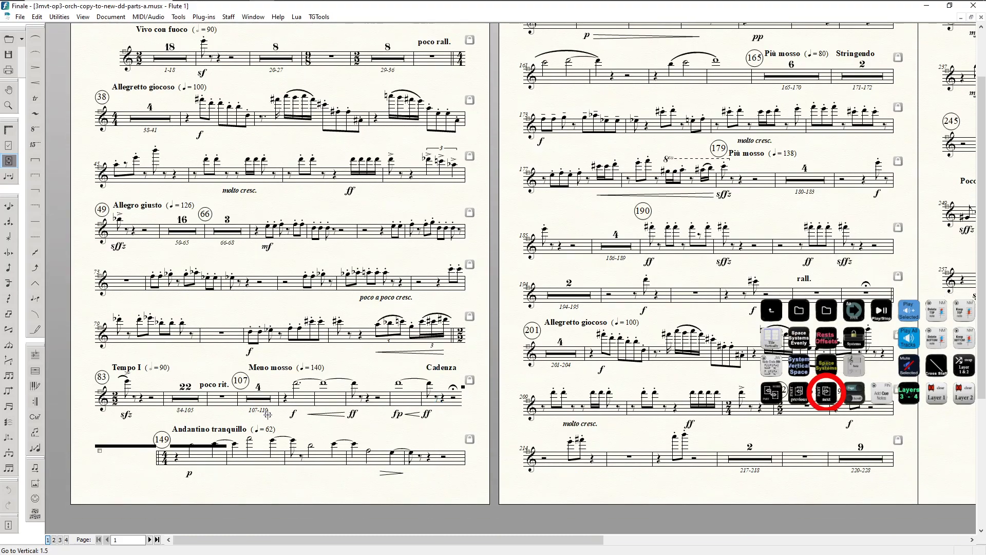
scroll(335, 181, "up", 3)
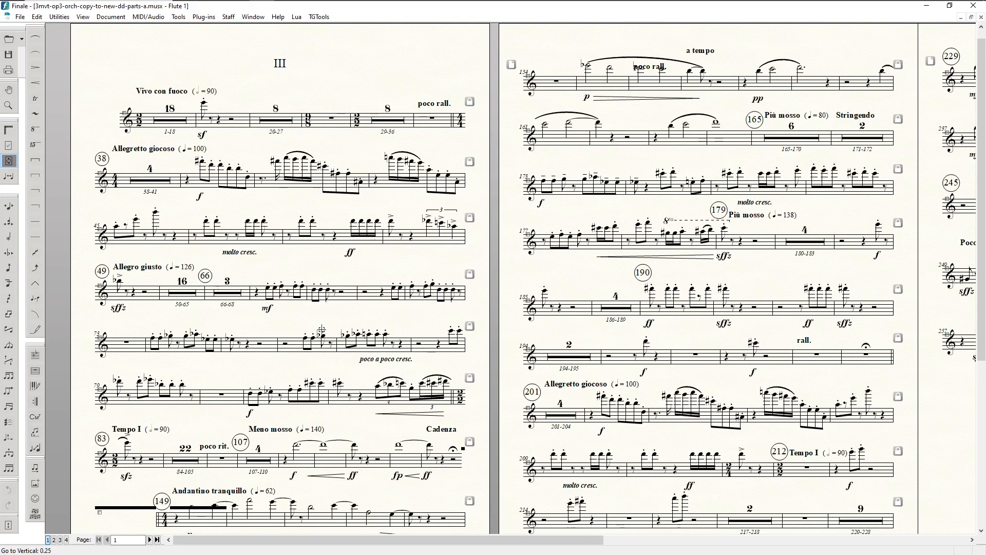
scroll(223, 420, "down", 3)
key("ctrl+alt+period")
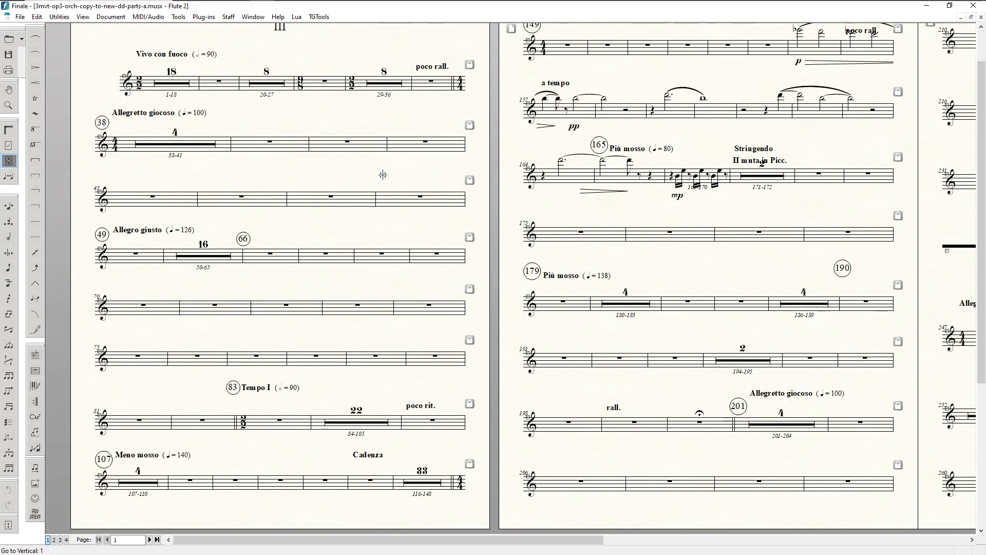
scroll(392, 172, "up", 3)
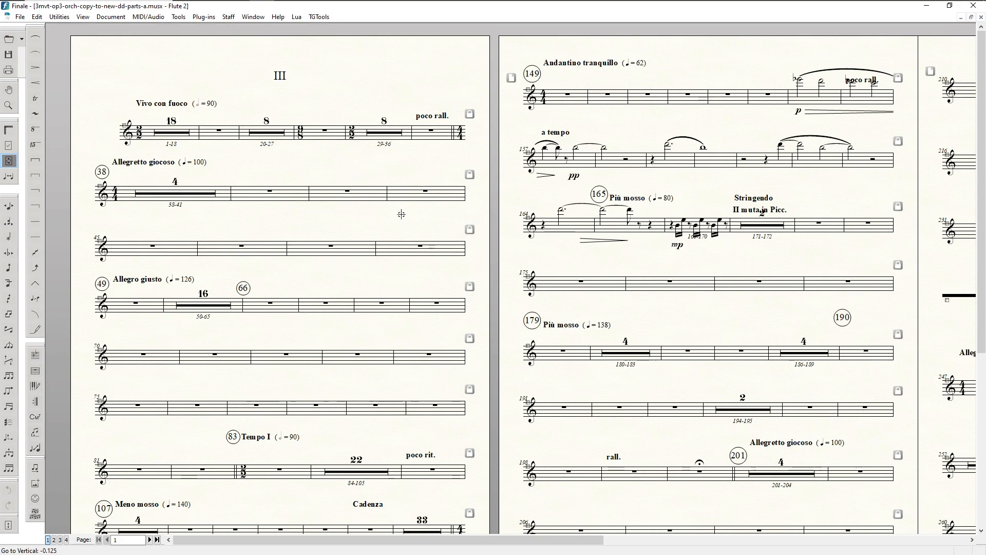
Advance to the Oboe 1 part and examine its system spacing
key("ctrl+alt+period")
scroll(427, 265, "down", 6)
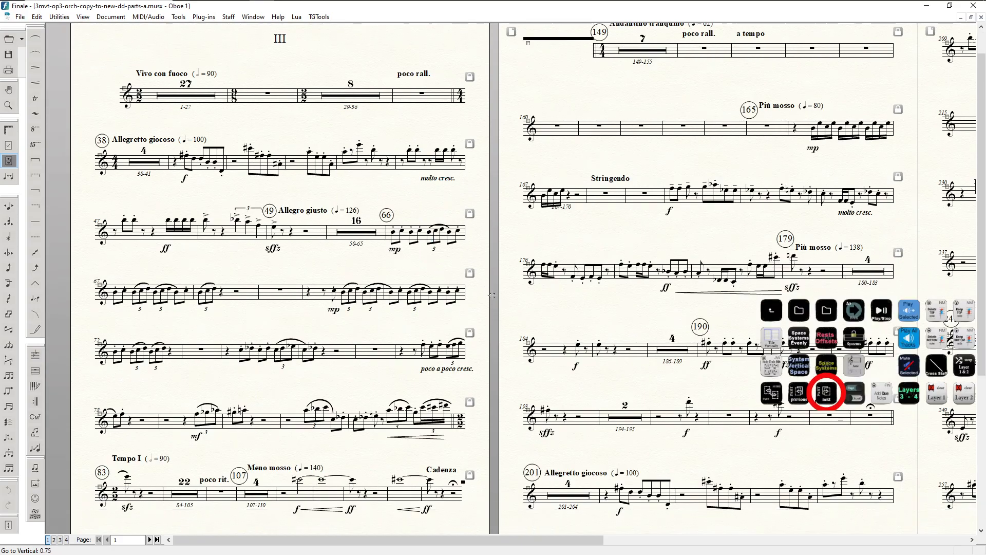
scroll(432, 308, "up", 4)
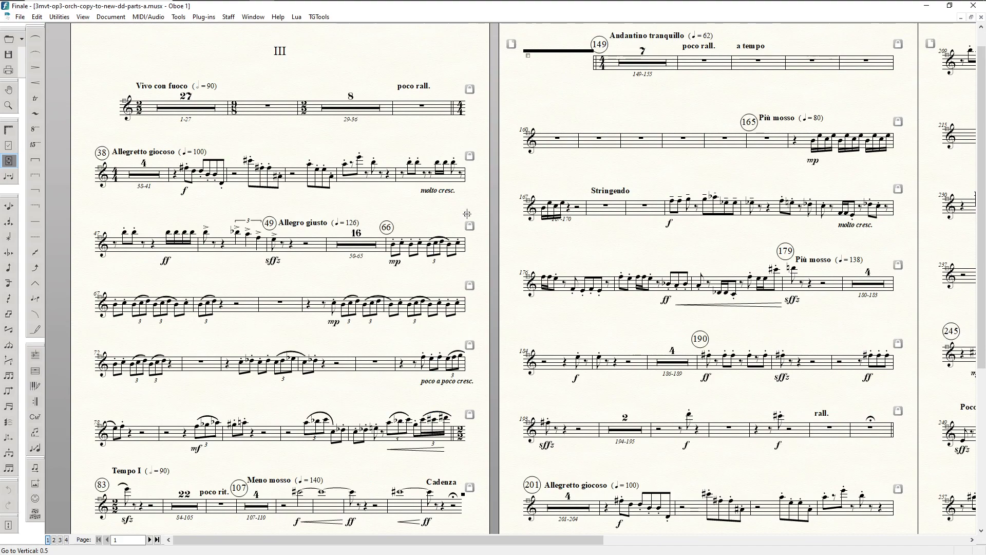
scroll(481, 216, "up", 2)
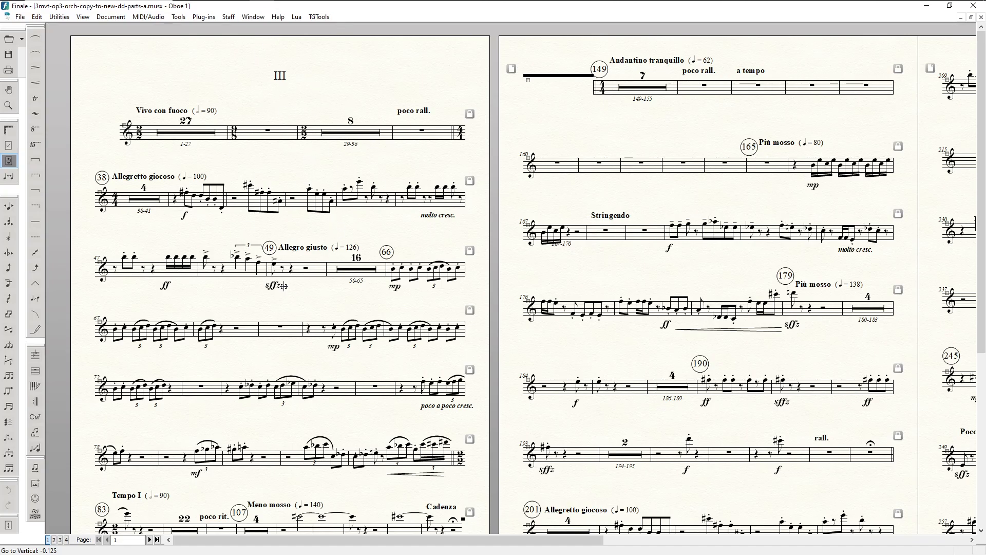
scroll(305, 369, "down", 1)
scroll(308, 266, "up", 1)
Look over the Oboe 1 pages again, and advance to the Oboe 2 part to examine its layout
left_click(209, 17)
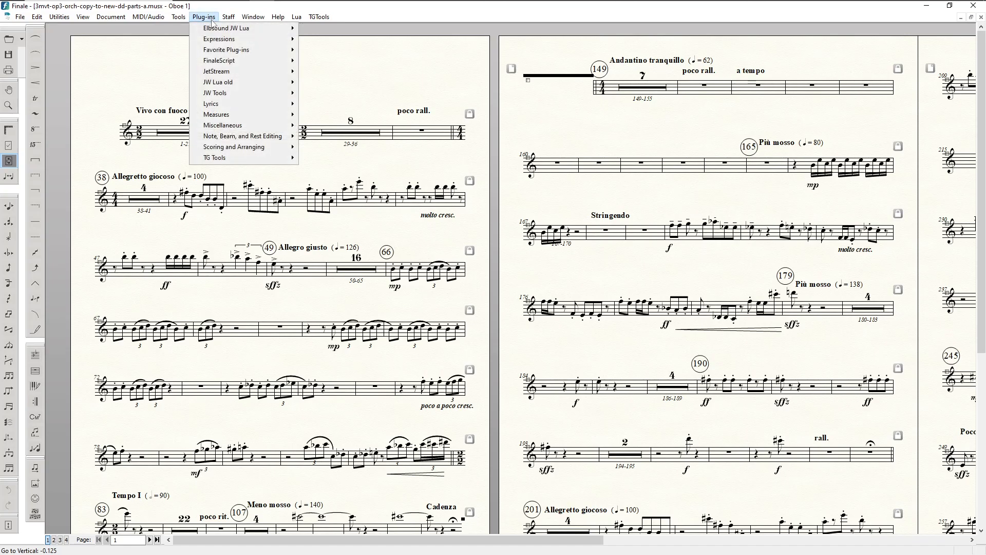
left_click(147, 67)
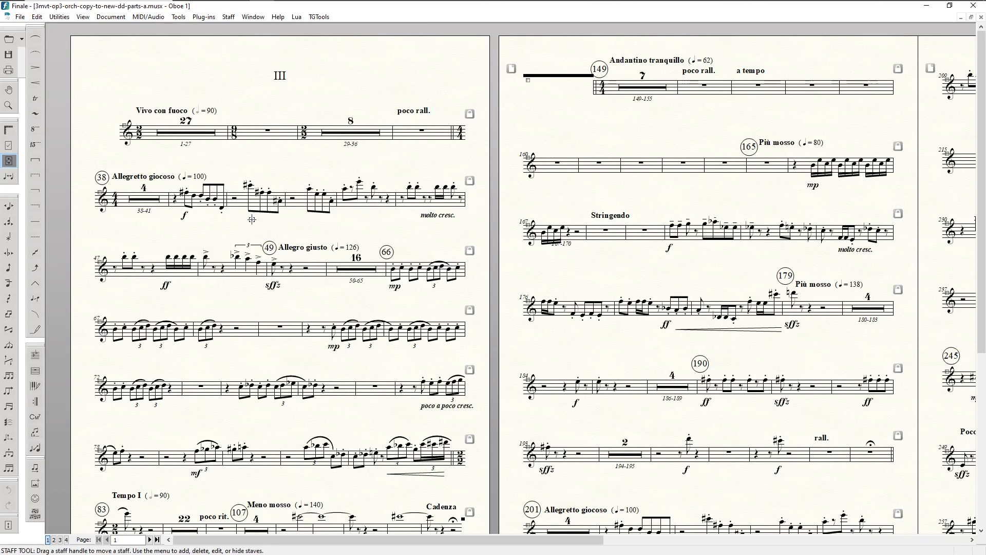
scroll(226, 491, "down", 2)
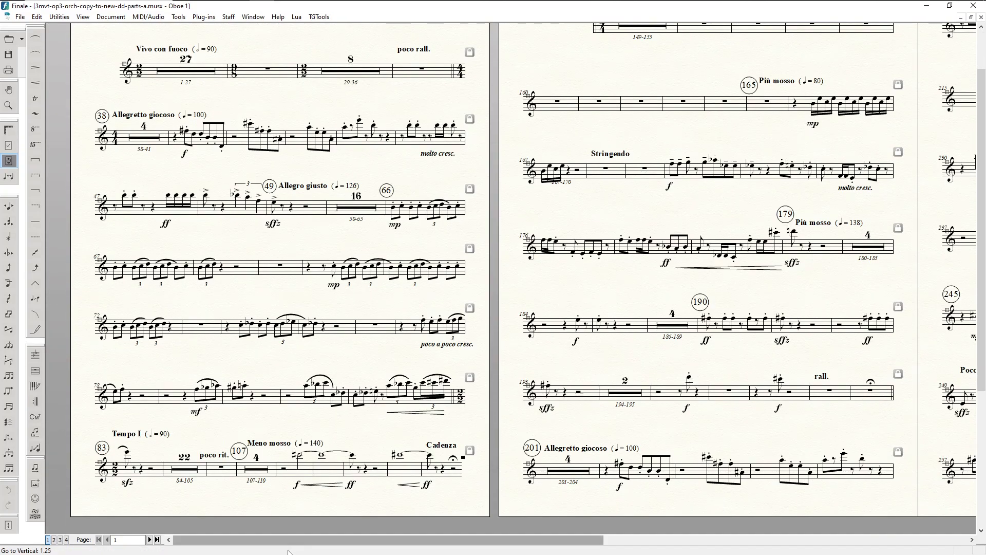
scroll(201, 332, "up", 2)
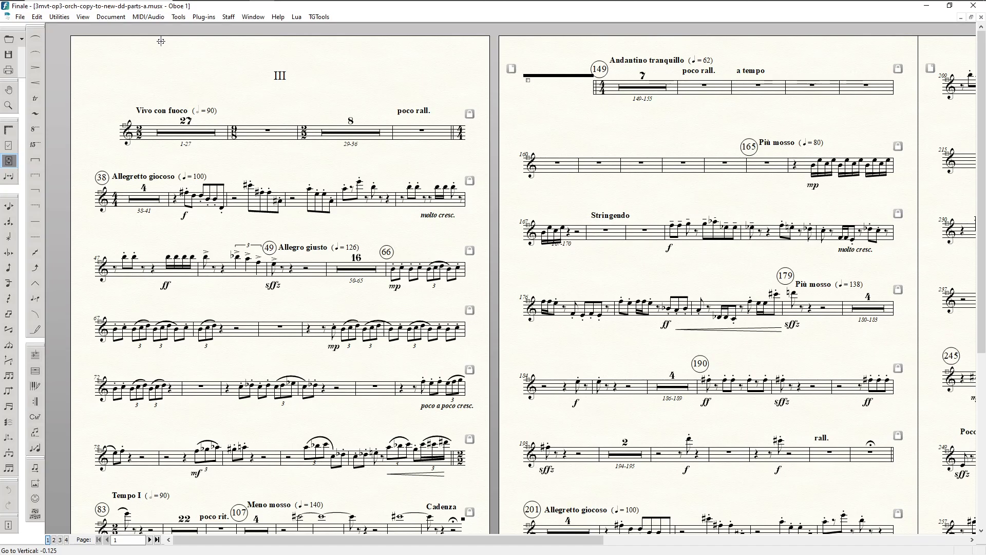
scroll(425, 357, "down", 3)
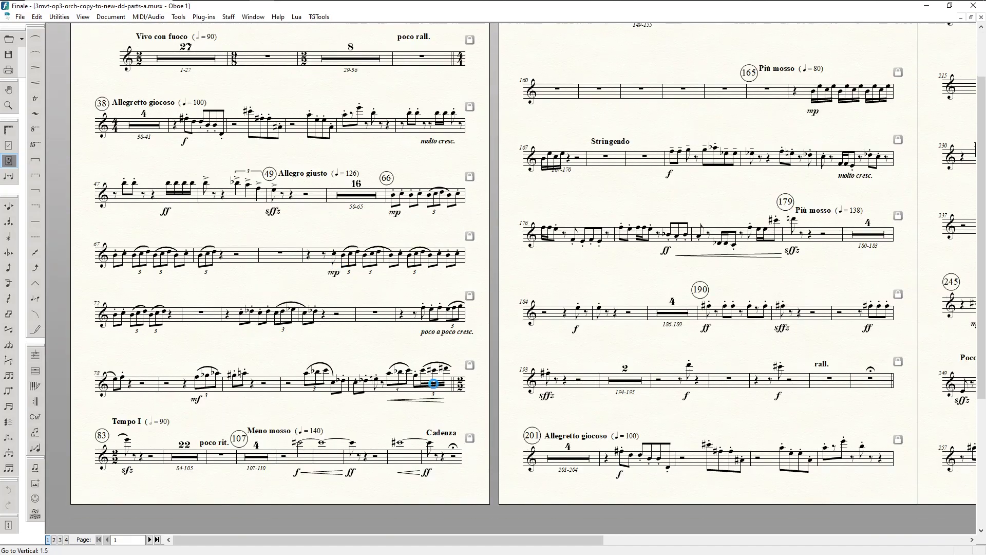
mouse_move(381, 539)
left_mouse_down()
mouse_move(594, 548)
mouse_move(376, 528)
left_mouse_up()
scroll(371, 419, "up", 3)
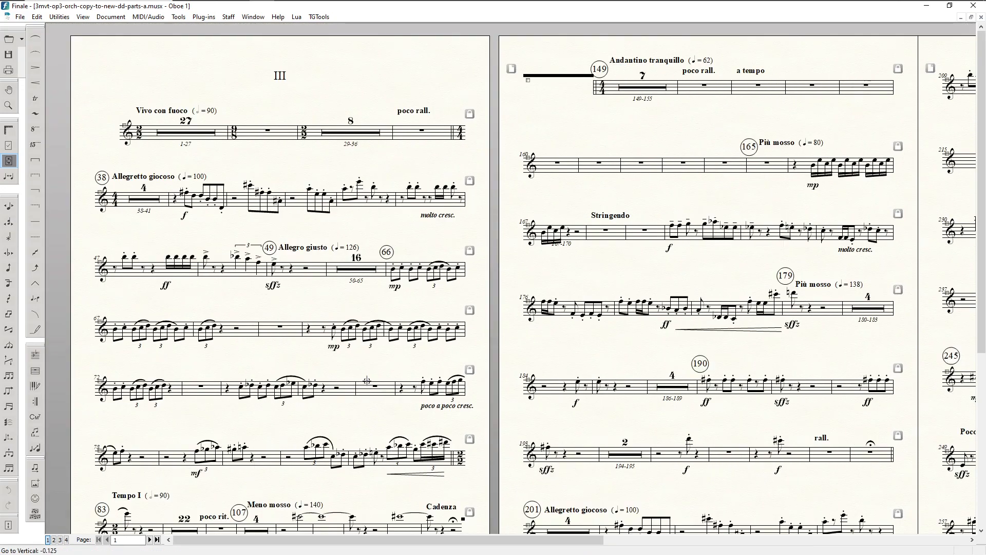
key("ctrl+alt+period")
scroll(349, 347, "down", 3)
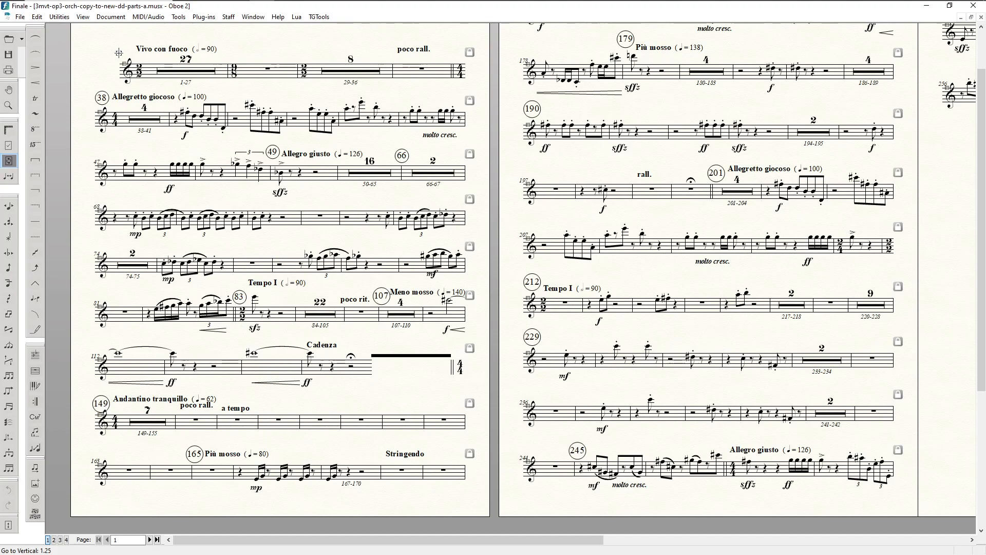
Return to the full score in Scroll View and select all of its music, starting from the Piccolo's first measure
key("ctrl+shift+F7")
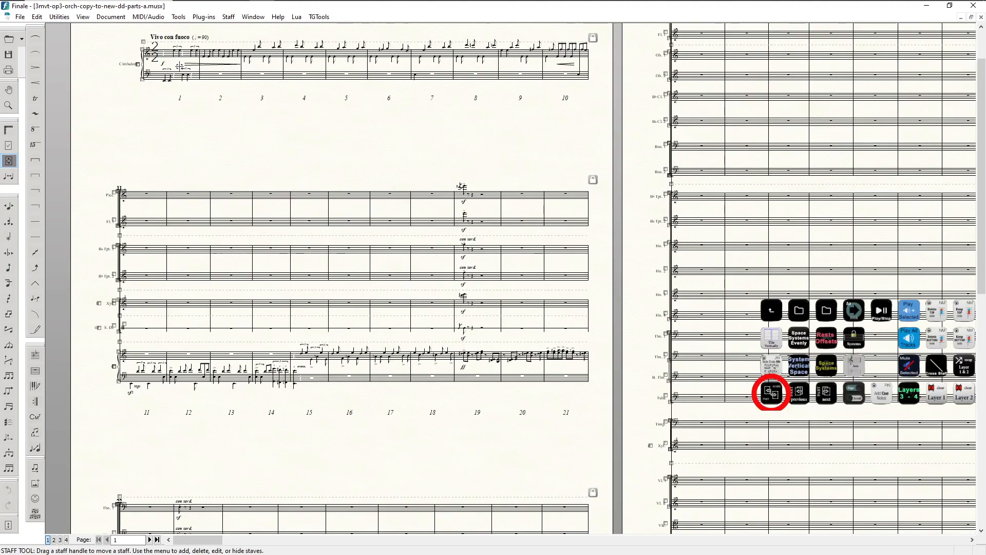
key("ctrl+e")
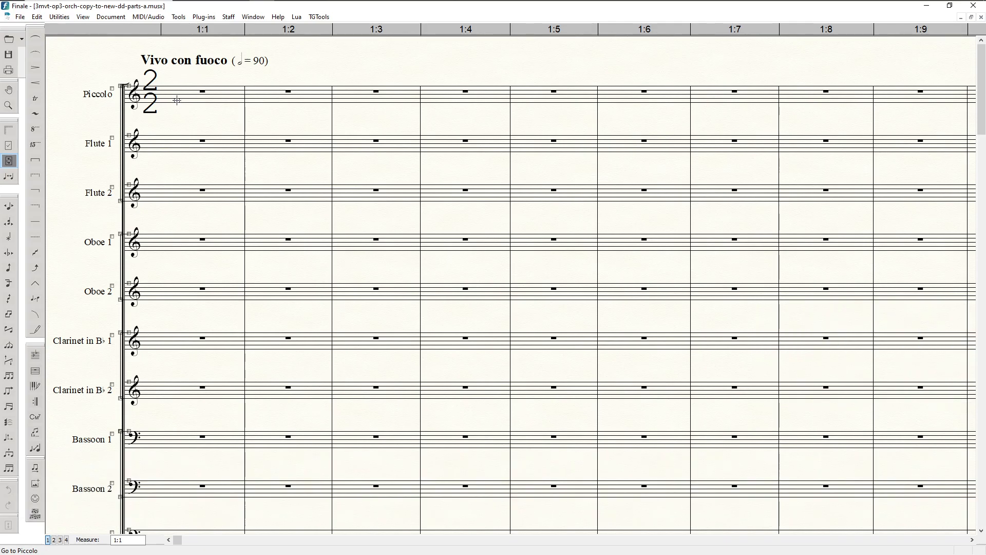
left_click(172, 95)
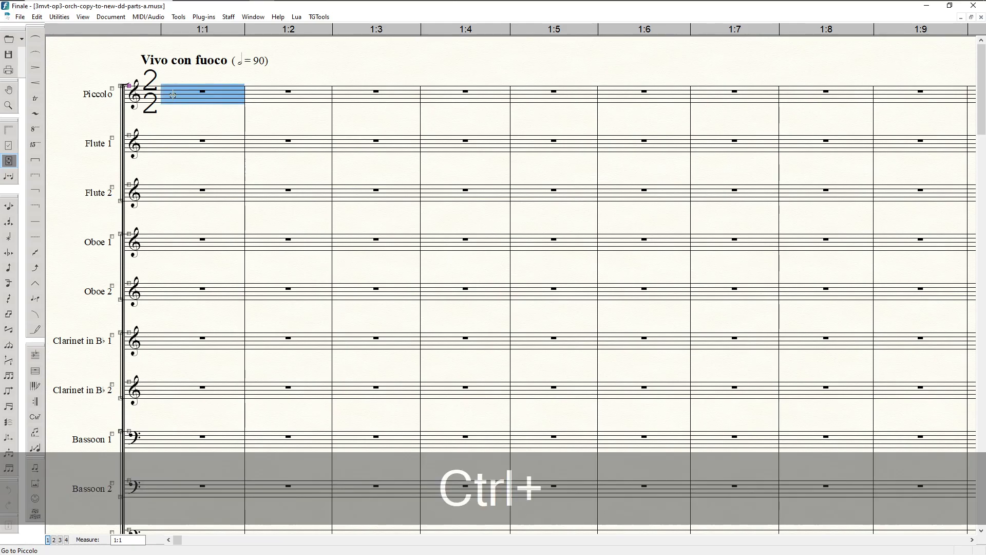
key("ctrl+a")
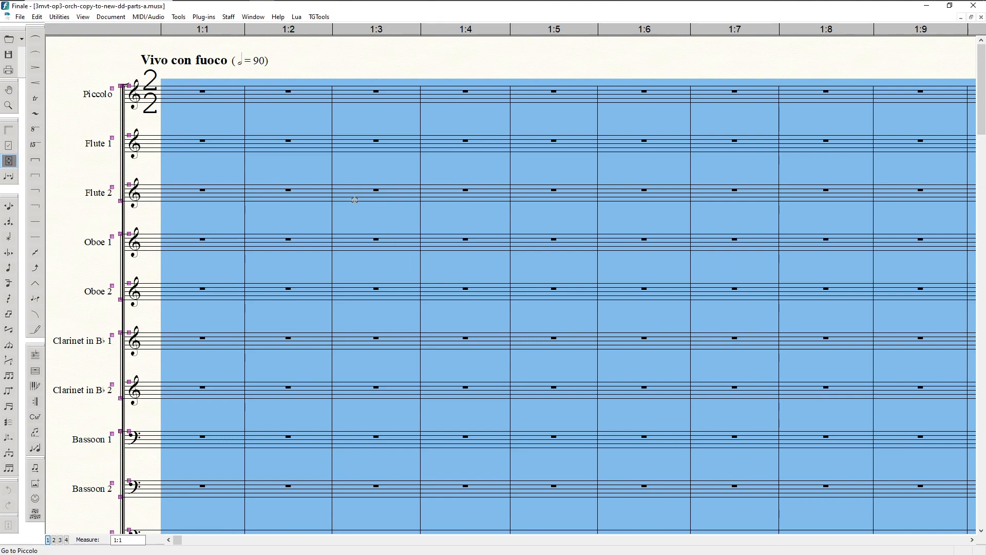
End the selection at the Contrabasses staff in measure 261, leaving out the two-staff instrument below it
scroll(244, 165, "down", 8)
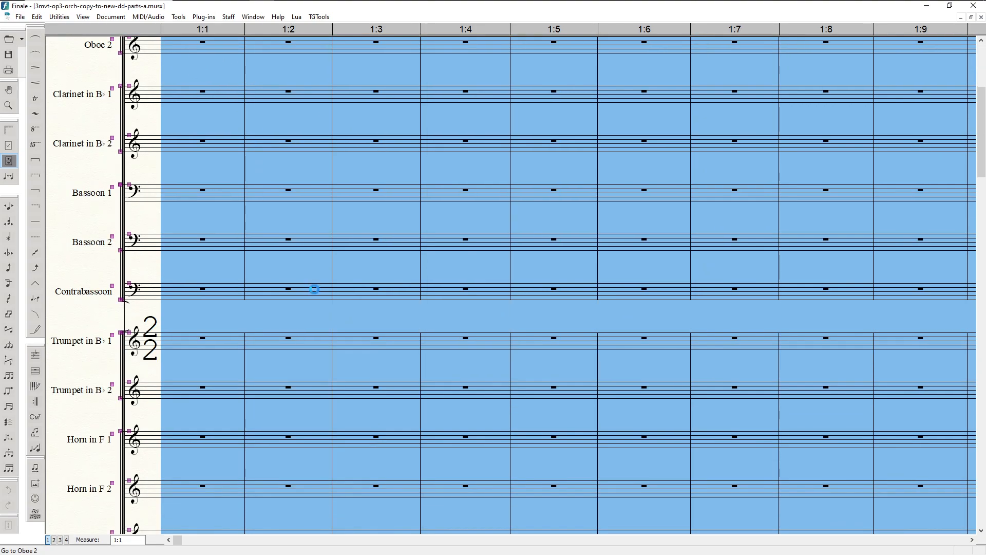
key("End")
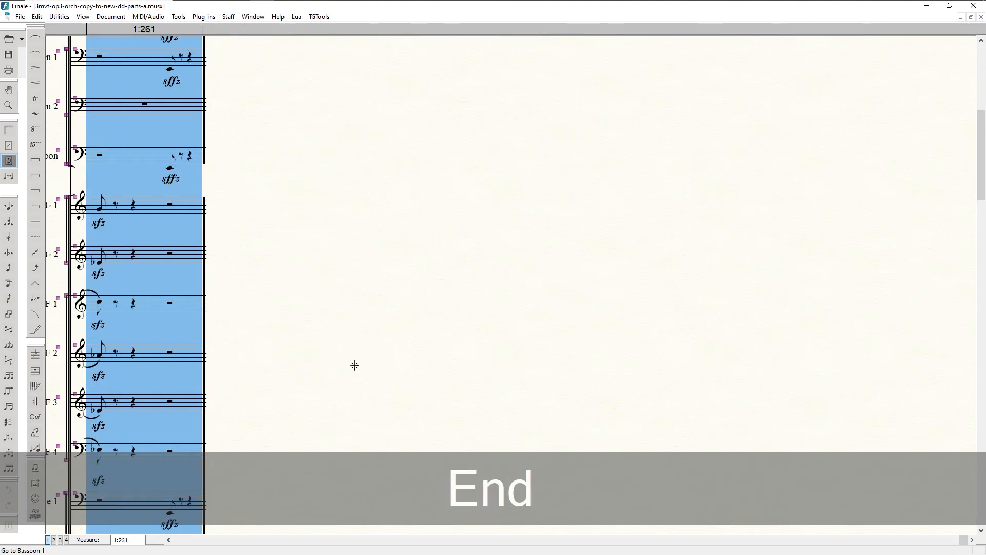
key("End")
key("End")
key("End")
key("End")
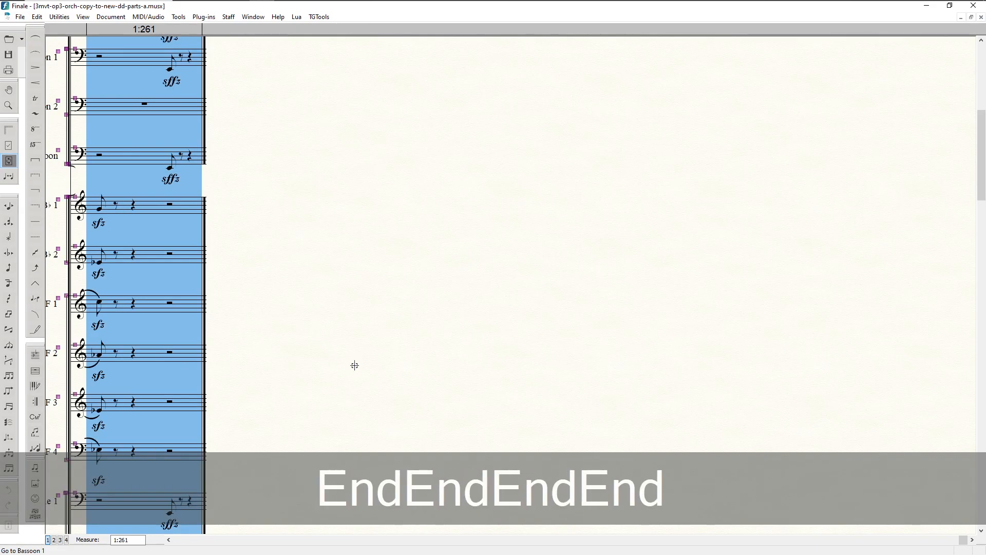
scroll(355, 364, "down", 7)
scroll(290, 390, "down", 7)
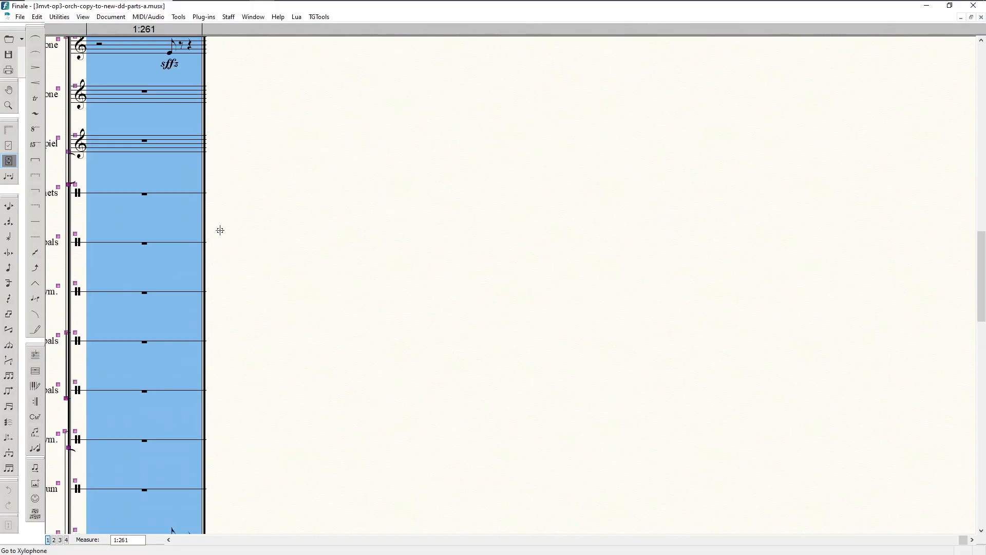
key("End")
key("End")
key("End")
key("End")
key("End")
key("End")
key("End")
key("End")
key("End")
key("End")
key("End")
key("End")
key("End")
key("End")
key("End")
key("End")
key("End")
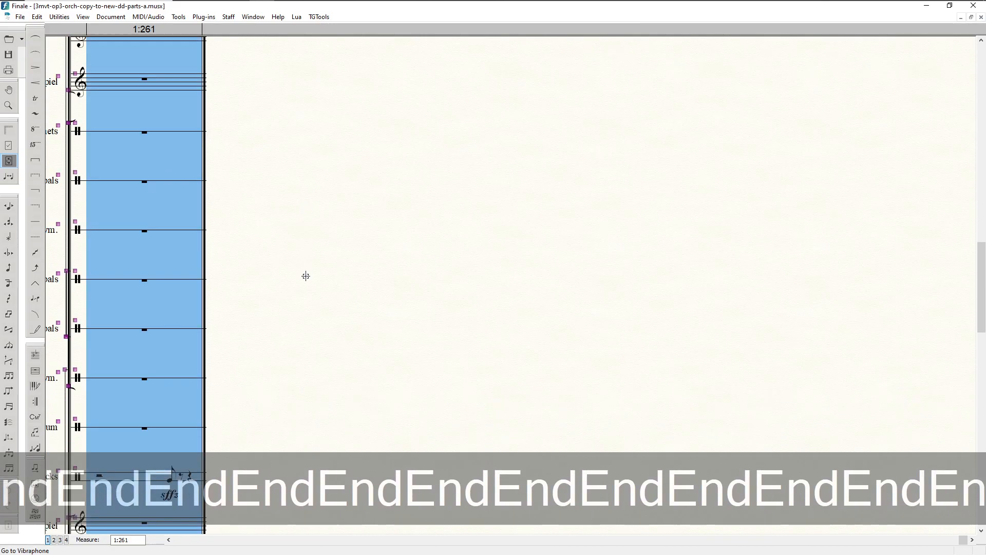
key("Page_Down")
key("Page_Down")
key("Page_Down")
key("Page_Down")
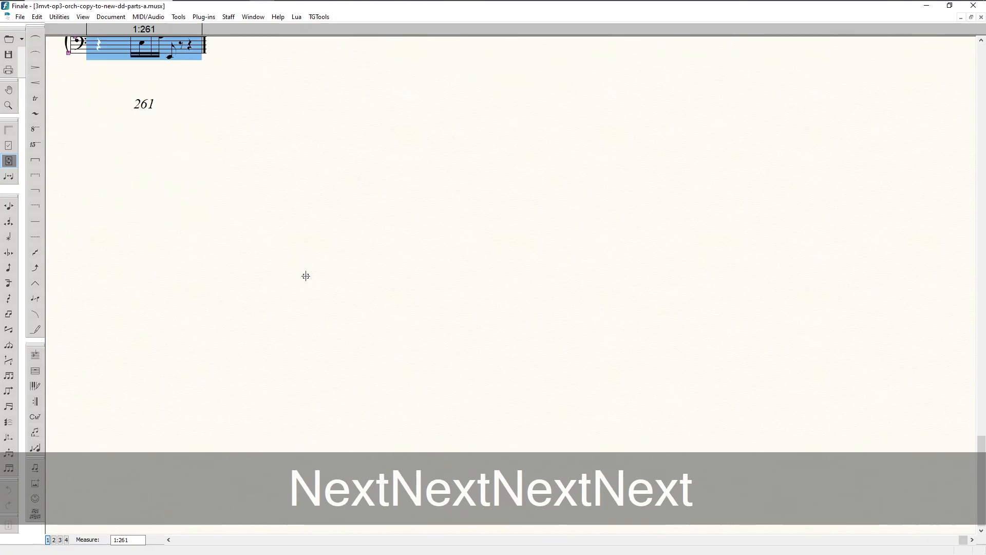
key("Page_Up")
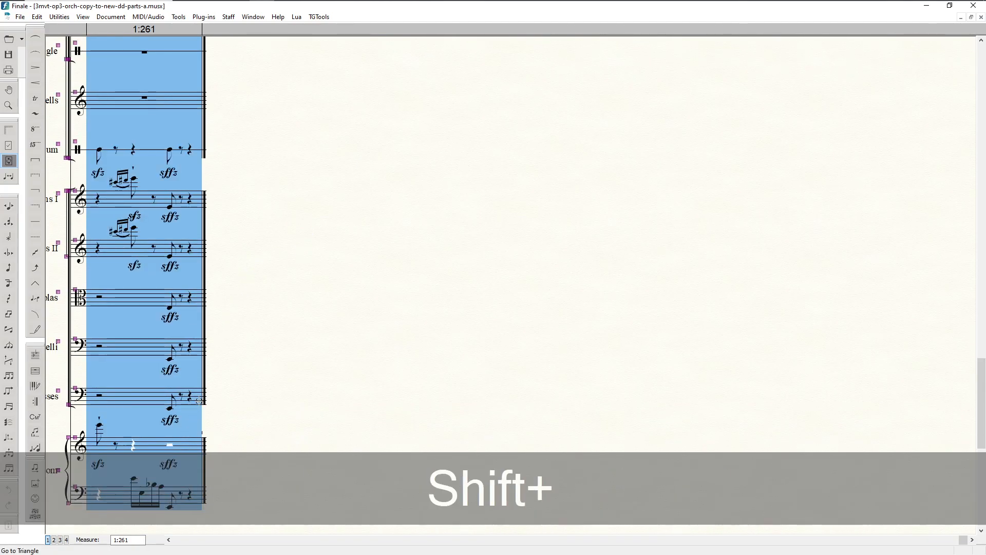
left_click(195, 406, "shift")
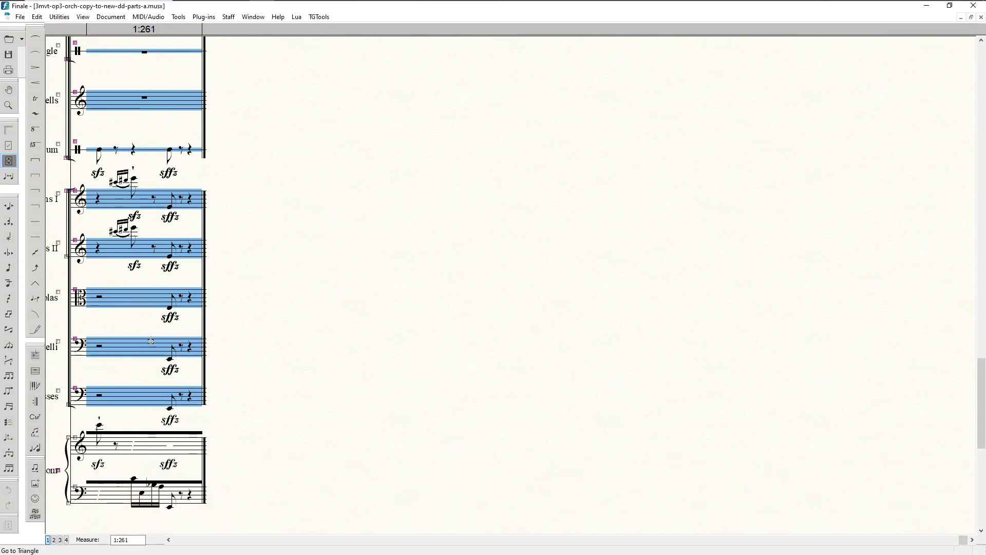
Use the Staff tool to clear the staff styles of the selected staves from the parts only
key("F4")
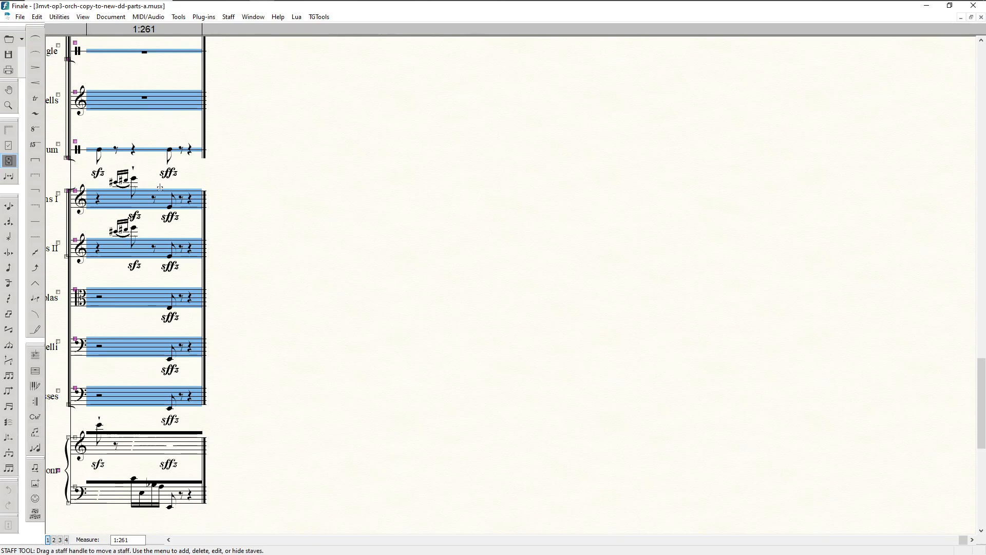
right_click(143, 199)
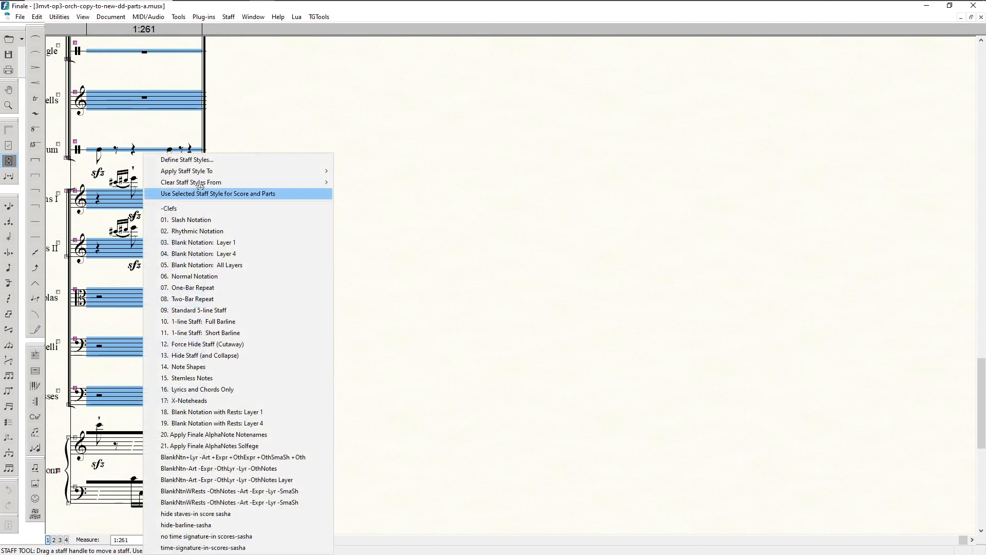
mouse_move(200, 182)
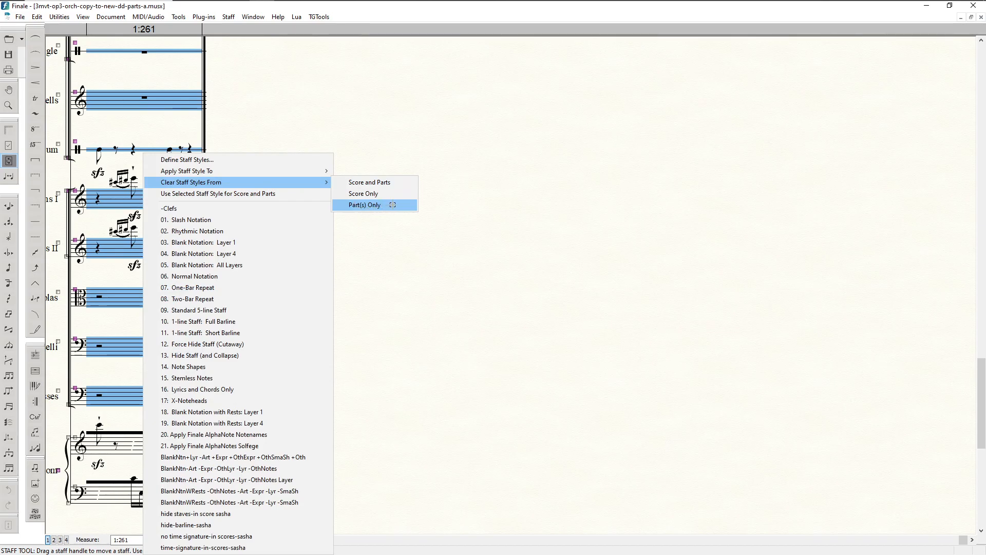
left_click(393, 205)
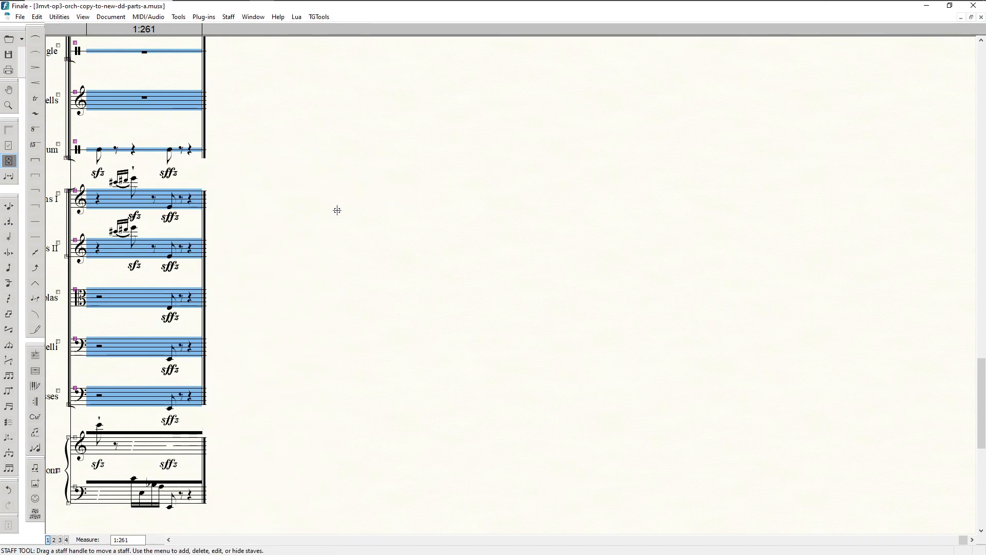
Return to the start of the full score and switch it to Page View
key("Home")
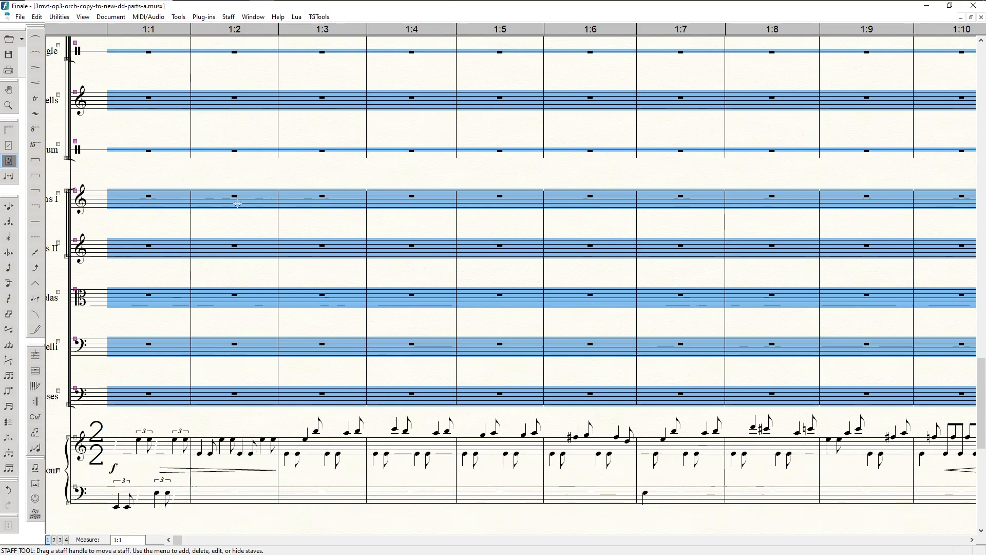
key("Page_Up")
key("Page_Up")
key("Page_Up")
key("Page_Up")
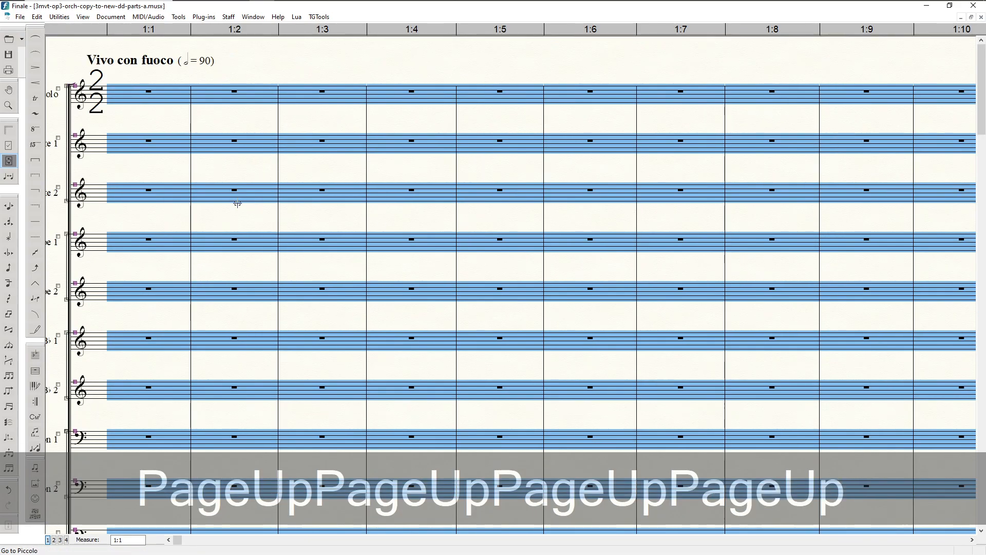
key("ctrl+e")
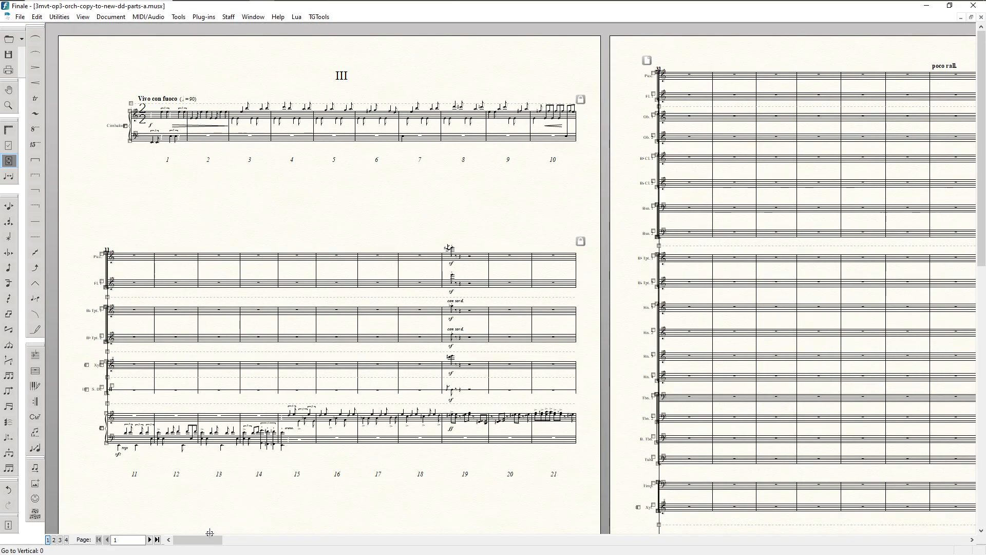
Look over the score's first pages, examining the staves around rehearsal mark 38 and on the following page
left_click_drag(198, 540, 230, 544)
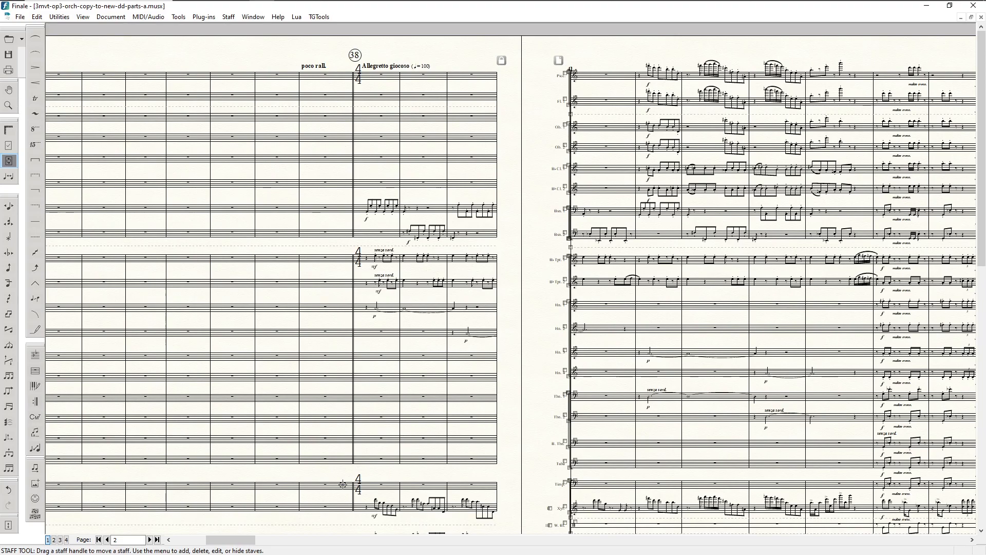
mouse_move(251, 539)
left_mouse_down()
mouse_move(261, 543)
mouse_move(241, 541)
mouse_move(265, 538)
mouse_move(251, 537)
left_mouse_up()
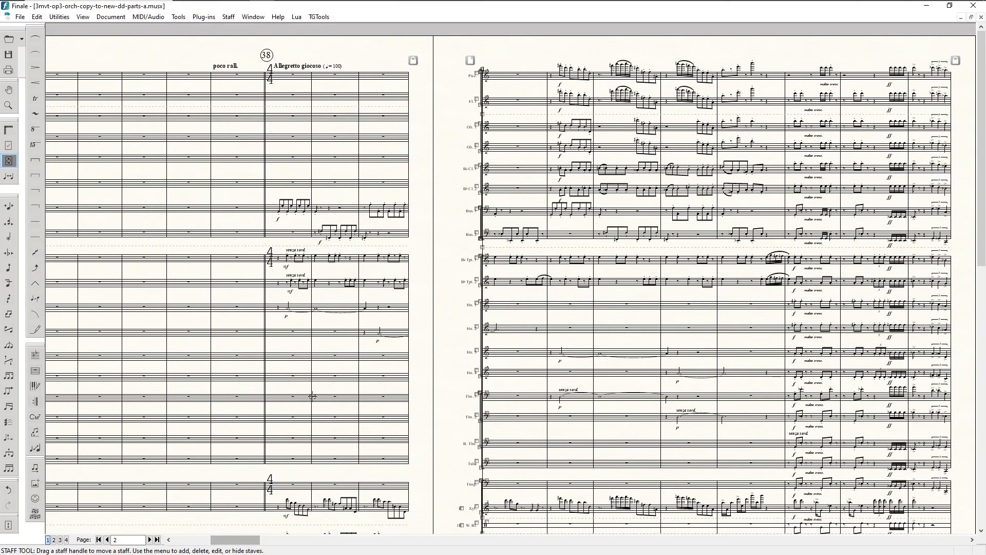
scroll(242, 388, "down", 3)
scroll(222, 536, "left", 5)
mouse_move(230, 534)
left_mouse_down()
mouse_move(214, 533)
mouse_move(239, 536)
left_mouse_up()
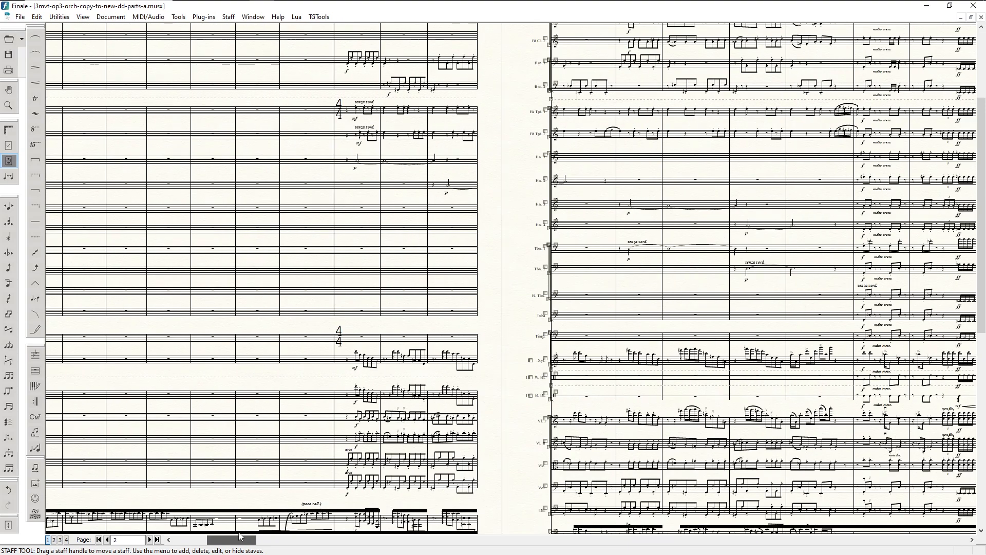
scroll(368, 39, "up", 3)
scroll(350, 97, "down", 3)
scroll(345, 176, "up", 3)
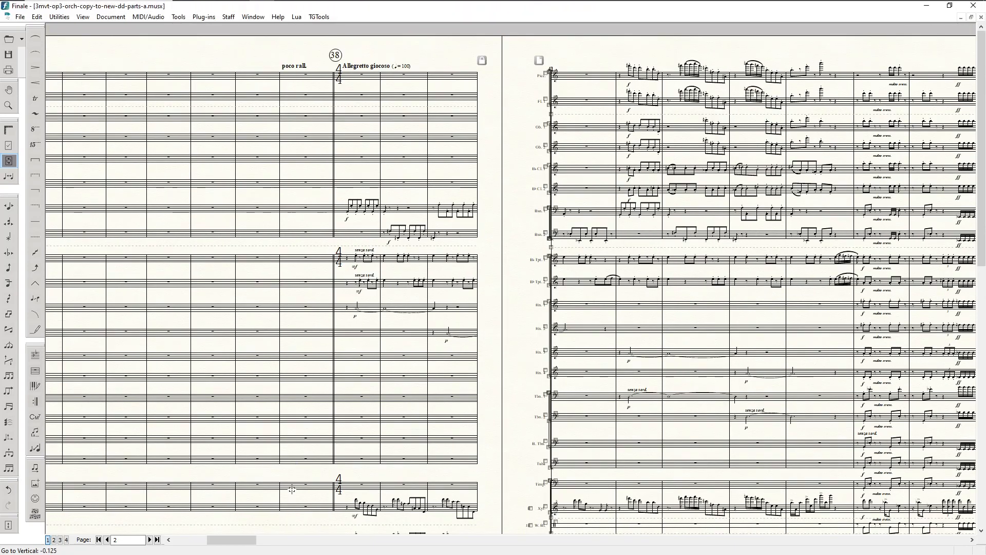
Examine the page with measures 49 to 57, from the woodwinds down to the strings and the two-staff instrument
left_click_drag(250, 539, 291, 540)
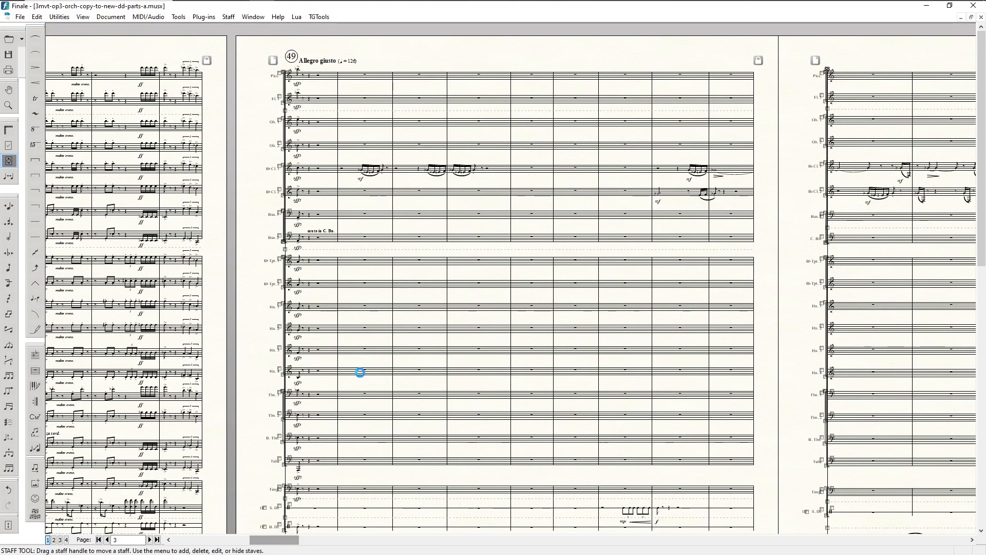
scroll(378, 386, "down", 5)
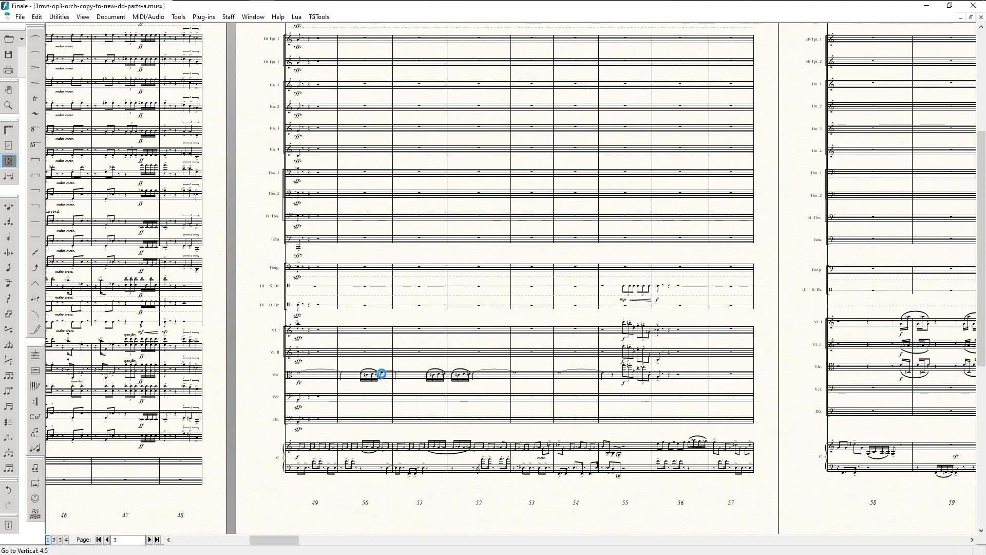
left_click(381, 374)
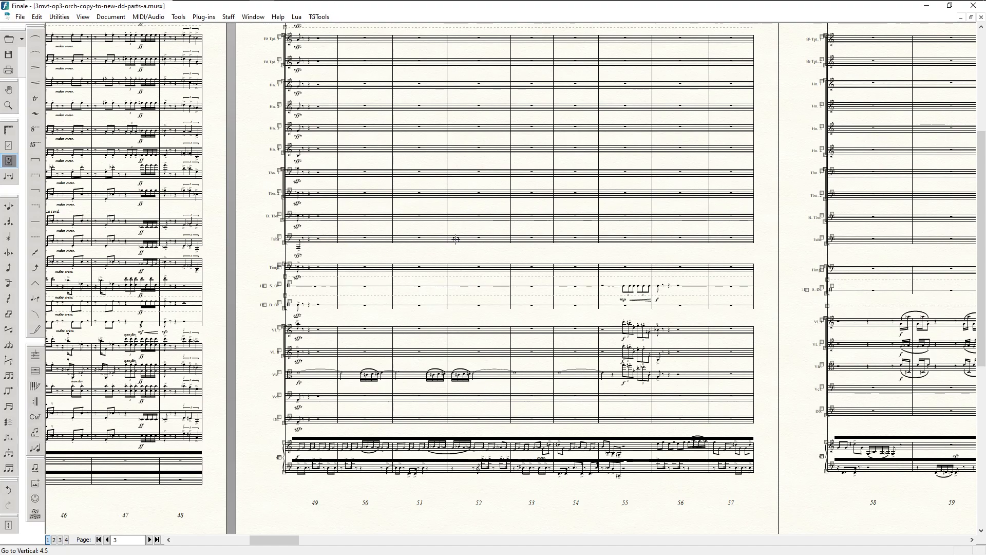
scroll(456, 239, "up", 5)
scroll(452, 264, "down", 3)
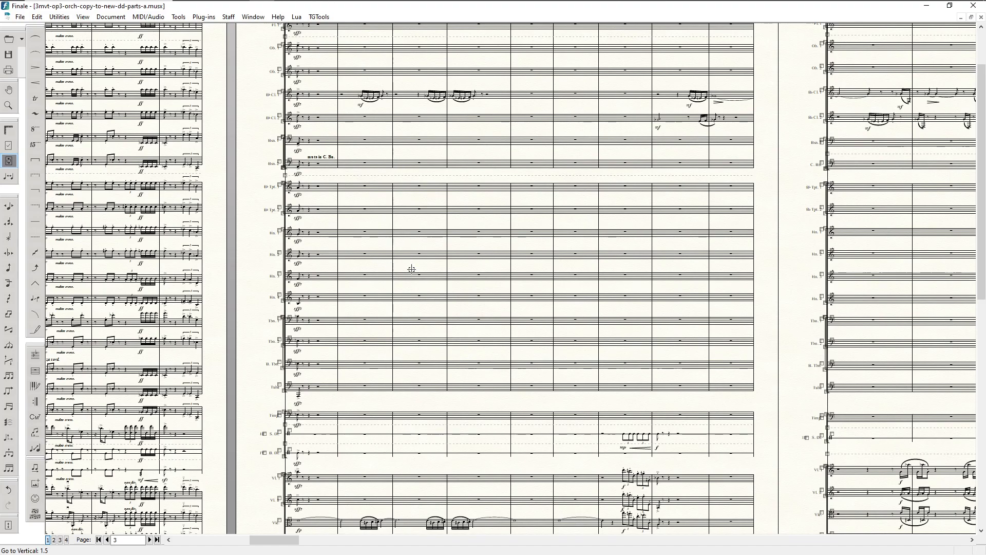
scroll(413, 370, "down", 2)
scroll(419, 395, "down", 1)
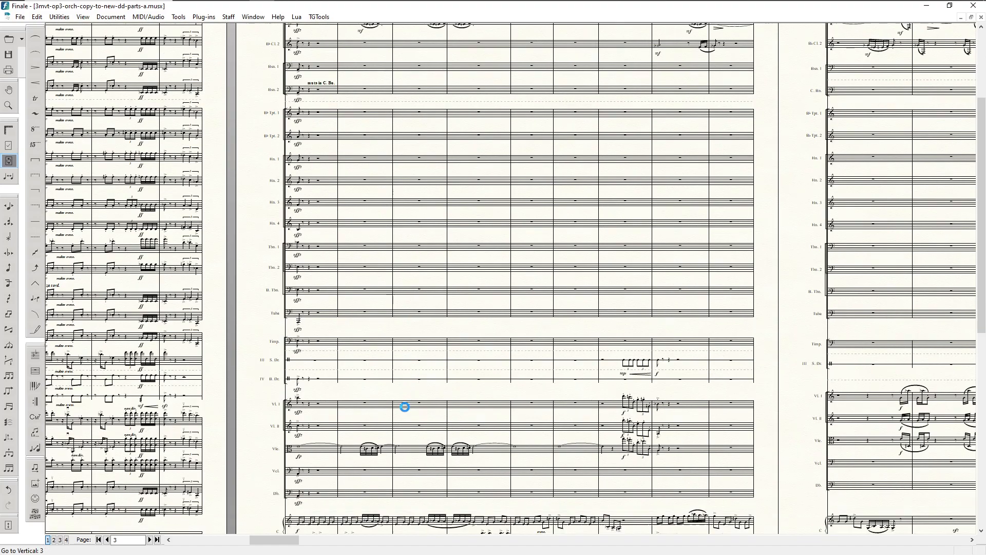
scroll(415, 415, "down", 1)
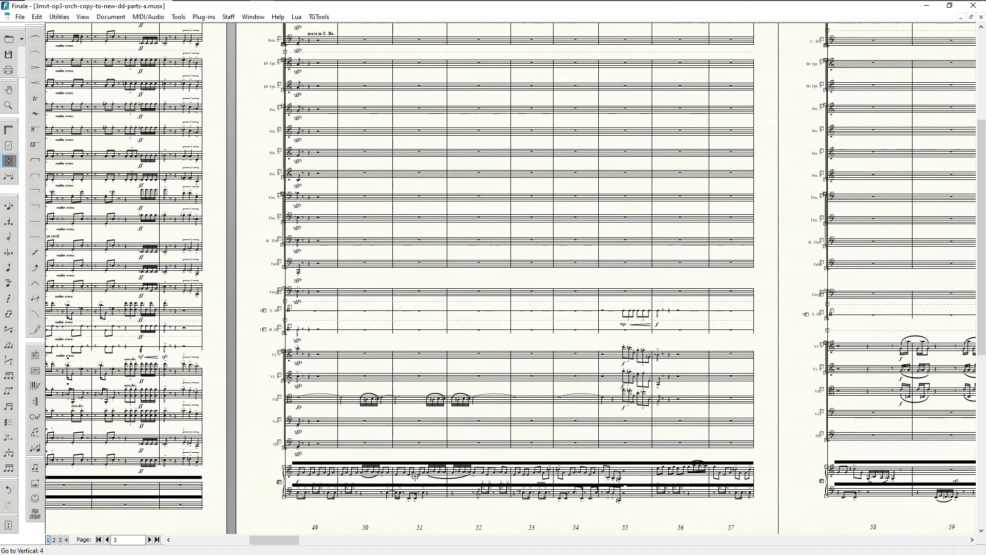
scroll(584, 408, "up", 6)
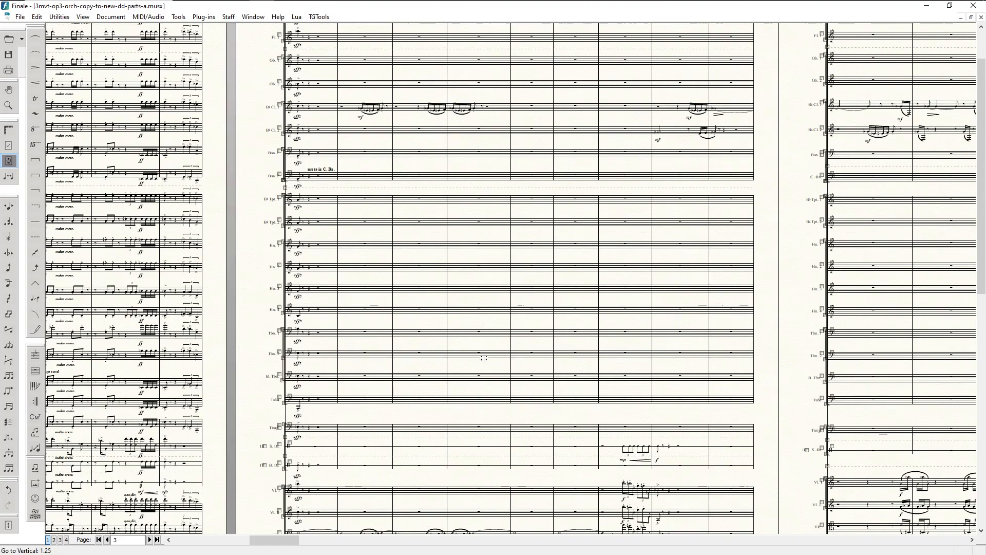
scroll(553, 293, "up", 1)
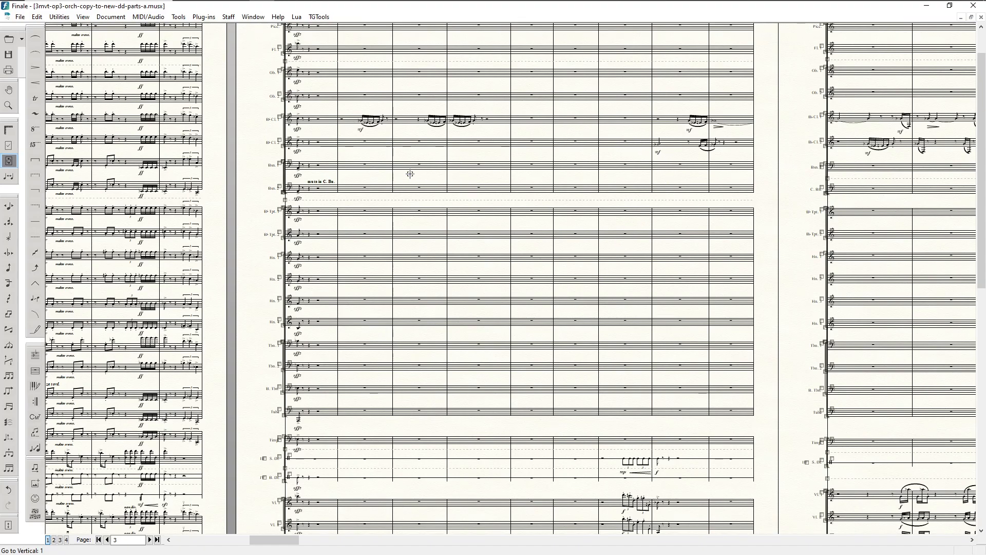
scroll(656, 467, "down", 3)
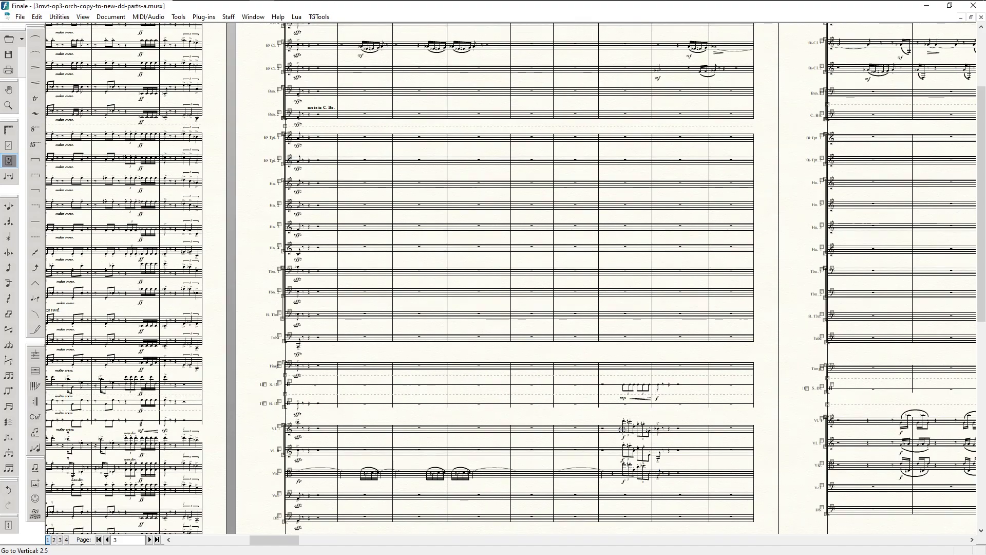
scroll(593, 123, "up", 2)
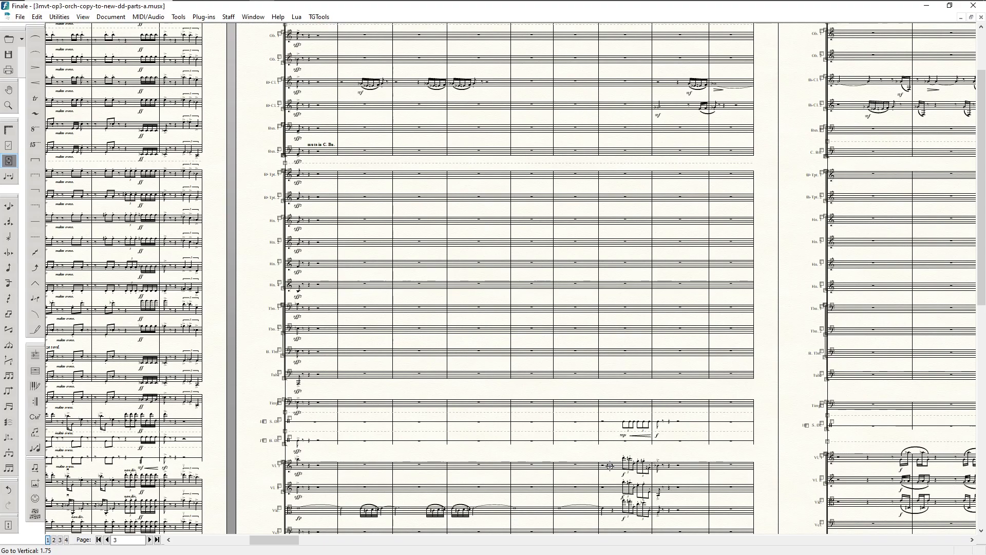
Set up cue notes from Violin I's measure 55 for the second Clarinet in Bb, naming the cue "Strngs."
key("F2")
left_click(613, 466)
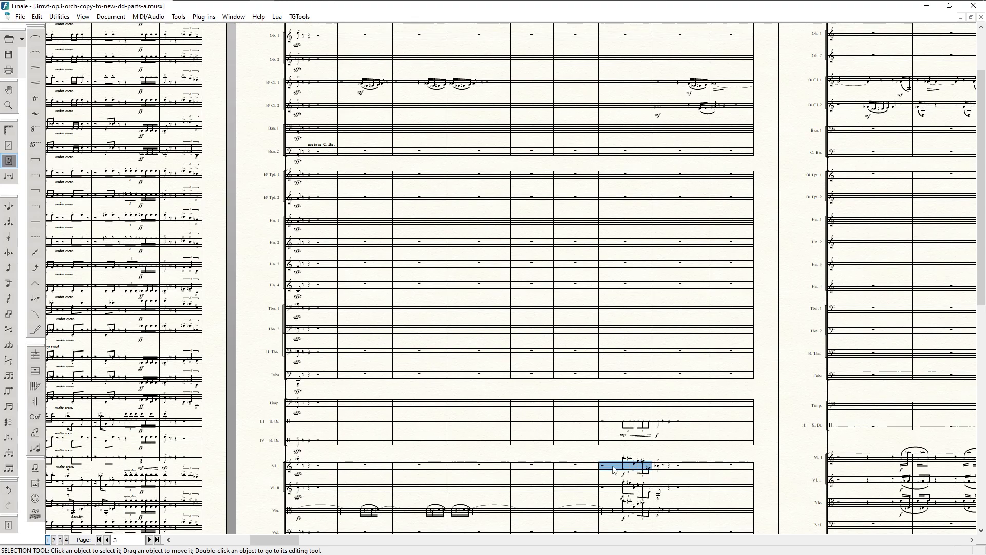
key("ctrl+alt+c")
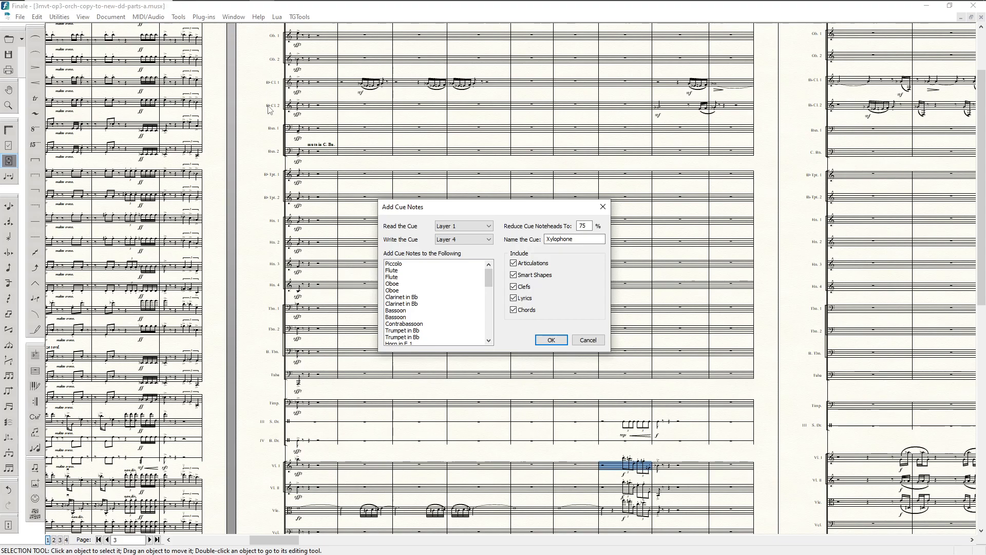
left_click(410, 303)
left_click_drag(576, 241, 546, 239)
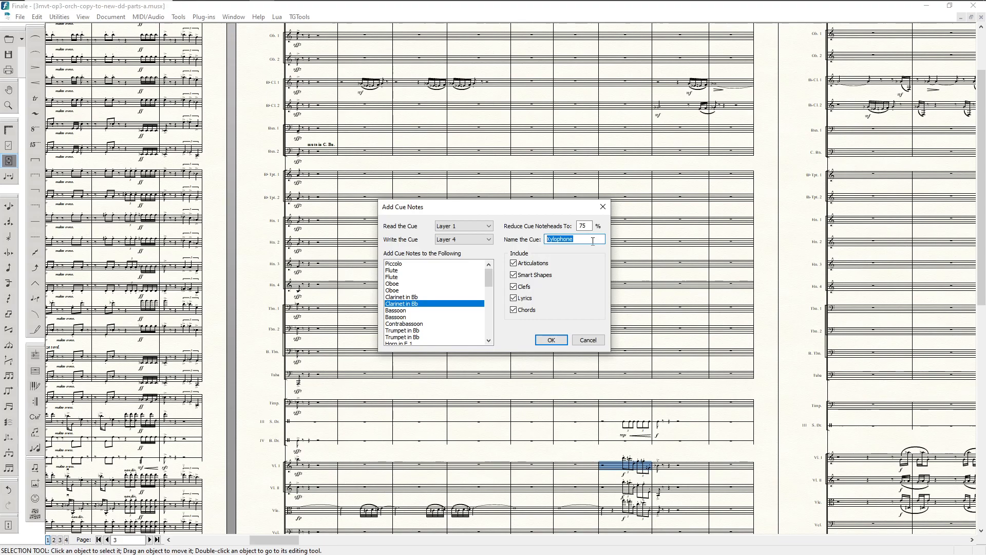
type("Str")
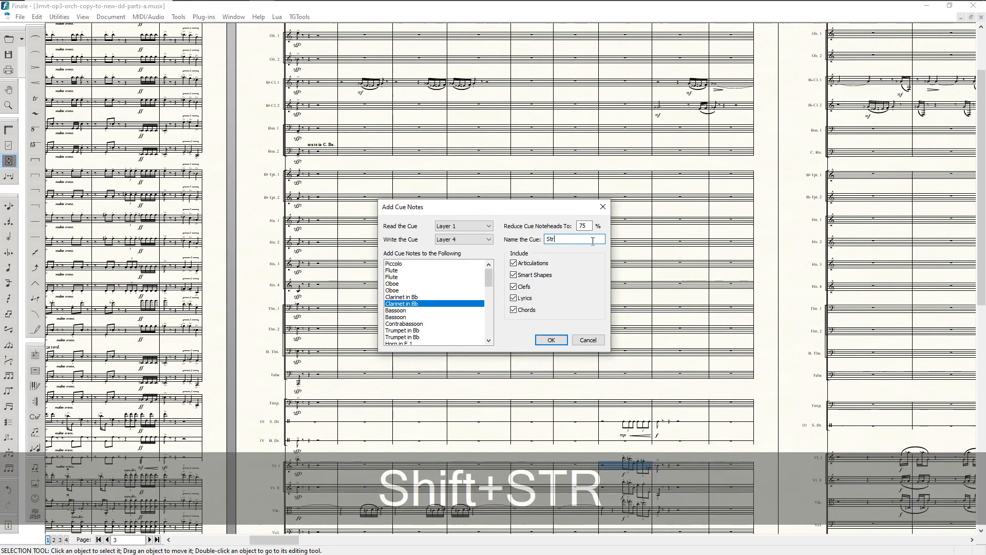
type("ngs.")
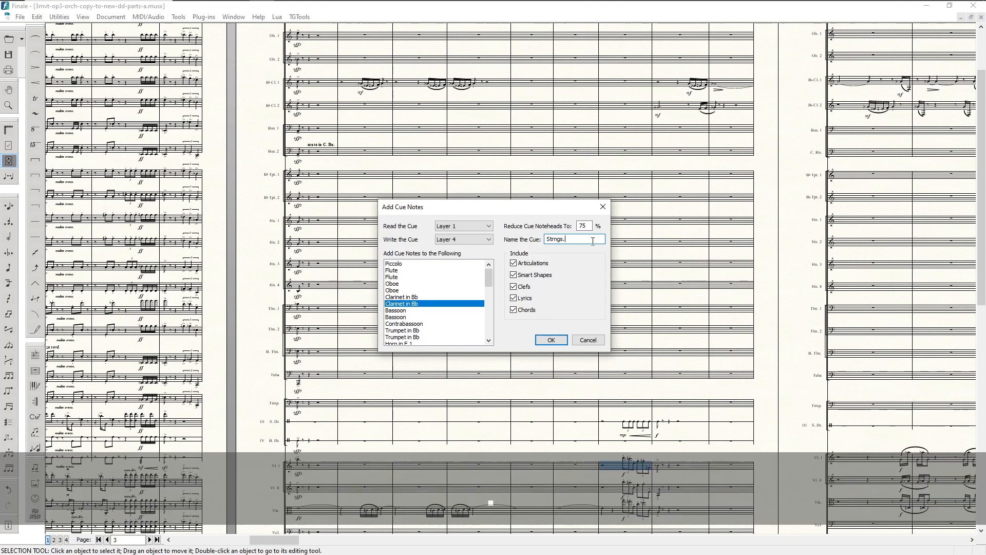
Exclude articulations, smart shapes and clefs from the cue and add it to the clarinet staff
left_click(514, 275)
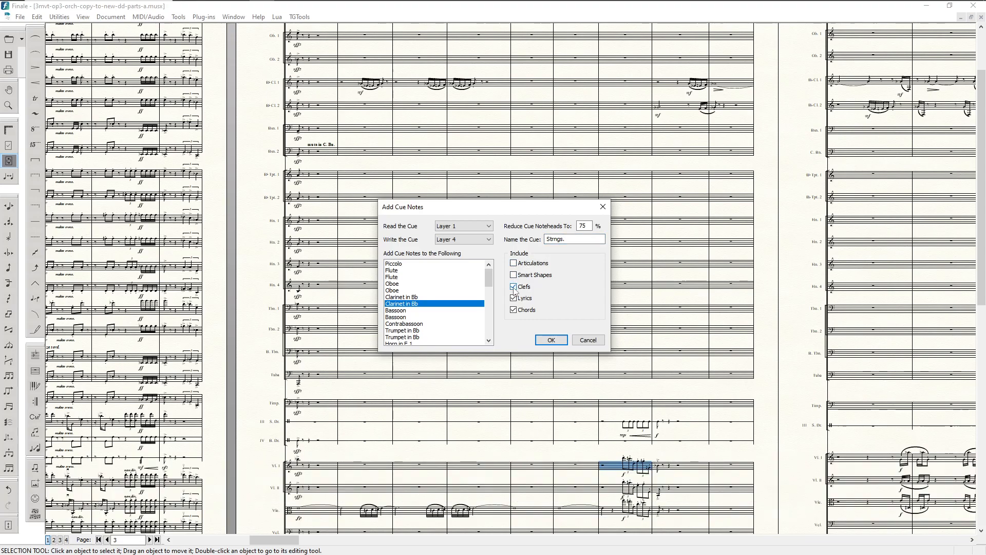
left_click(514, 286)
left_click(551, 340)
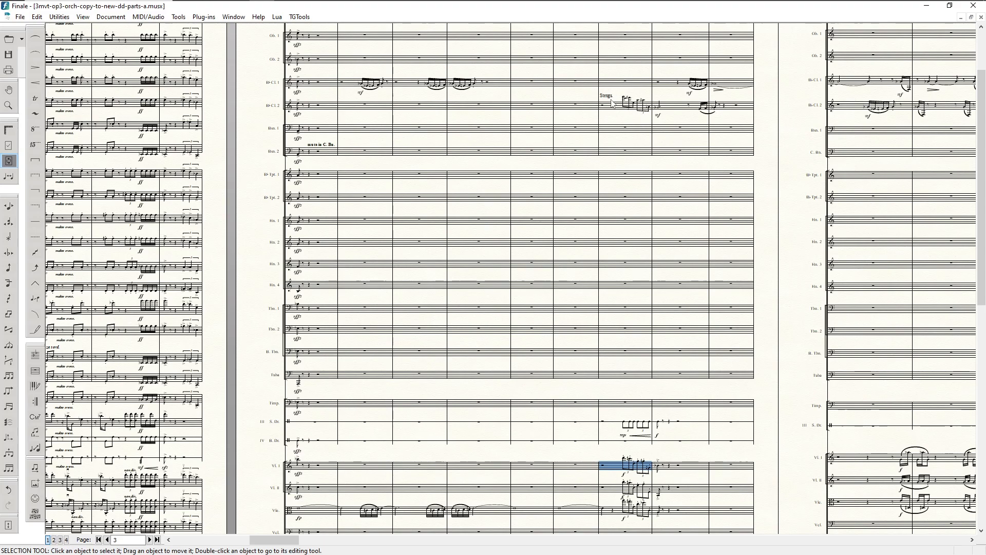
left_click(148, 17)
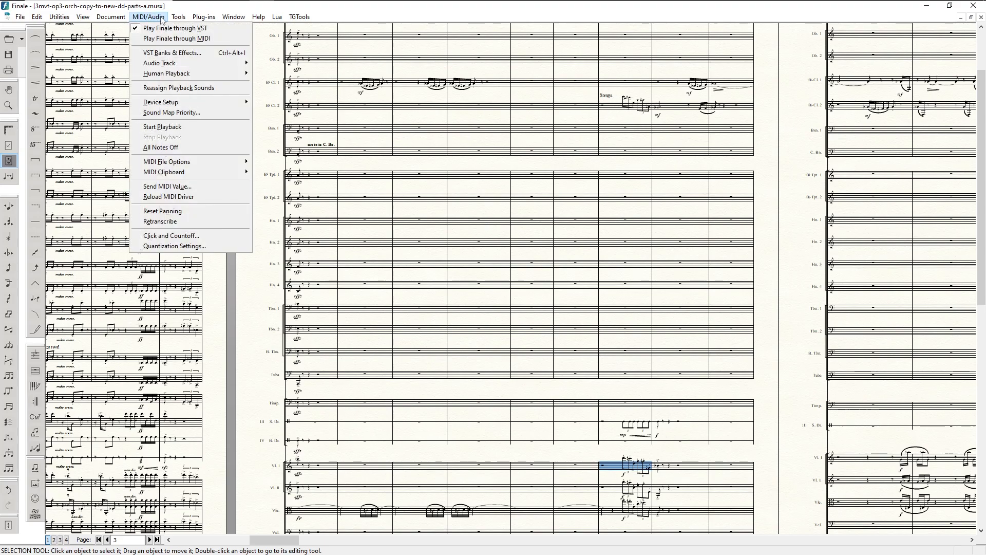
mouse_move(204, 18)
mouse_move(231, 29)
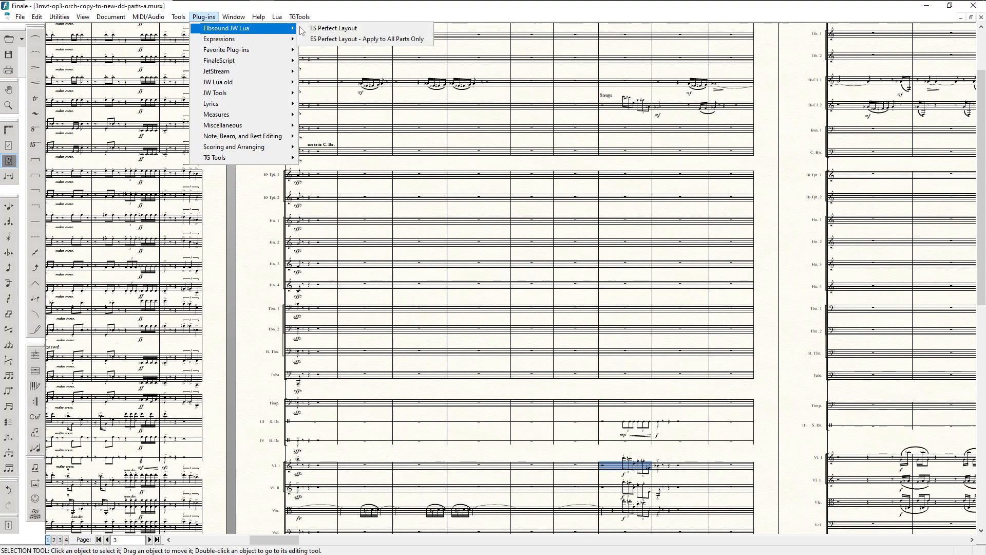
left_click(385, 32)
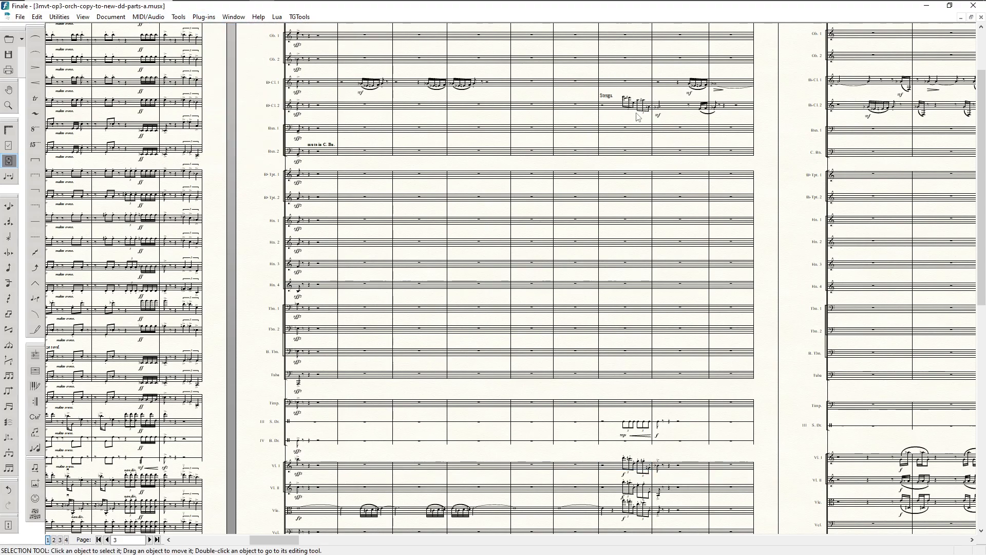
Select the measure with the clarinet cue and examine the clarinet, percussion and string staves through the following page
left_click(607, 104)
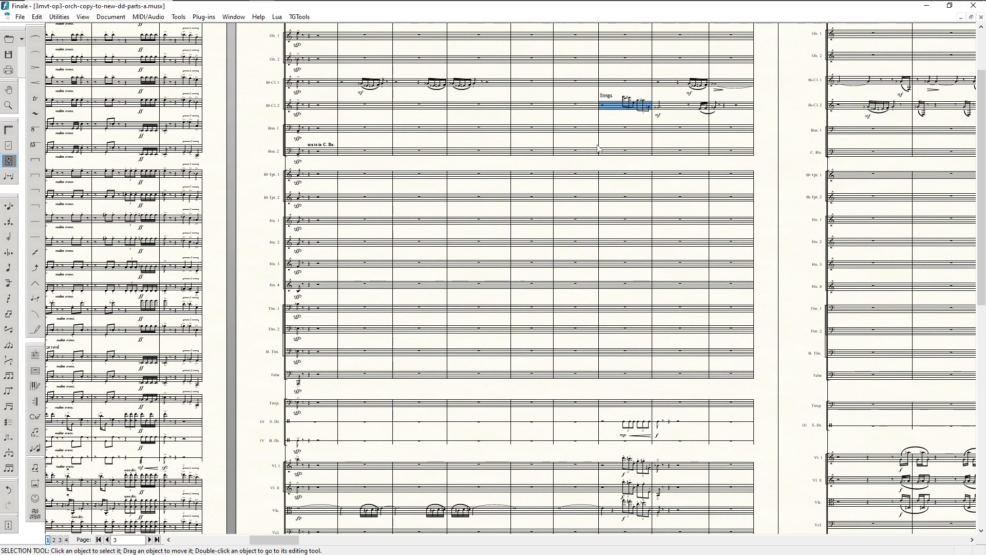
scroll(606, 185, "down", 3)
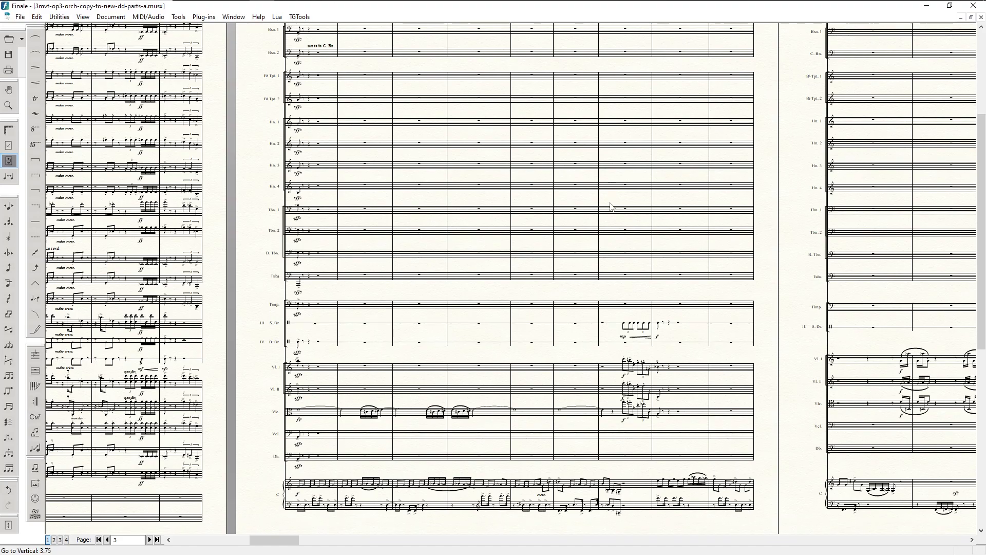
scroll(620, 214, "right", 4)
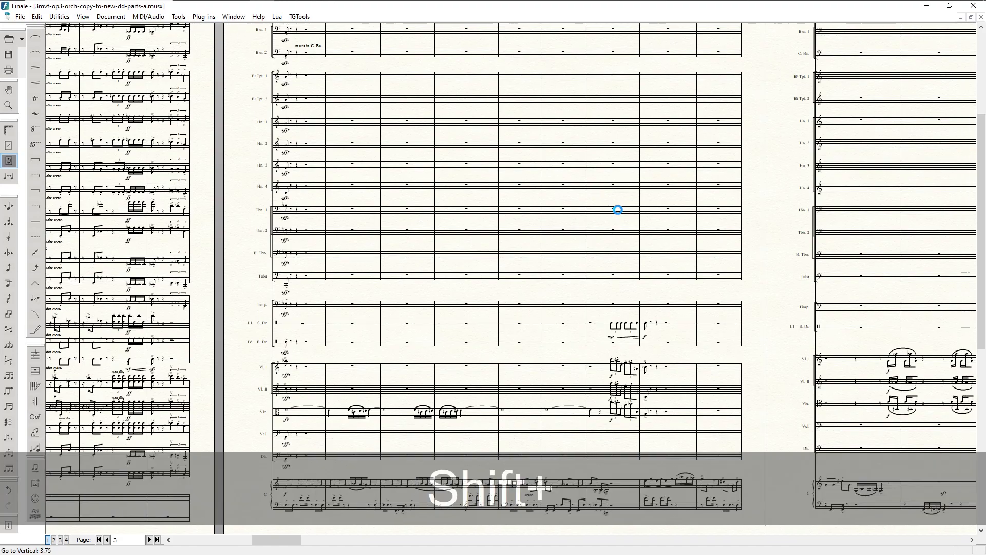
scroll(620, 214, "right", 1)
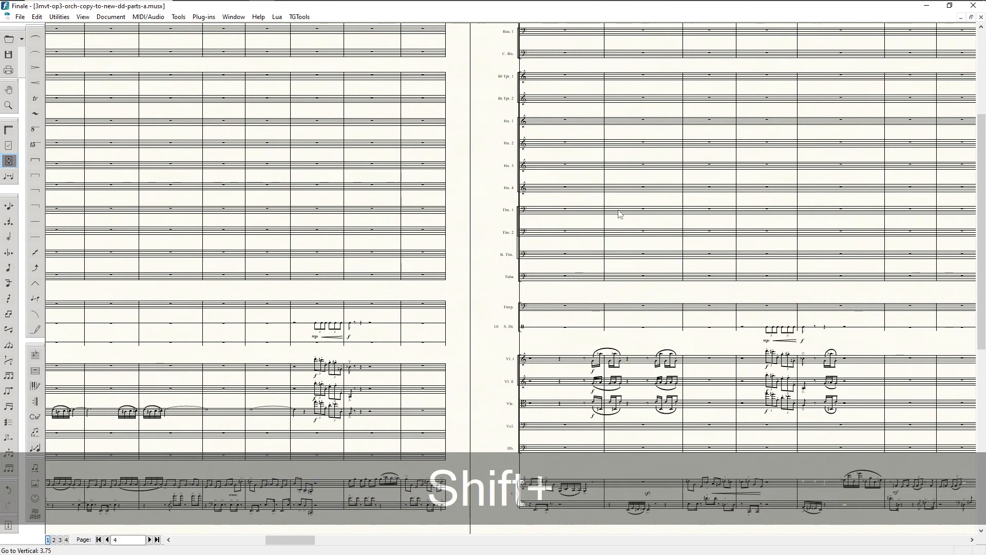
scroll(620, 214, "right", 2)
scroll(621, 208, "up", 3)
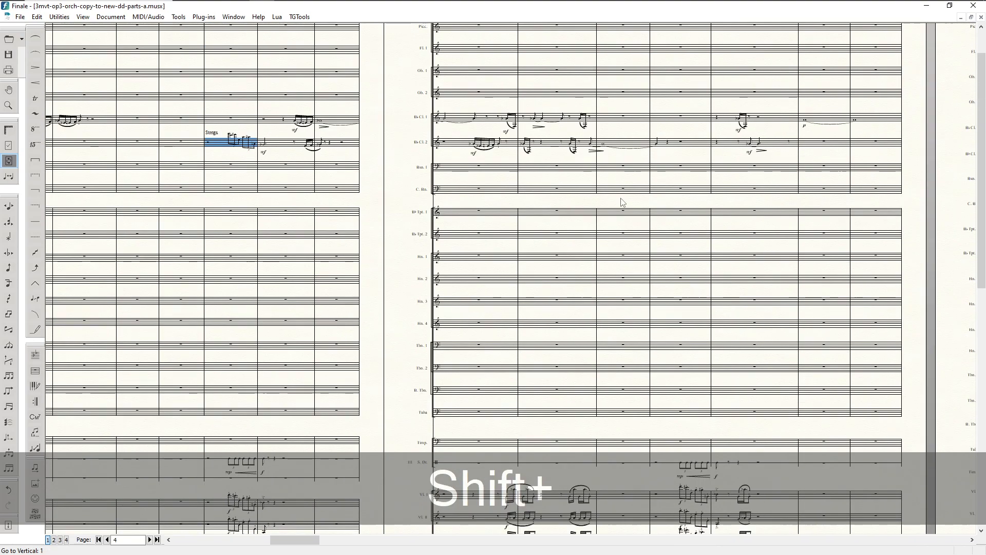
scroll(621, 201, "up", 1)
scroll(620, 198, "down", 3)
scroll(620, 198, "right", 1)
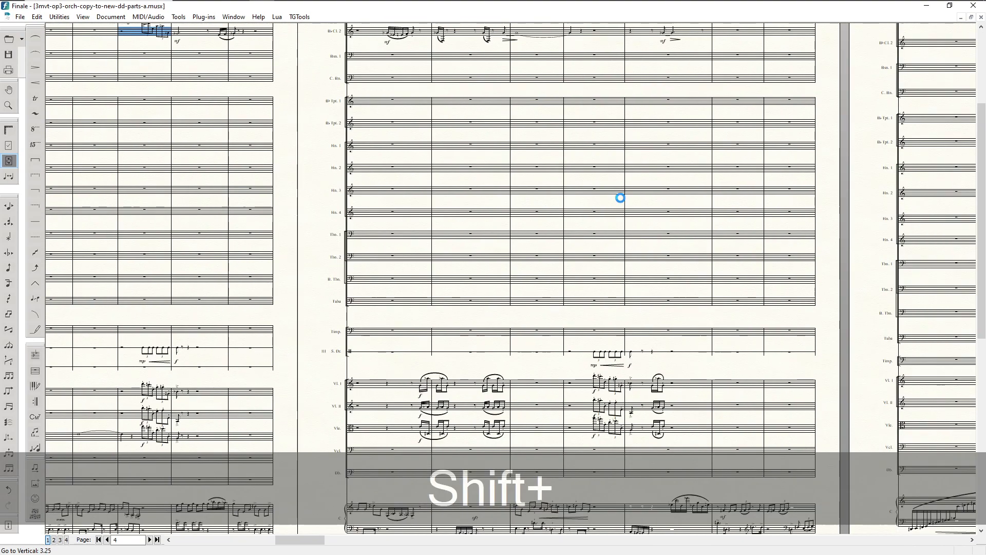
Examine the page with measures 65 to 73, from the woodwinds at rehearsal mark 66 down to the strings
scroll(620, 198, "right", 4)
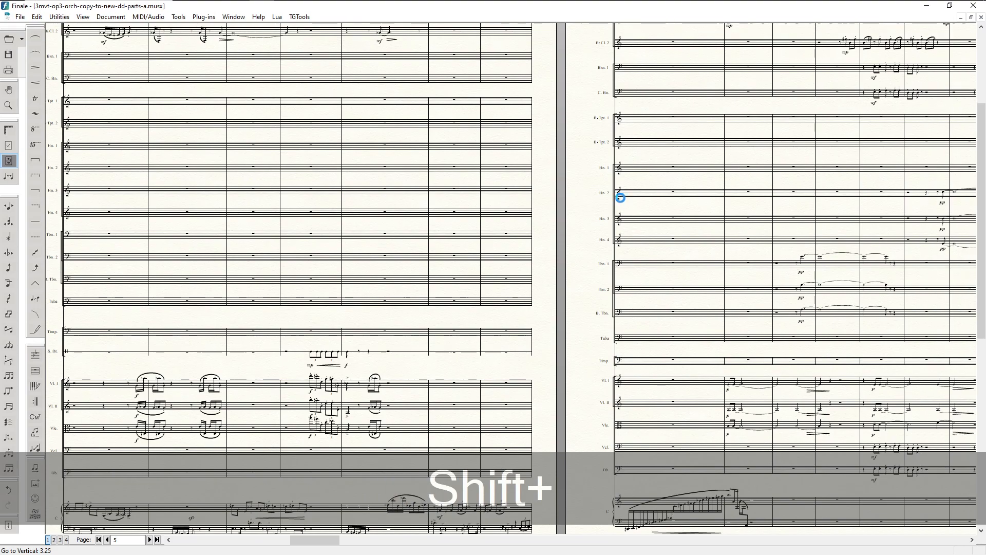
scroll(621, 197, "right", 1)
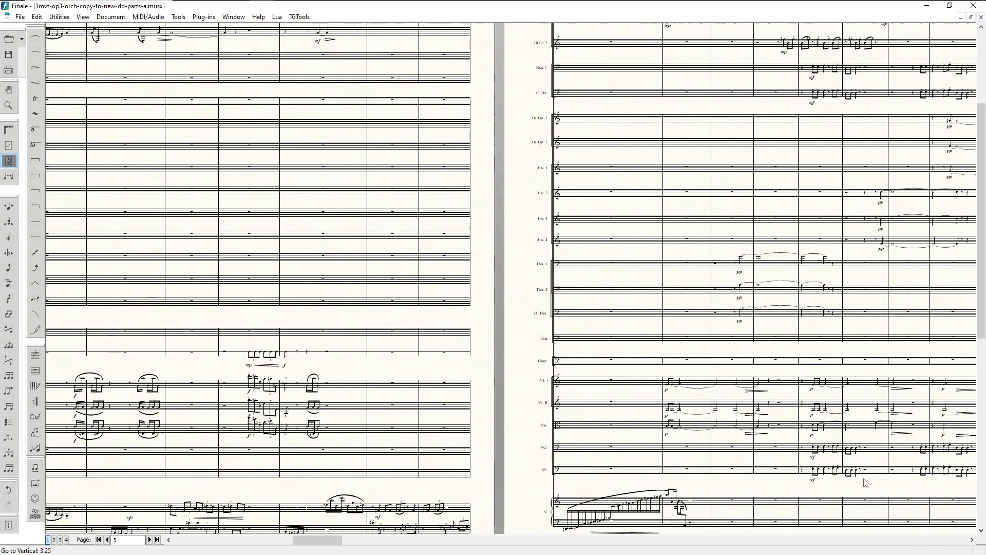
scroll(812, 454, "right", 1)
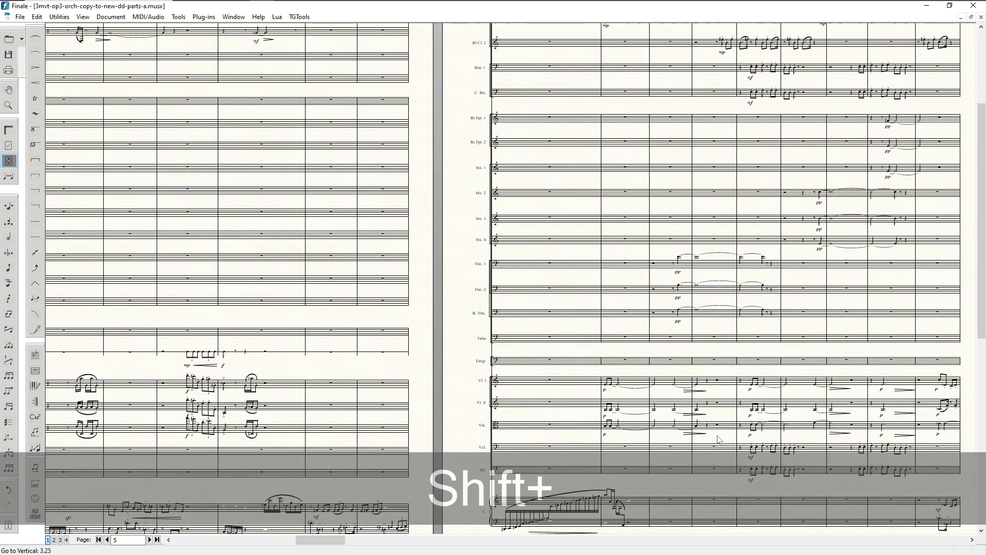
scroll(762, 444, "up", 2)
scroll(762, 443, "up", 1)
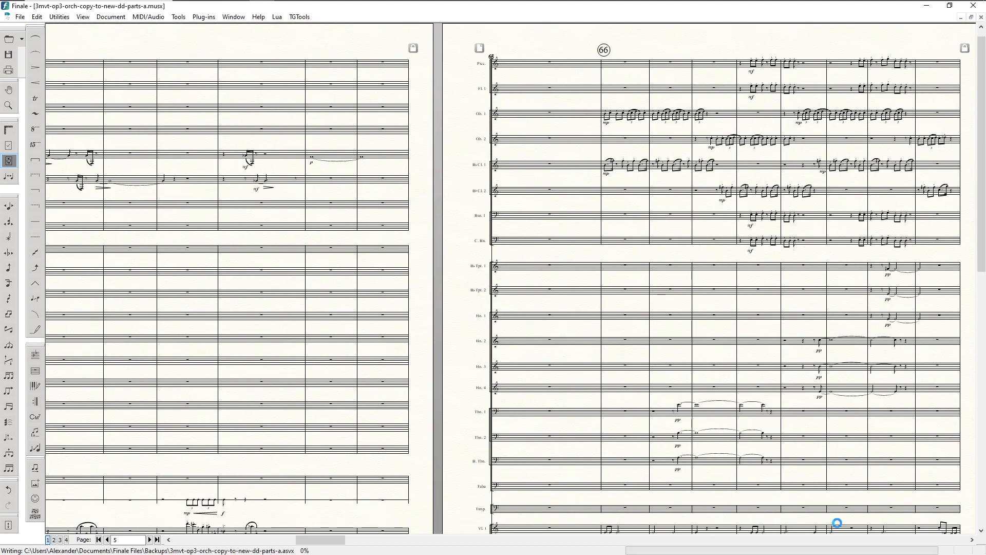
scroll(748, 460, "down", 3)
scroll(746, 465, "down", 1)
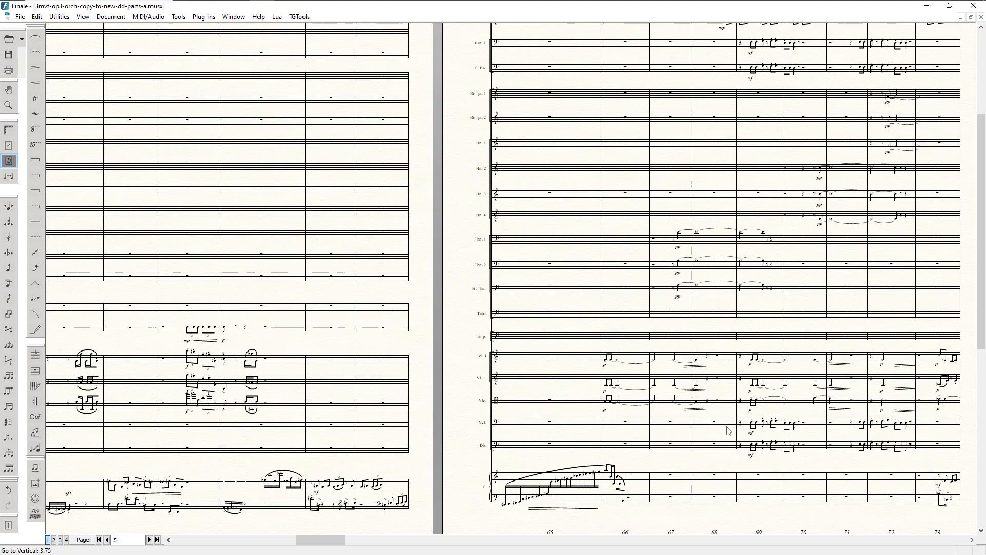
scroll(753, 435, "up", 3)
scroll(754, 435, "down", 4)
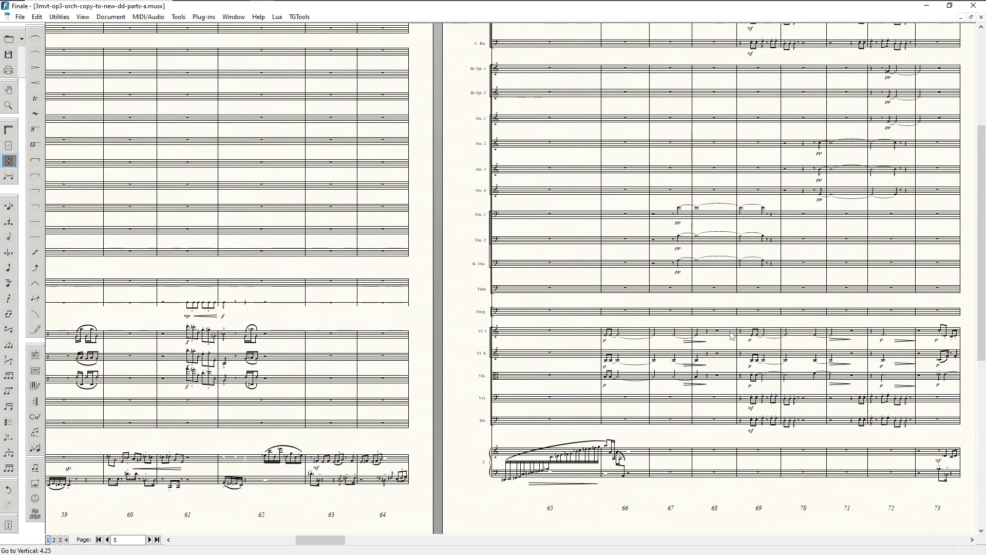
left_click(629, 336)
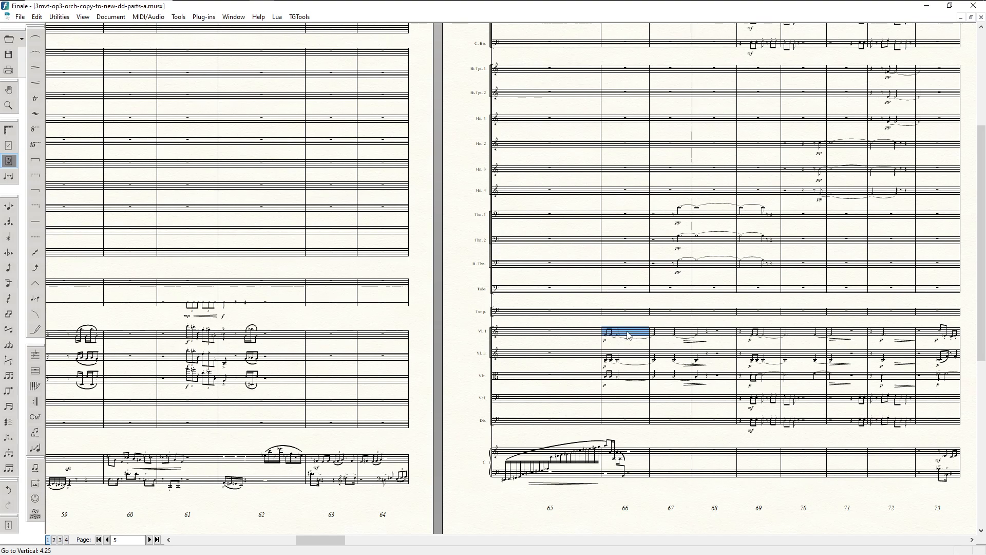
left_click(729, 336, "shift")
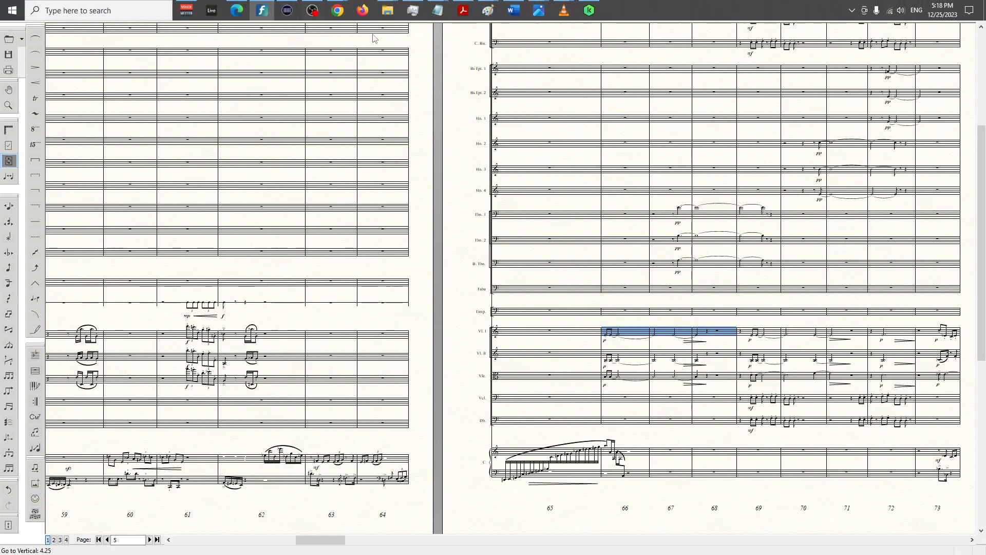
left_click_drag(985, 114, 485, 98)
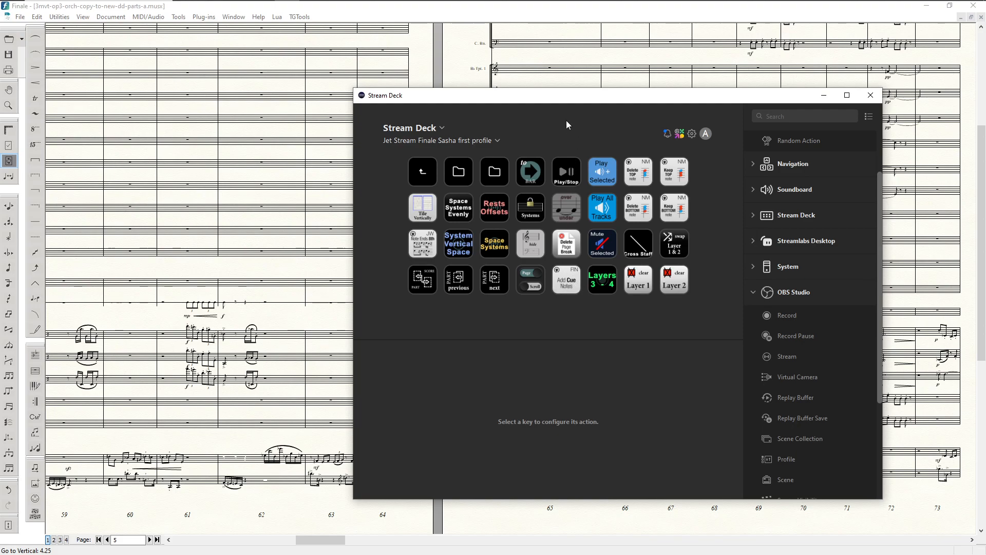
left_click_drag(550, 103, 985, 103)
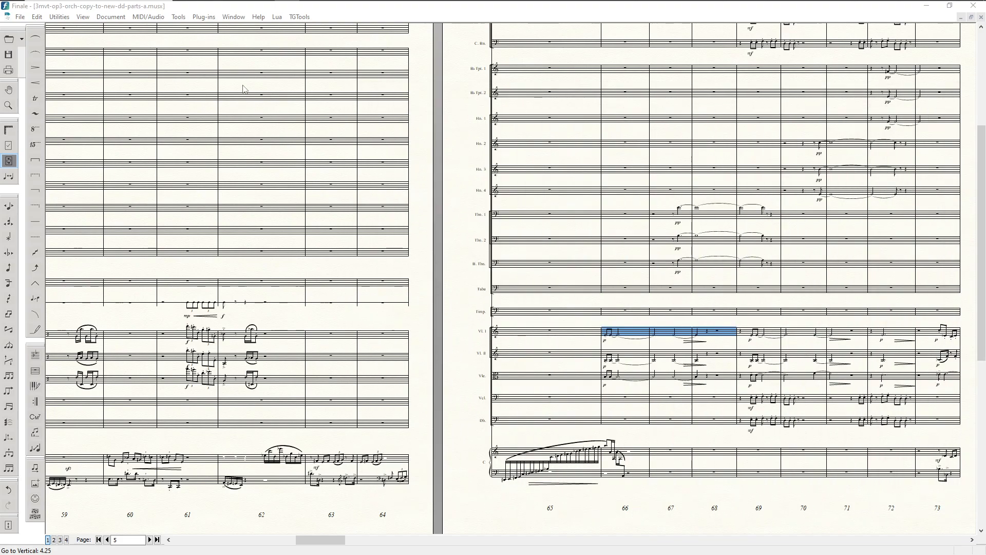
left_click(204, 17)
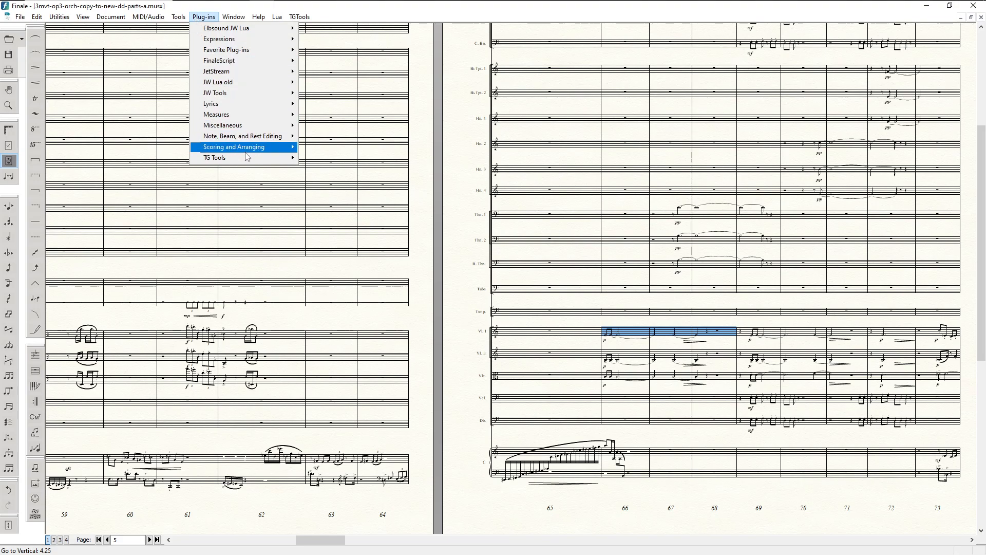
mouse_move(251, 150)
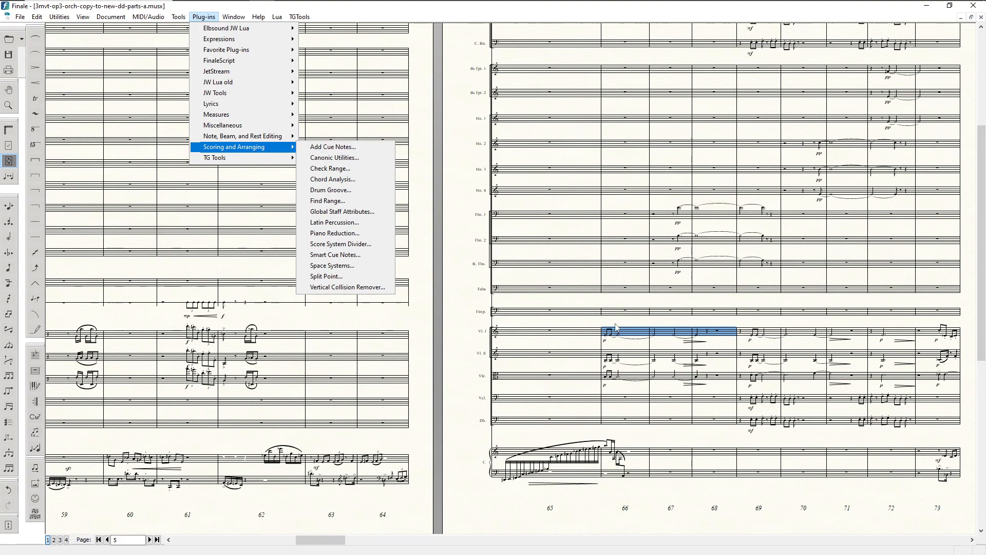
left_click(635, 336)
Set up cue notes from Violin I's measures 66 to 68, naming the cue "Vl. 1 & 2, Vle"
left_click(631, 338)
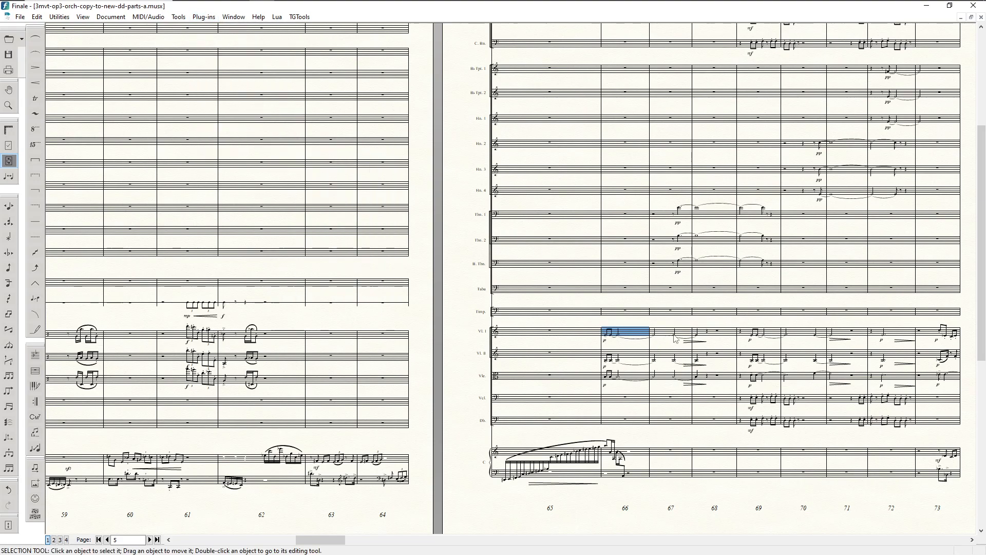
left_click(723, 337, "shift")
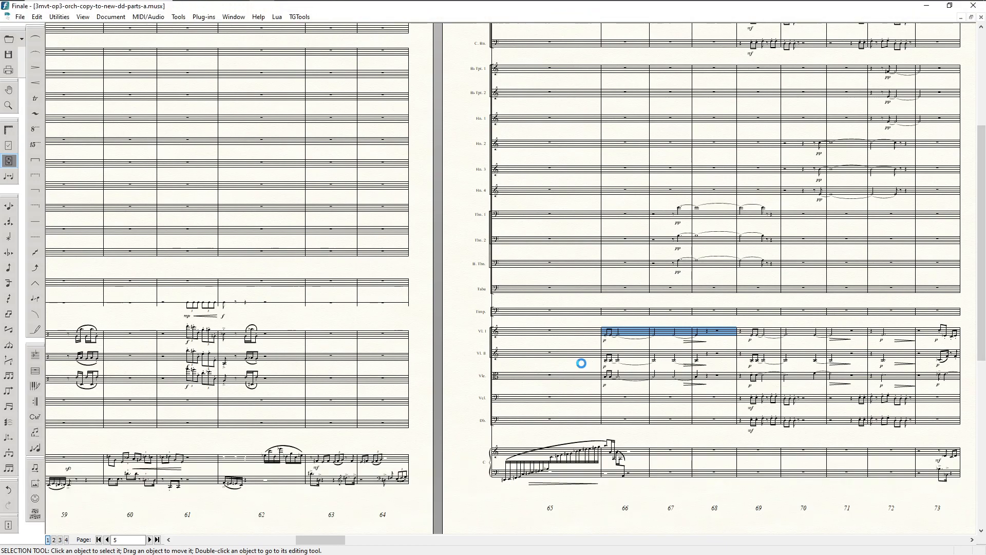
key("ctrl+alt+shift+c")
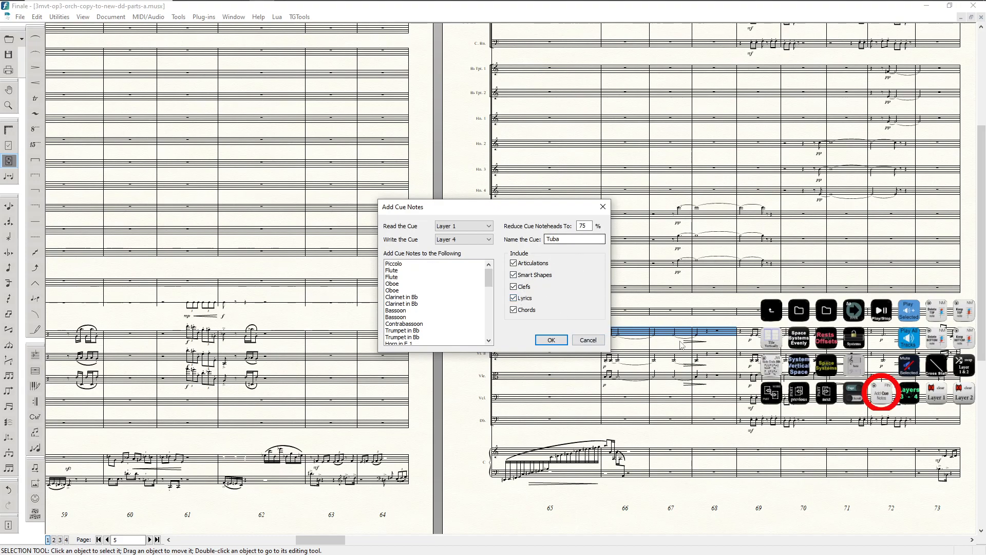
left_click_drag(511, 209, 367, 145)
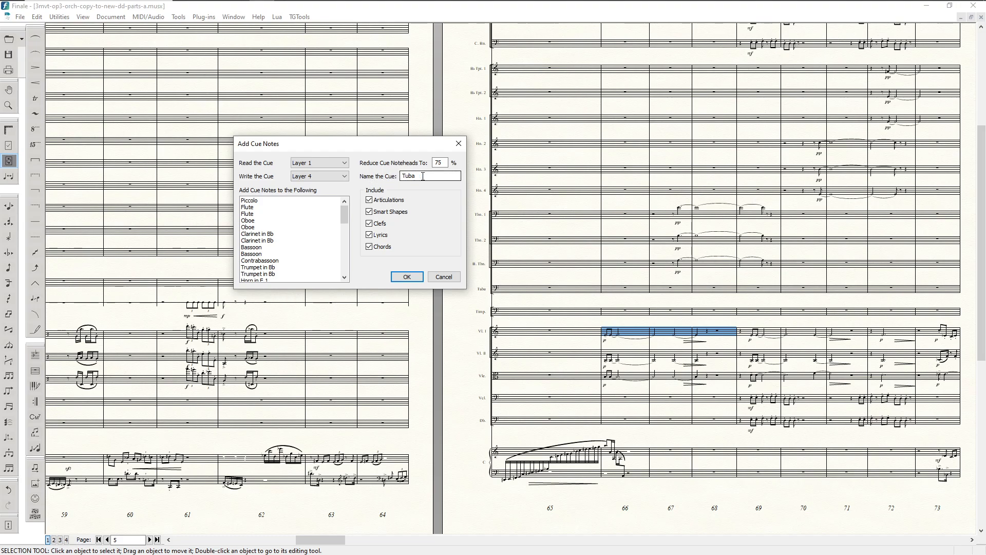
double_click(401, 176)
type("Vl. 1")
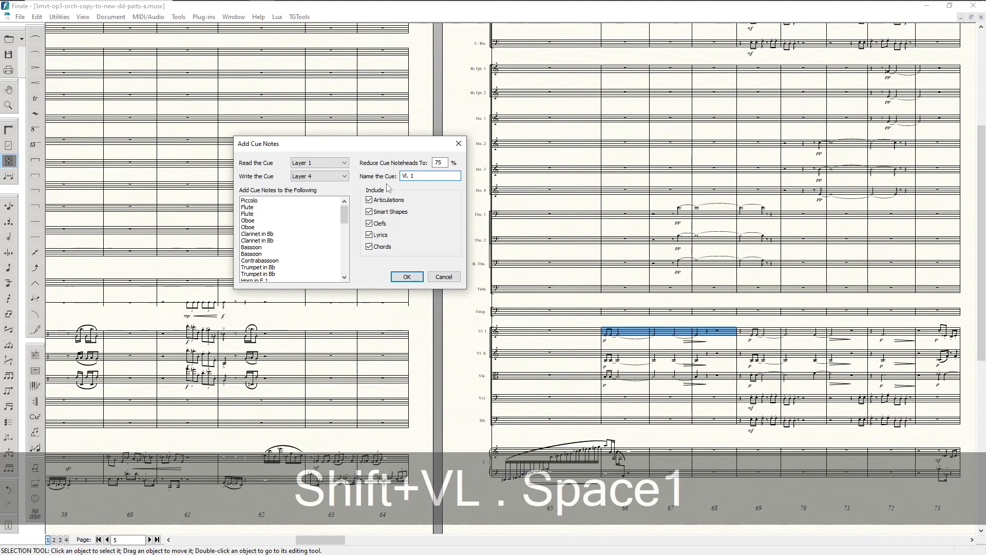
type(" & 2.")
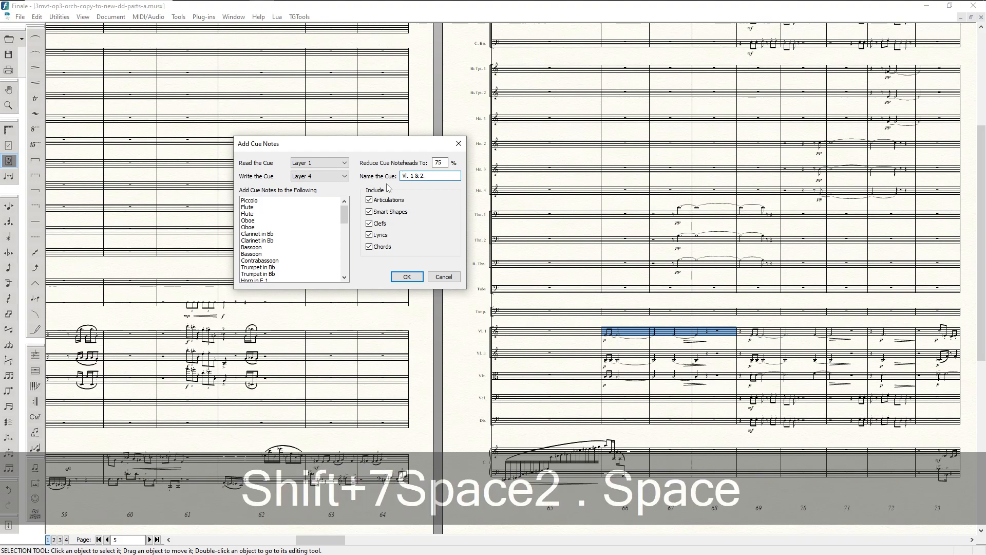
type(" Vle")
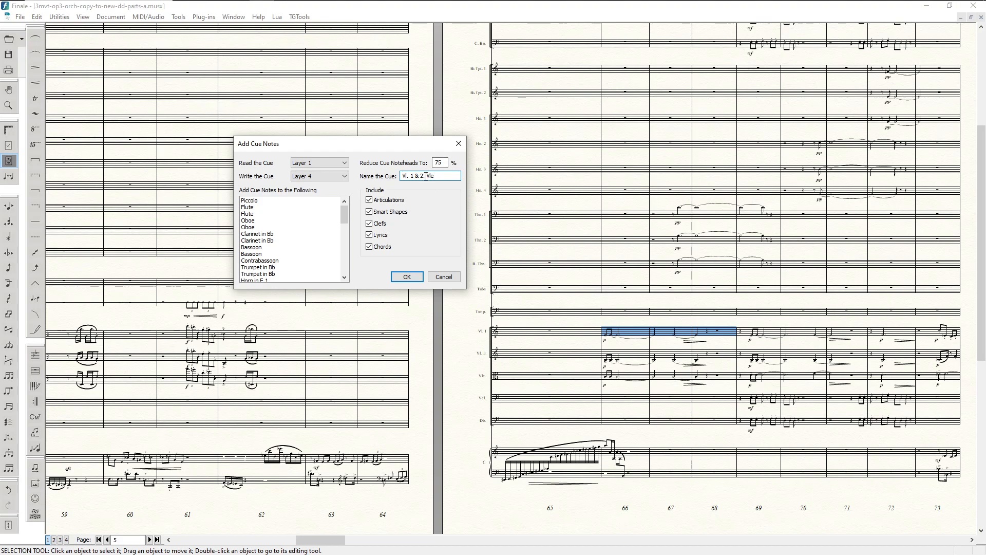
type(",")
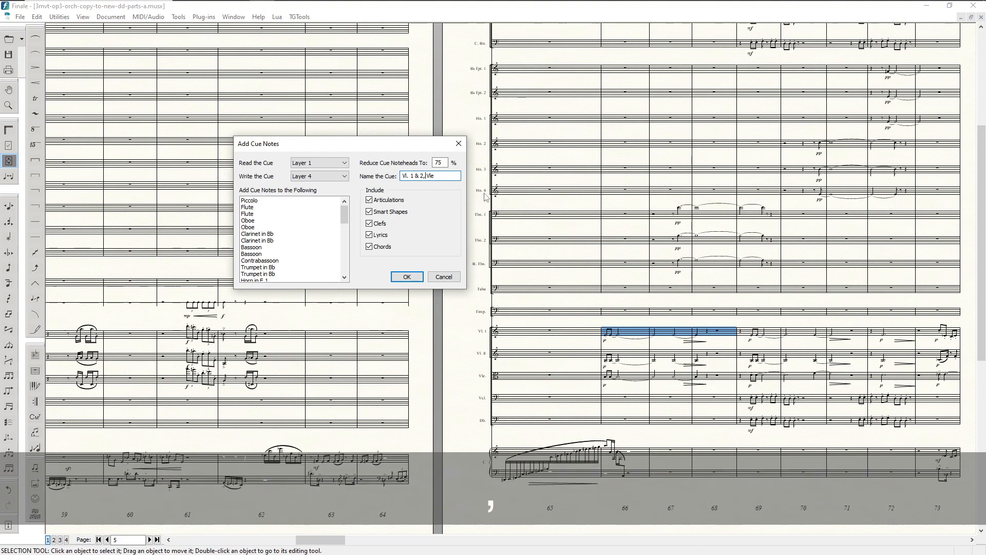
Exclude articulations, smart shapes and clefs from the cue and add it to the Violoncelli and Double Basses staves
left_click(369, 200)
left_click(369, 212)
left_click(369, 223)
scroll(267, 254, "down", 10)
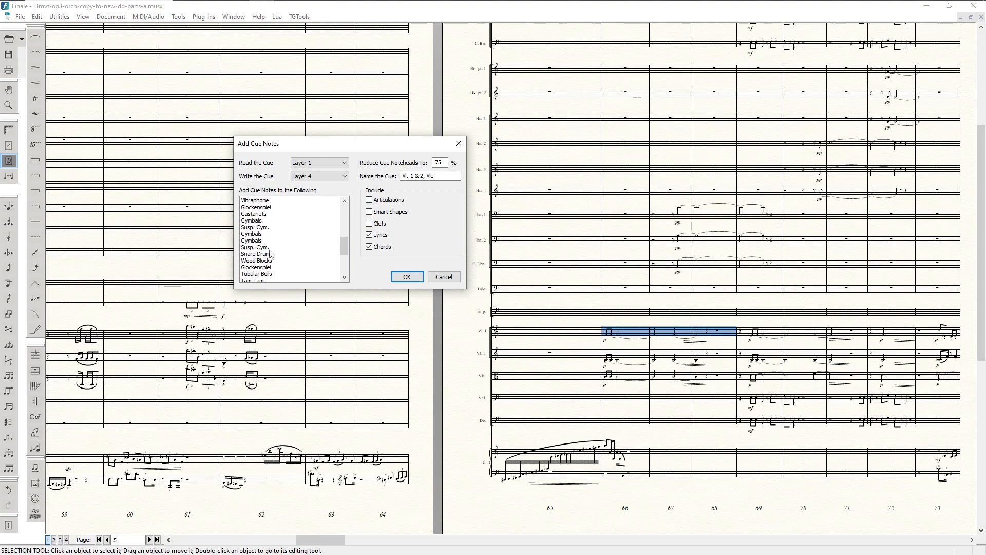
scroll(271, 253, "down", 4)
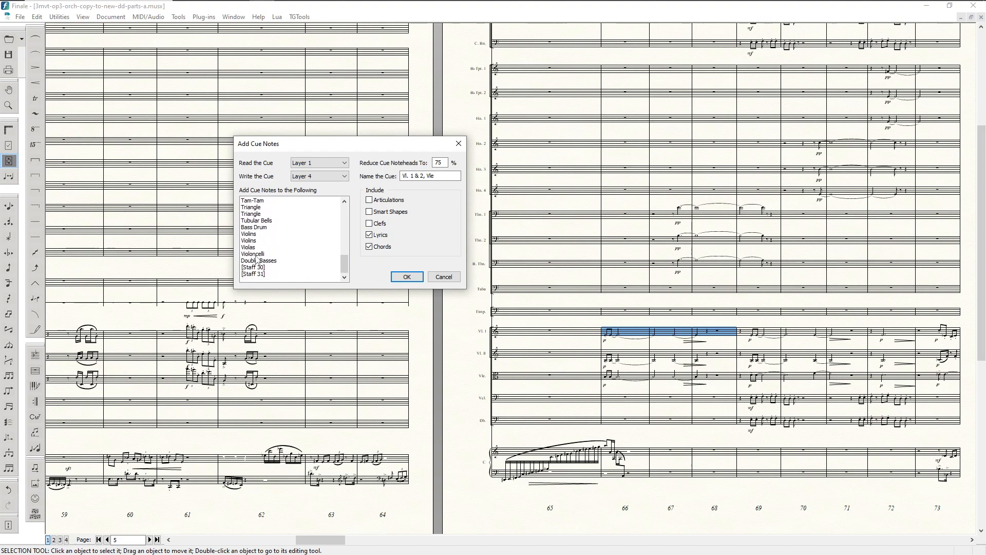
left_click(260, 253)
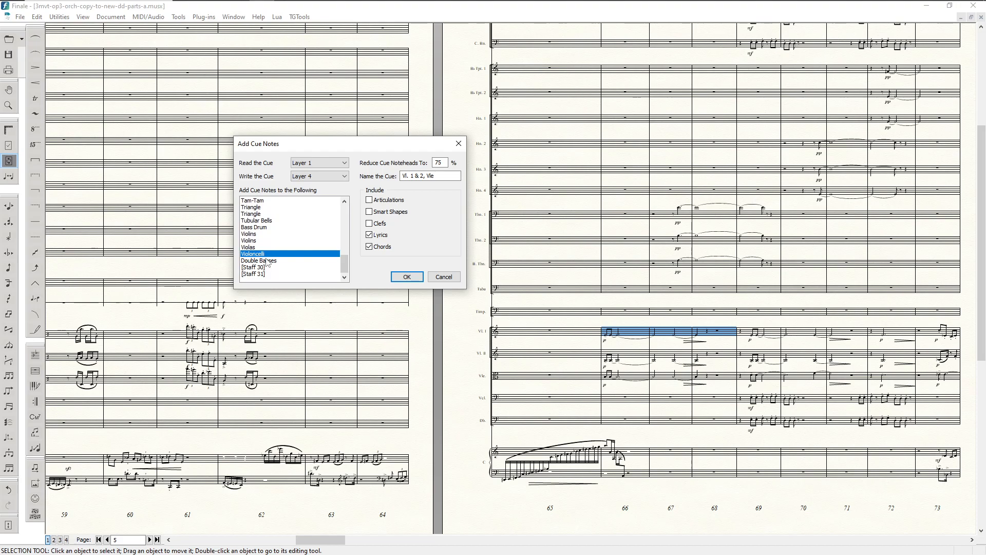
left_click(268, 262, "ctrl")
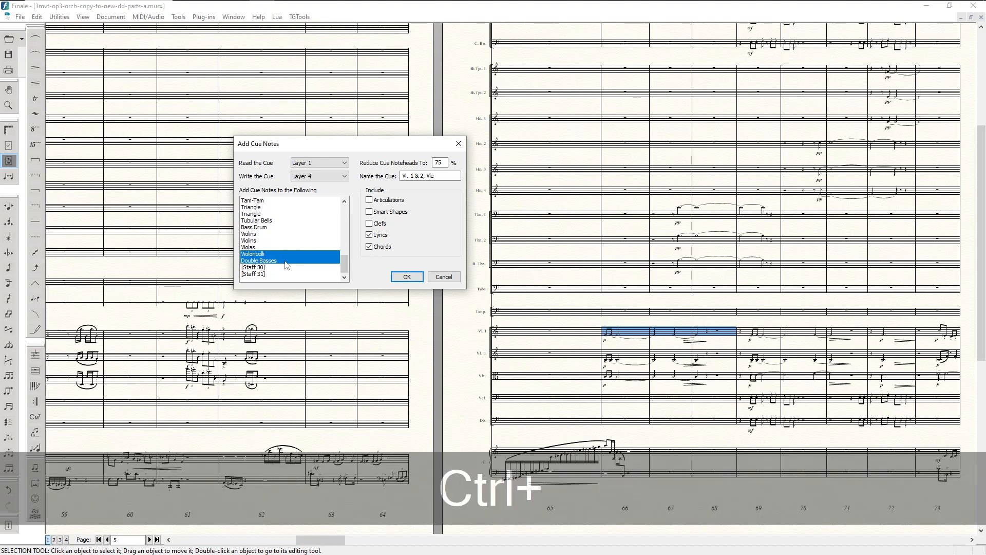
left_click(406, 277)
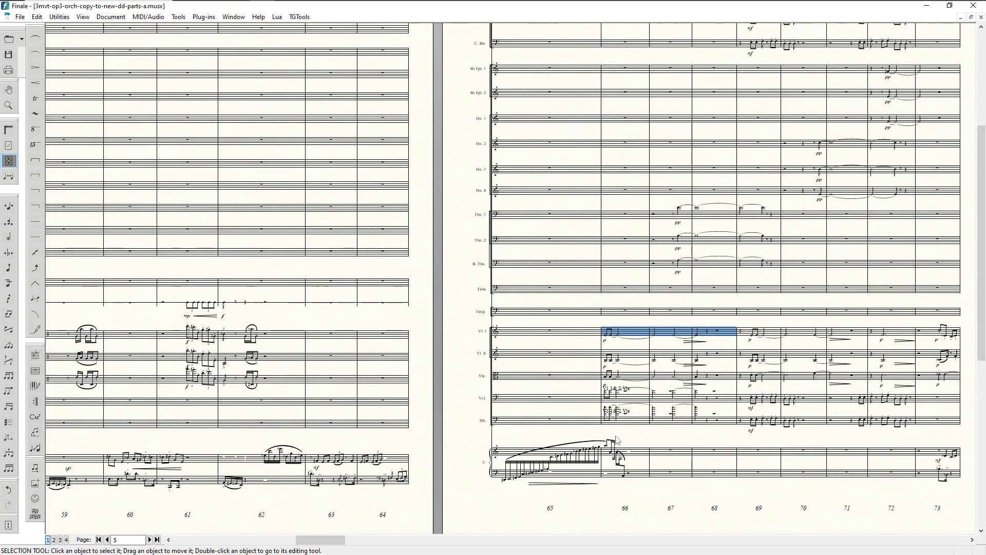
Transpose the double bass cue in measures 66 to 68 down an octave and draw an 8va marking over it
left_click(611, 421)
left_click(703, 420, "shift")
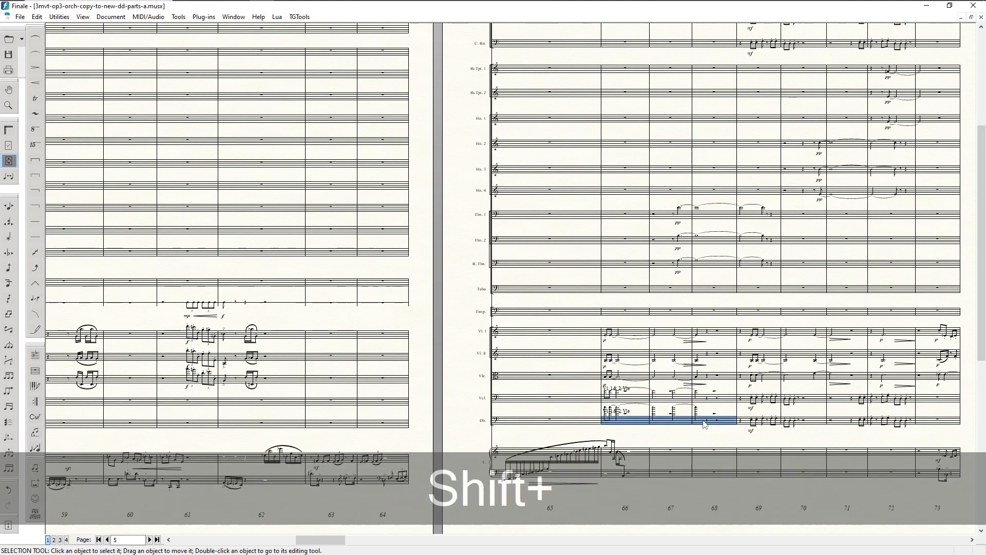
key("8")
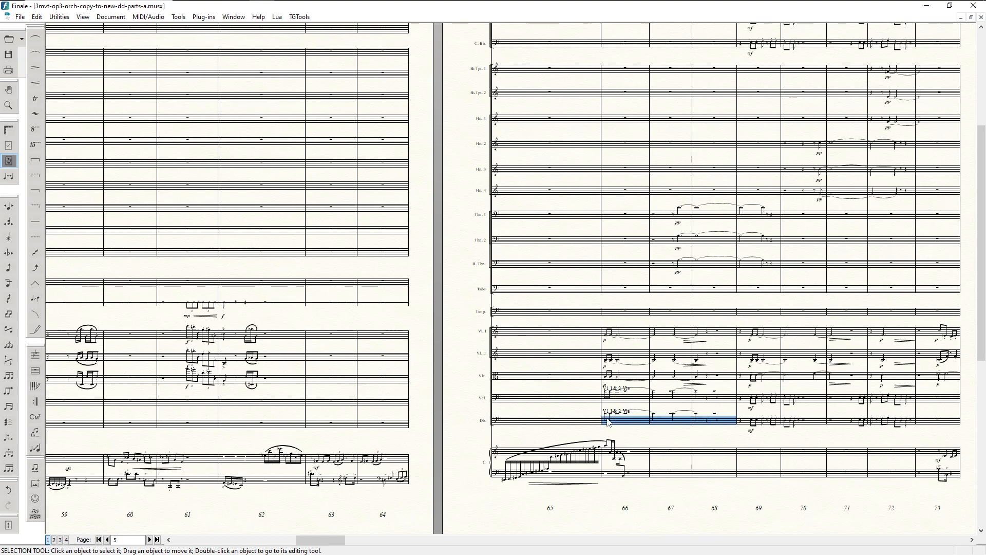
key("F6")
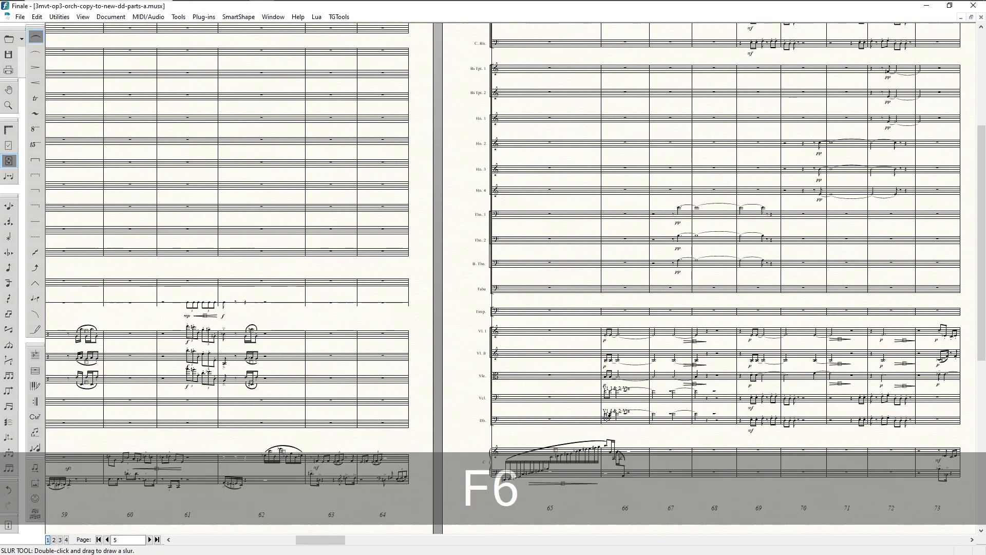
left_click(35, 129)
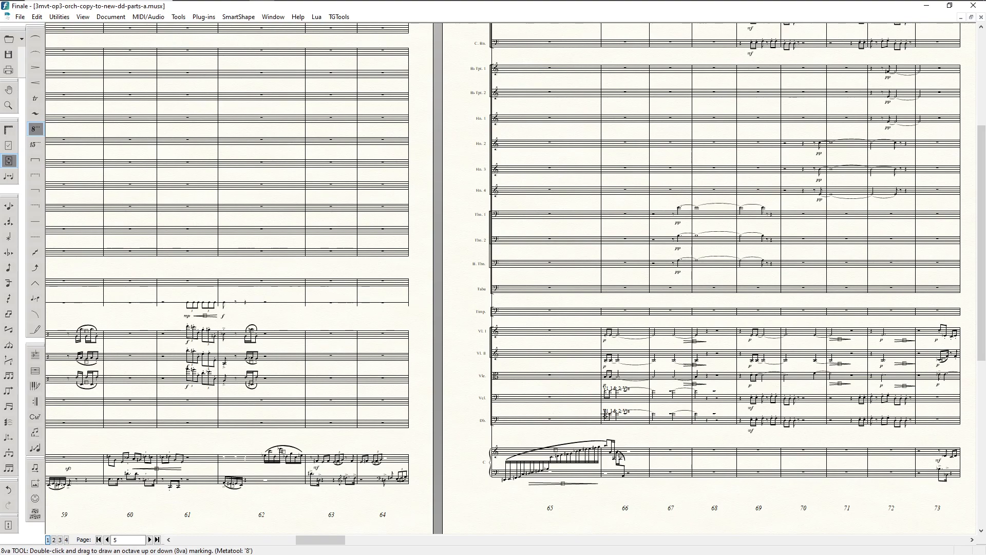
double_click(603, 412)
left_click_drag(603, 413, 704, 425)
Open the cello's measure 66 in Speedy Entry and switch to Layer 4 to edit its cue notes
key("F3")
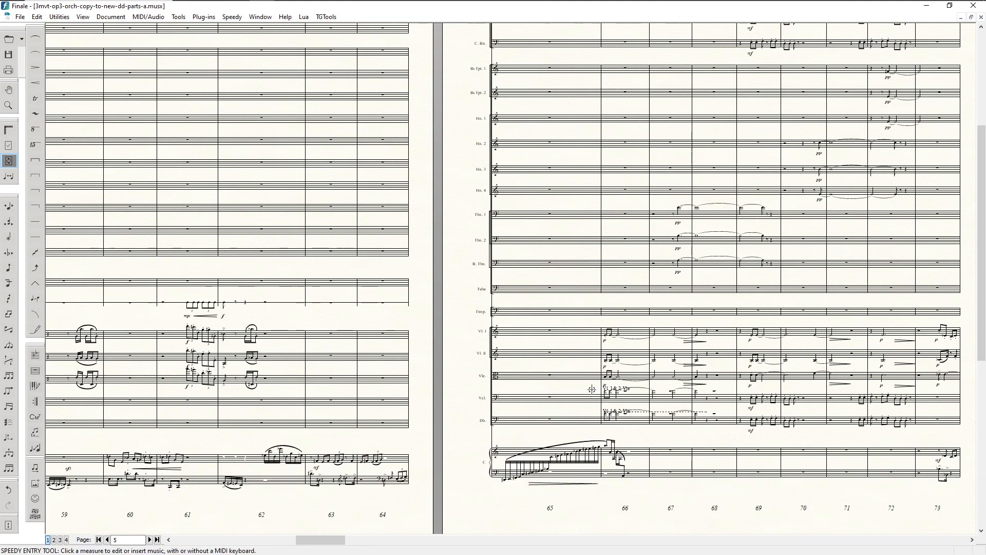
key("ctrl+equal")
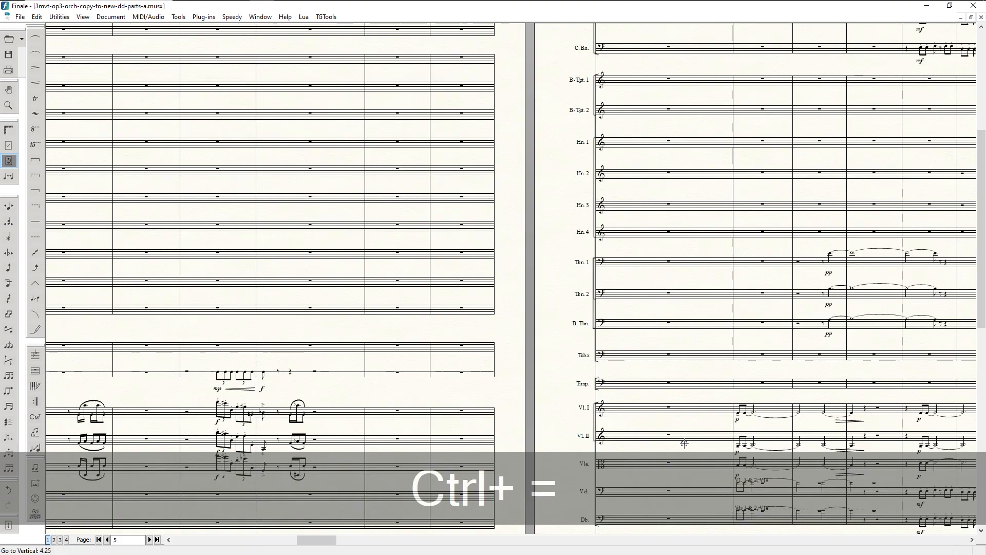
key("ctrl+equal")
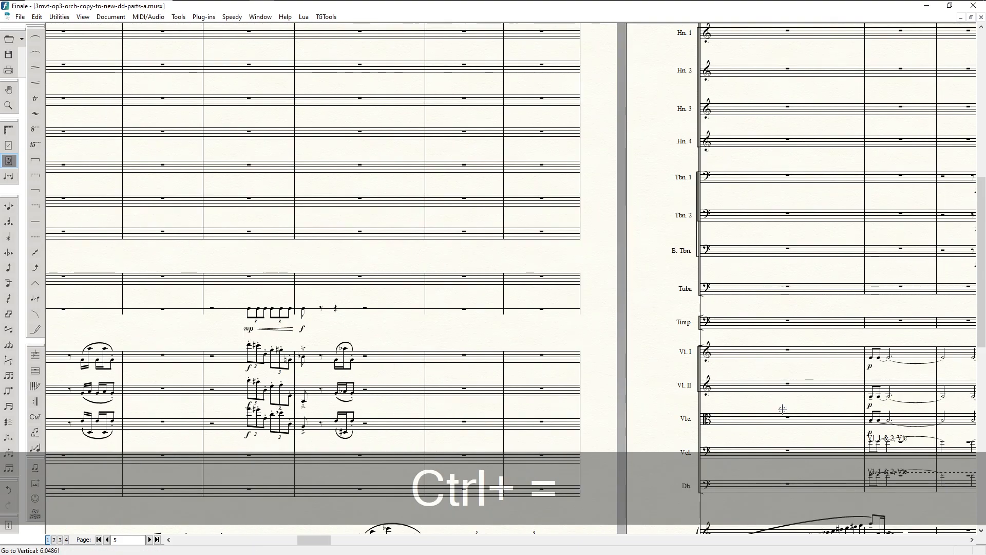
scroll(783, 410, "right", 10)
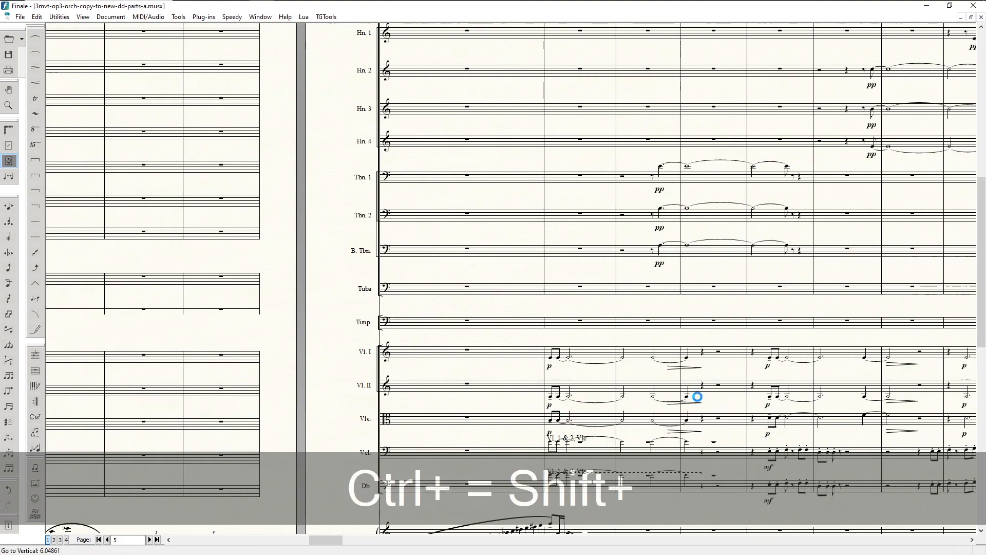
scroll(698, 397, "right", 3)
scroll(565, 375, "down", 3)
left_click(465, 352)
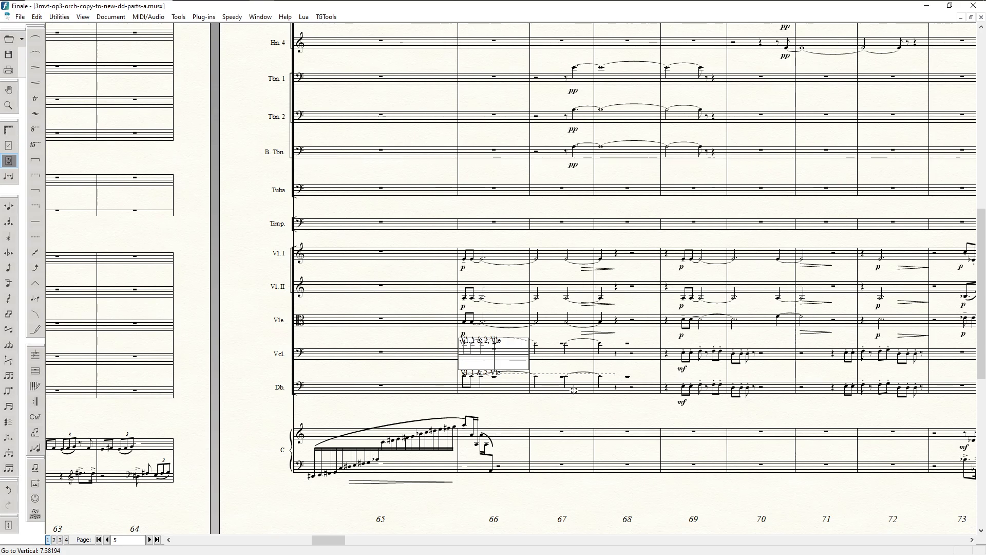
key("Left")
key("Right")
key("alt+shift+3")
key("alt+shift+4")
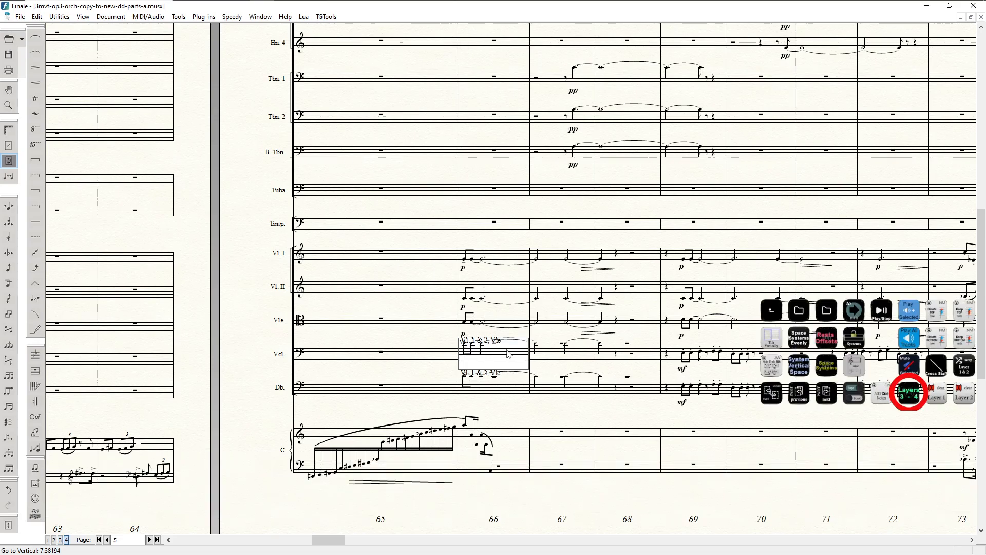
Add a lower chord note to the cello's cue notes in measures 66 to 68, tying the sustained notes
key("Return")
key("Right")
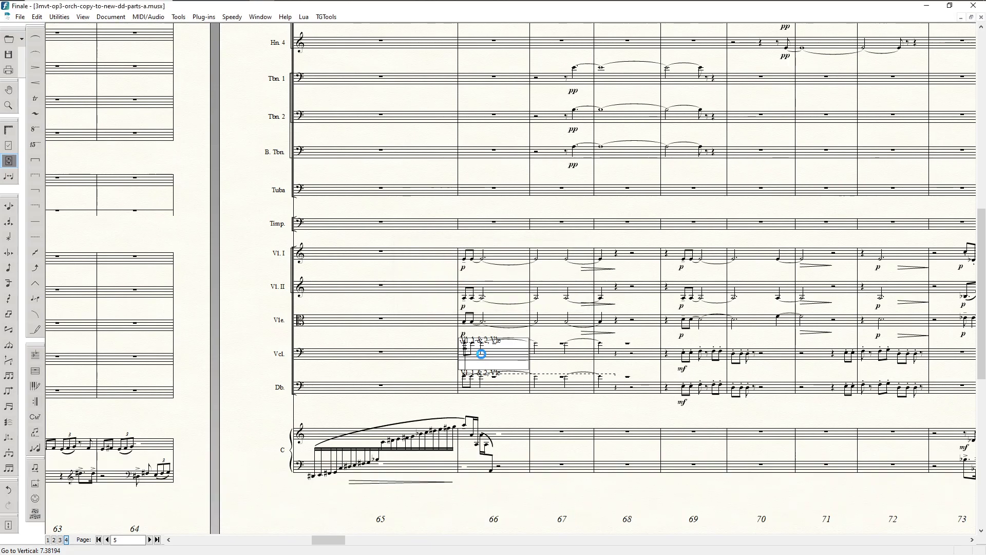
key("Right")
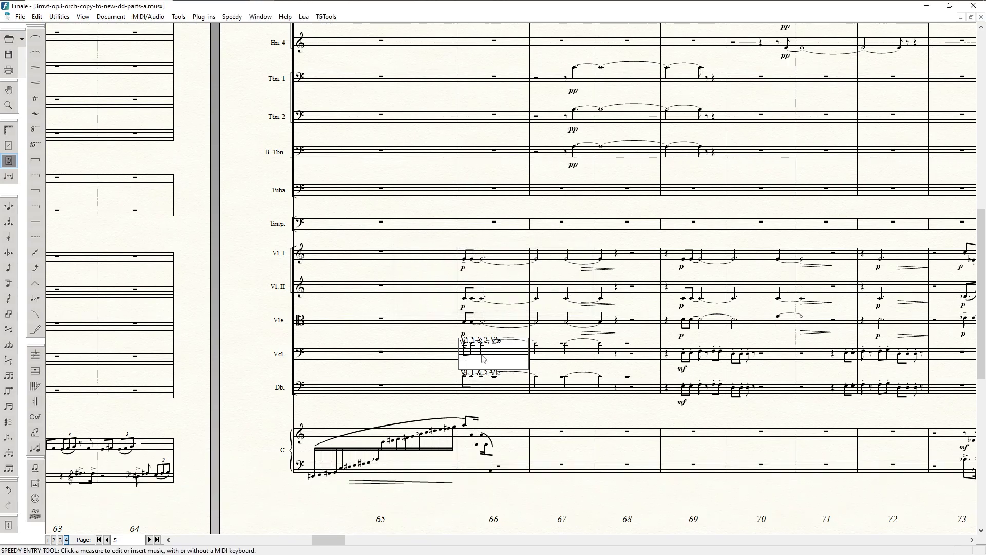
key("Right")
key("Return")
key("Left")
key("Right")
key("Right")
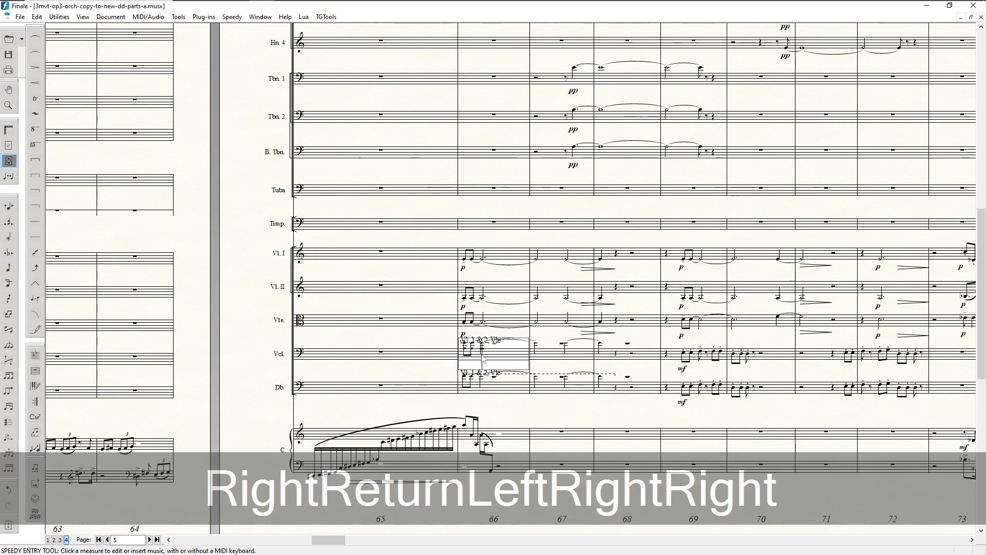
key("Return")
key("Left")
key("equal")
key("Right")
key("Right")
key("Right")
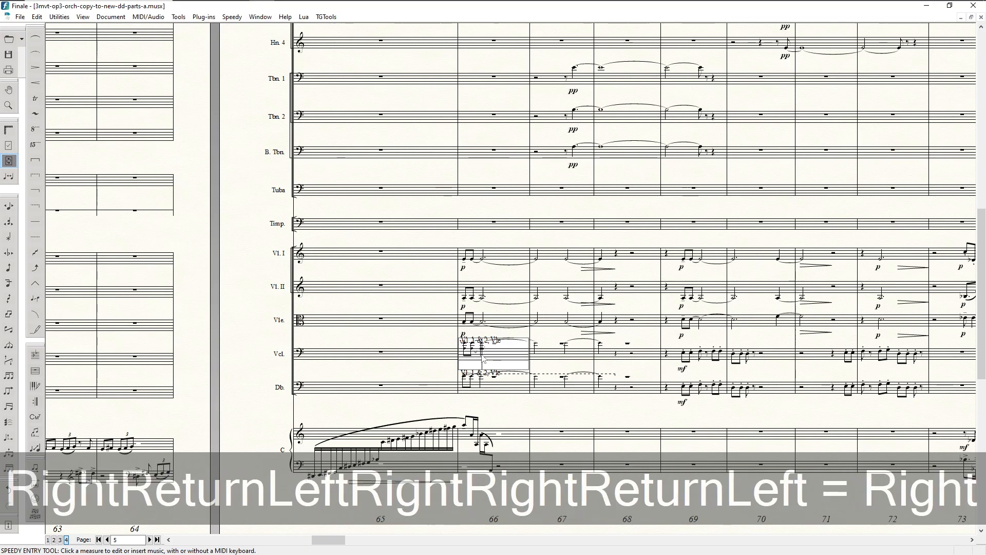
key("Left")
key("Right")
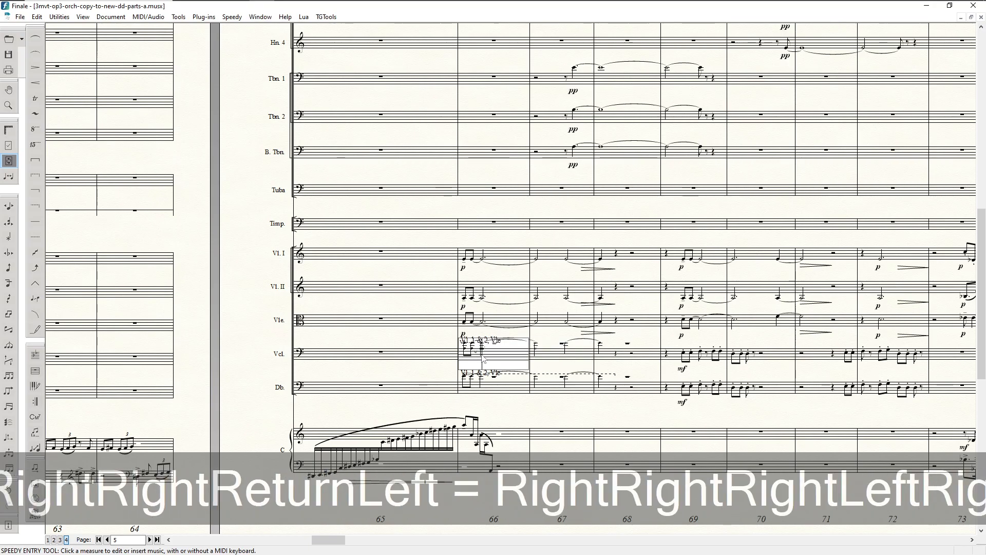
key("Return")
key("Left")
key("Left")
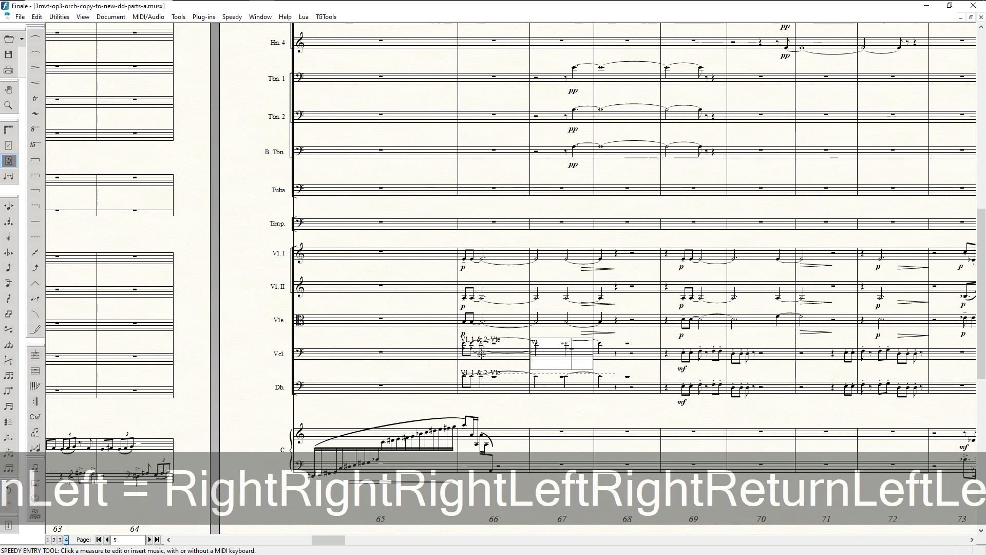
key("equal")
key("Right")
key("Right")
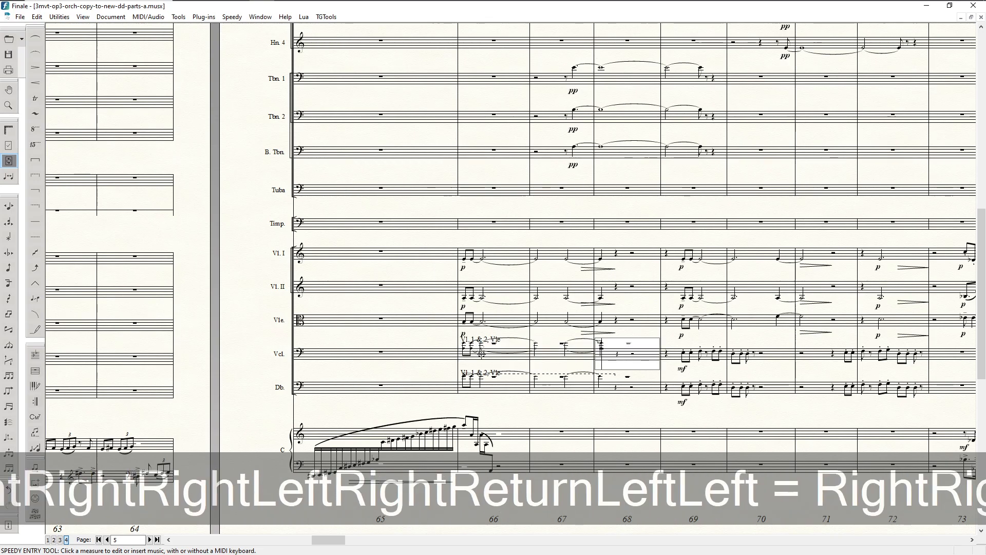
Return to the cello's measure 66, add a third chord note to the cue through measure 68 with ties, and leave Speedy Entry
key("Left")
key("Left")
key("Left")
key("Left")
key("Left")
key("Left")
key("Left")
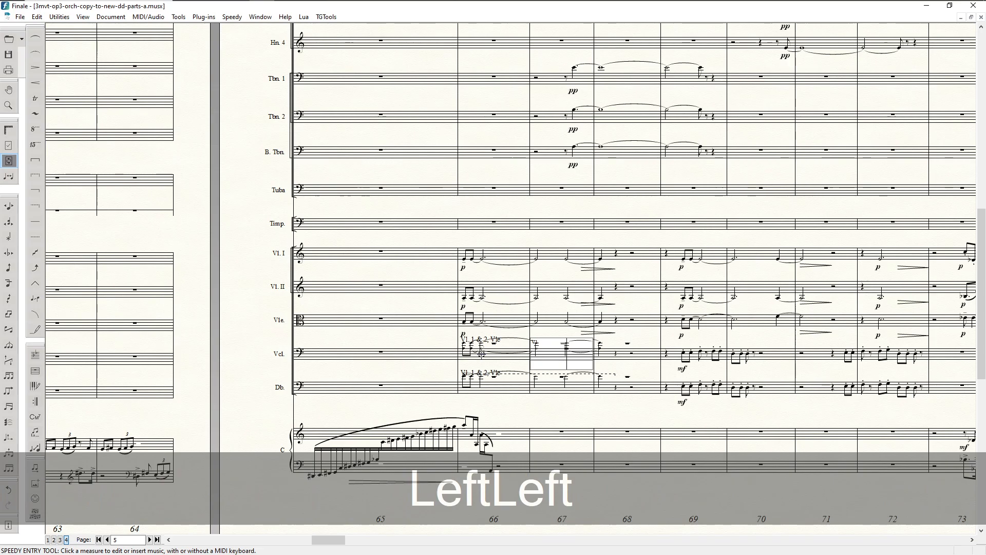
key("Up")
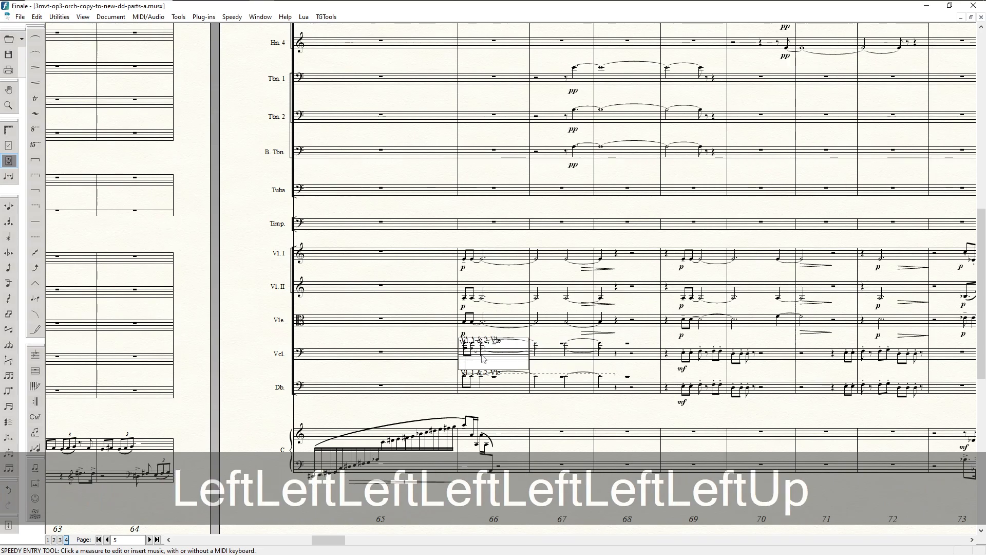
key("Return")
key("Right")
key("Return")
key("equal")
key("Right")
key("Return")
key("equal")
key("Right")
key("Right")
key("Right")
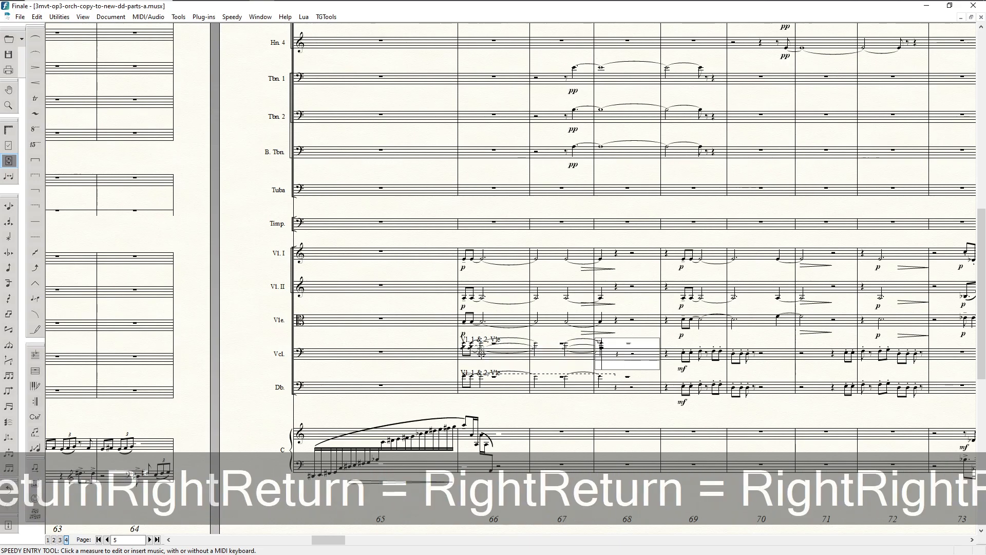
left_click(437, 371)
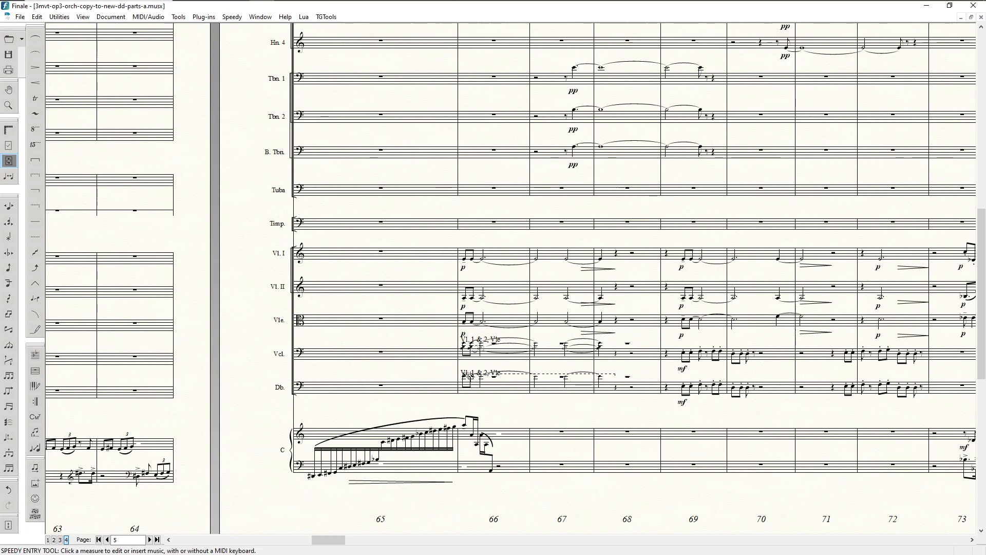
key("F2")
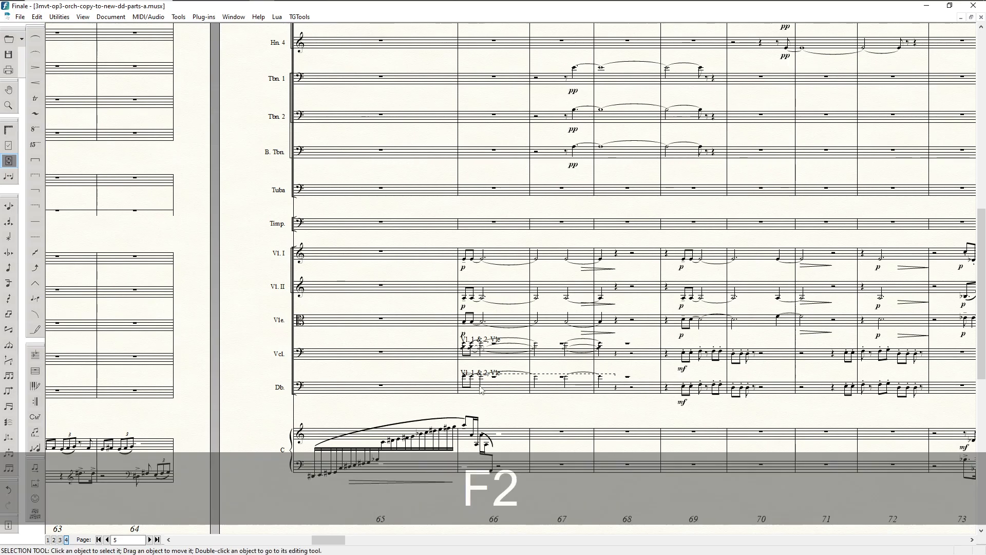
Copy the cello's cue in measures 66 to 68 onto the double bass staff and transpose the copy up an octave
left_click(464, 354)
key("shift+Right")
key("shift+Right")
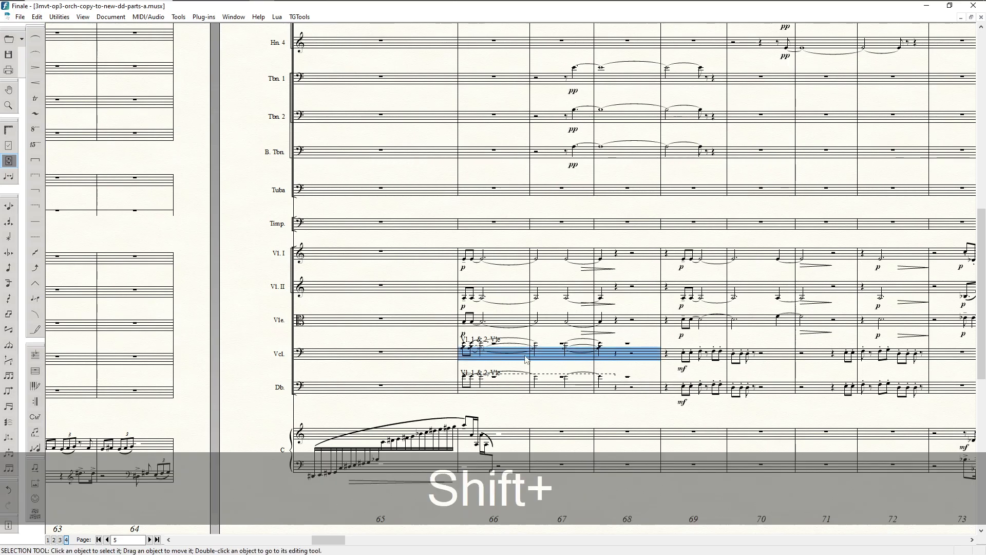
left_click_drag(464, 354, 472, 390)
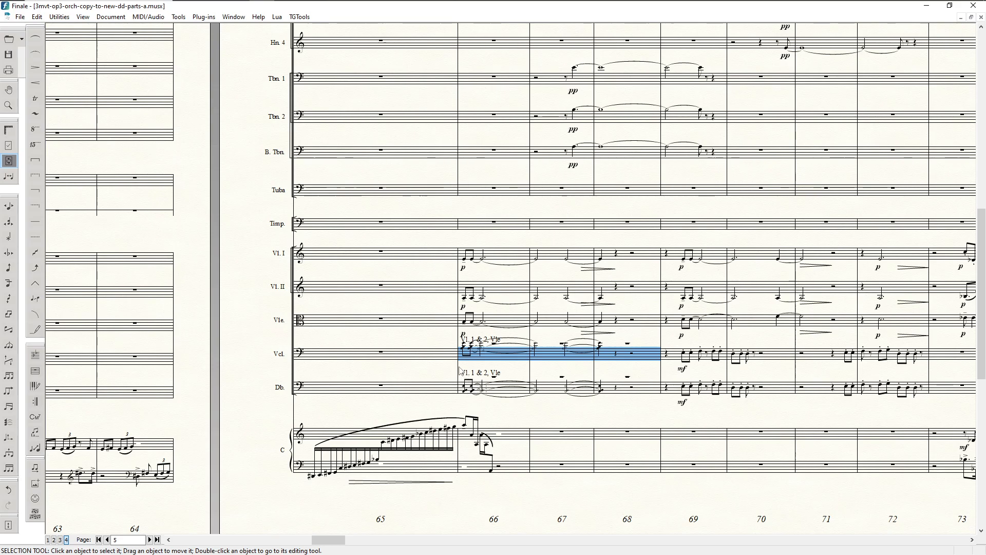
left_click_drag(461, 371, 624, 402)
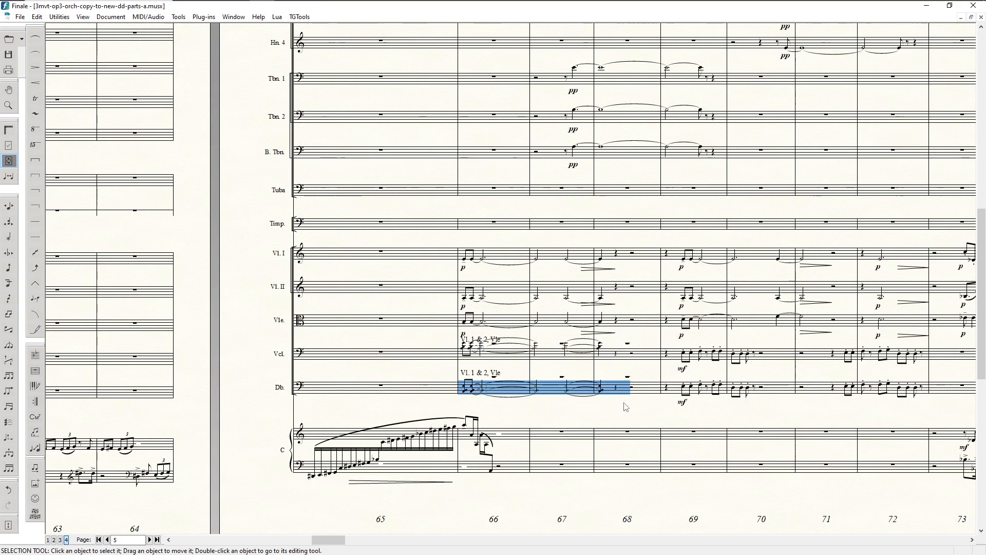
key("9")
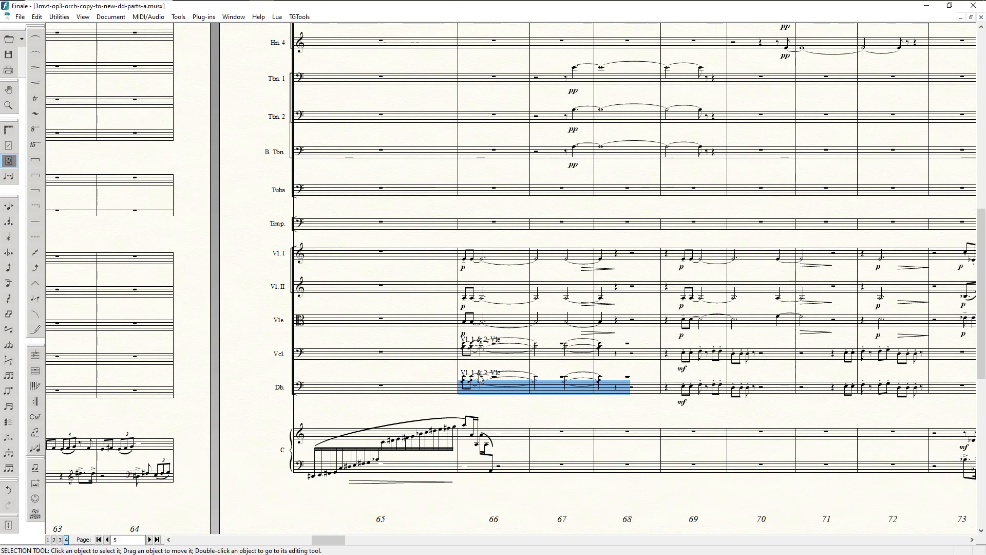
Draw an 8va marking over the double bass cue in measures 66 to 68
key("F6")
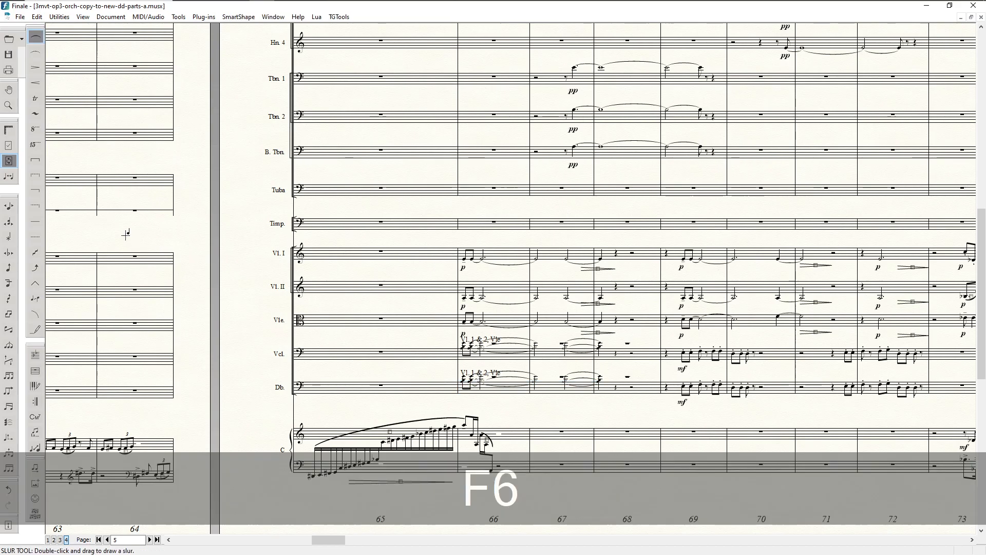
left_click(35, 129)
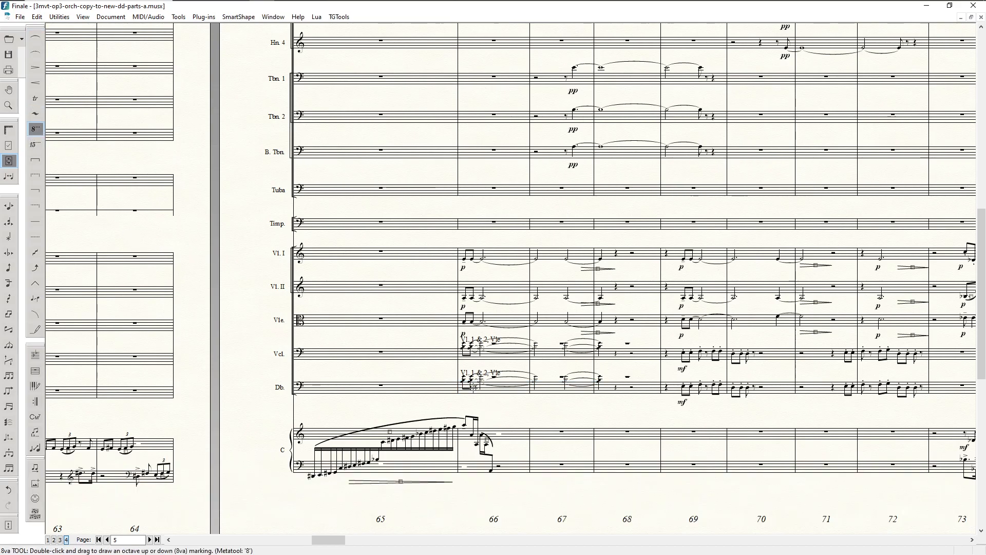
double_click(462, 373)
left_click_drag(462, 374, 615, 397)
Examine the woodwind and brass staves around measure 66 and on the preceding page for resting players who need cues
scroll(620, 272, "up", 5)
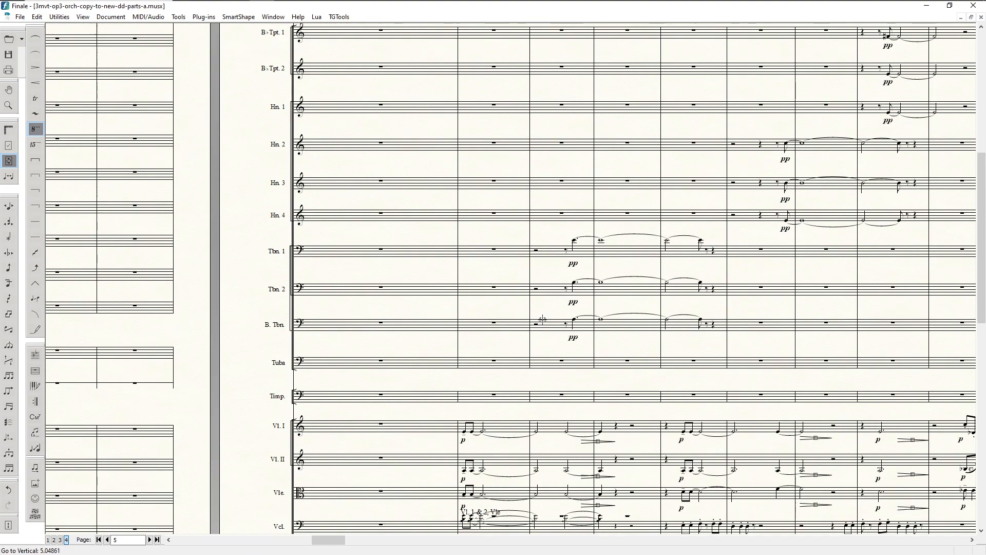
key("ctrl+minus")
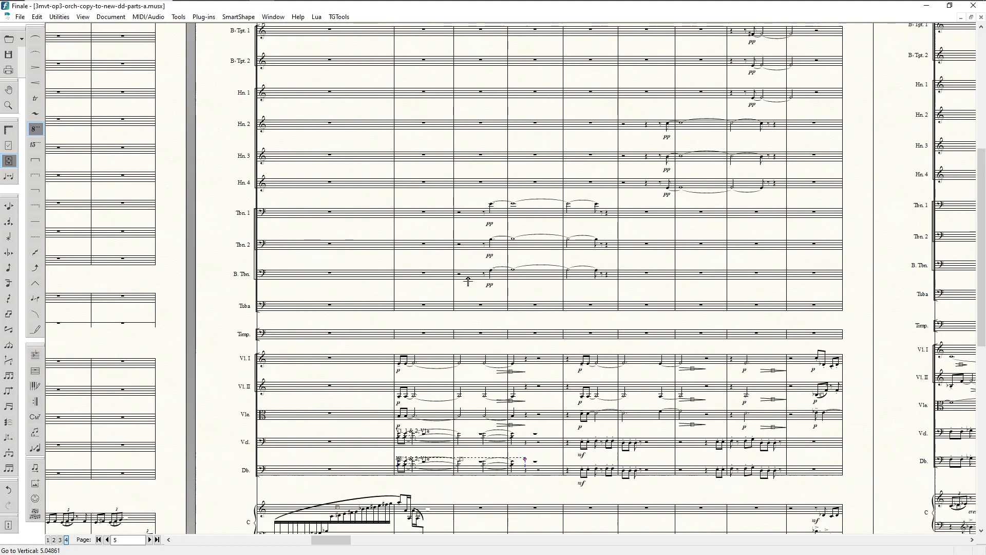
scroll(452, 300, "down", 1)
scroll(452, 300, "up", 6)
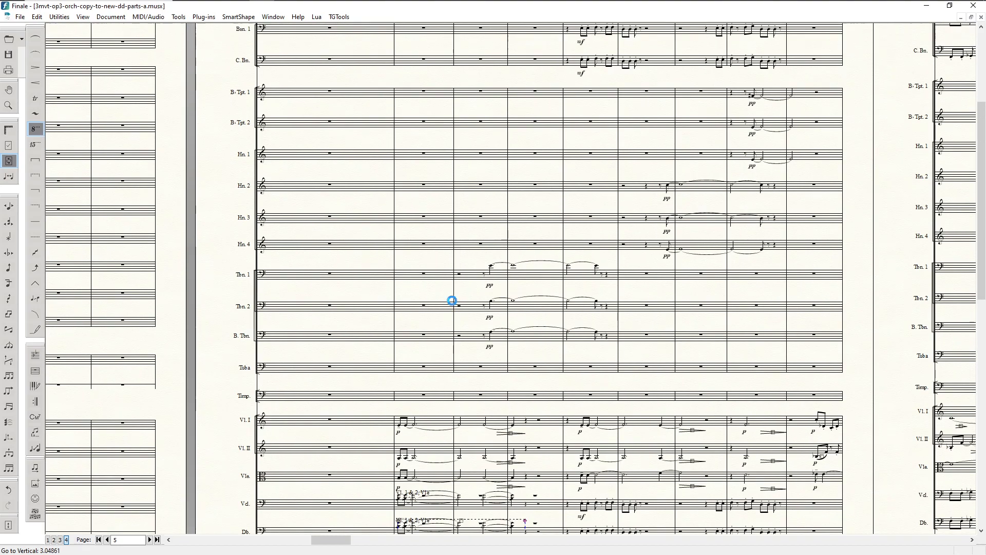
scroll(452, 300, "up", 3)
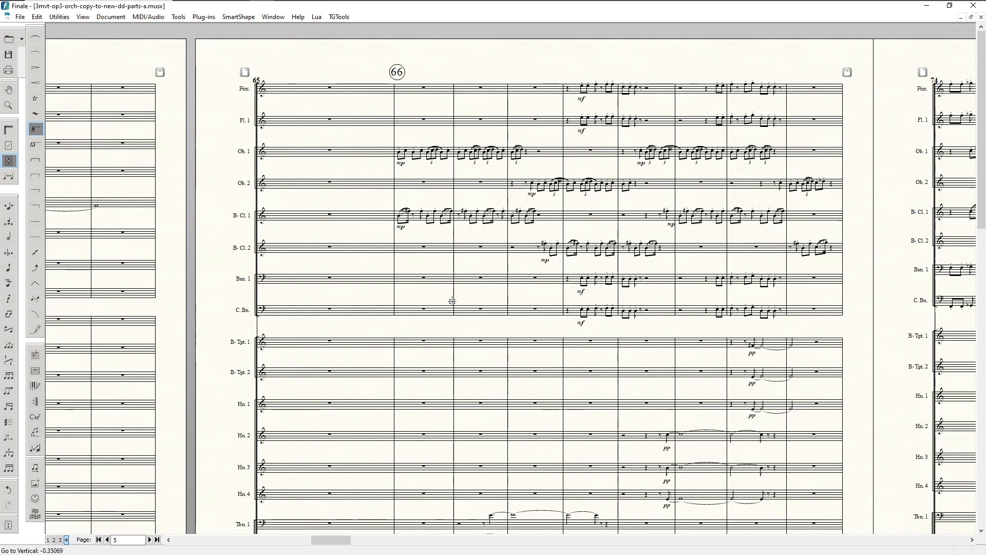
key("ctrl+minus")
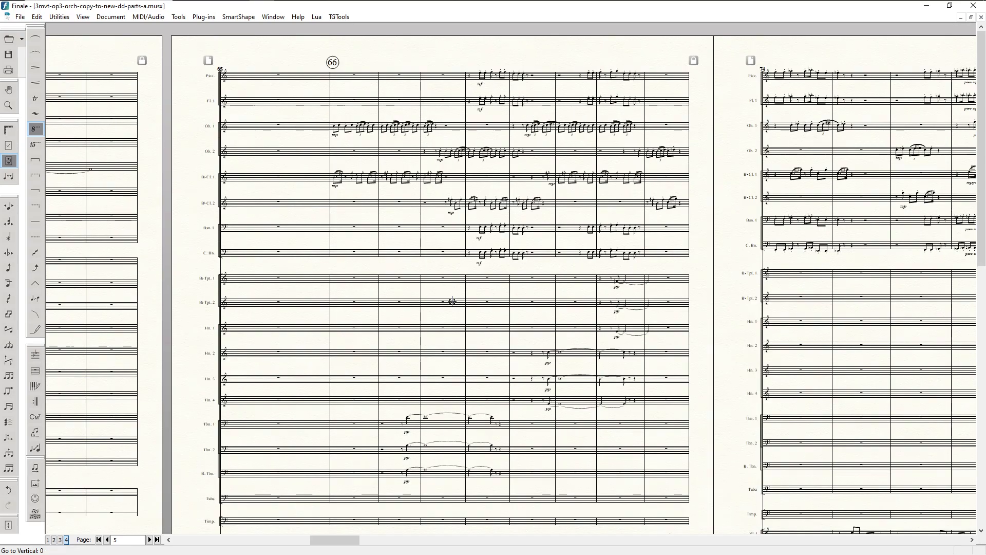
scroll(452, 300, "left", 3)
scroll(452, 301, "left", 5)
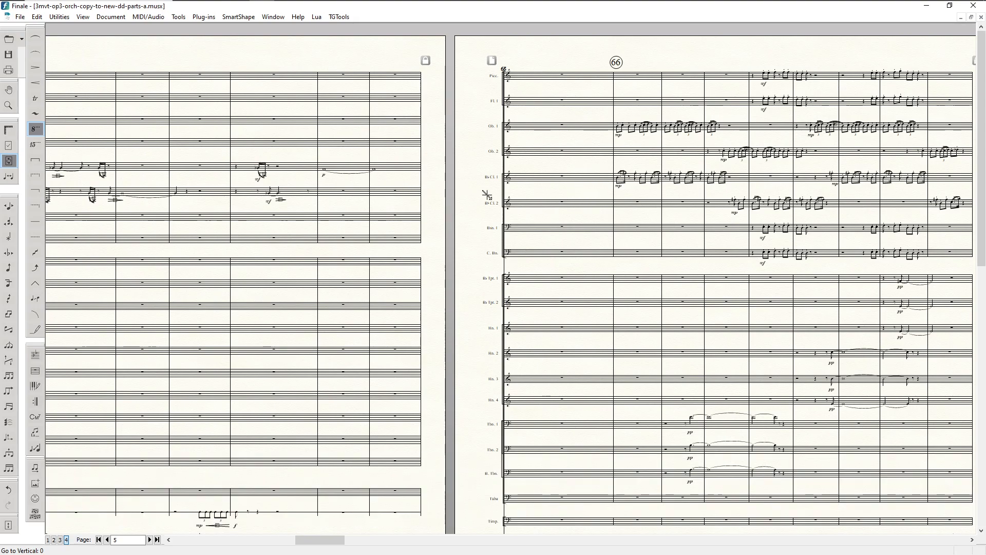
scroll(520, 210, "left", 2)
scroll(520, 211, "left", 6)
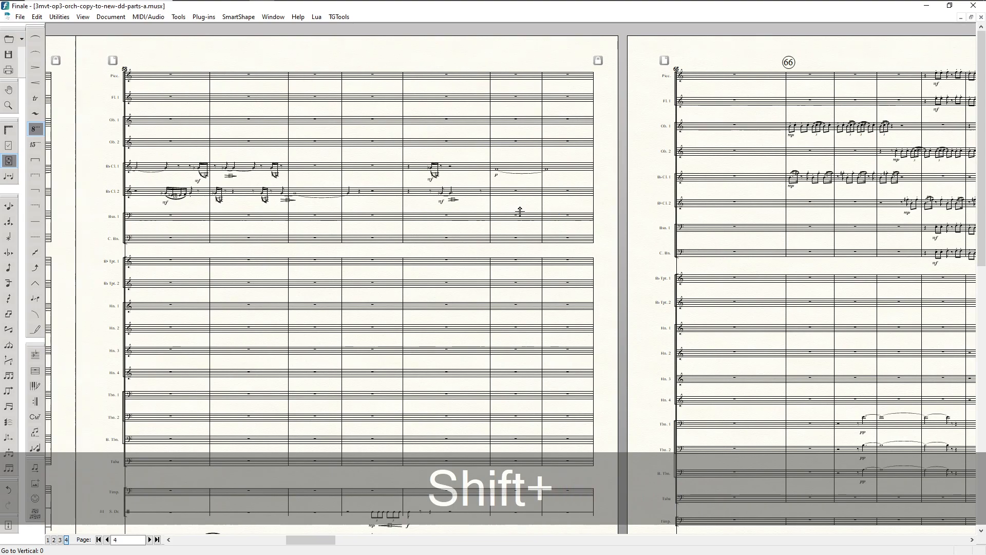
scroll(520, 211, "right", 7)
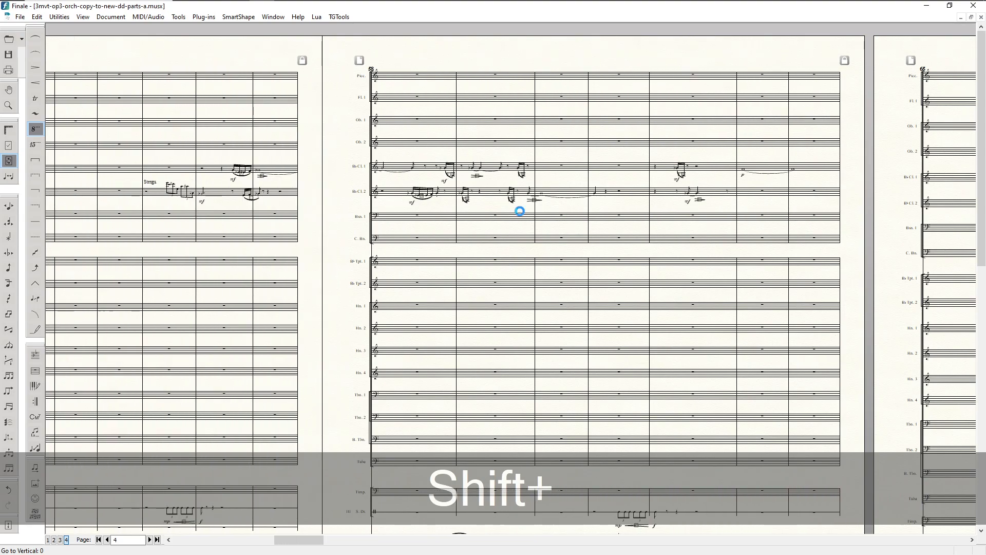
scroll(520, 210, "right", 4)
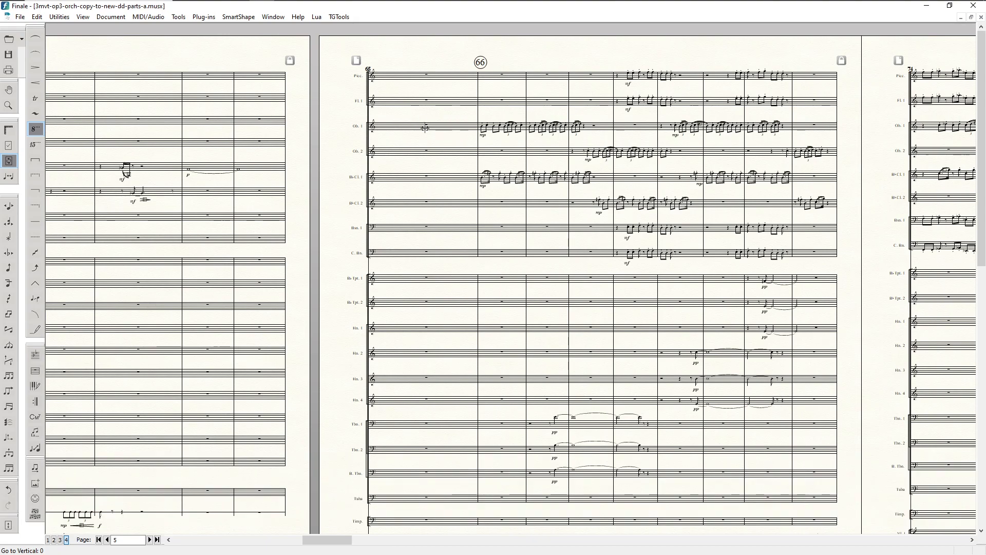
Compare all staves from measure 61 through 68 to find a line that can cue the oboe's entrance at measure 66
scroll(454, 144, "down", 6)
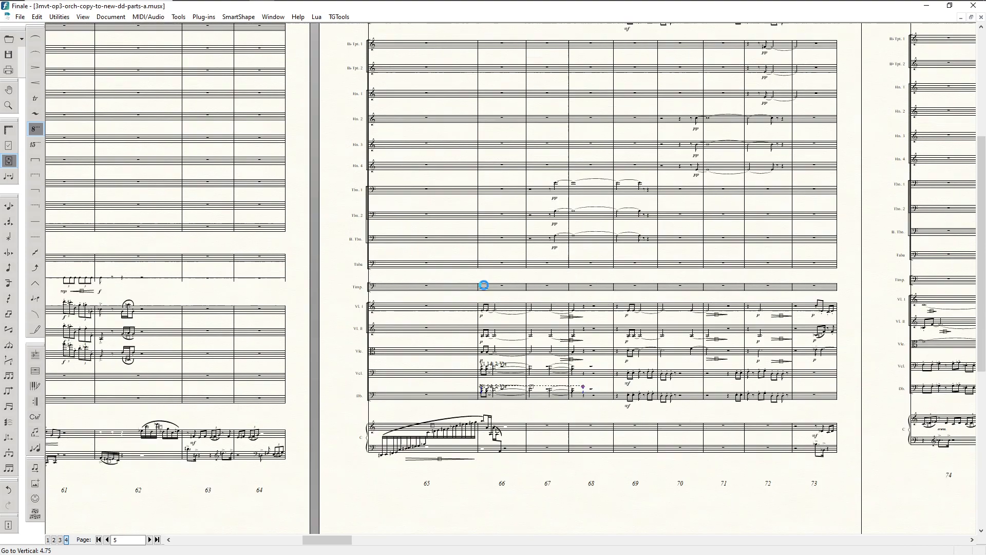
scroll(485, 291, "up", 6)
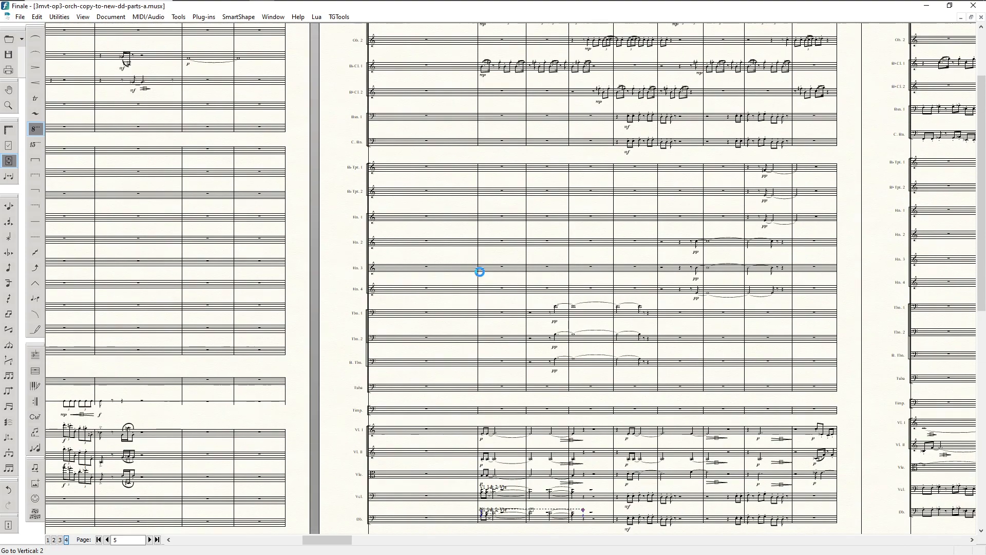
scroll(449, 207, "down", 5)
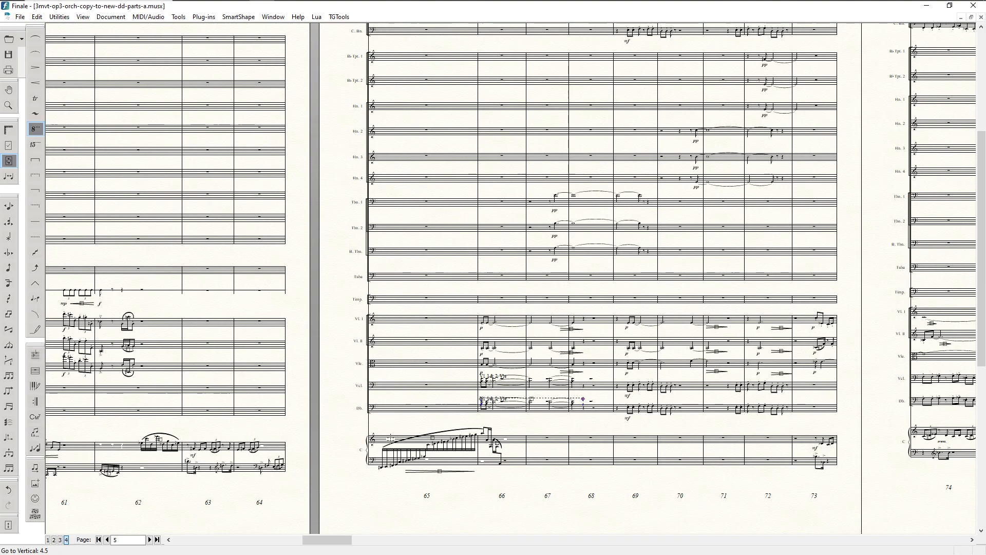
scroll(416, 398, "up", 4)
scroll(414, 355, "up", 2)
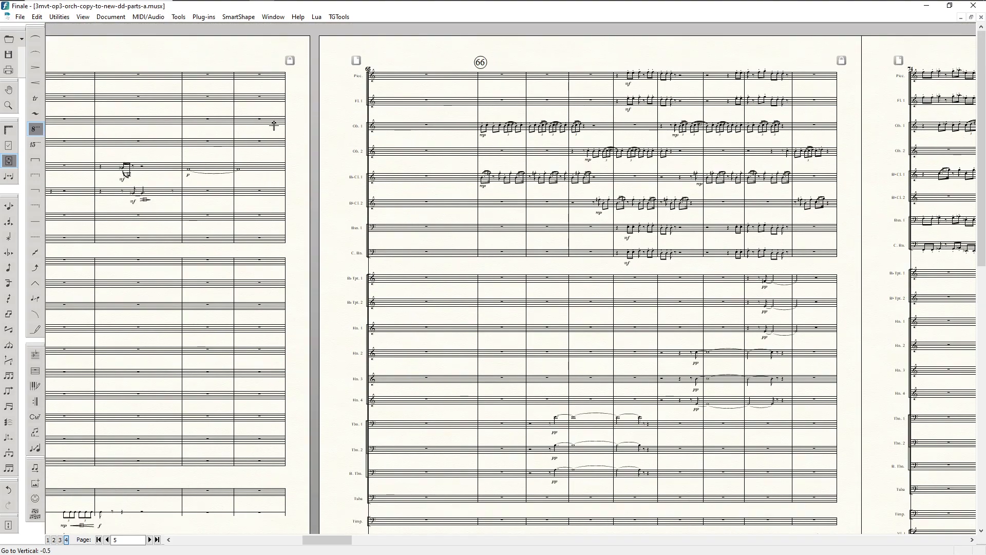
scroll(253, 194, "down", 6)
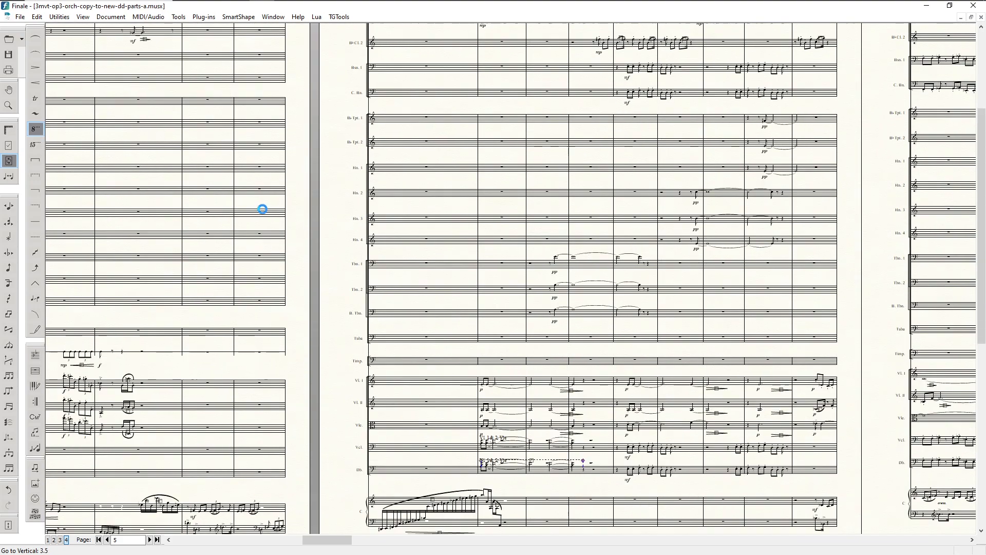
scroll(301, 223, "up", 2)
scroll(433, 339, "down", 2)
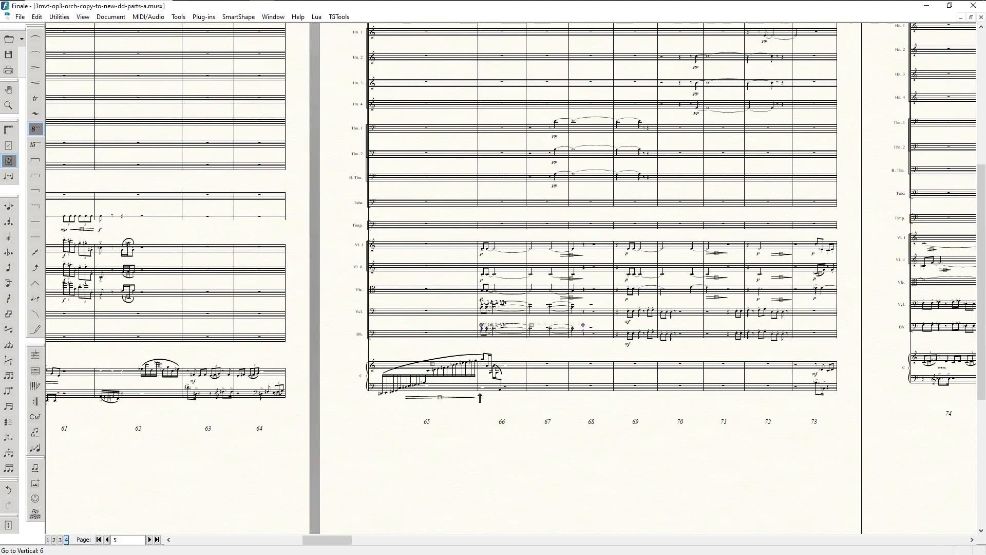
scroll(410, 335, "up", 7)
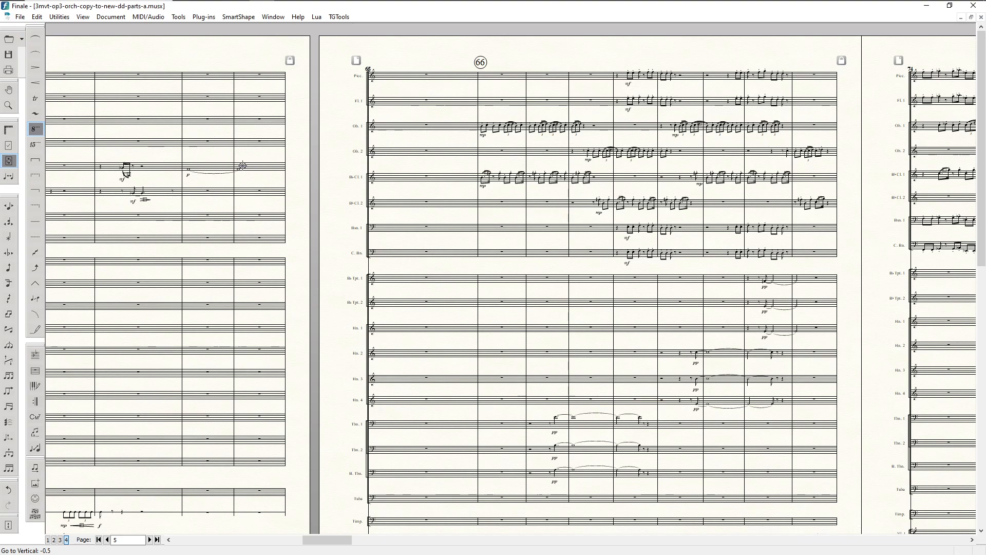
scroll(234, 137, "down", 4)
scroll(253, 146, "up", 1)
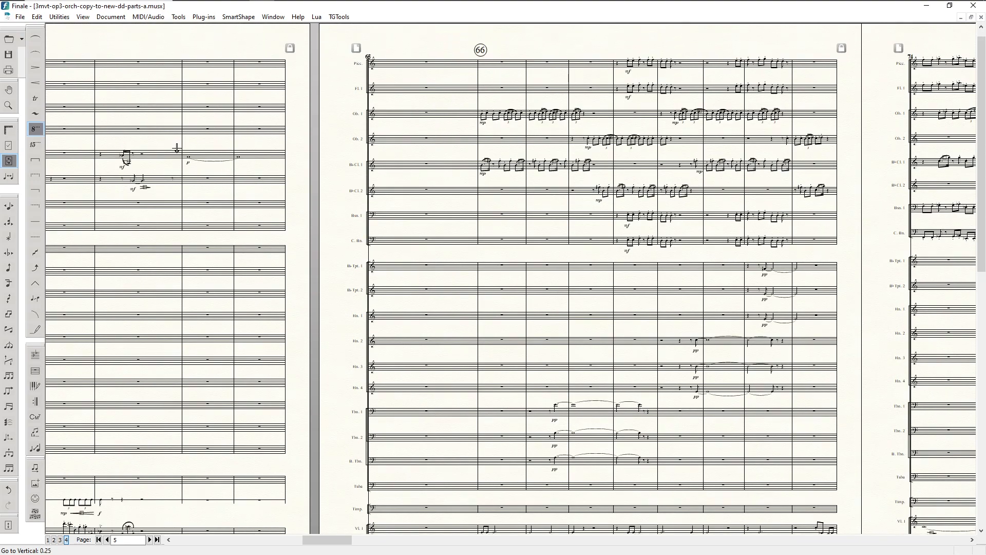
scroll(431, 170, "down", 1)
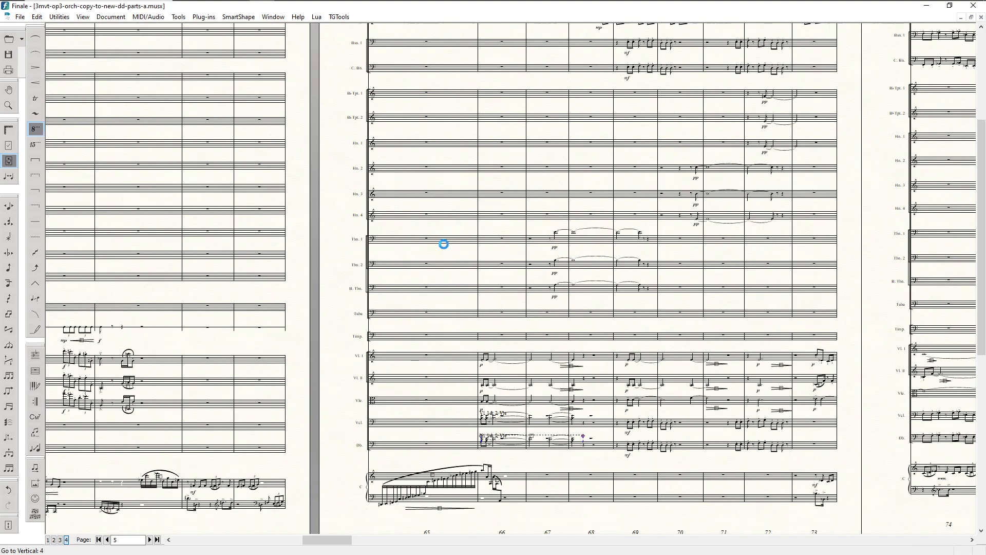
scroll(251, 183, "down", 8)
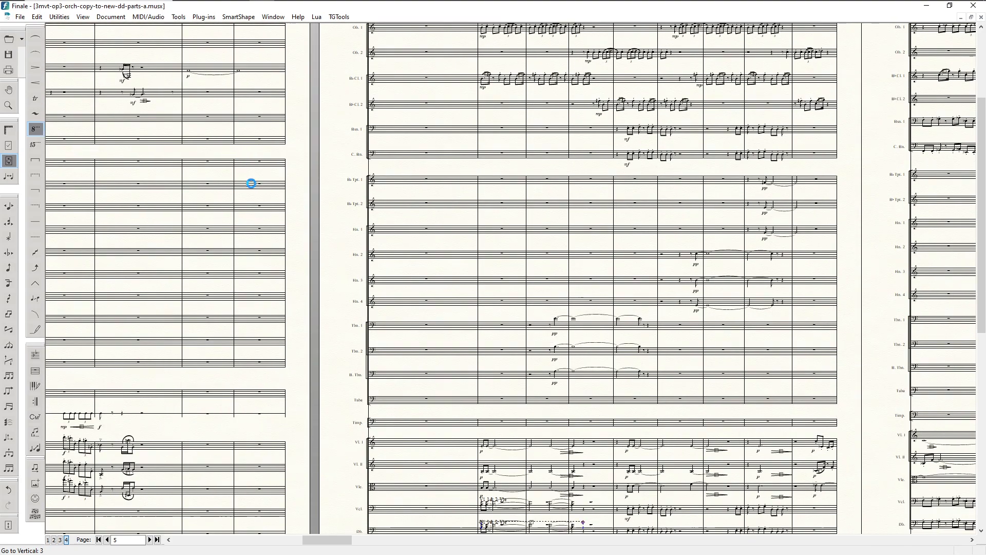
scroll(428, 270, "up", 1)
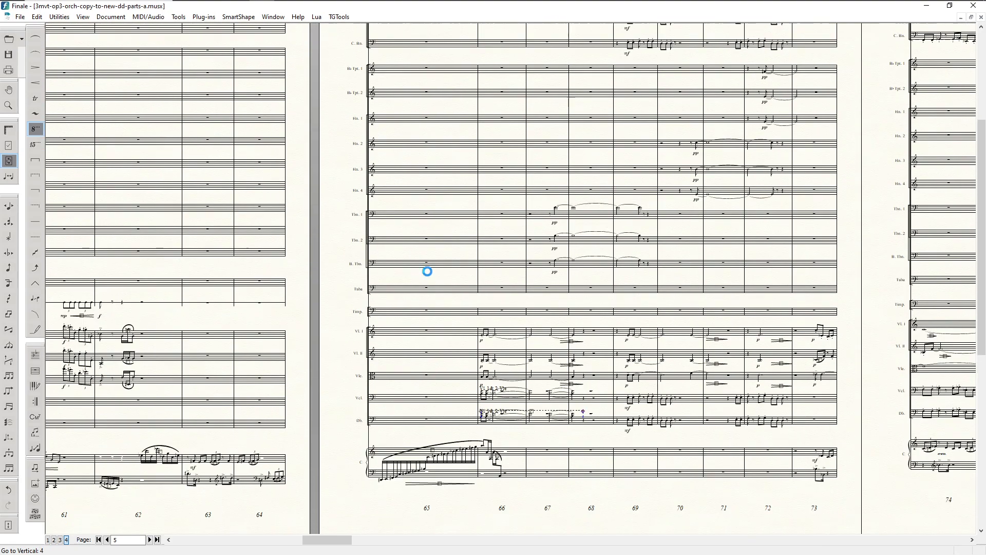
scroll(428, 270, "up", 8)
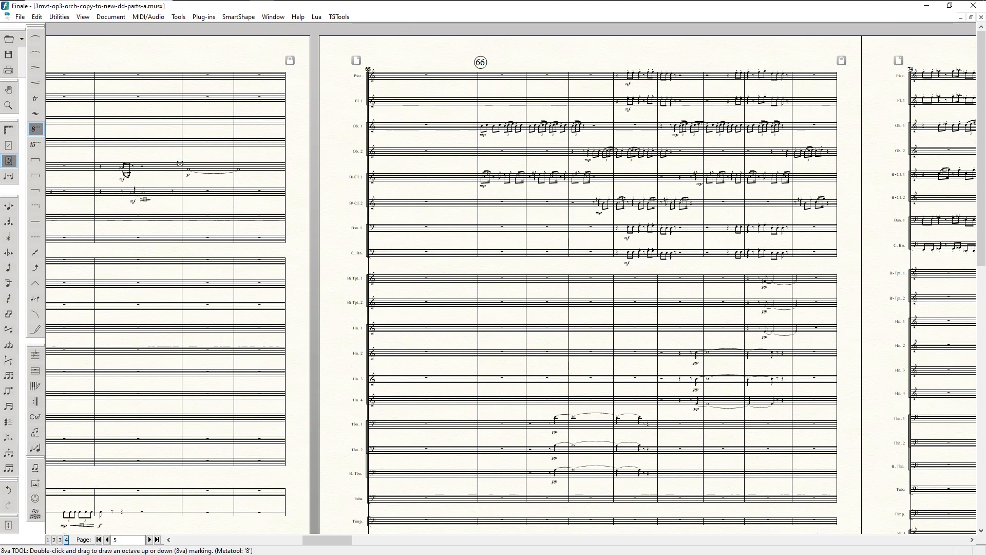
Select the first clarinet's measures 63 to 64 and start adding cue notes from them, naming the cue "Cl. 1"
key("F2")
left_click(194, 169)
left_click(250, 172, "shift")
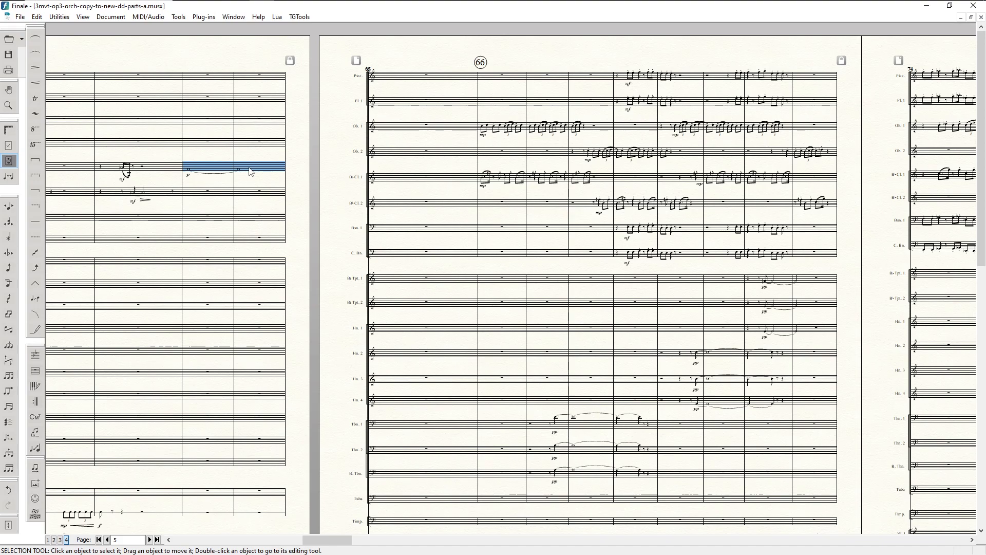
key("ctrl+alt+shift+c")
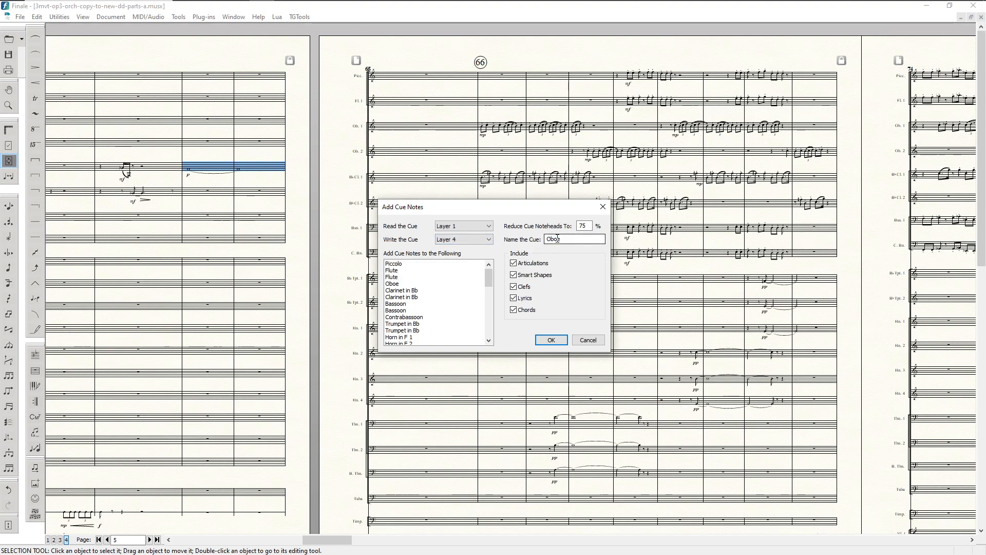
left_click_drag(566, 239, 541, 244)
type("Cl.")
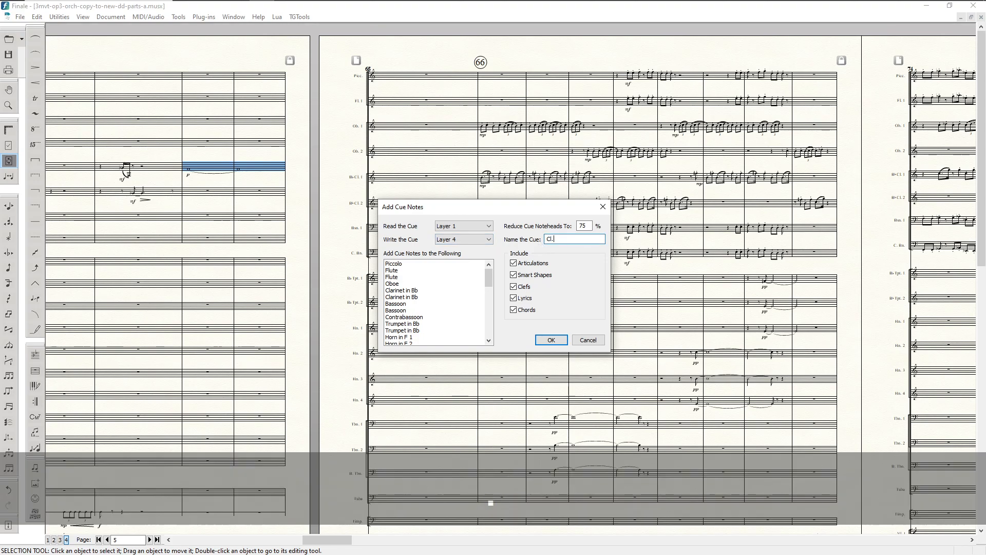
type(" 1")
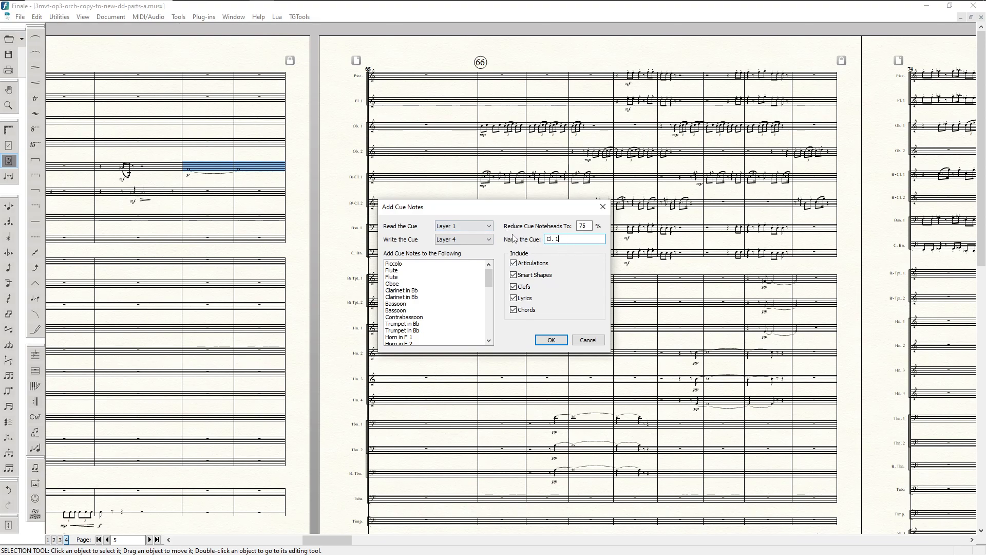
Add the clarinet cue to the Oboe staff in Layer 4 at 75%, excluding articulations and smart shapes
left_click(394, 285)
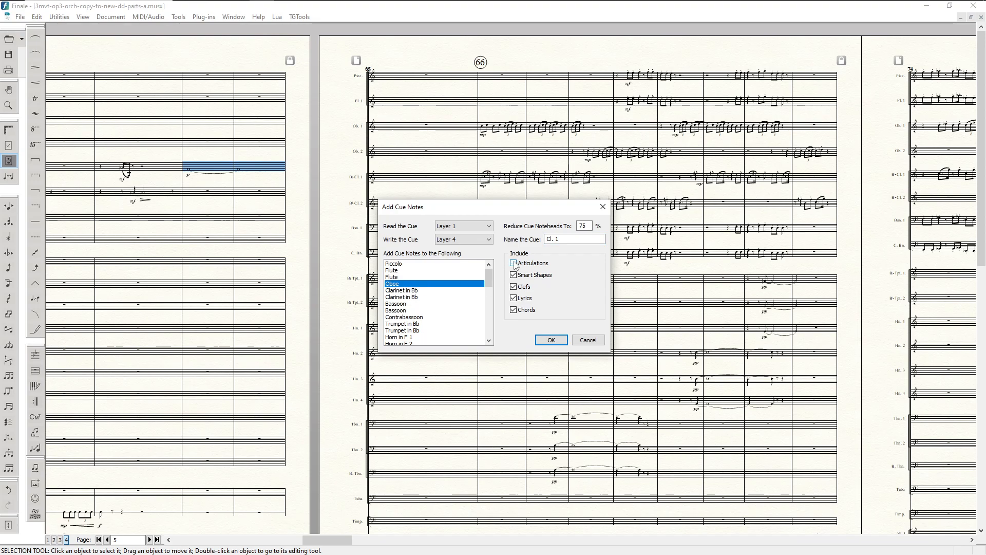
left_click(515, 277)
left_click(514, 288)
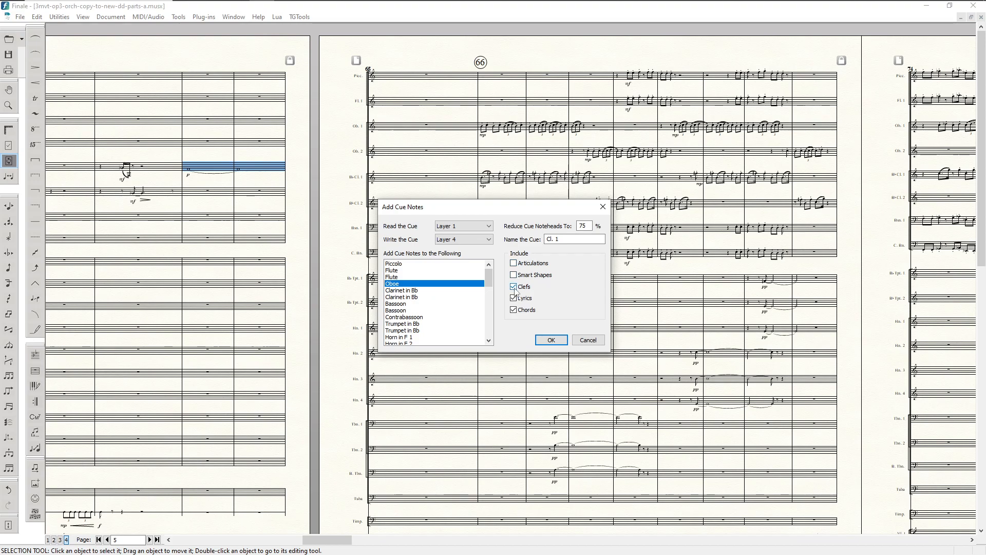
left_click(552, 341)
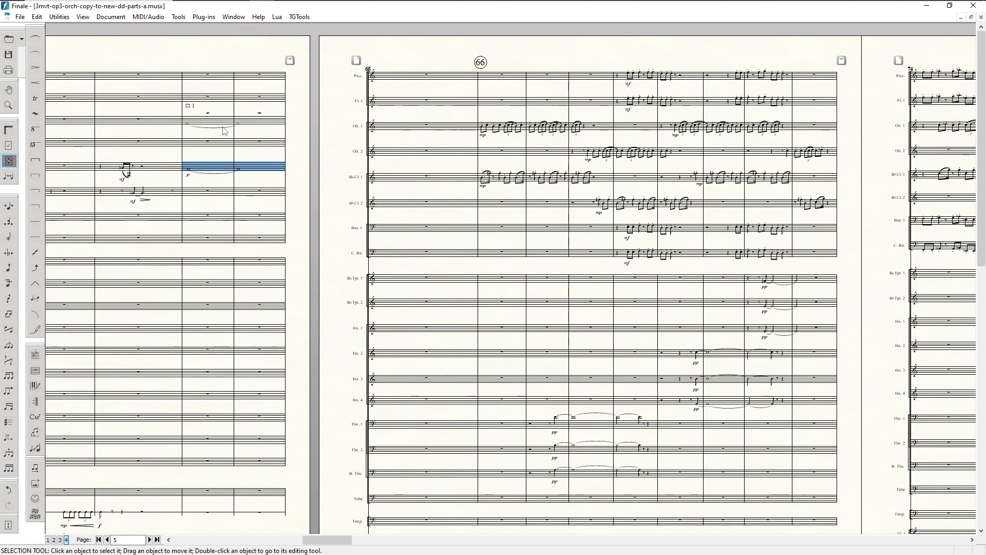
scroll(247, 132, "right", 3)
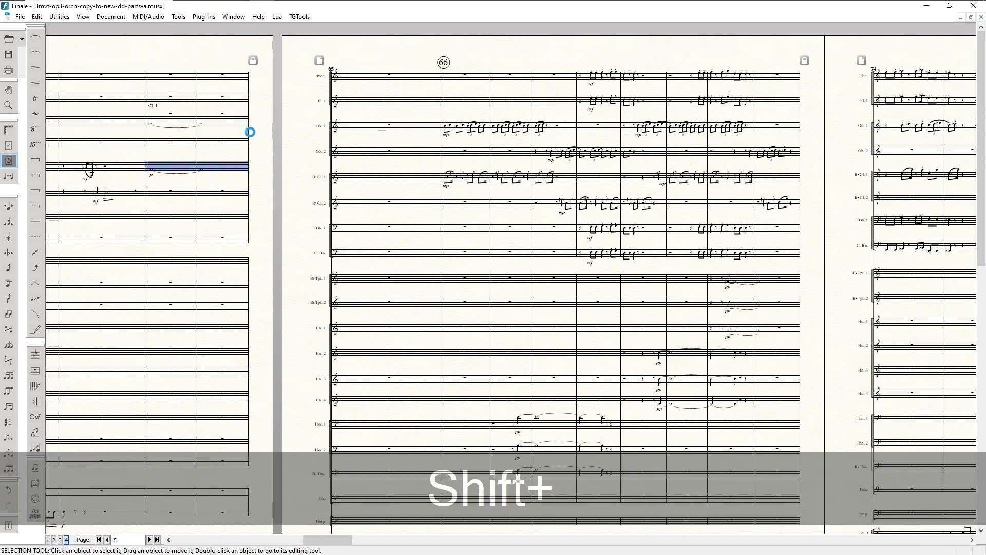
Select the first oboe's measures 66 to 67 and start adding cue notes from them, naming the cue "Ob. 1"
scroll(249, 132, "left", 3)
scroll(264, 140, "left", 4)
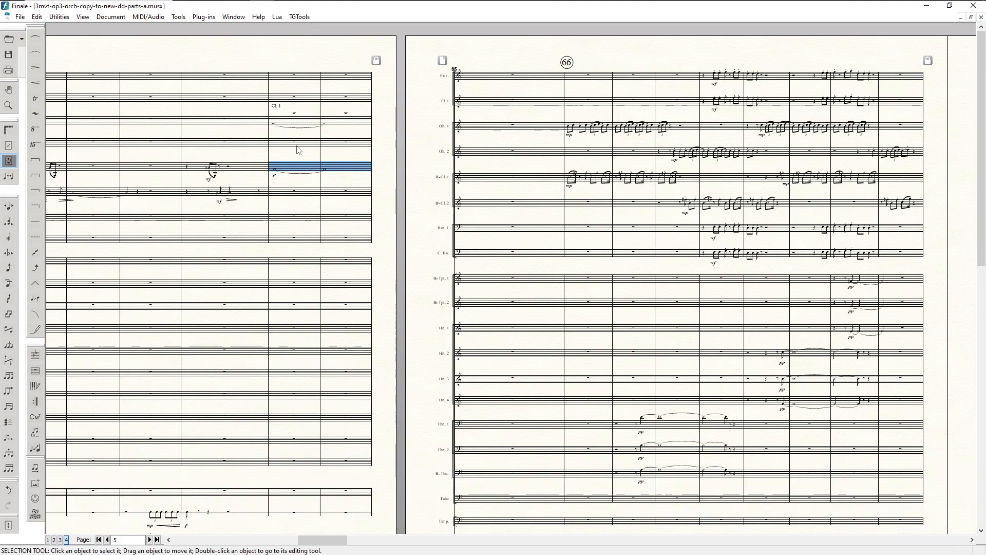
key("shift")
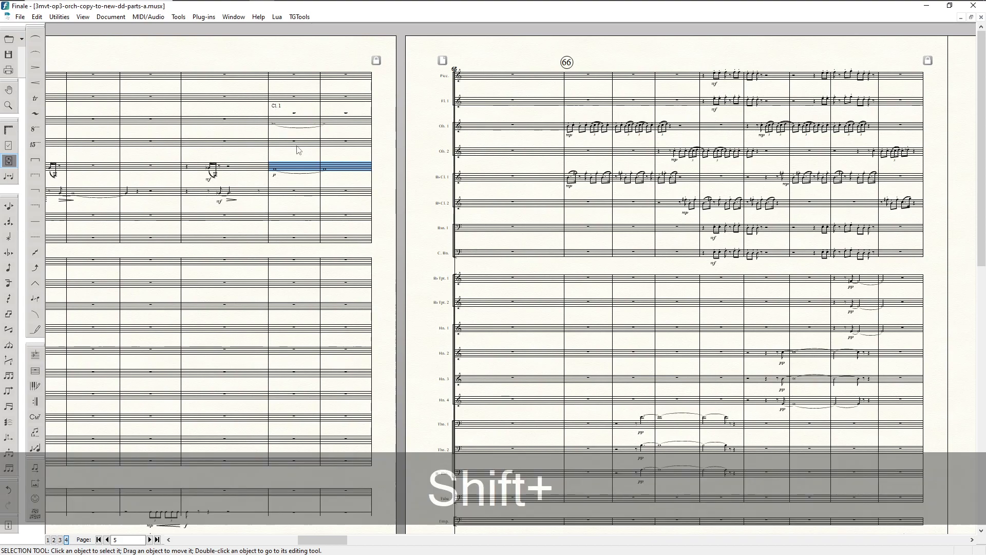
scroll(297, 147, "right", 7)
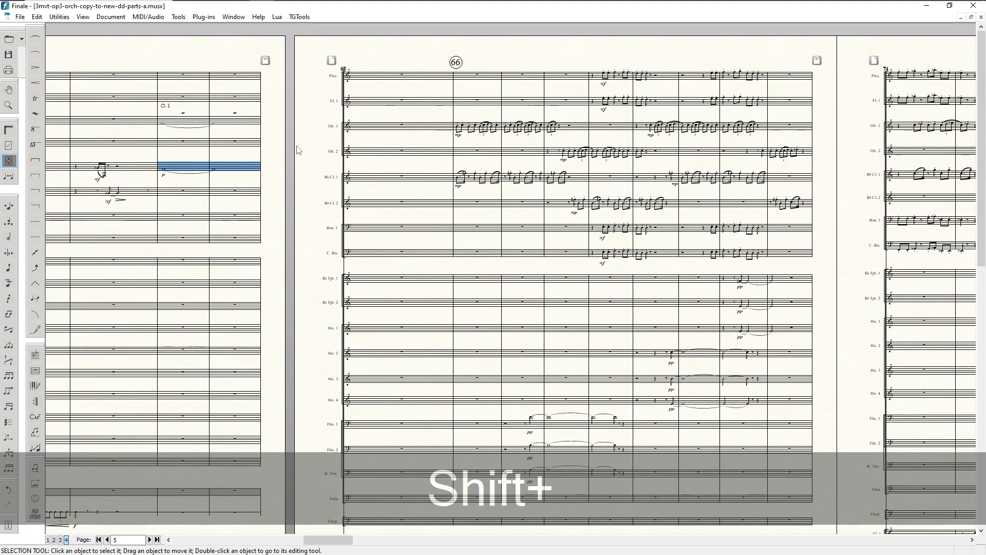
scroll(296, 145, "right", 4)
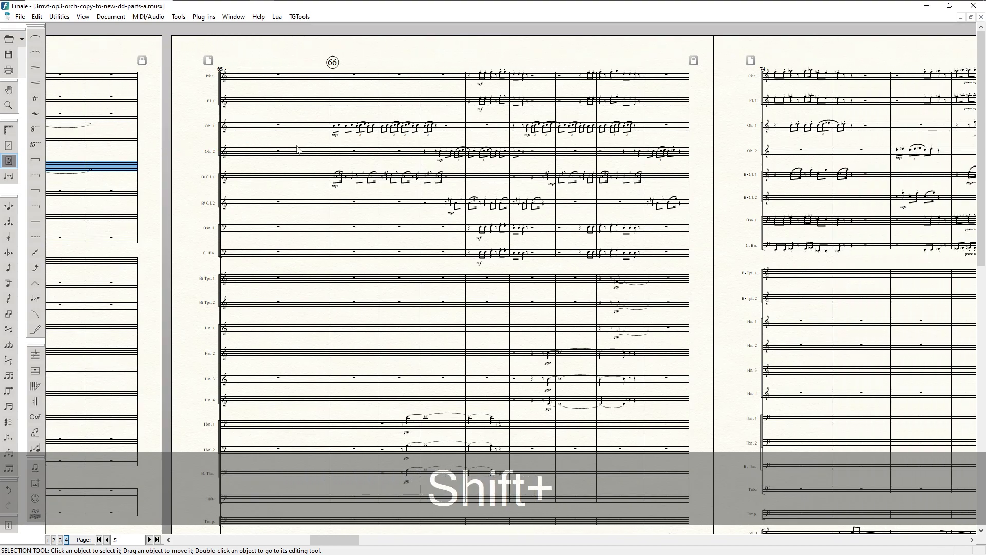
scroll(296, 145, "right", 2)
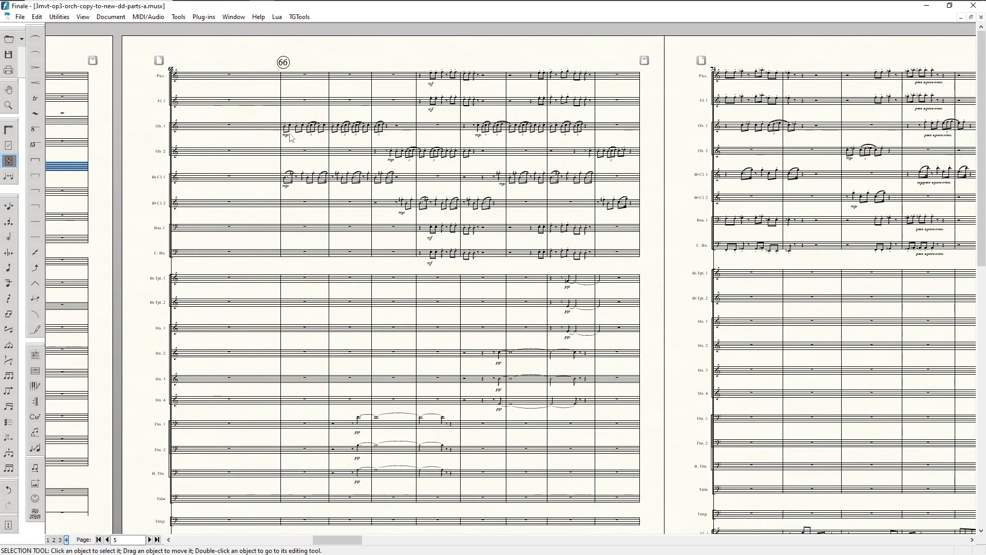
left_click(314, 129)
left_click(351, 131, "shift")
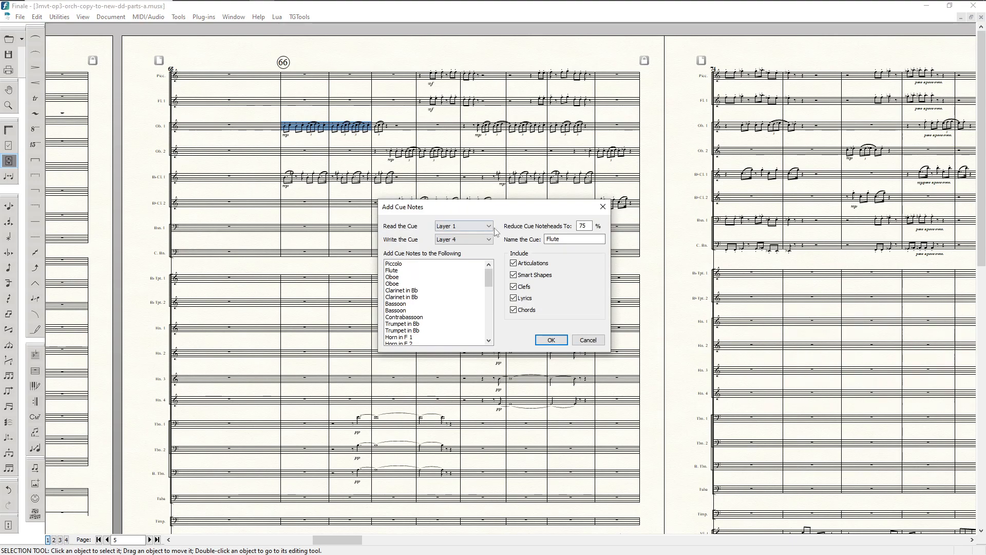
double_click(561, 239)
type("Ob. 1")
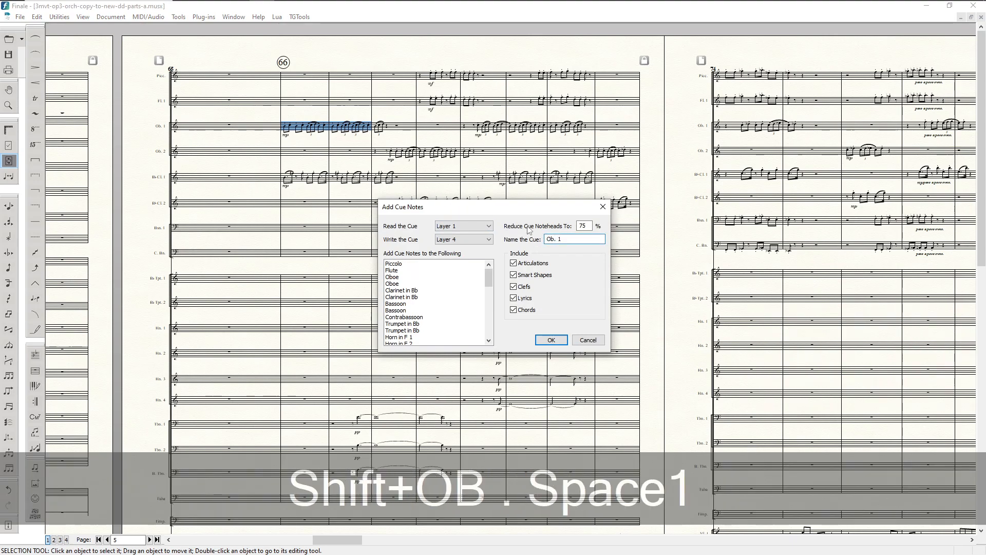
Add the oboe cue to the second Oboe staff in Layer 4 at 75%, excluding articulations
left_click(389, 285)
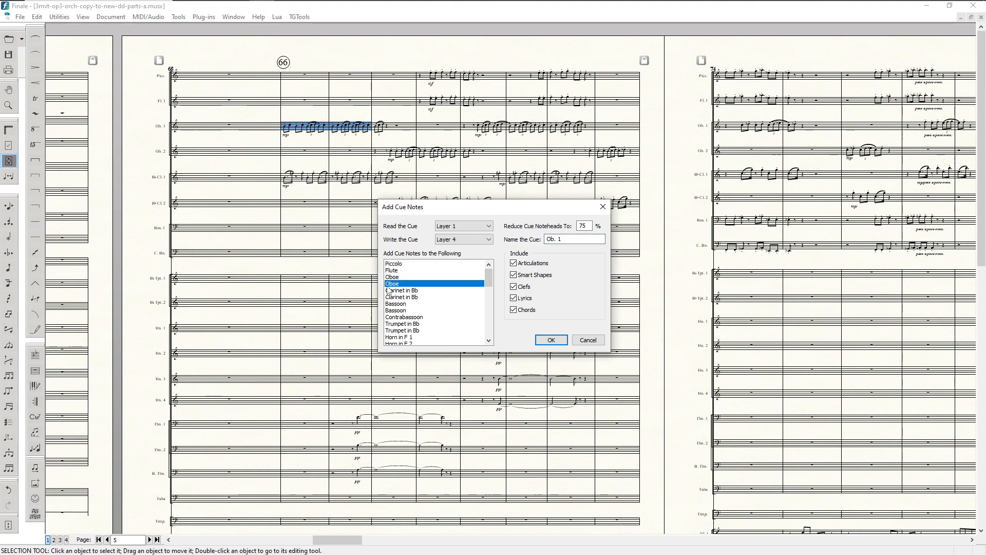
left_click(514, 263)
left_click(515, 276)
left_click(516, 278)
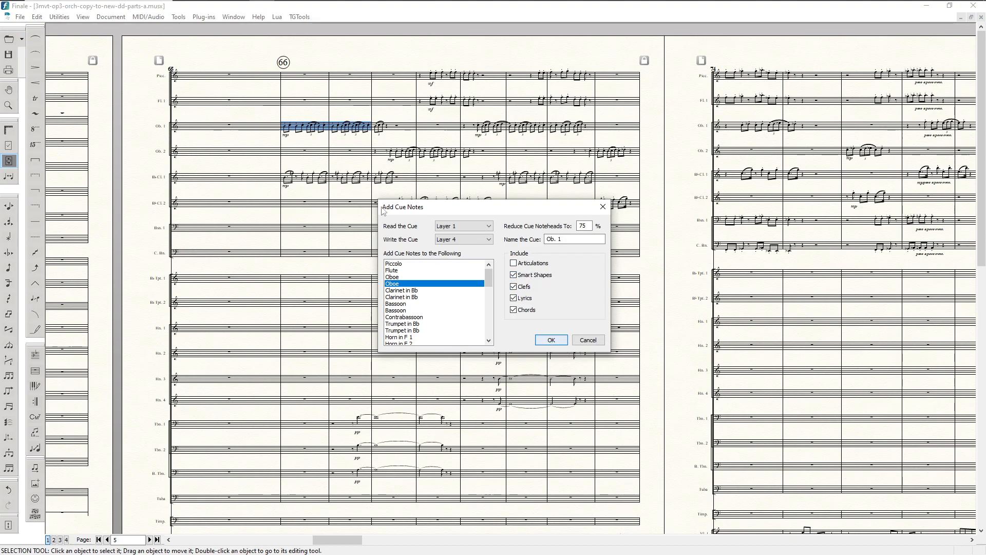
left_click(552, 340)
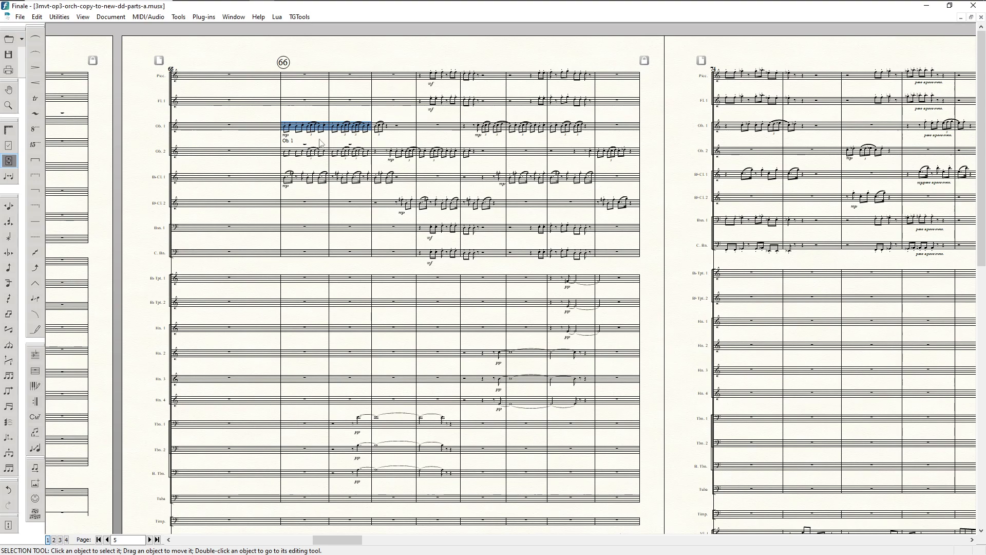
left_click(291, 118)
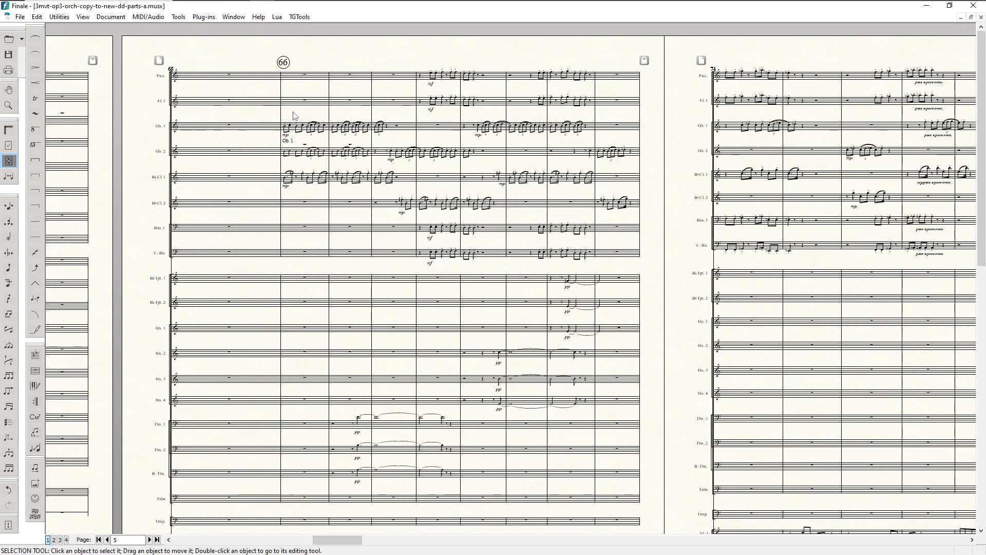
left_click(292, 129)
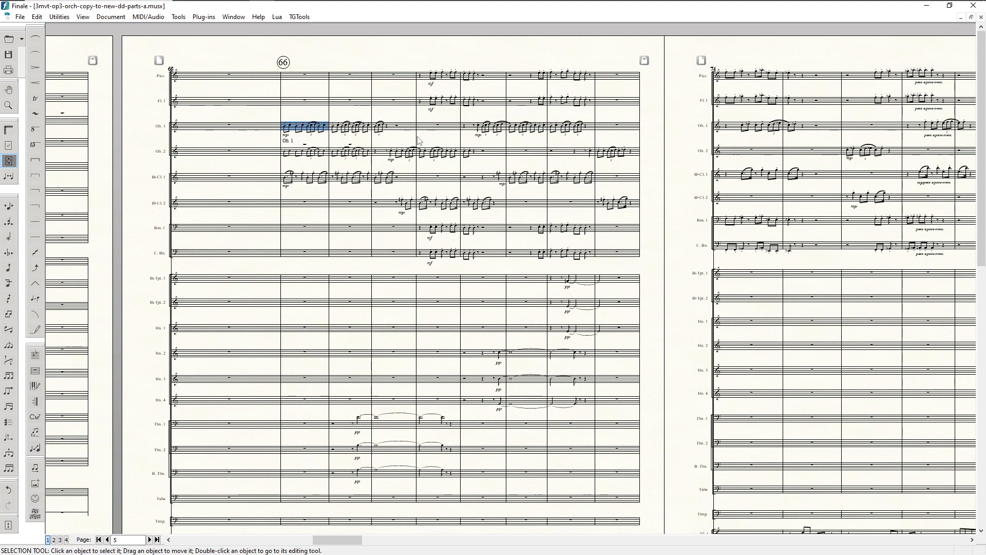
scroll(421, 145, "down", 1)
scroll(421, 145, "up", 1)
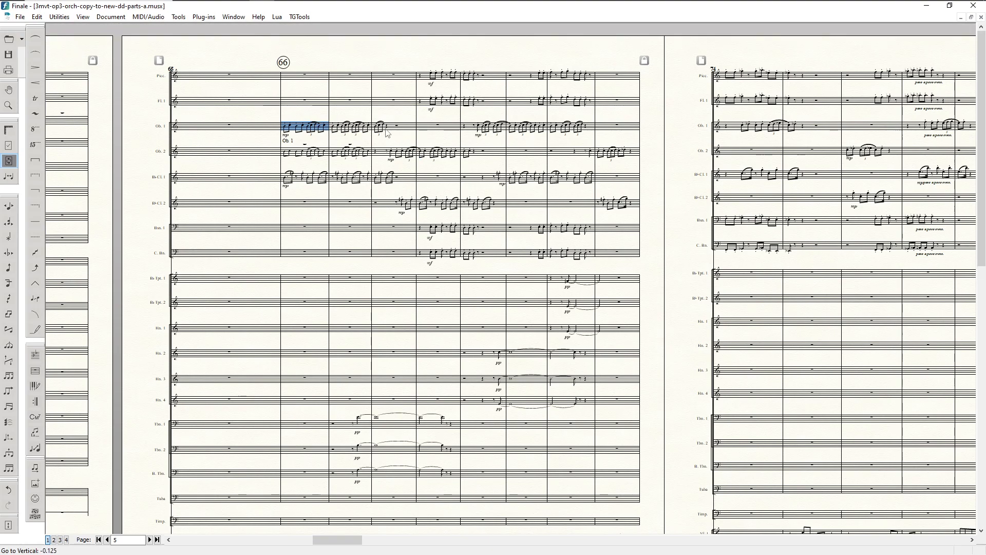
left_click(405, 130, "shift")
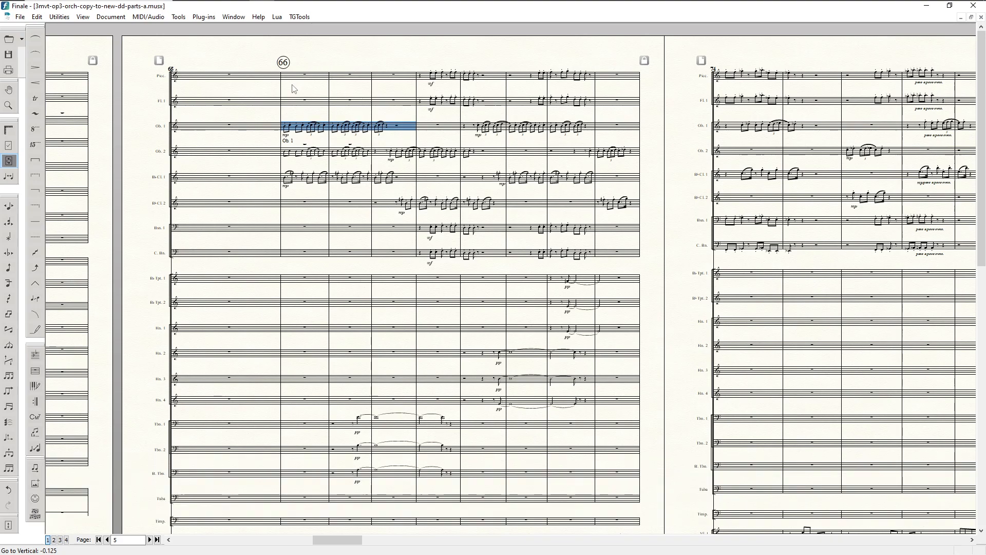
right_click(303, 130)
mouse_move(353, 160)
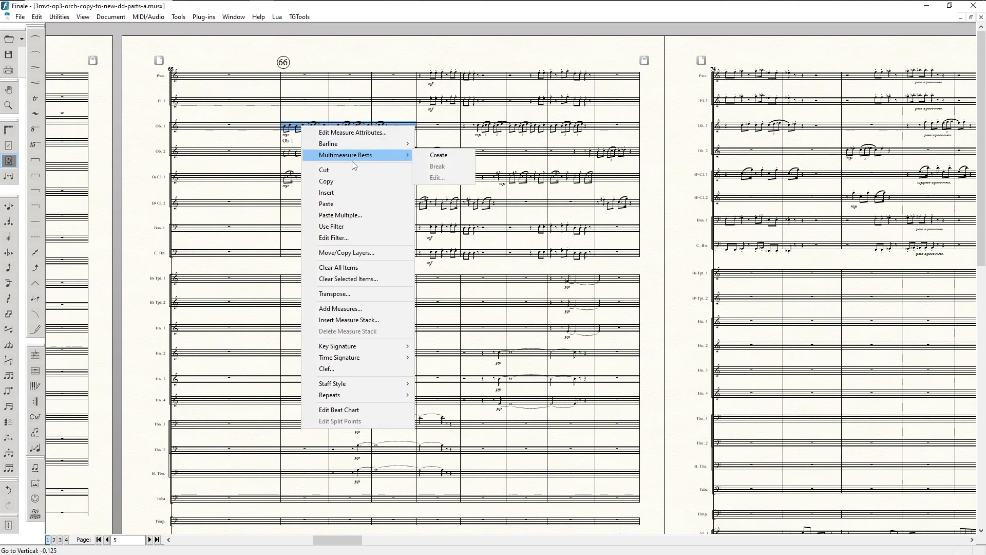
left_click(312, 108)
left_click(309, 124)
Select the first oboe's measures 66 to 68 and start another set of cue notes named "Ob. 1"
left_click(296, 131)
left_click(396, 131, "shift")
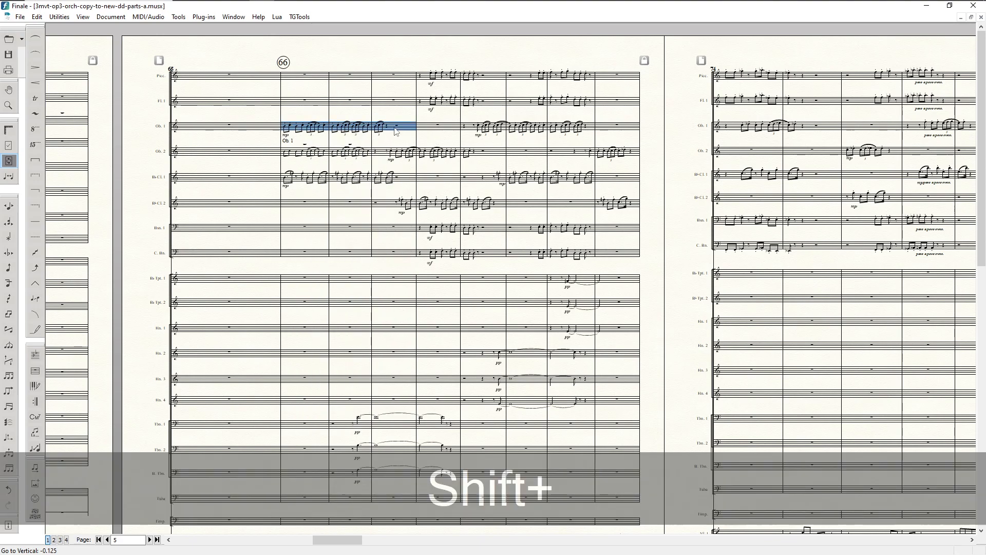
key("ctrl+alt+shift+c")
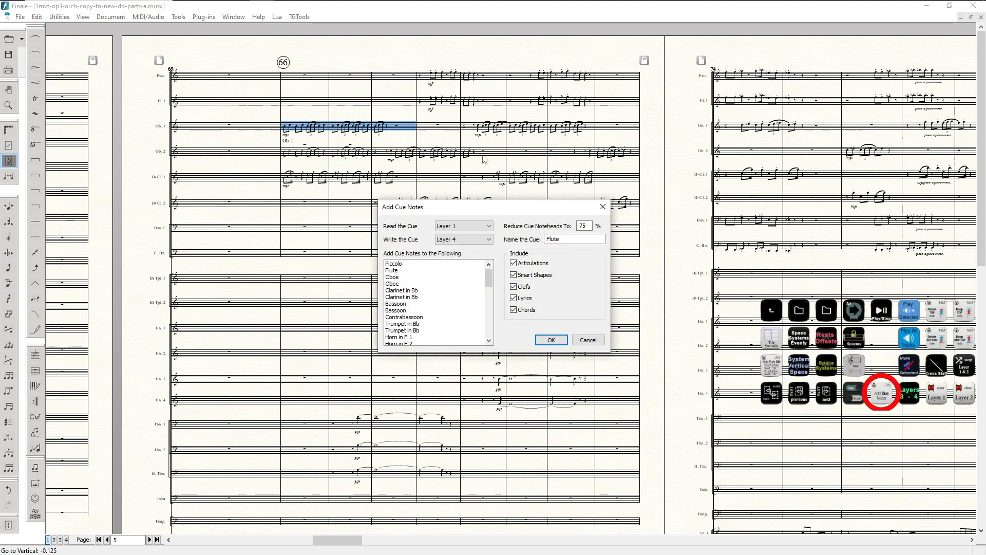
left_click_drag(565, 240, 531, 242)
type("Ob. 1")
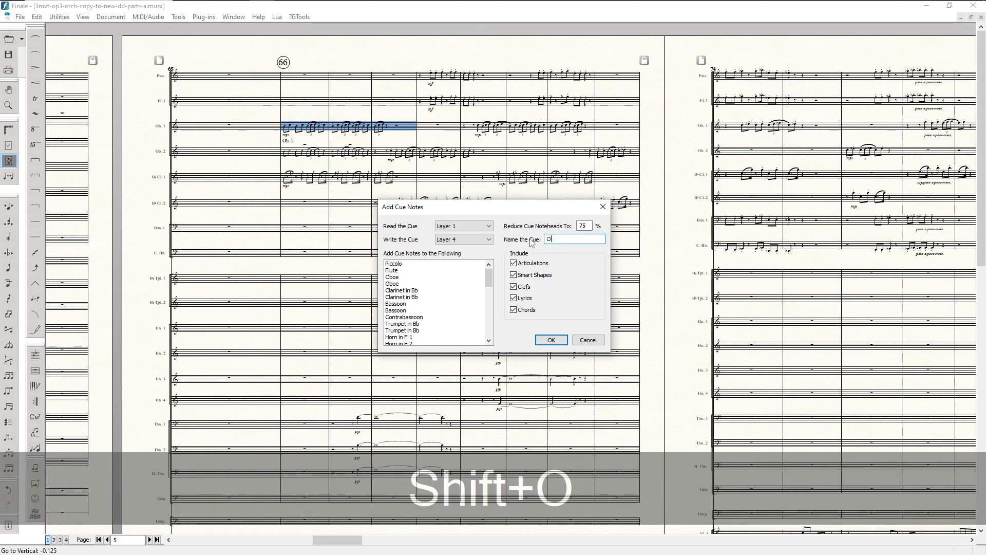
Add the three-measure oboe cue to the Piccolo and Flute staves in Layer 4 at 75%, excluding articulations and clefs
left_click(513, 264)
left_click(515, 288)
left_click(396, 265)
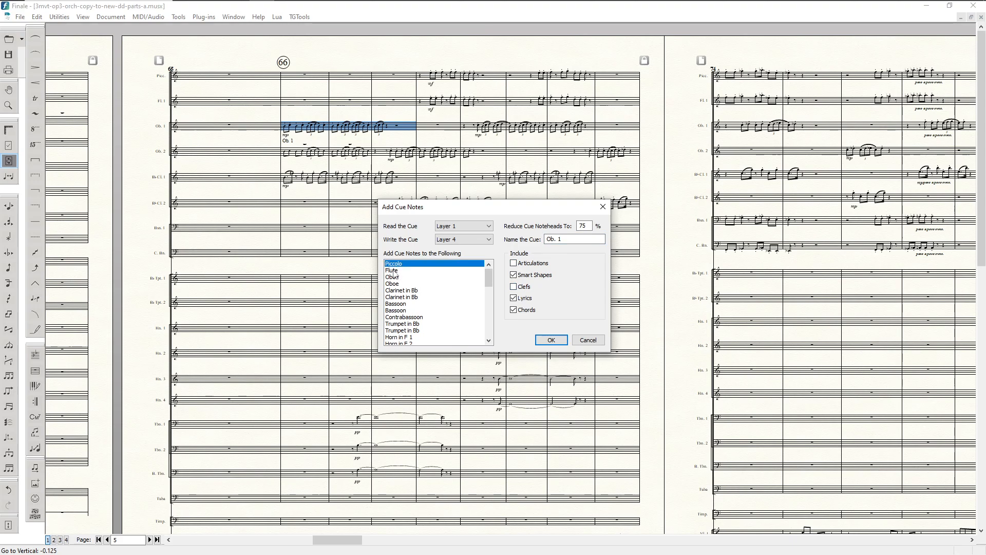
left_click(435, 271, "ctrl")
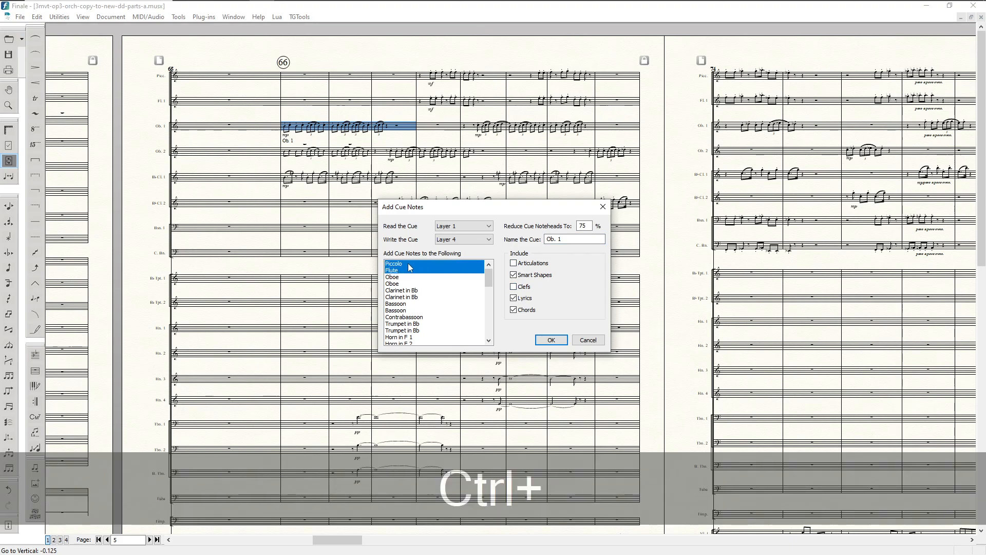
left_click(551, 340)
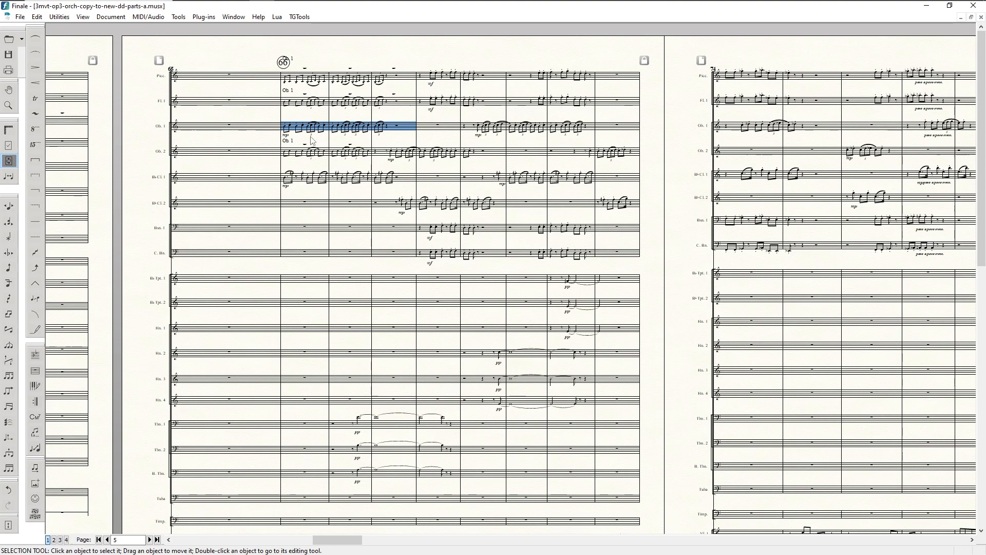
Select the first clarinet's measures 66 to 67 and start adding cue notes from them, naming the cue "Cl. 1"
scroll(396, 218, "down", 1)
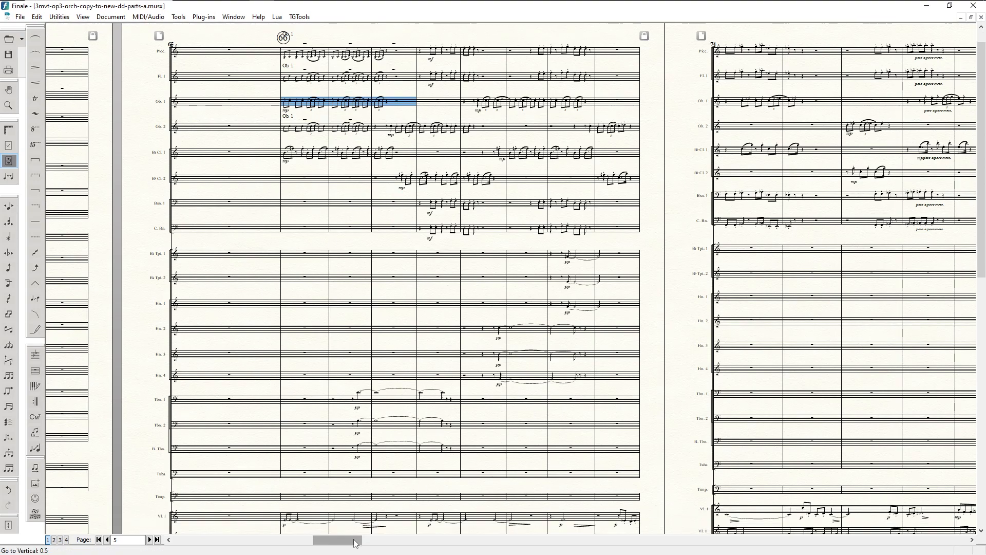
scroll(355, 541, "left", 3)
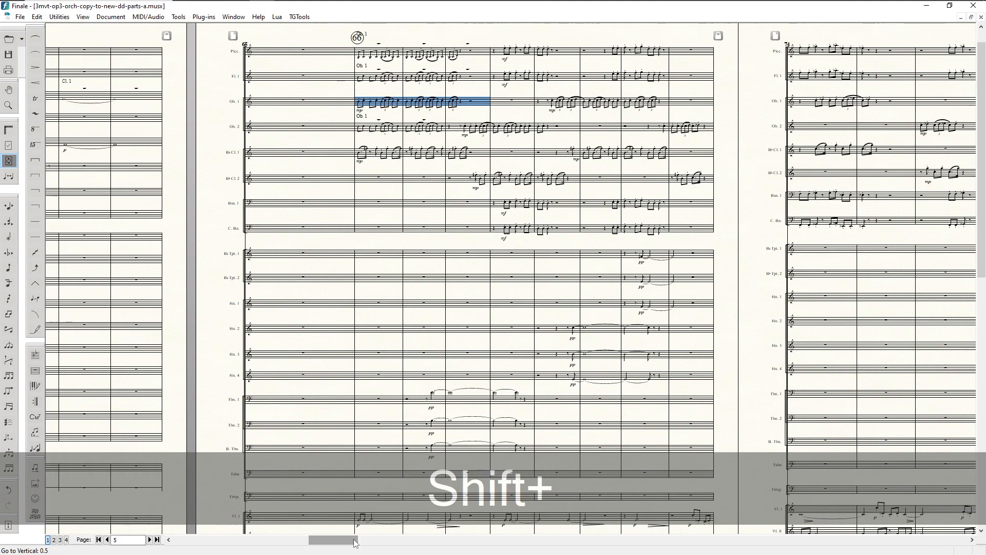
scroll(354, 540, "left", 2)
scroll(477, 368, "right", 8)
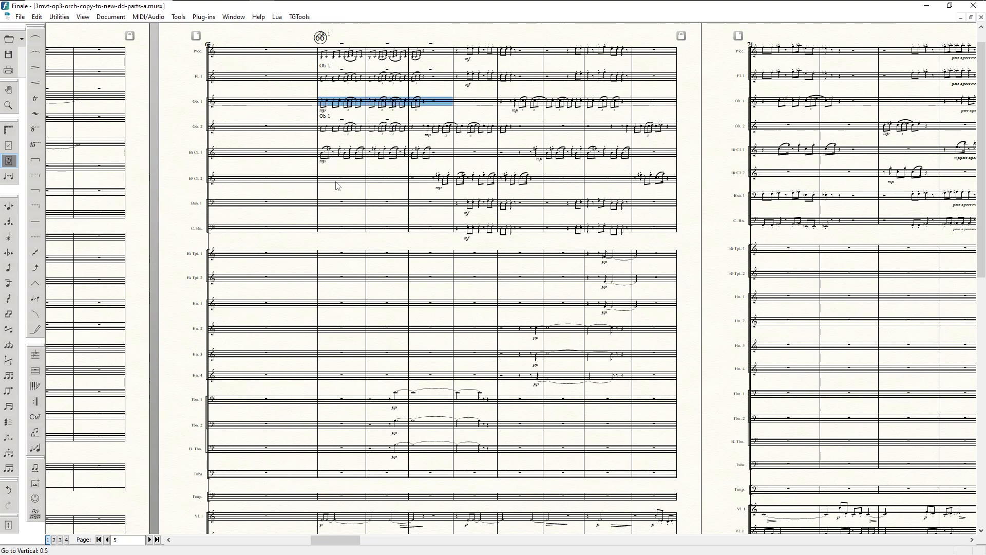
left_click(330, 157)
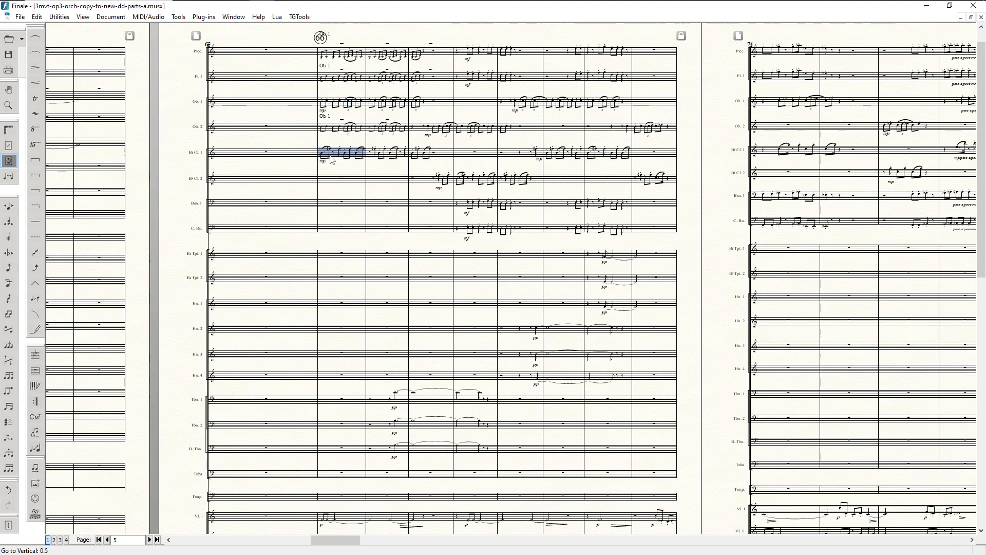
left_click(405, 155, "shift")
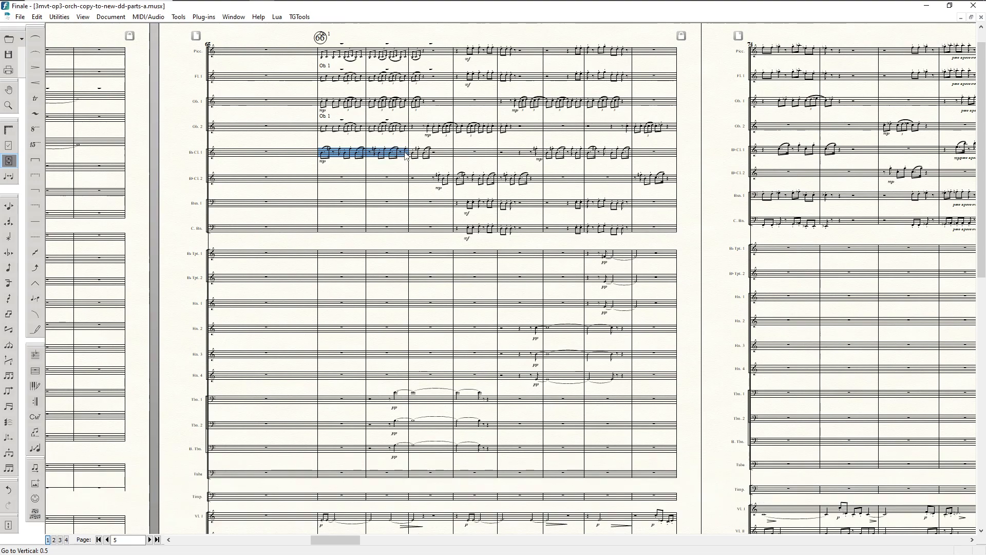
left_click_drag(563, 240, 516, 244)
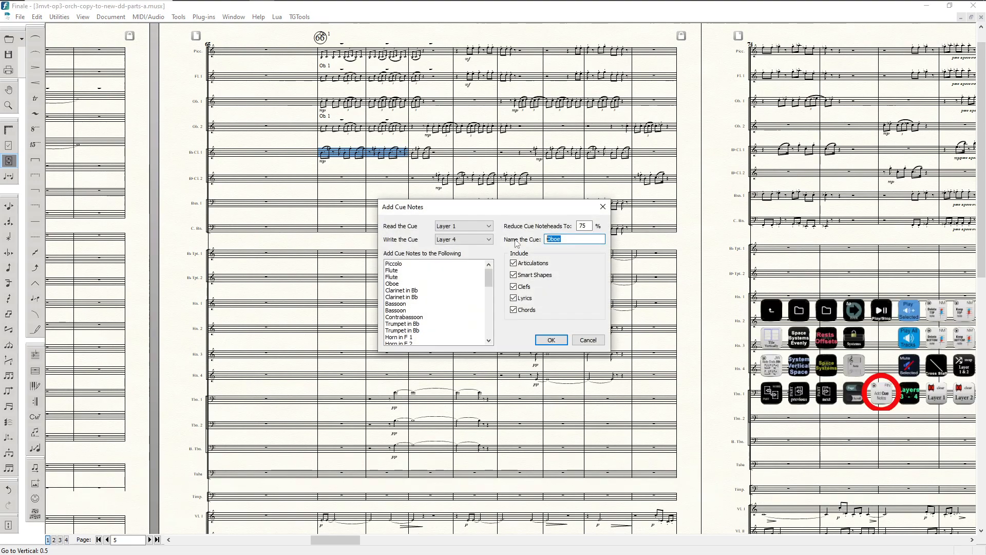
type("Cl. 1")
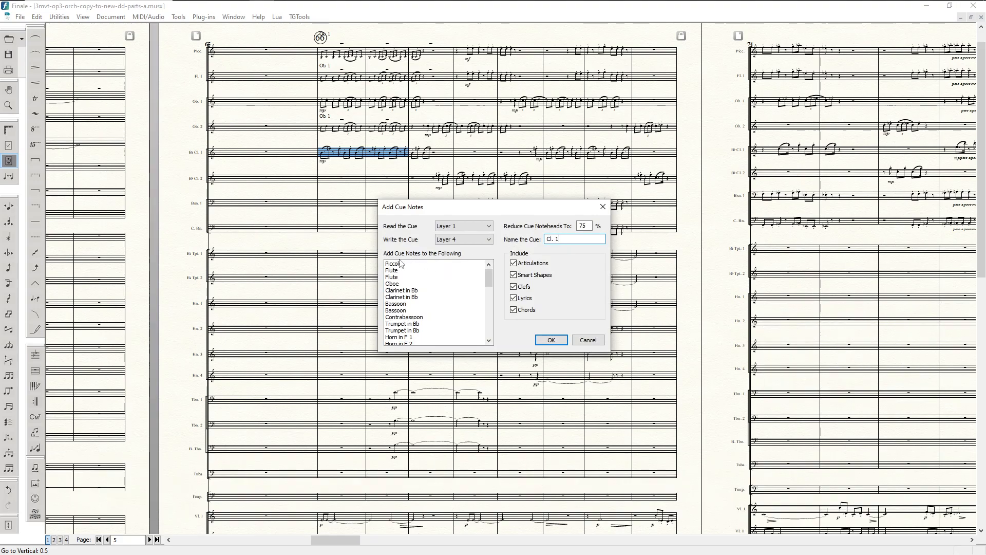
Add the clarinet cue to the second Clarinet in Bb staff in Layer 4 at 75%, excluding articulations and clefs
left_click(514, 263)
left_click(514, 287)
left_click(411, 298)
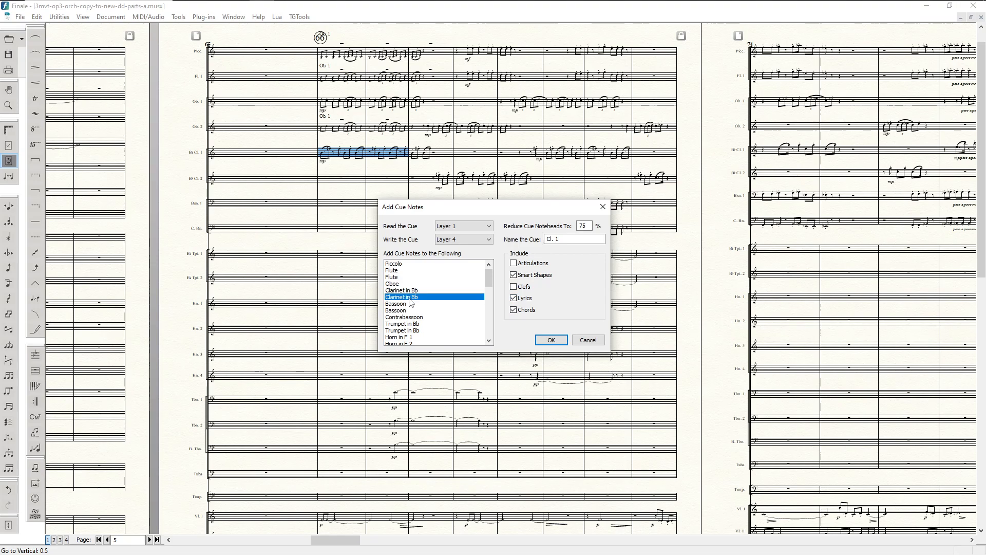
left_click(552, 340)
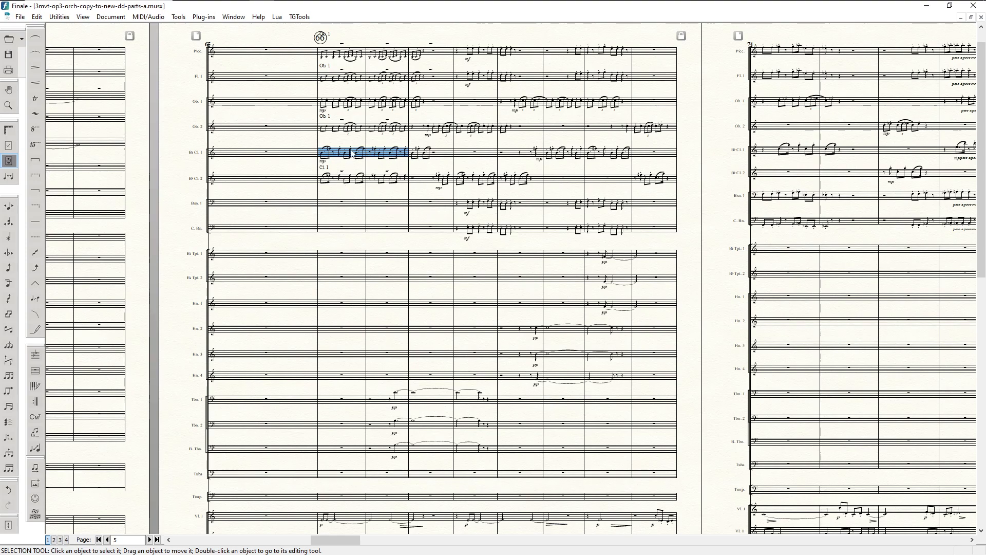
Select the first clarinet's measures 66 to 68 as the source for a cue
left_click(333, 151)
left_click(444, 154, "shift")
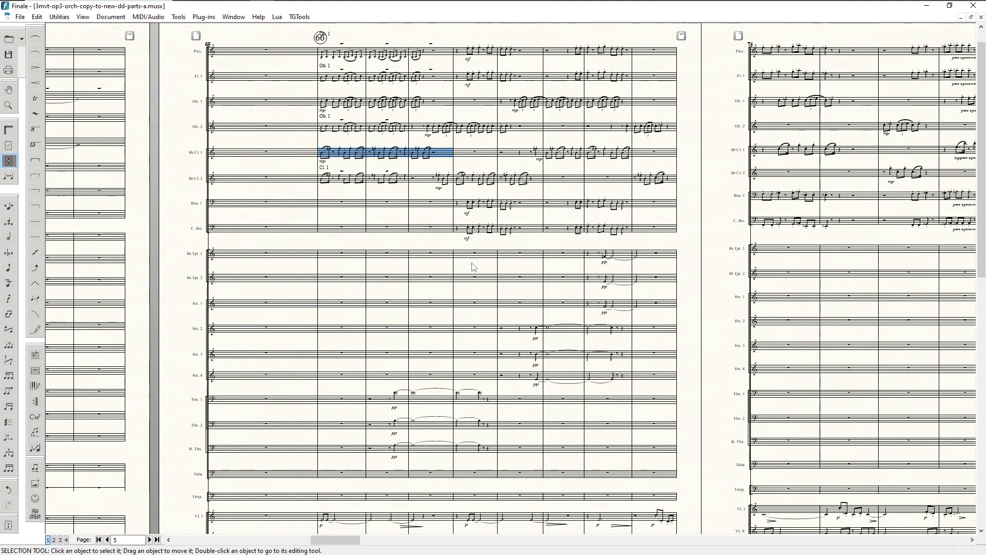
scroll(362, 200, "up", 1)
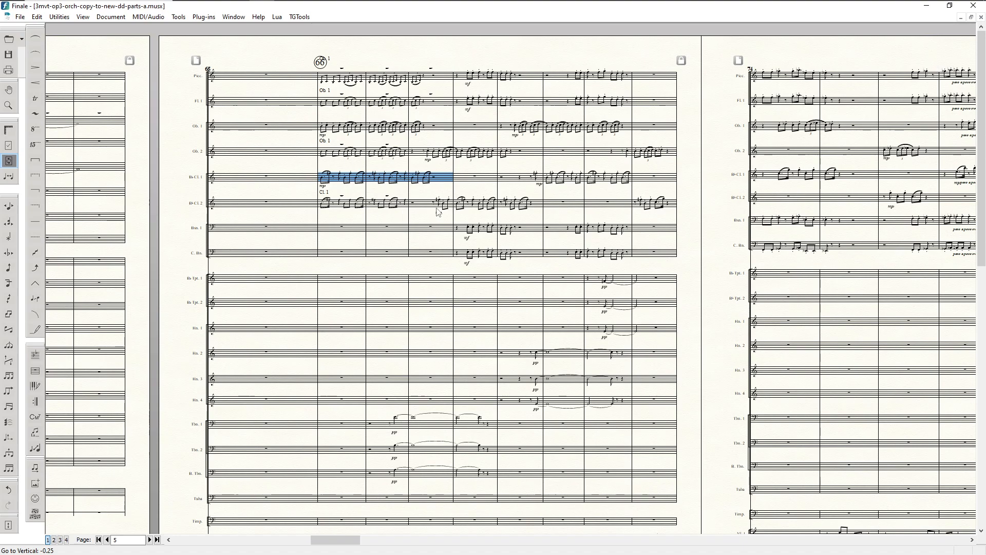
scroll(387, 186, "down", 3)
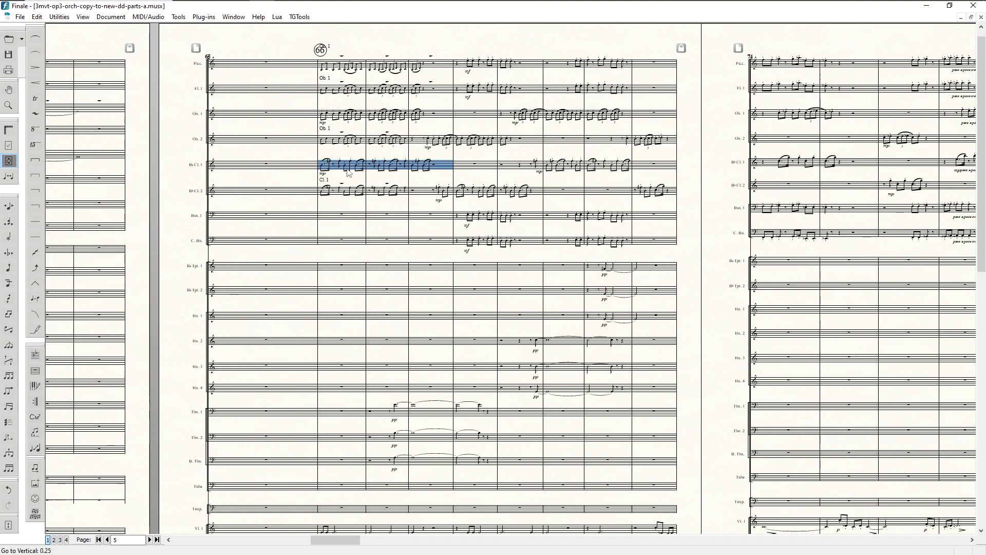
Try adding the cue "Cl. 1" to the first Bassoon and Contrabassoon staves in Layer 4 at 75%, with clefs included but without articulations
left_click_drag(564, 238, 507, 241)
type("Cl. 1")
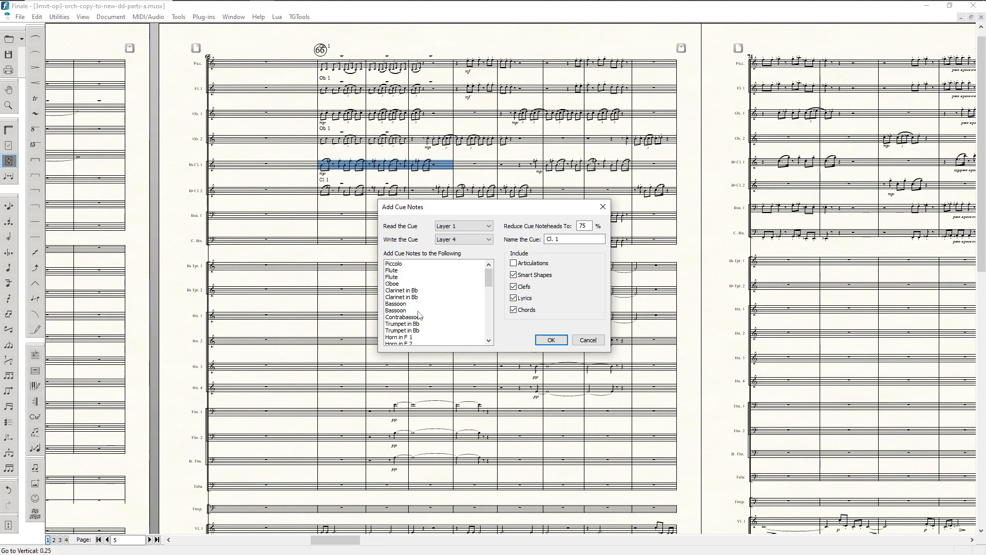
left_click(399, 305)
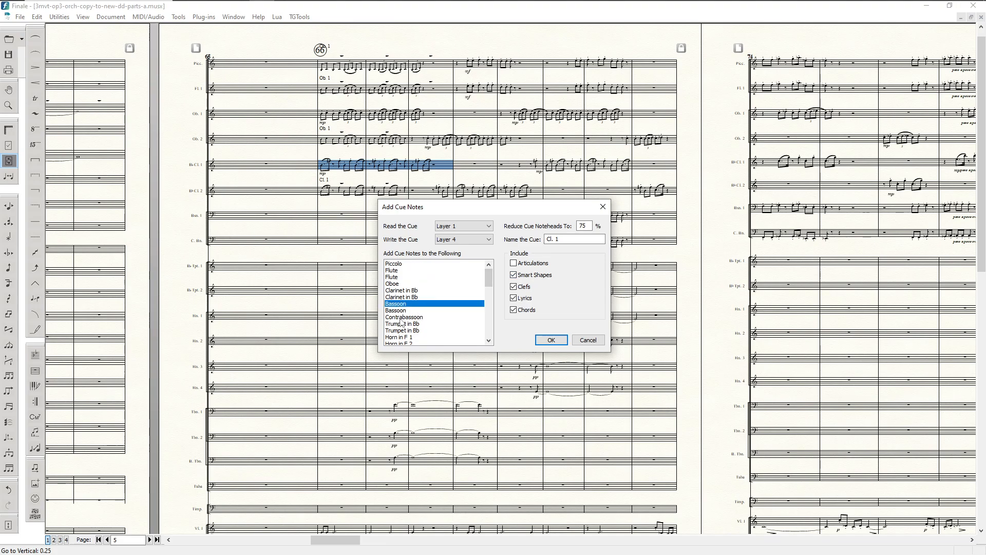
left_click(404, 317, "ctrl")
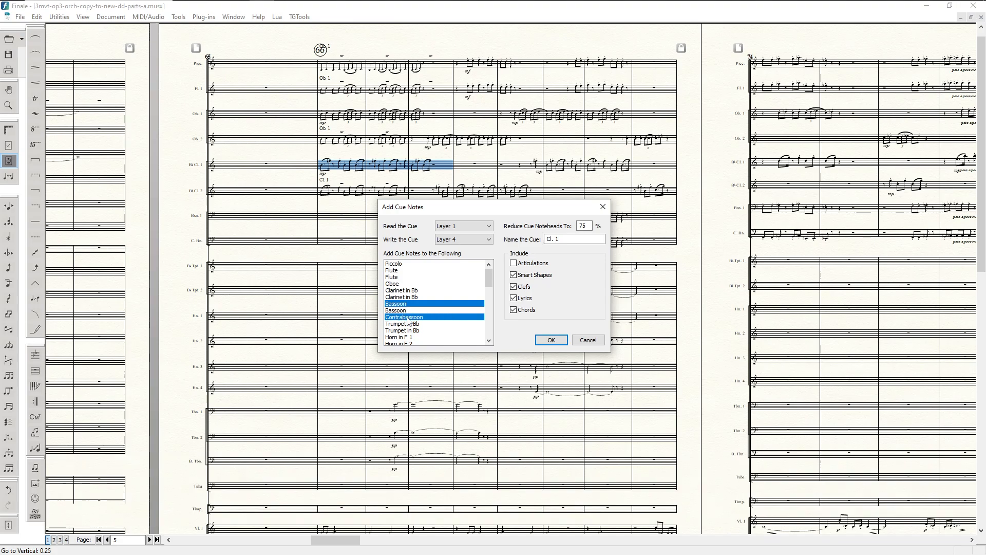
left_click(552, 340)
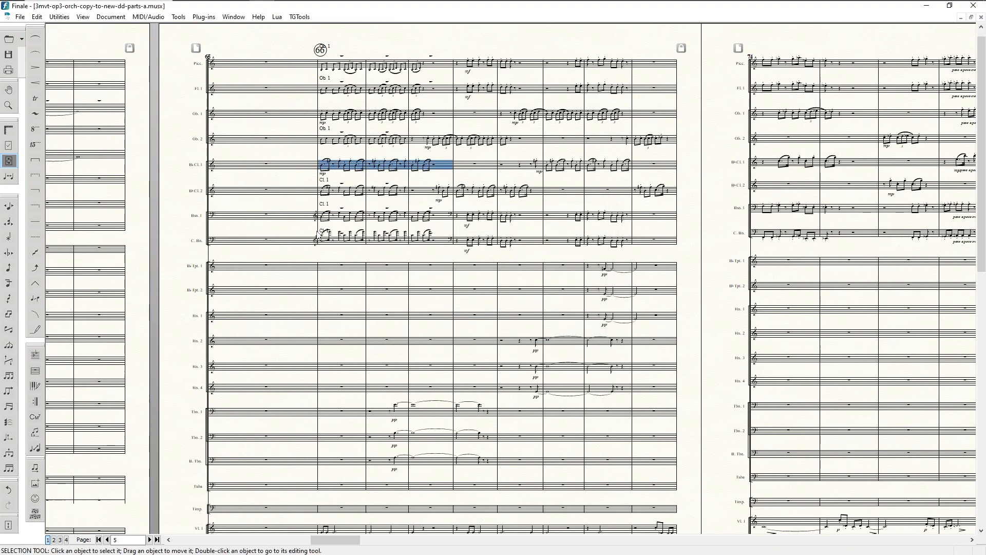
key("ctrl+z")
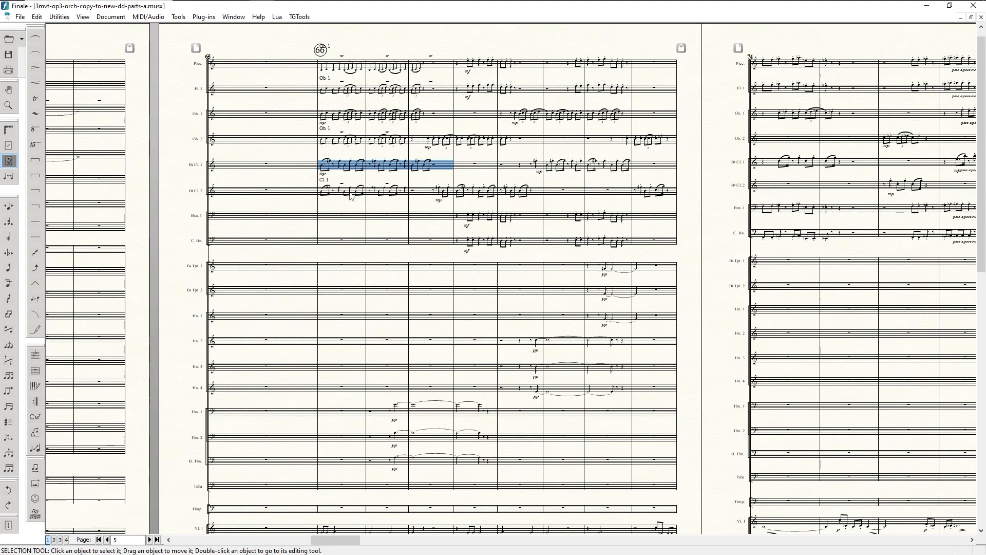
Add the clarinet cue, named "Cl. 1", to the first Bassoon and Contrabassoon staves in Layer 4 at 75%, excluding articulations and clefs
right_click(343, 172)
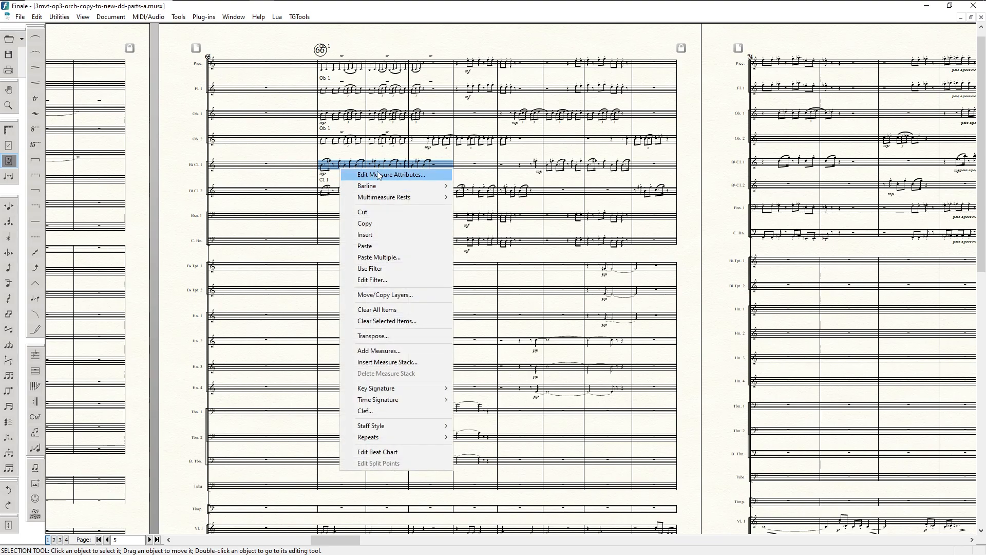
left_click(325, 160)
key("ctrl+alt+c")
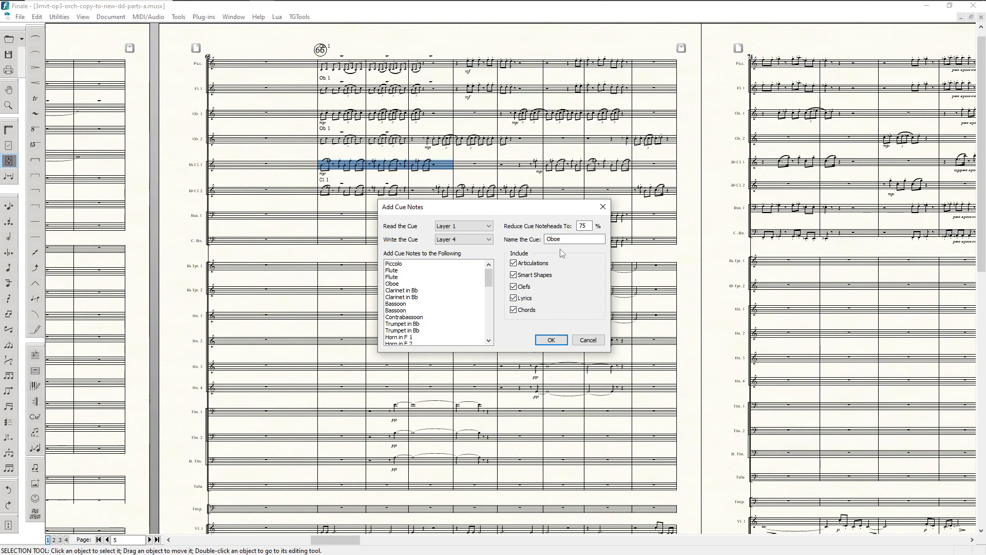
left_click_drag(562, 240, 534, 242)
type("Cl. 1")
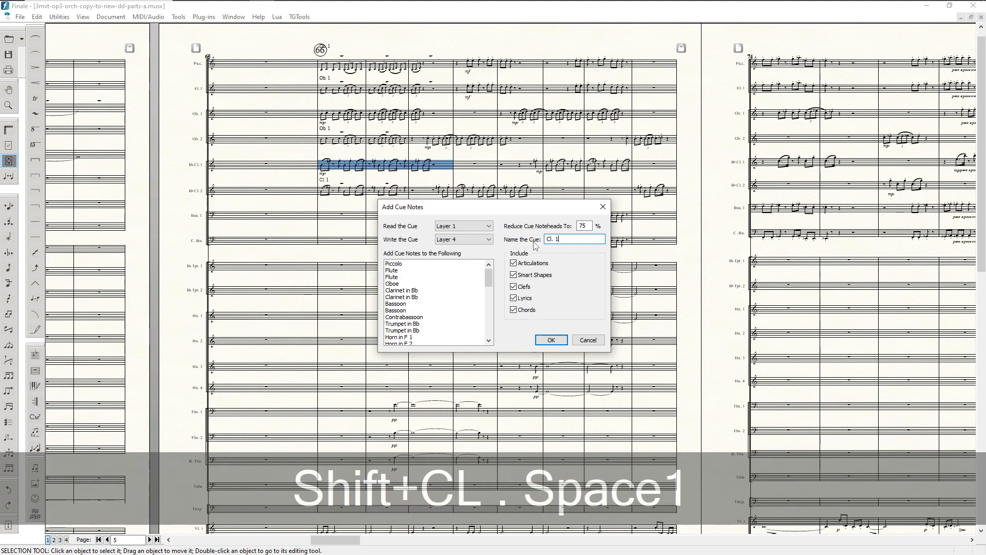
left_click(523, 288)
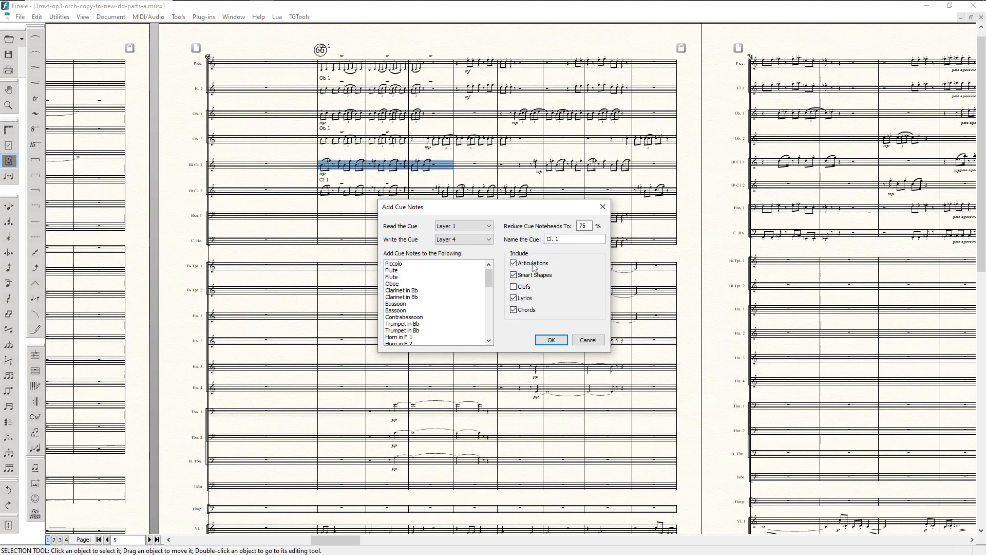
left_click(402, 304)
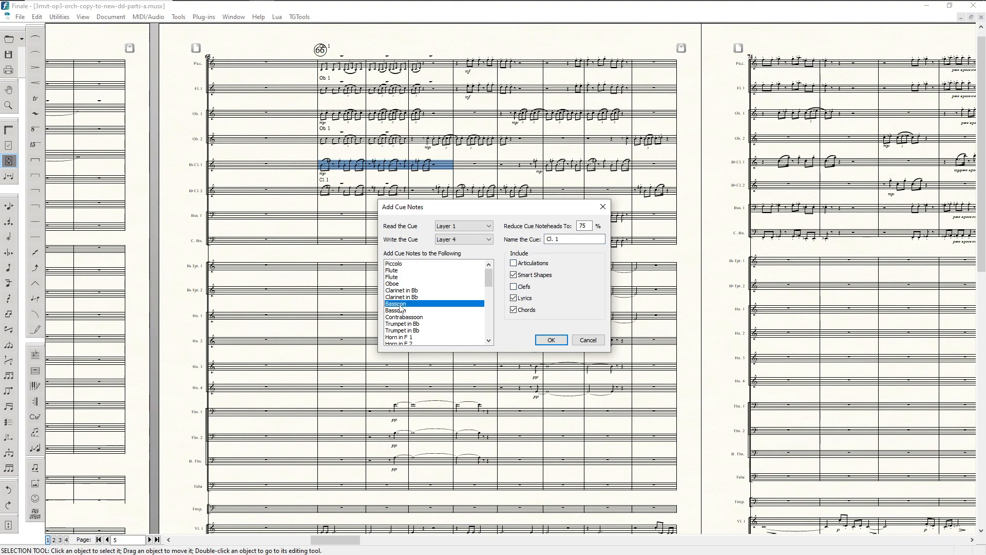
left_click(404, 317, "ctrl")
left_click(551, 340)
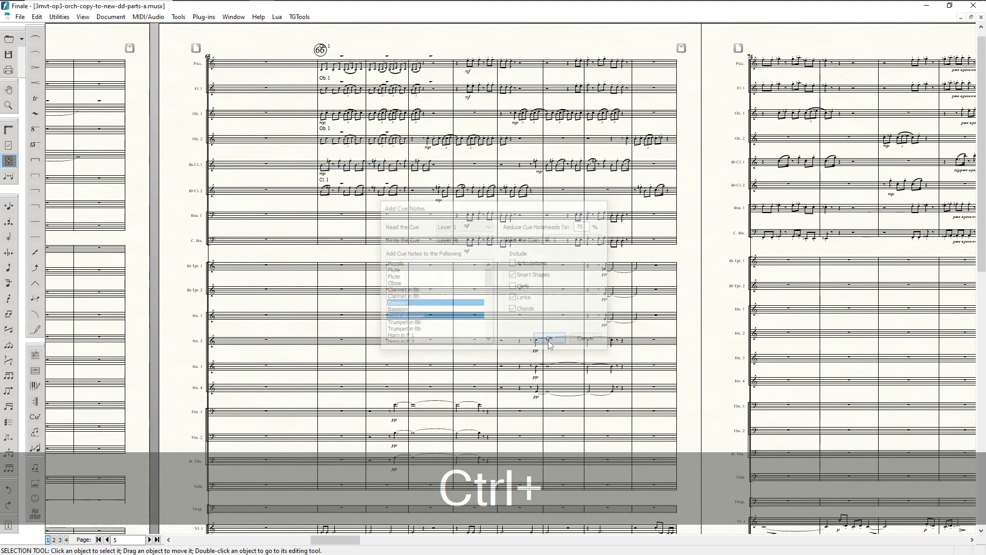
Transpose the clarinet cue in measures 66 to 68 down two octaves on the Contrabassoon staff and one octave on the first Bassoon staff
left_click(339, 240)
left_click(437, 241, "shift")
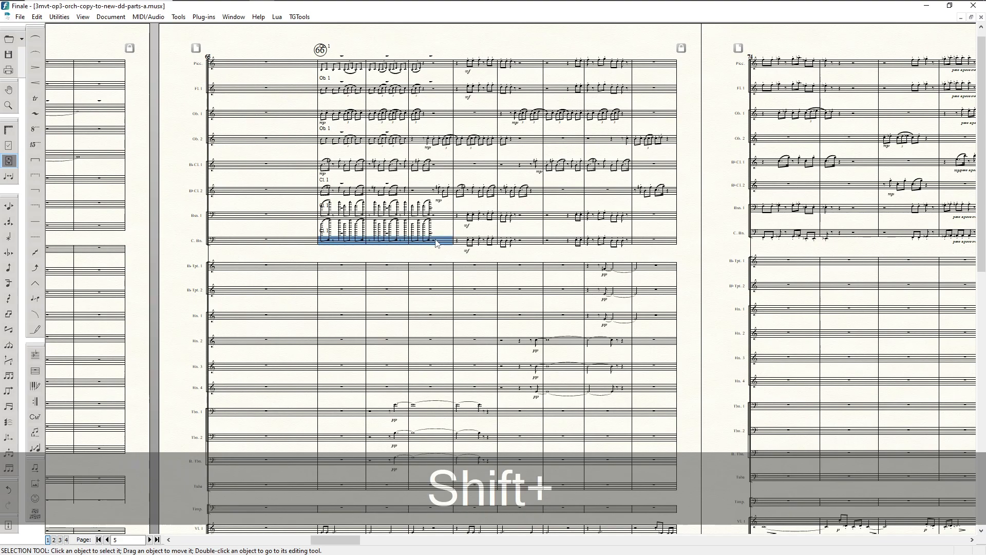
key("8")
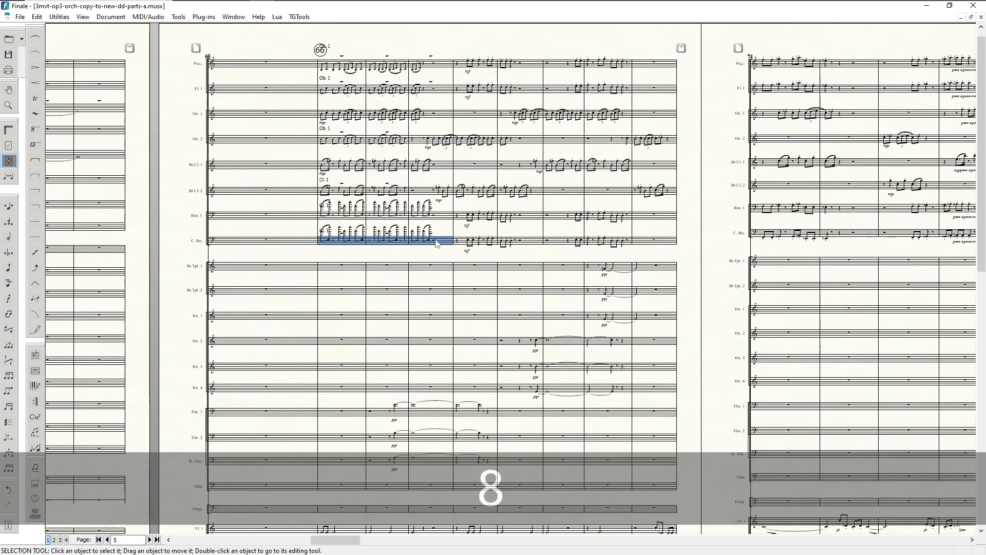
left_click(325, 219)
left_click(427, 218, "shift")
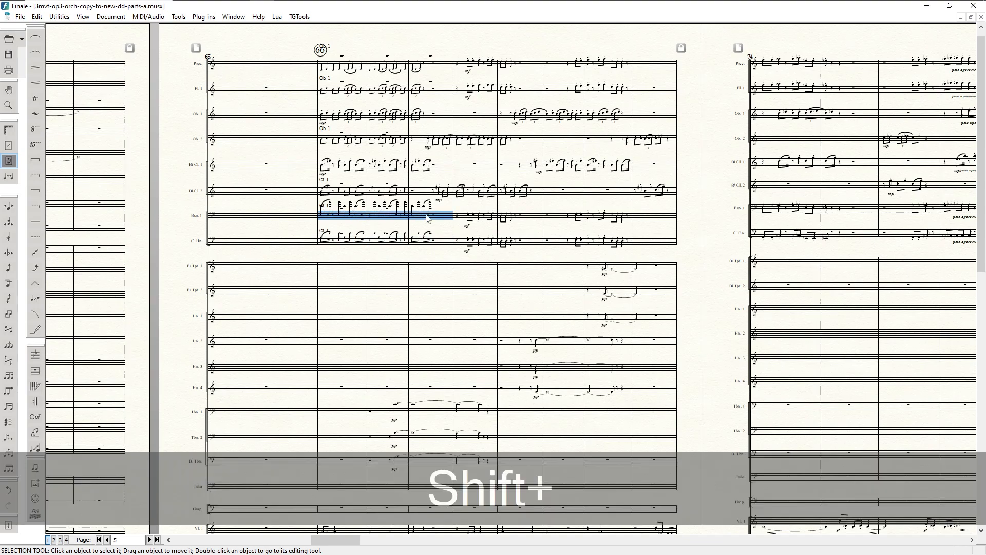
key("shift+8")
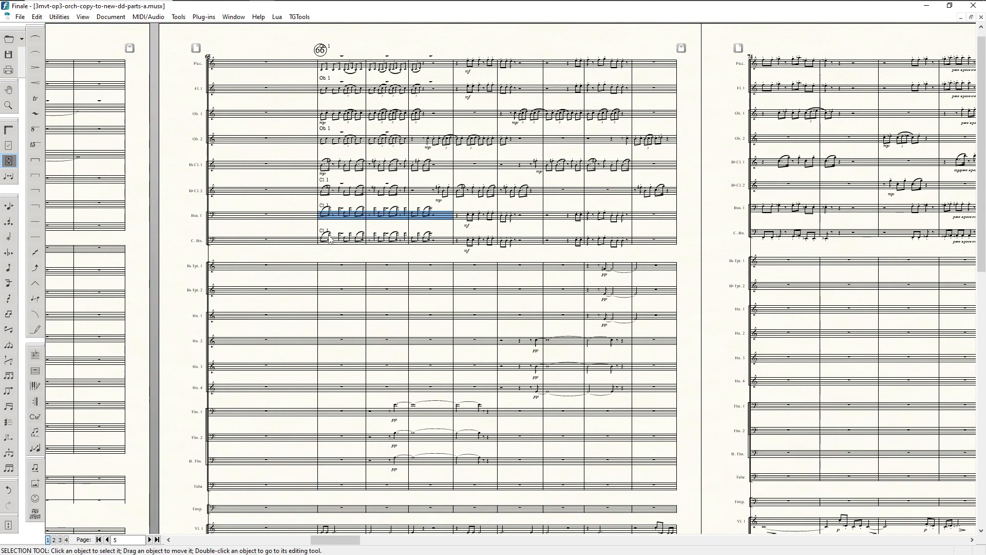
Draw a 15ma marking over the Contrabassoon's clarinet cue and an 8va marking over the first Bassoon's, spanning measures 66 to 68
left_click(35, 144)
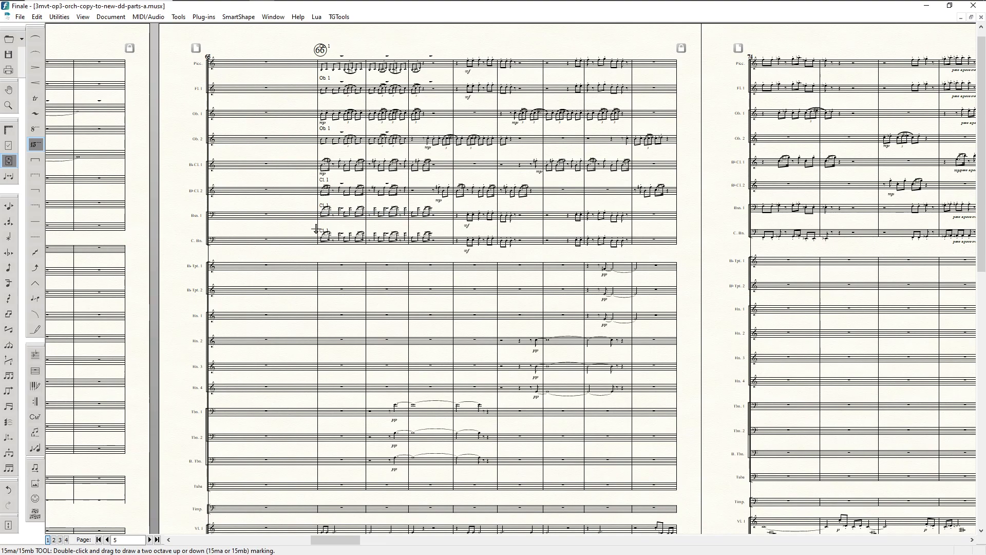
left_click_drag(320, 230, 433, 249)
left_click(35, 129)
left_click_drag(320, 208, 433, 232)
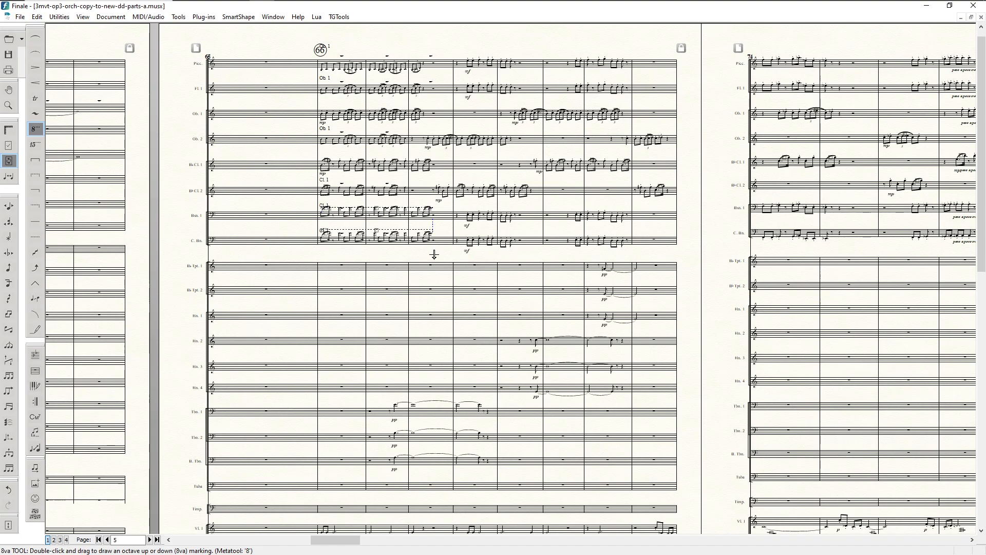
Try copying measure 66 of the cello's string cue to the first trombone staff
scroll(460, 341, "down", 5)
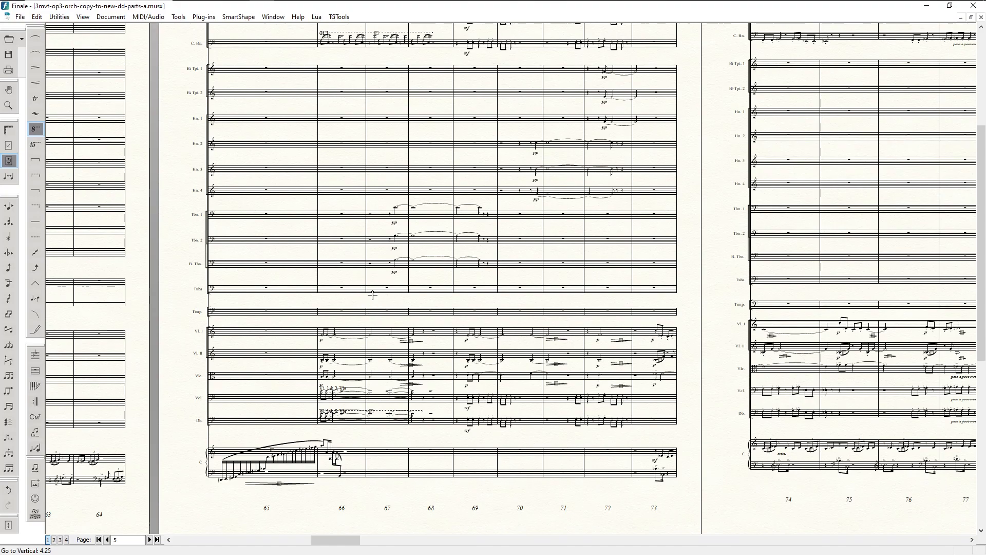
scroll(327, 373, "down", 1)
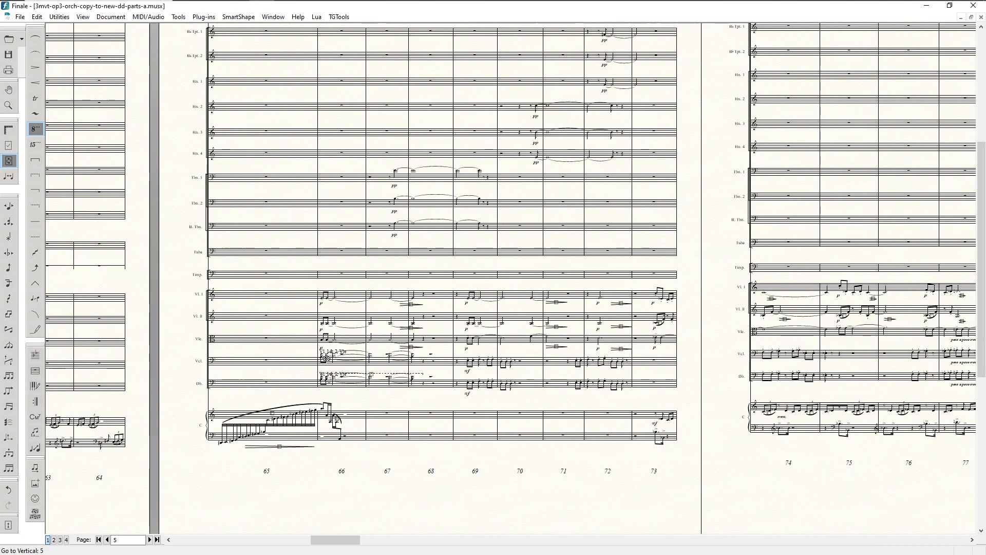
key("F2")
left_click(327, 358)
left_click_drag(327, 358, 324, 186)
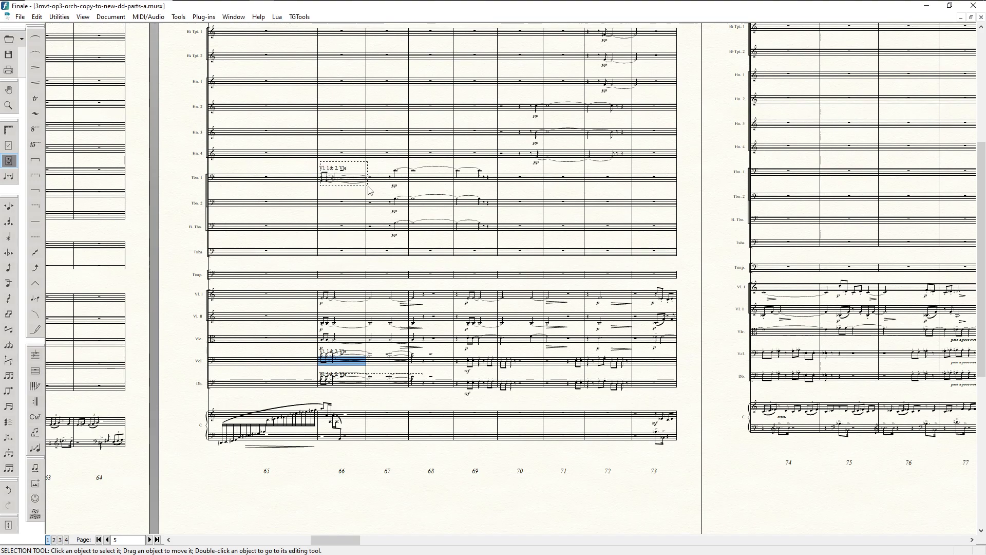
left_click(329, 179)
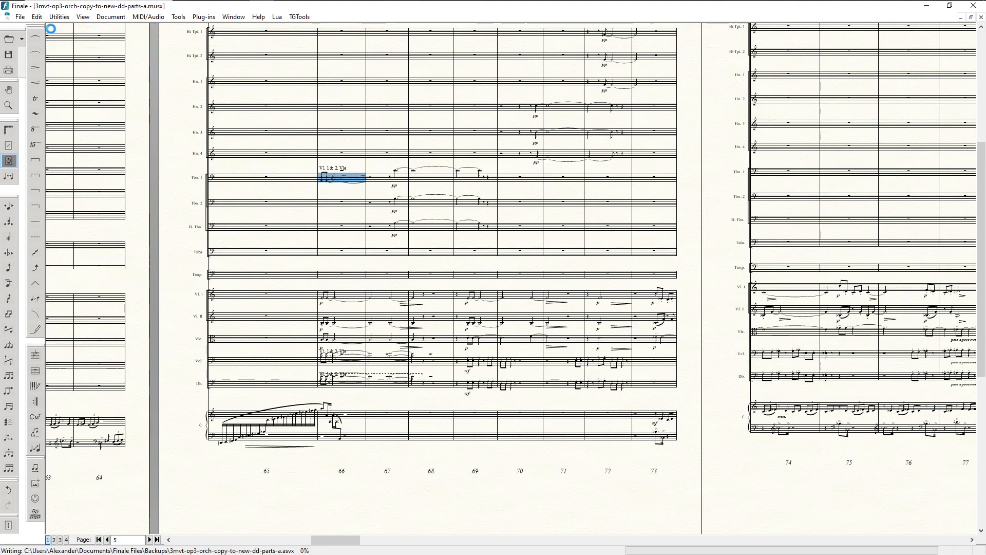
Disable "Respect instrument ranges when copying or changing instruments" in the editing preferences and apply the change
left_click(37, 17)
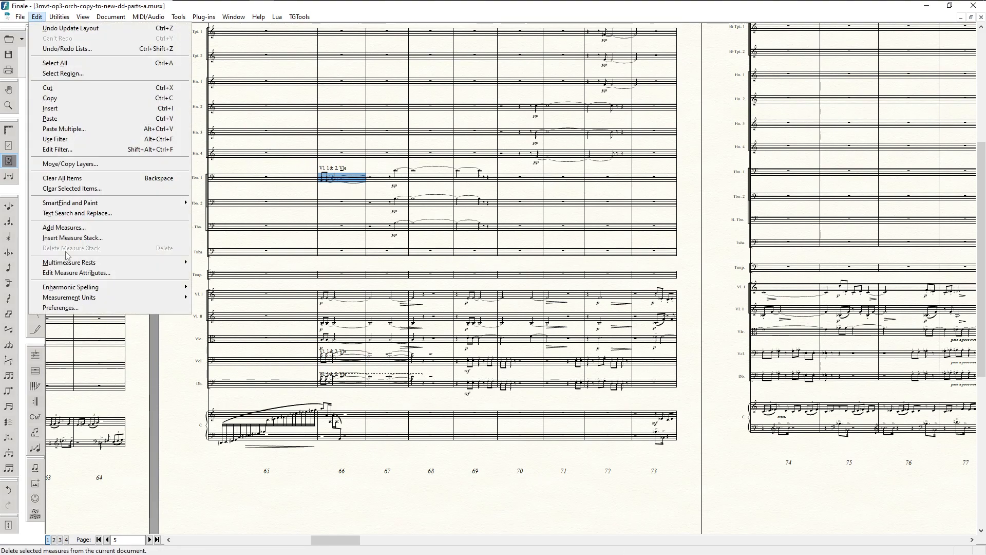
left_click(57, 305)
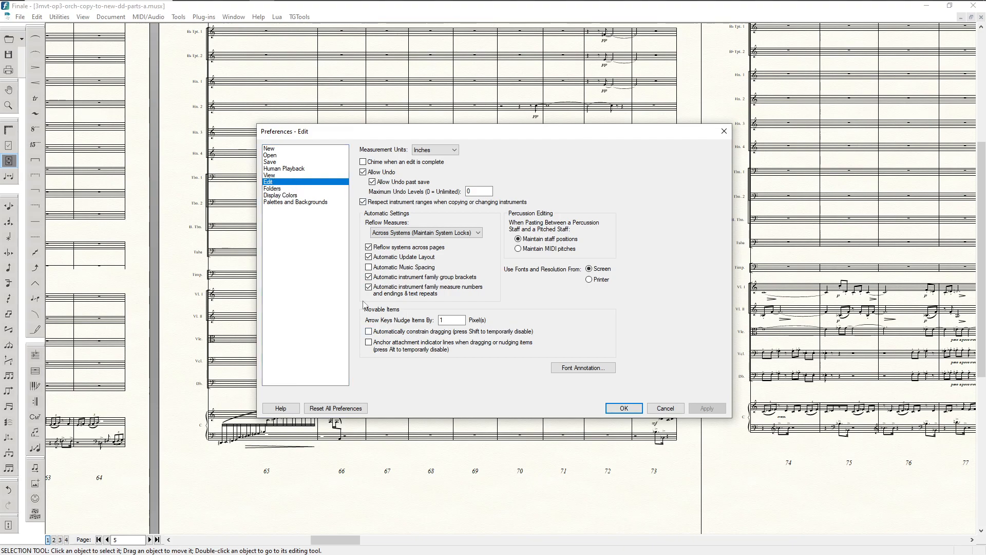
left_click(273, 188)
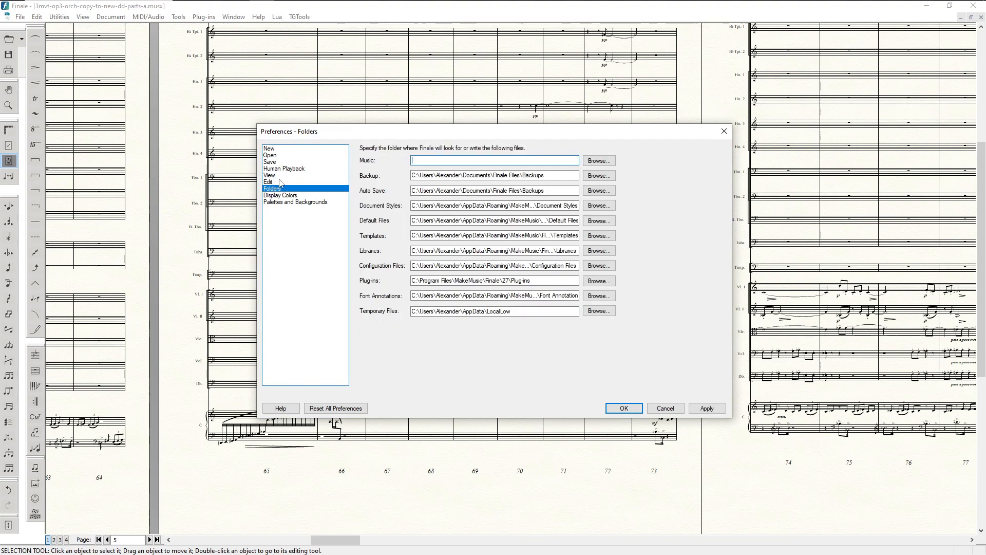
left_click(282, 169)
left_click(270, 176)
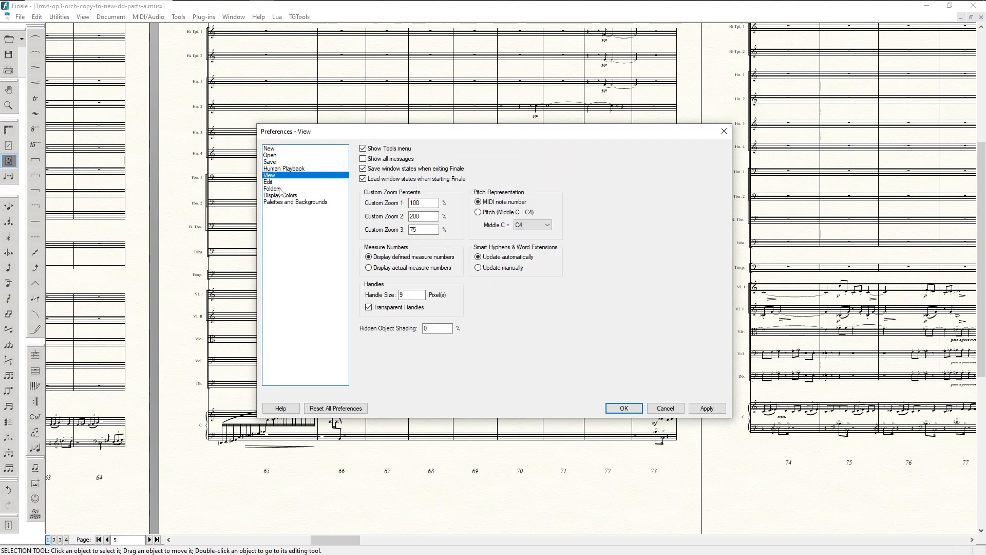
left_click(271, 183)
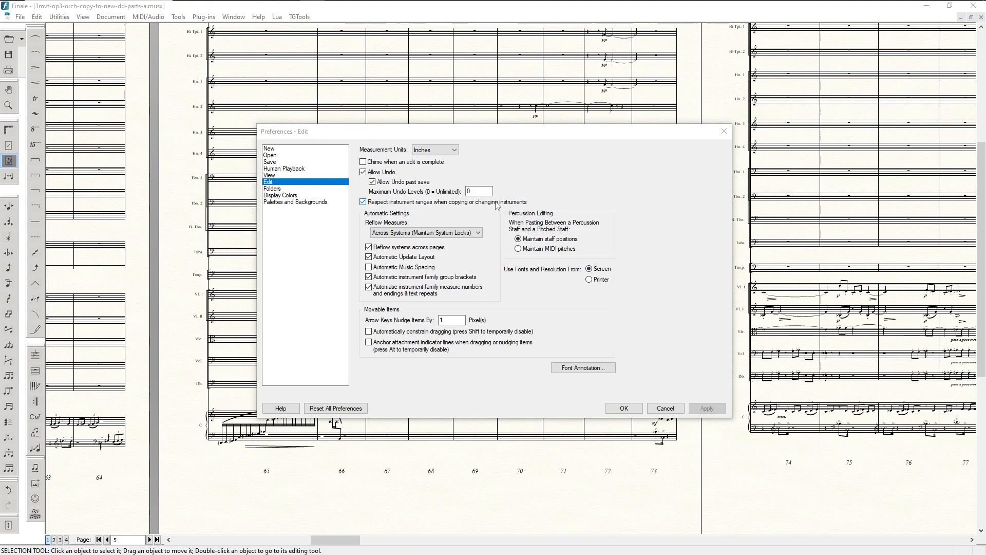
left_click(364, 202)
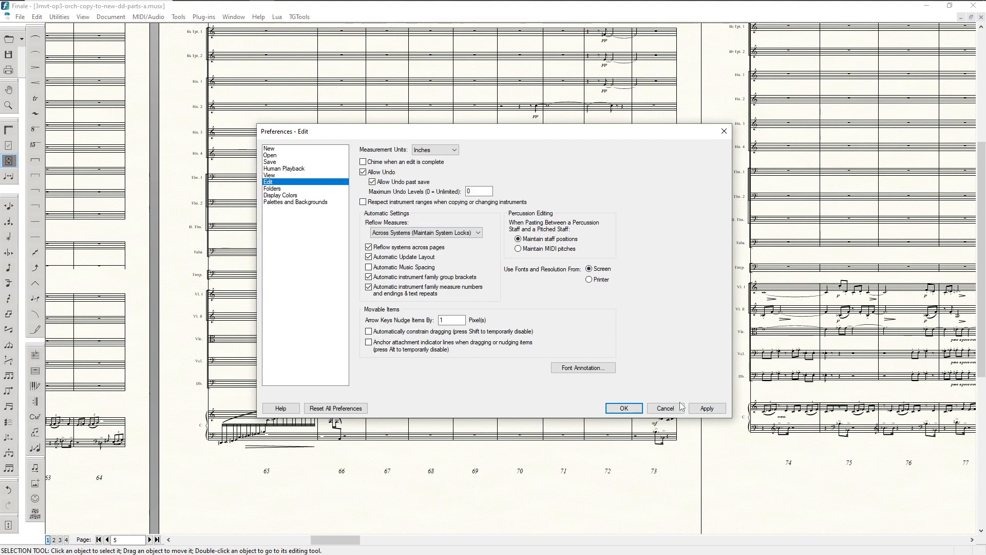
left_click(706, 408)
left_click(624, 408)
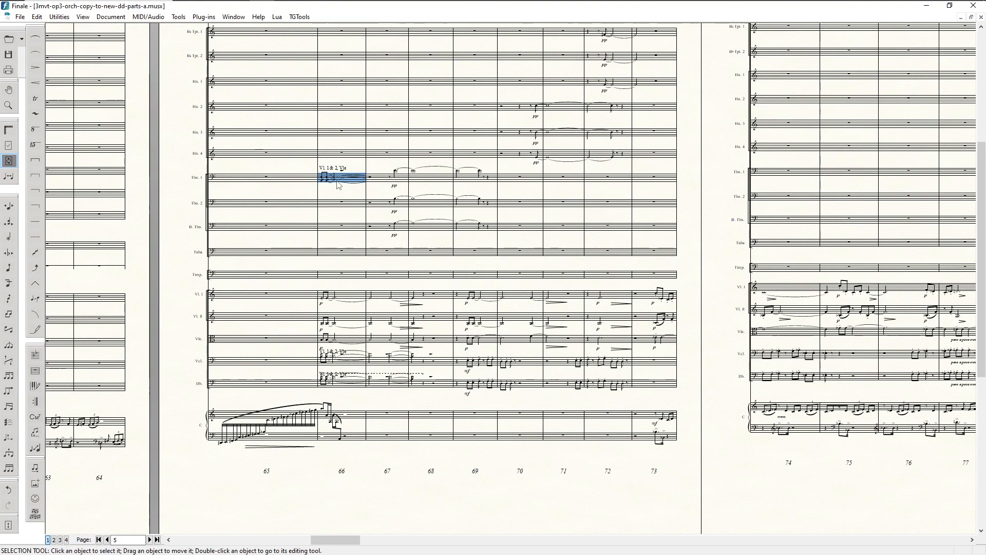
Clear measure 66 of the first trombone staff and copy the cello's string cue for that measure into it again
key("BackSpace")
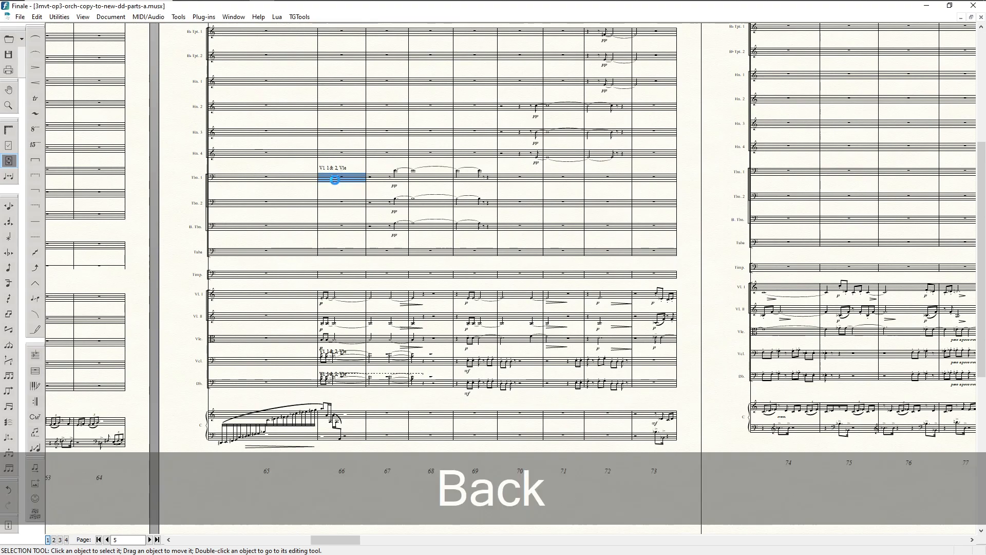
left_click(337, 366)
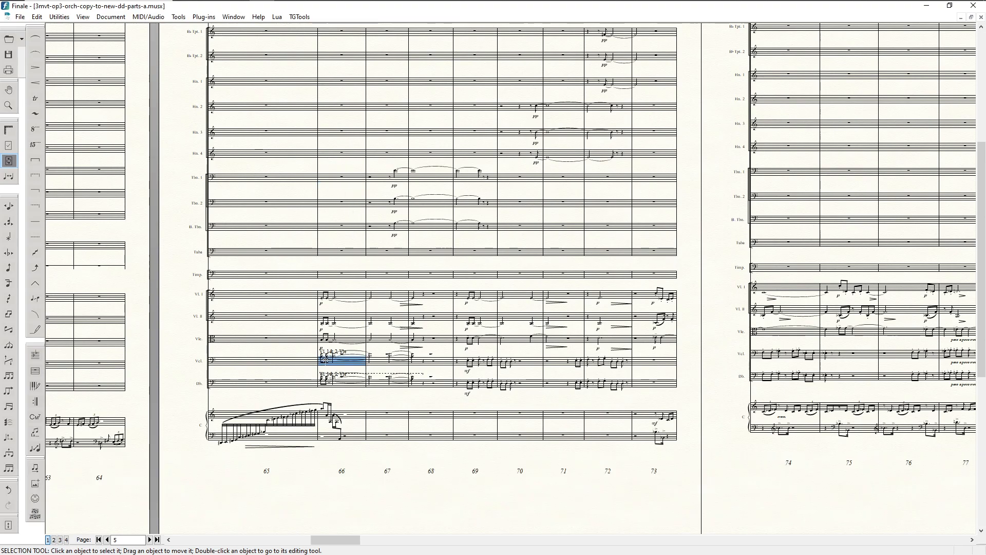
left_click_drag(335, 365, 319, 188)
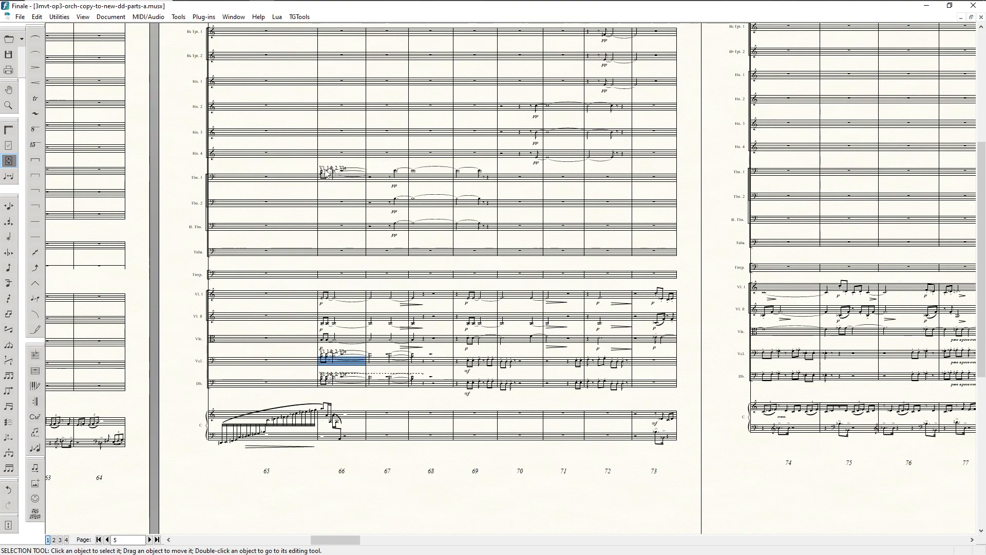
Make Layer 4 active and copy the first trombone's measure 66 cue to the second and bass trombone staves
left_click(323, 178)
key("alt+shift+4")
left_click(323, 178)
left_click(324, 179)
left_click_drag(323, 181, 322, 222)
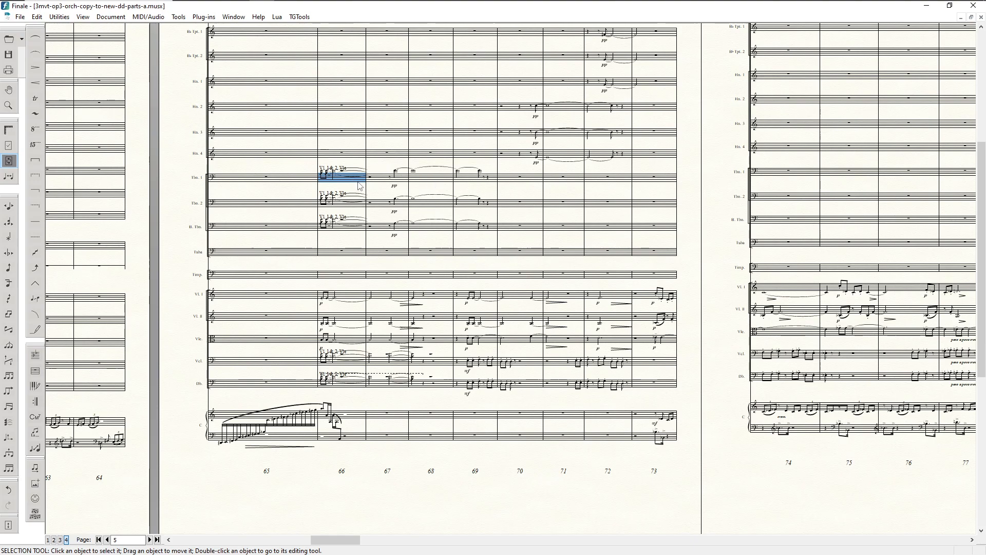
Examine the woodwind, brass and string staves in measures 65 to 73 for resting players who still need cues
scroll(585, 268, "down", 1)
scroll(585, 267, "up", 2)
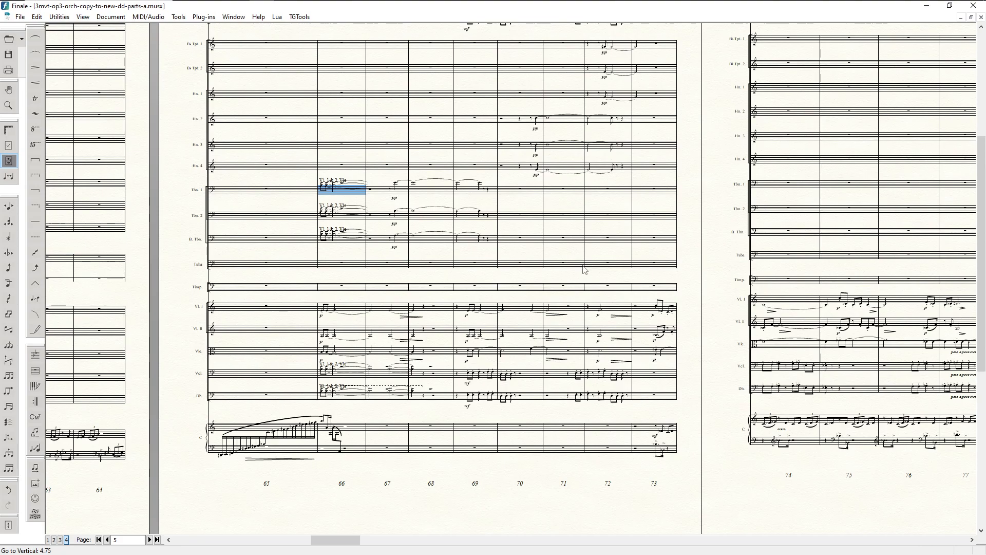
scroll(584, 269, "up", 4)
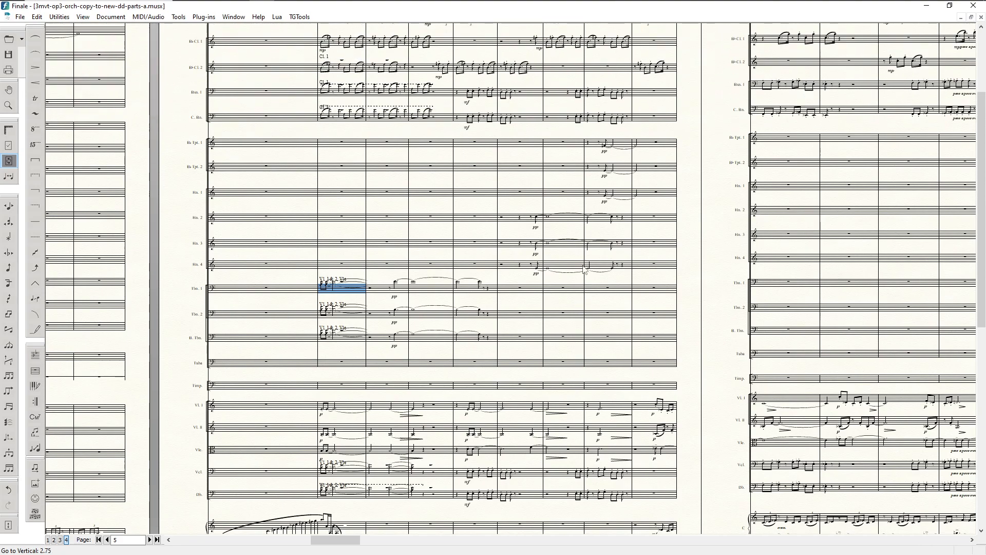
scroll(534, 228, "up", 4)
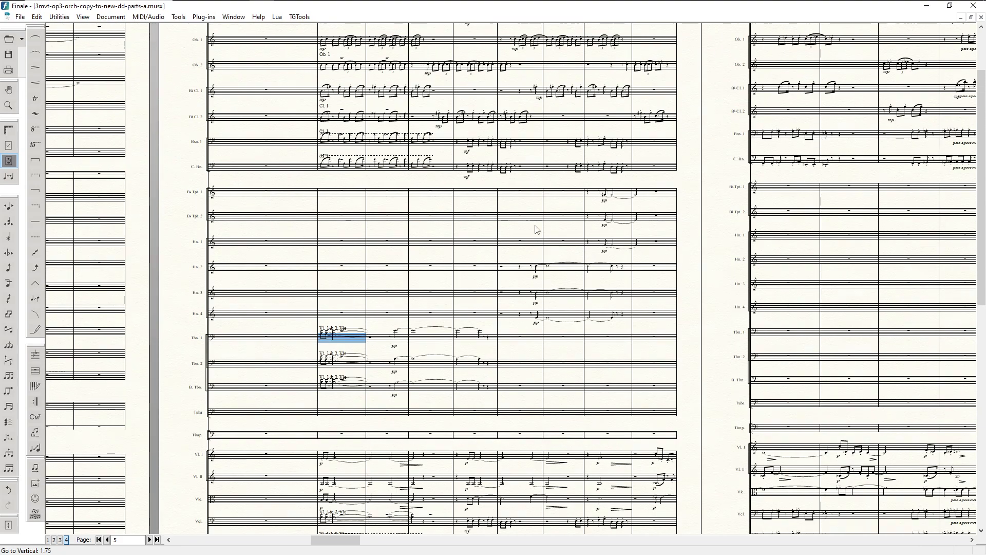
scroll(544, 262, "down", 2)
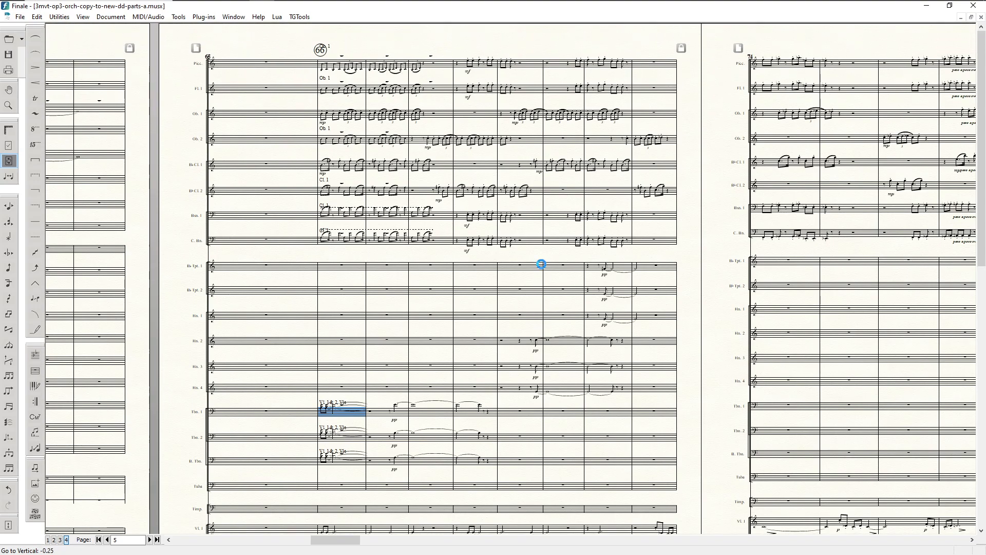
scroll(492, 220, "down", 2)
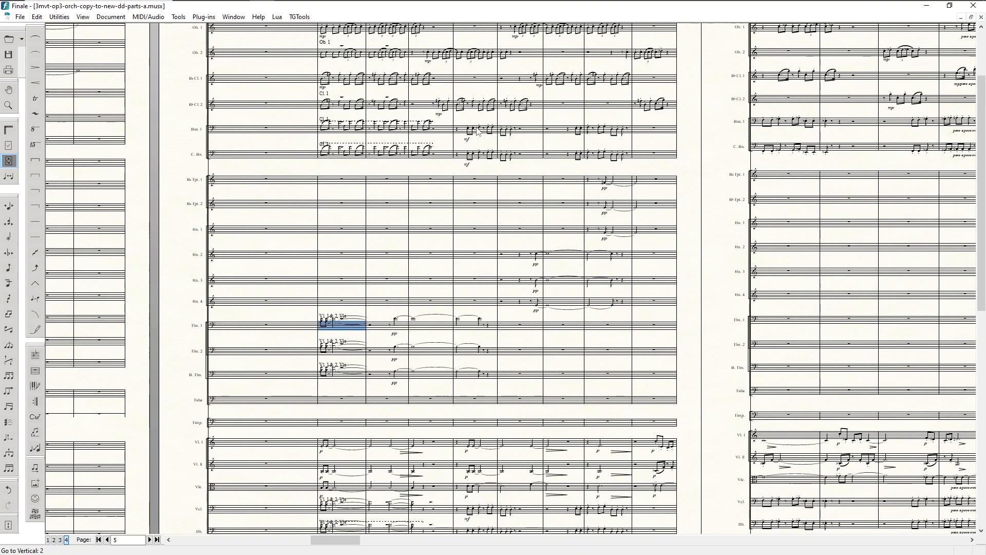
scroll(495, 141, "down", 3)
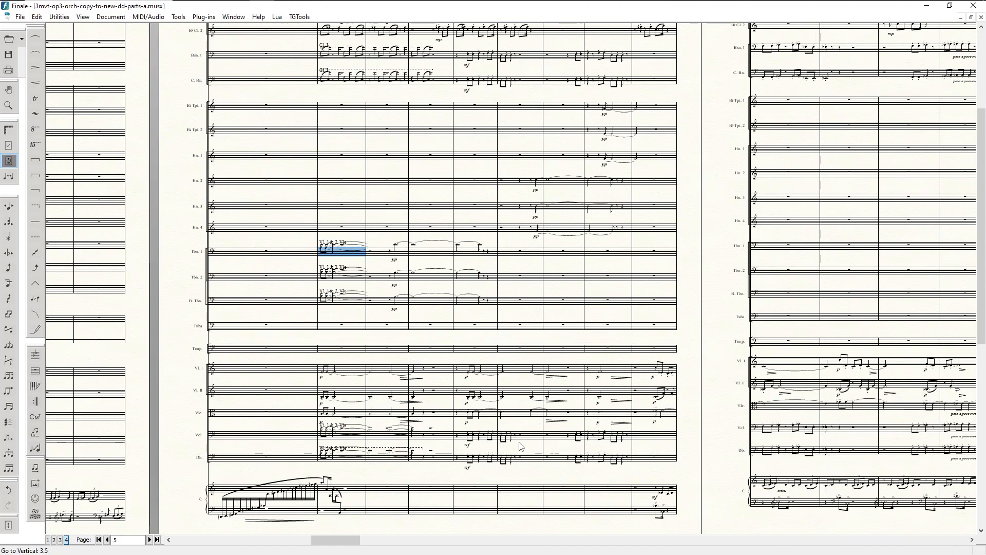
Start adding cue notes from the cello's measure 69 and name the cue "Vcl. + Db. + Bsn"
left_click(465, 438)
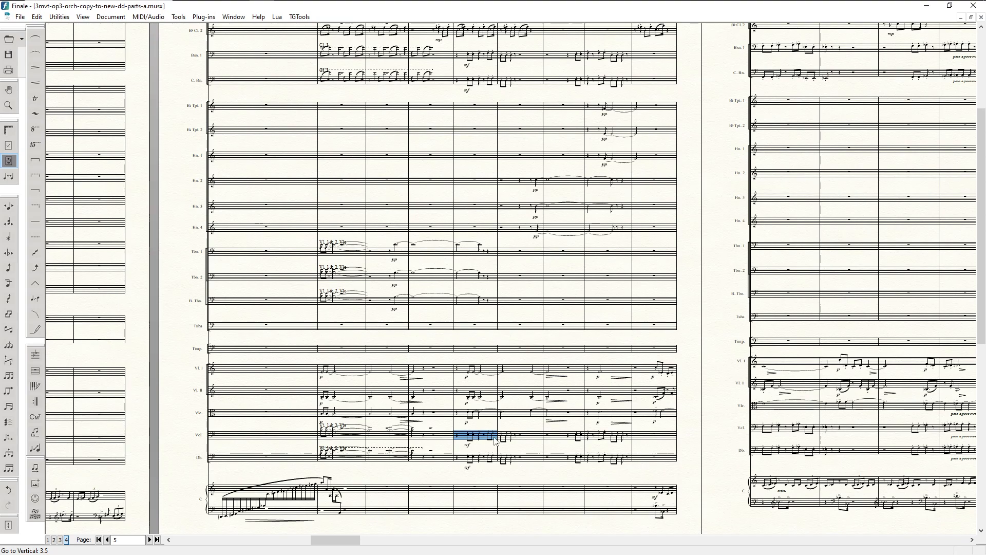
key("ctrl+alt+c")
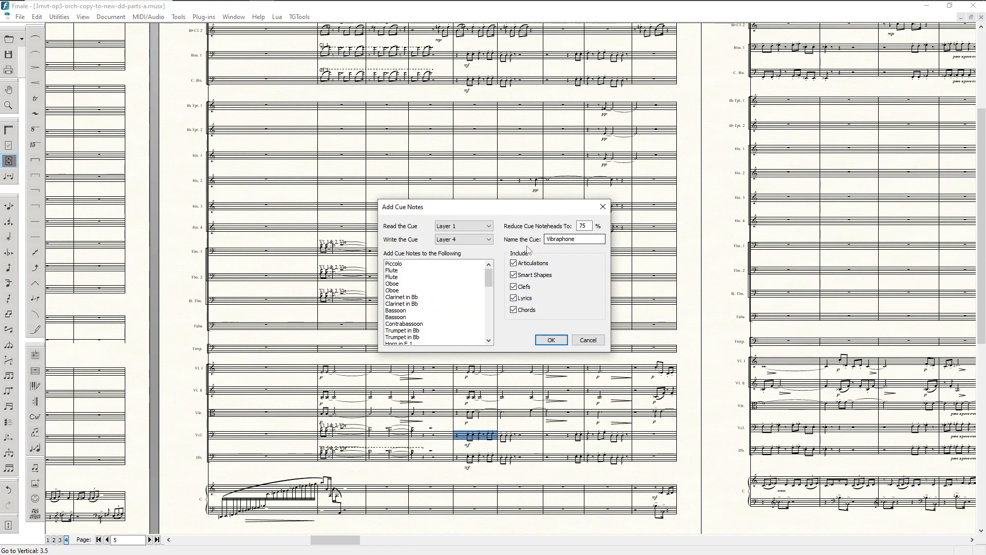
left_click_drag(581, 239, 552, 239)
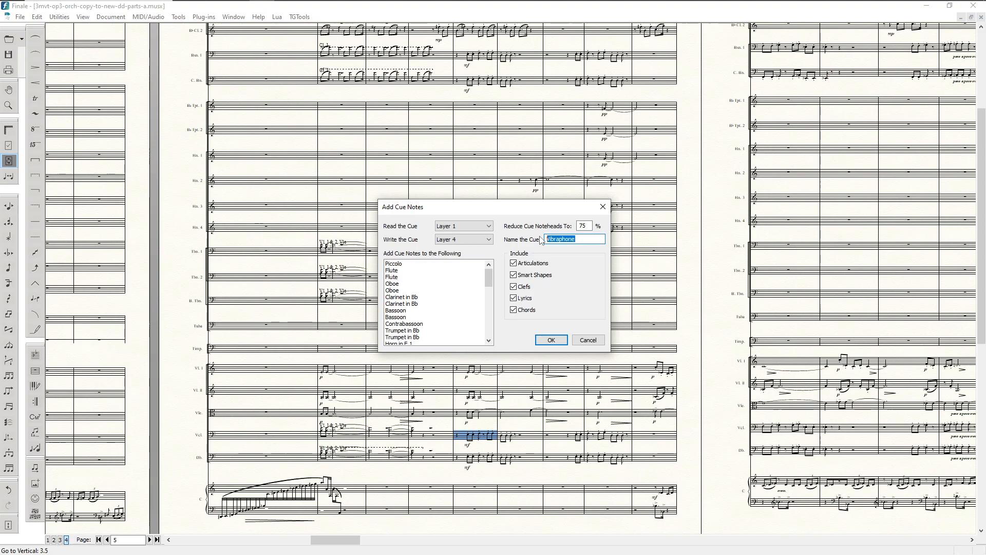
type("Vcl.,\\ \\")
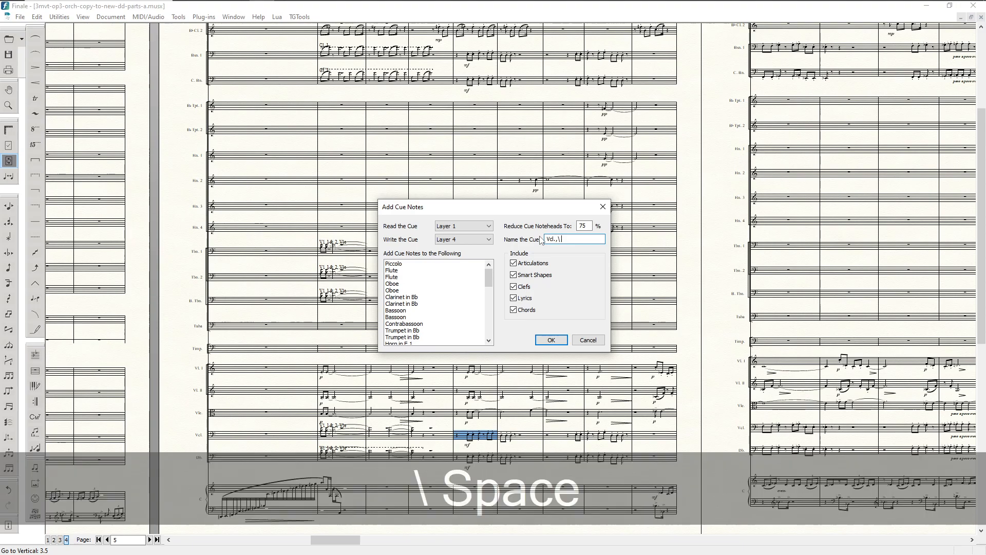
key("BackSpace")
key("BackSpace")
key("BackSpace")
key("BackSpace")
key("BackSpace")
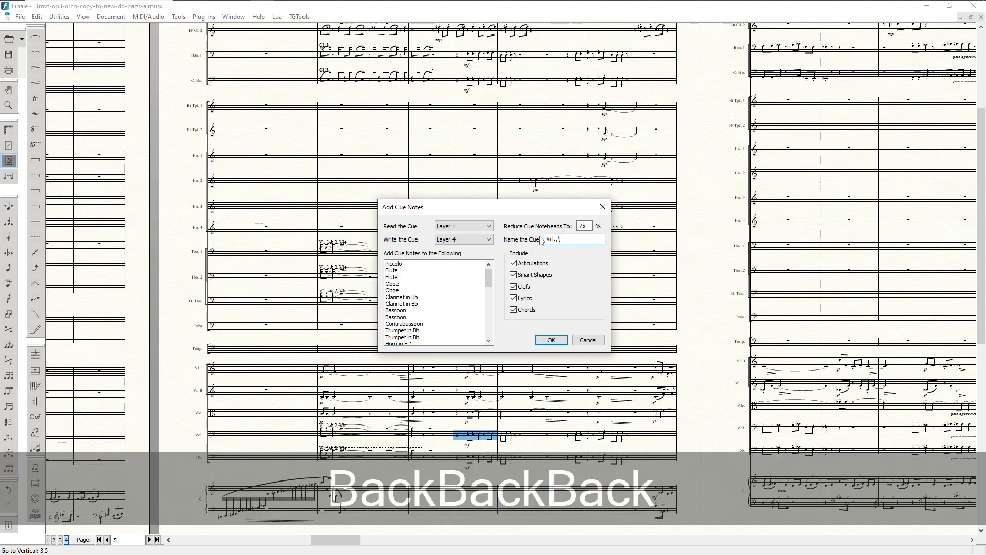
type("+ ")
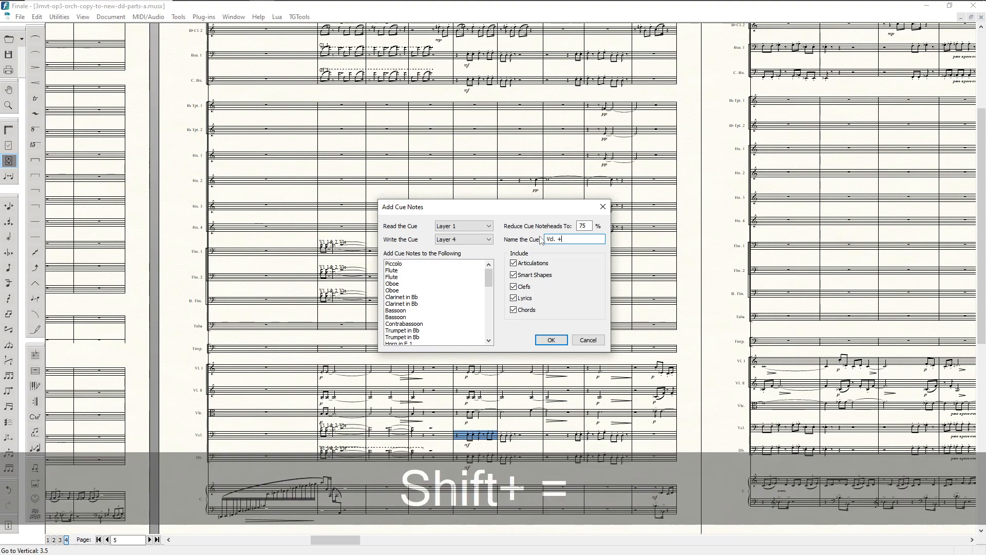
type("C")
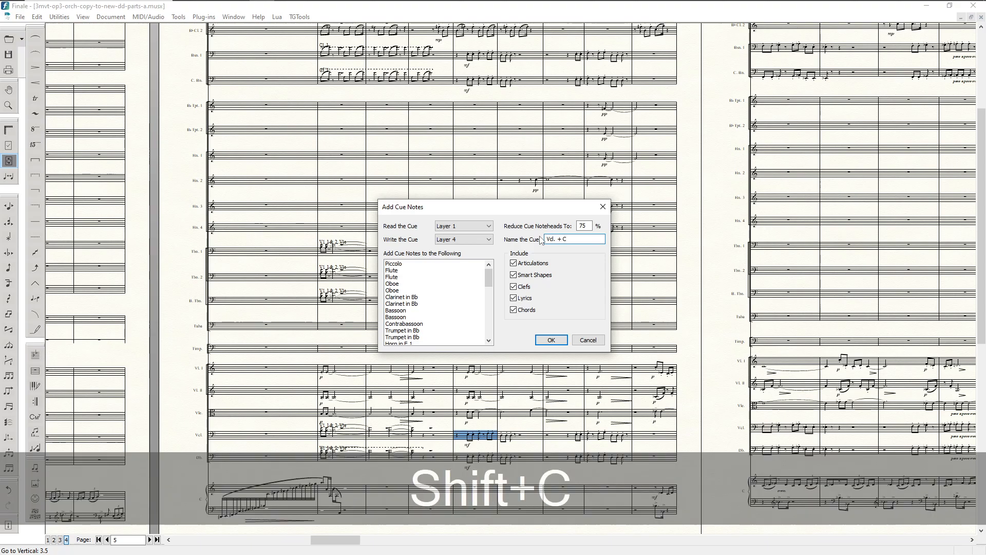
key("BackSpace")
type("Db")
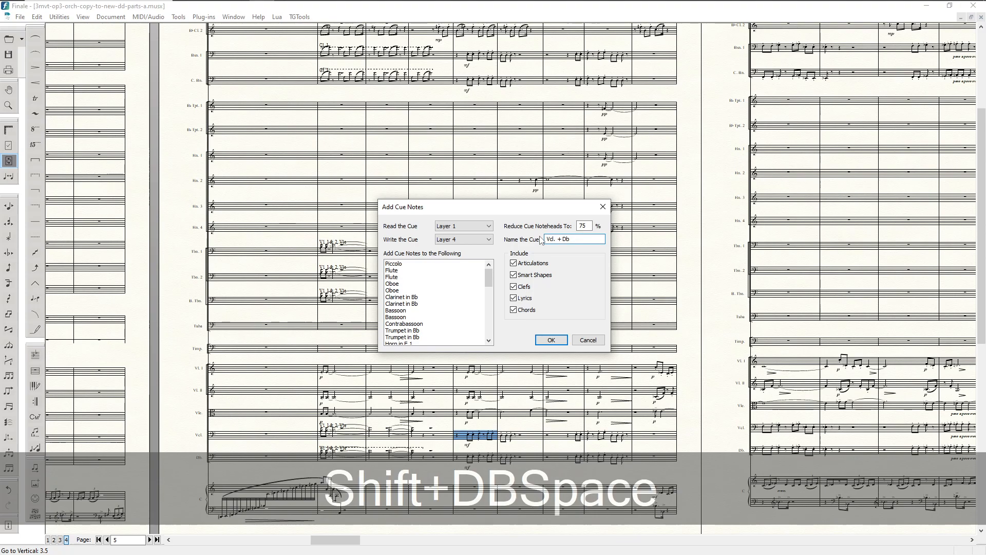
key("Left")
type(".")
key("Right")
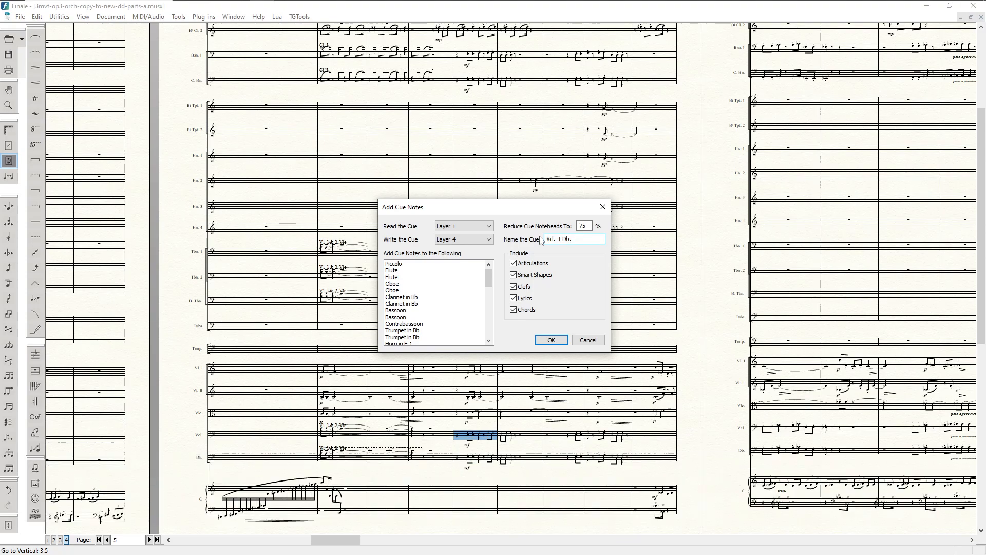
type("+ ")
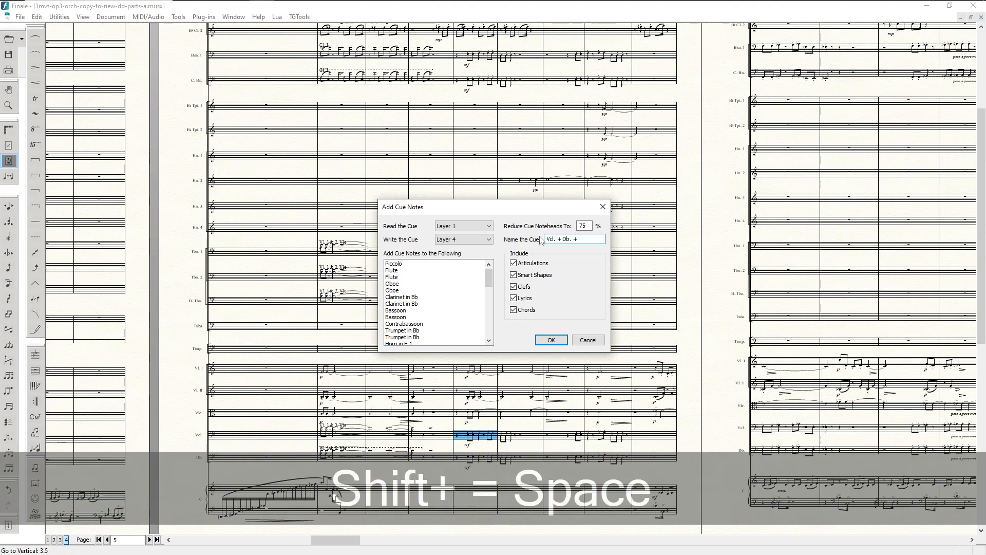
type("bsn")
key("Left")
key("Left")
key("BackSpace")
type("B")
key("Right")
key("Left")
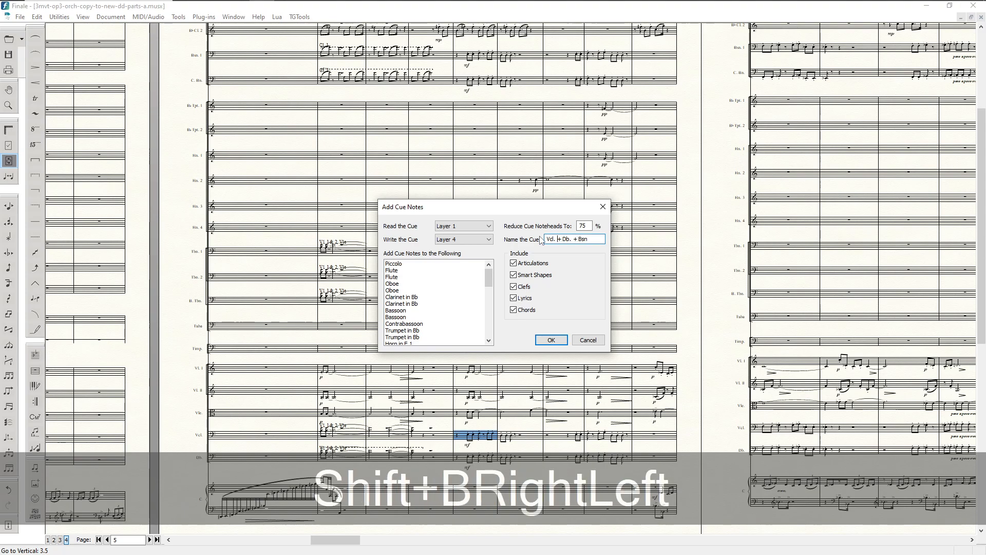
key("Right")
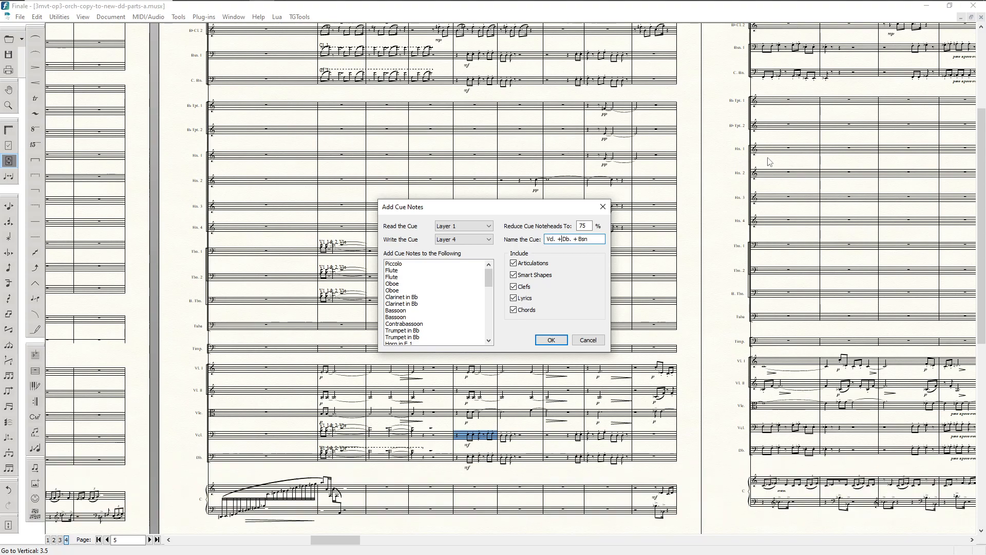
Exclude articulations, smart shapes and clefs from the cue
left_click(527, 263)
left_click(526, 275)
left_click(526, 287)
Choose Horn in F 2, Horn in F 3 and Horn in F 4 as the cue's target staves and add the cue notes
mouse_move(489, 278)
left_mouse_down()
mouse_move(489, 293)
mouse_move(489, 273)
left_mouse_up()
left_click_drag(509, 207, 573, 264)
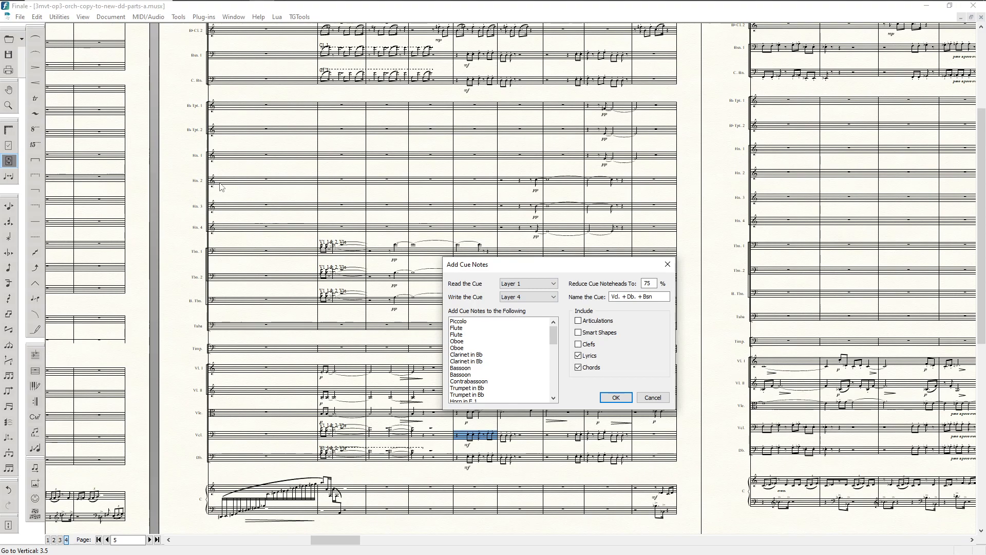
scroll(533, 353, "down", 2)
left_click(461, 368)
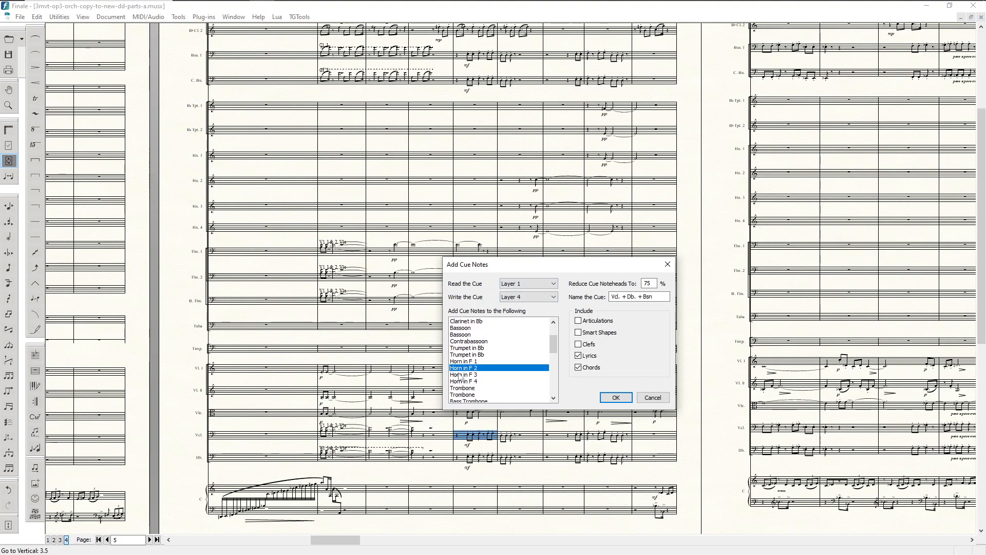
left_click(461, 381, "ctrl")
left_click(461, 376, "ctrl")
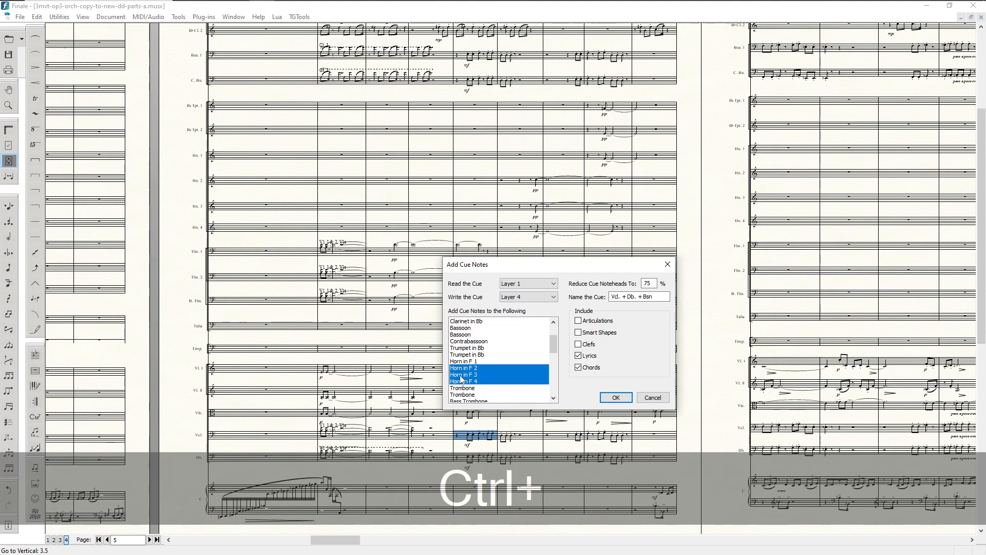
left_click(621, 399)
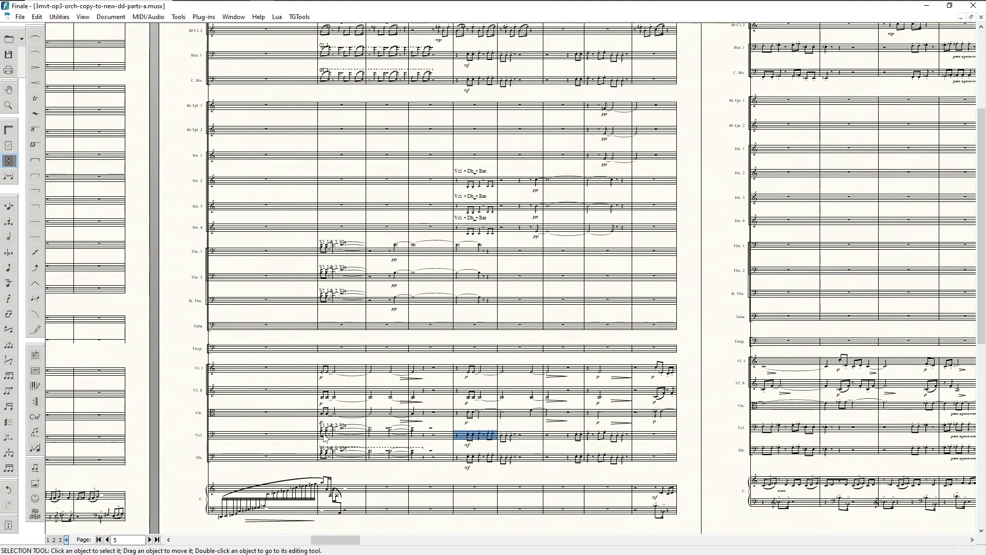
With the Expression tool, change the text of Miscellaneous expression 750 to "Vl., Vle"
key("grave")
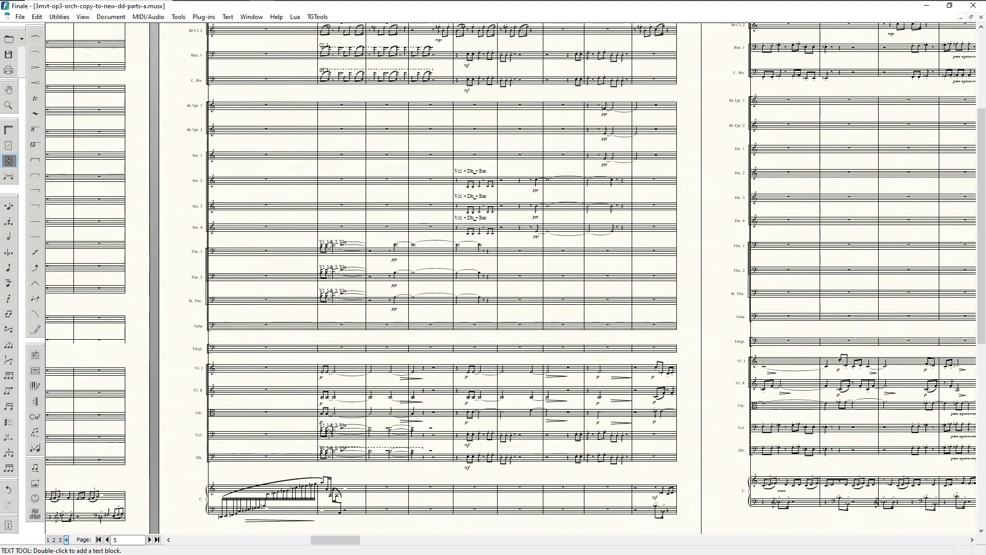
key("F8")
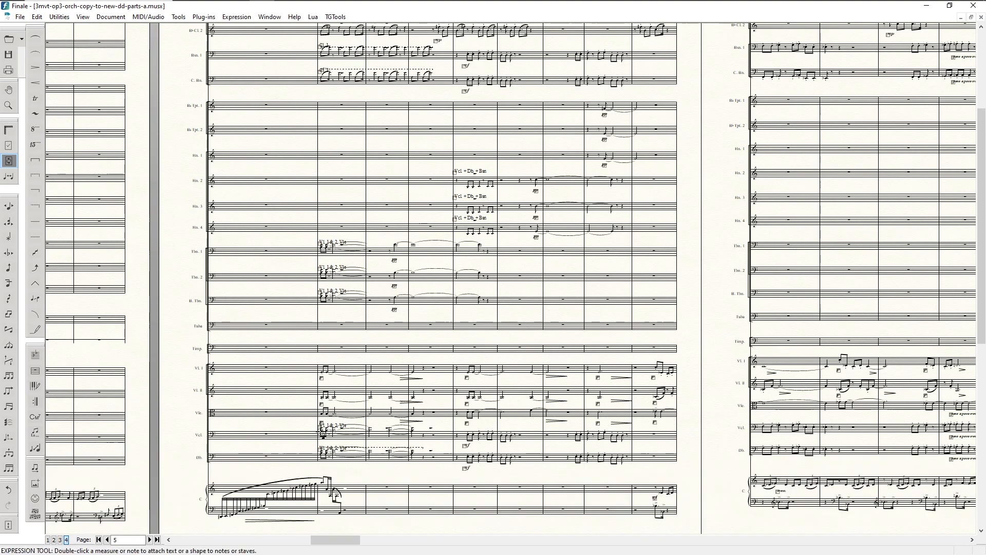
double_click(323, 427)
scroll(766, 326, "down", 2)
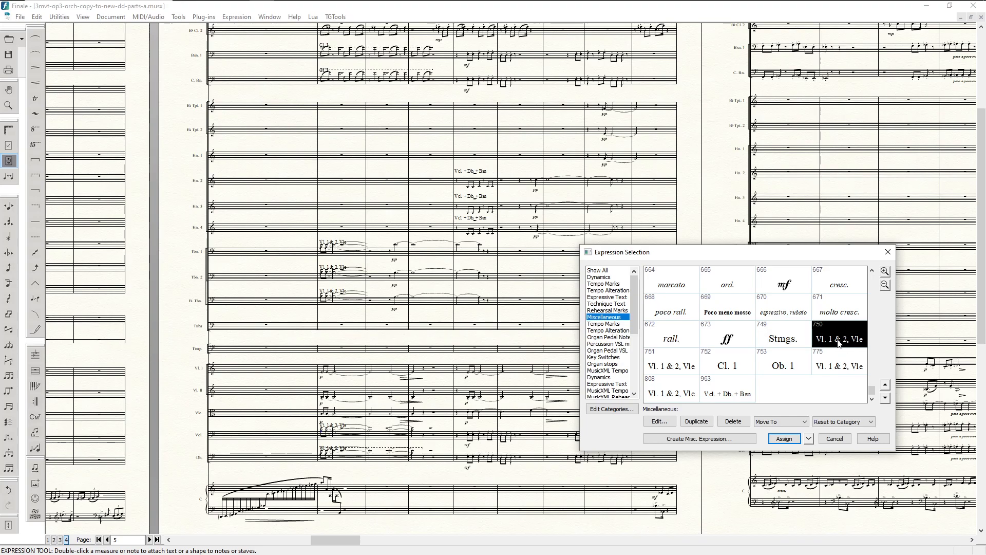
left_click(657, 421)
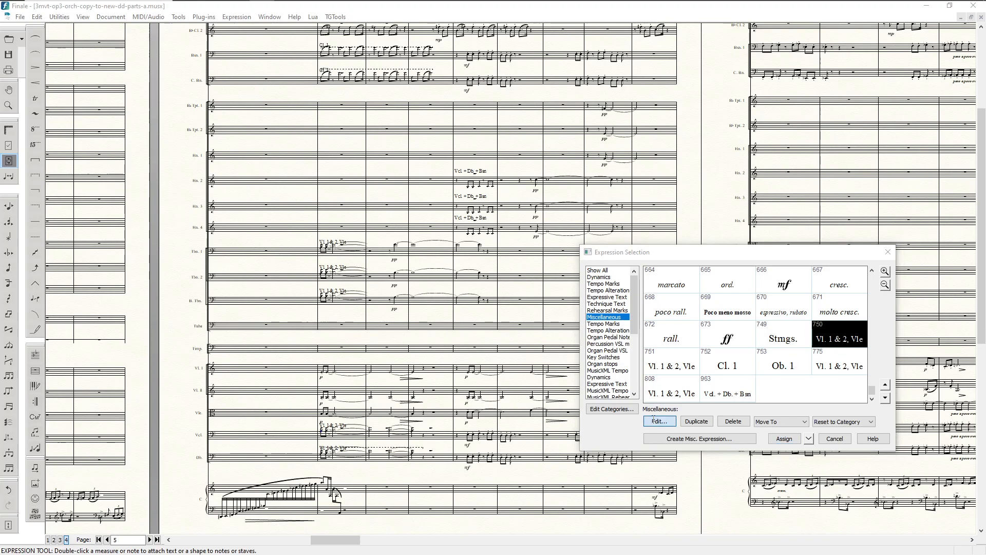
double_click(663, 293)
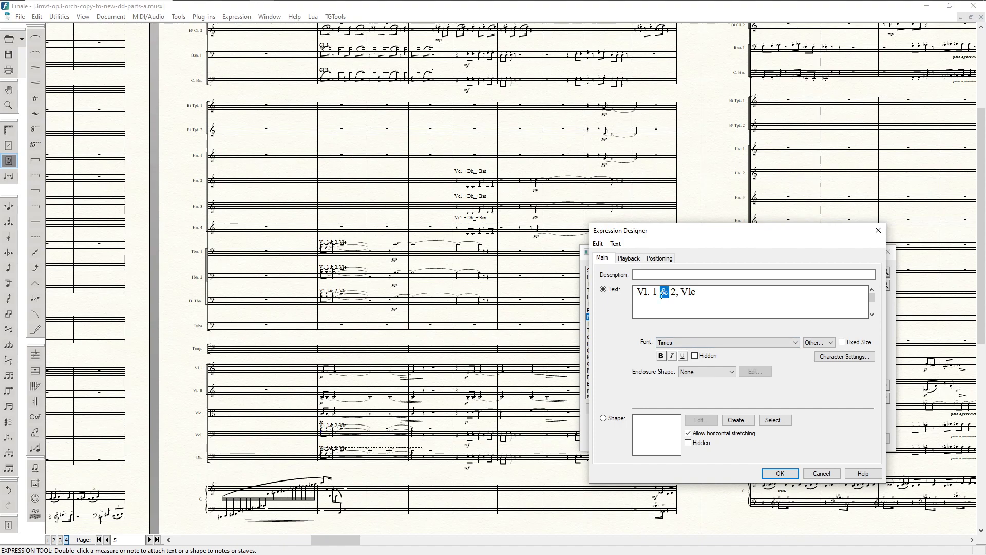
key("Right")
key("Right")
key("Right")
key("BackSpace")
key("BackSpace")
key("BackSpace")
key("BackSpace")
key("BackSpace")
key("BackSpace")
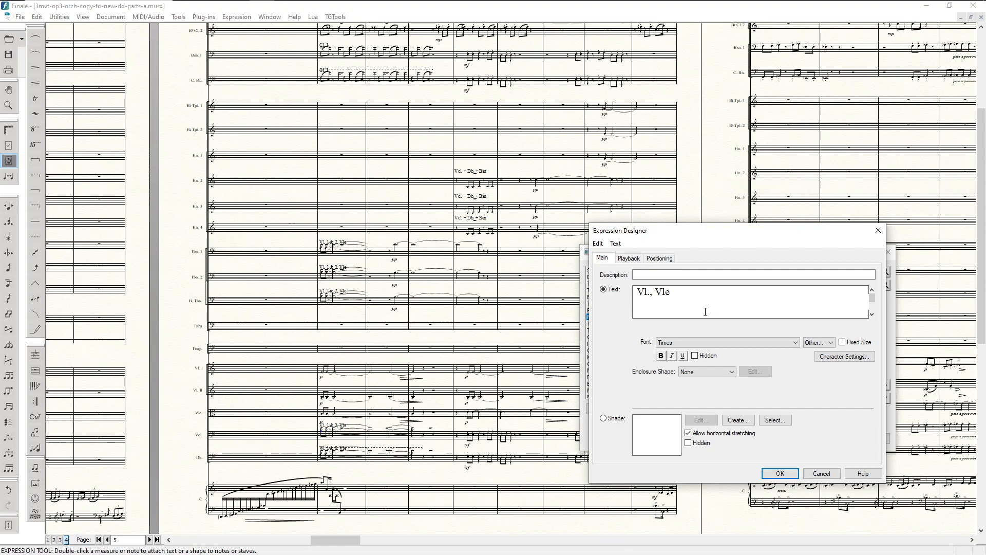
left_click(780, 473)
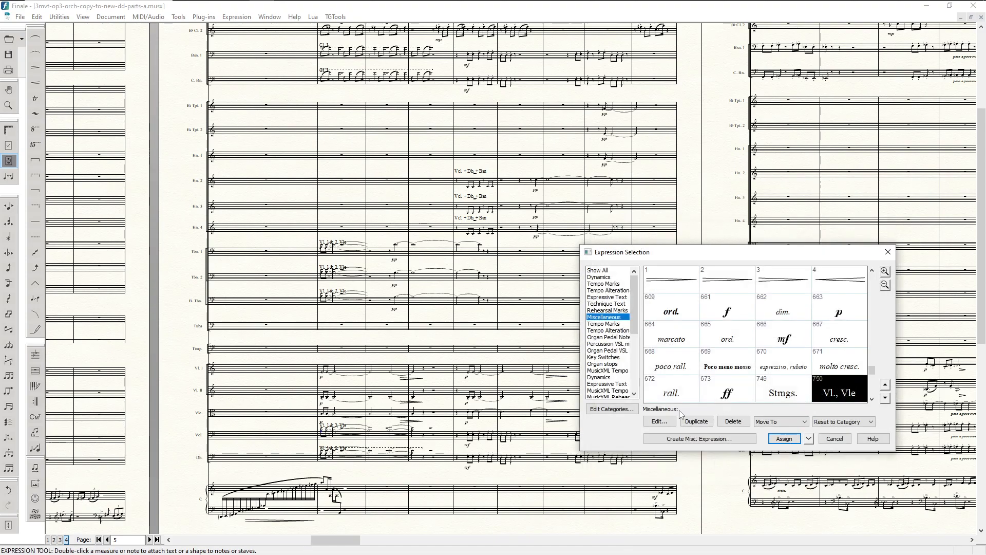
Remove the period from expression 750 so its text reads "Vl, Vle"
scroll(741, 392, "down", 1)
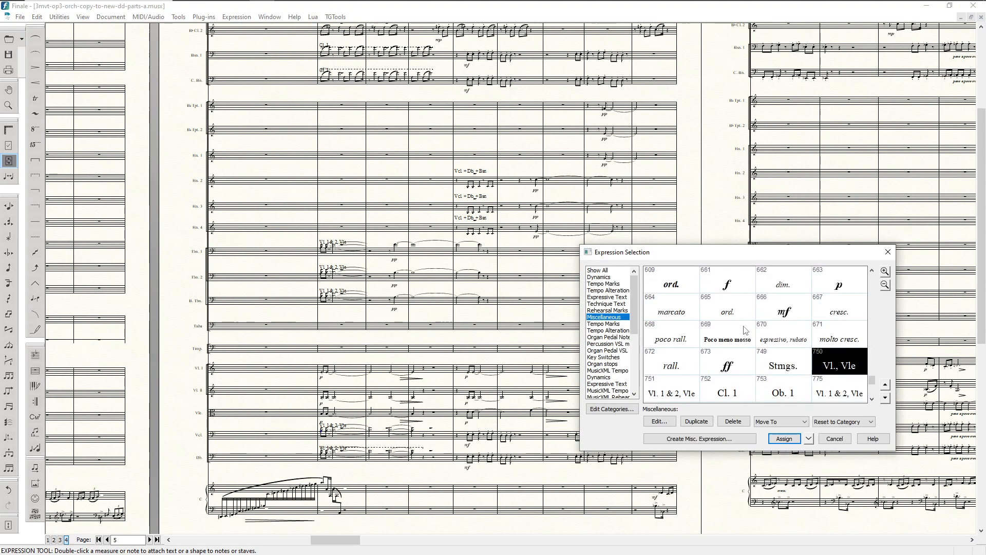
left_click(658, 422)
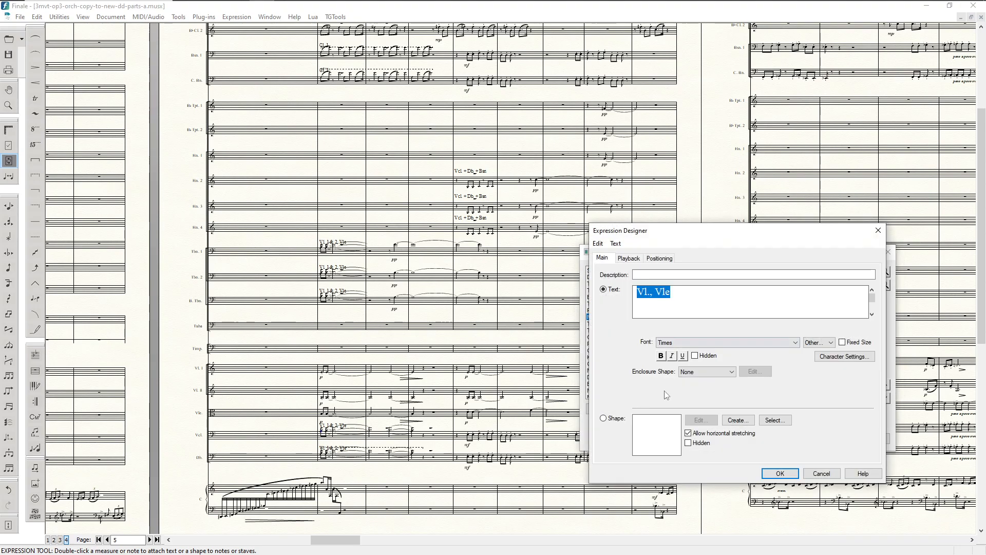
left_click(649, 290)
key("BackSpace")
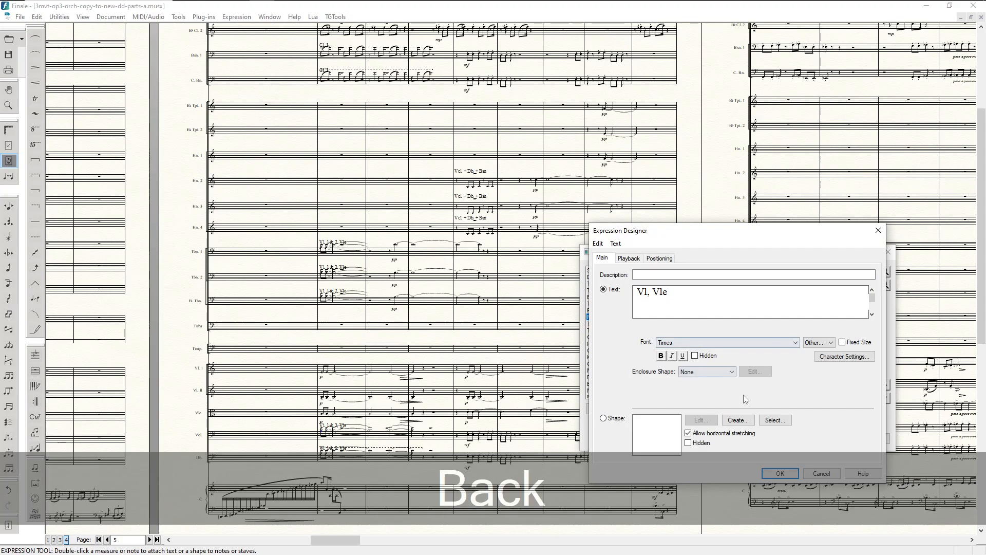
left_click(779, 473)
Change the text of Miscellaneous expression 751 to "Vl, Vle"
scroll(686, 365, "down", 2)
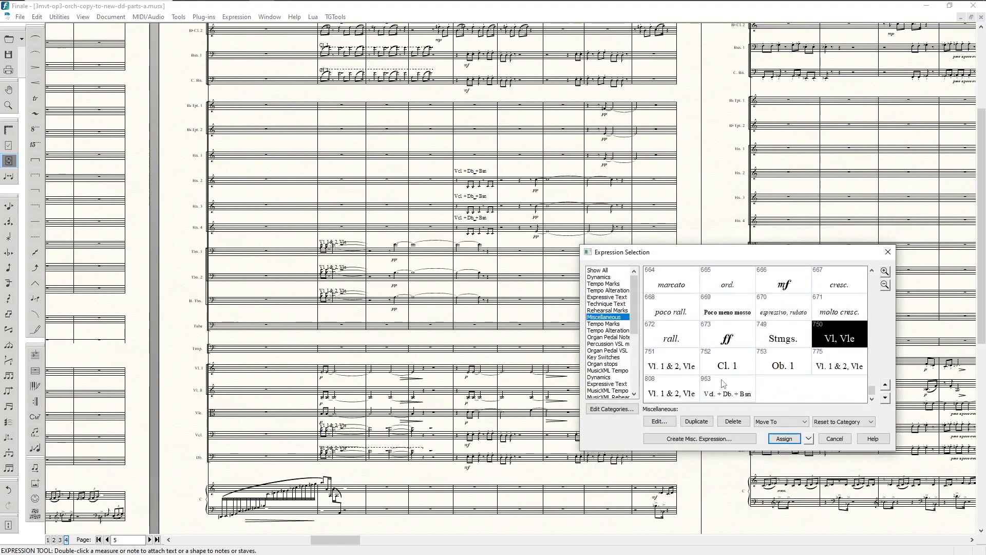
left_click(671, 366)
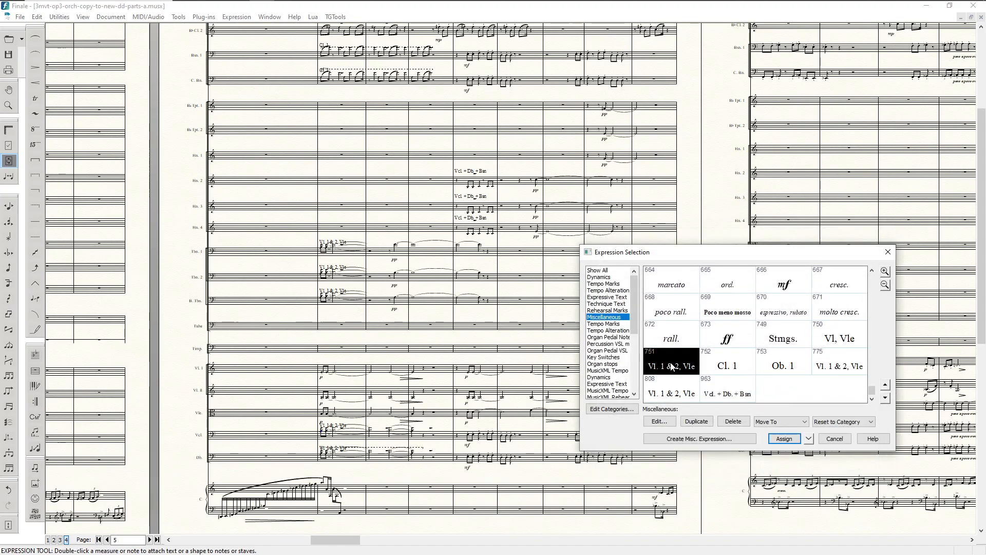
left_click(667, 420)
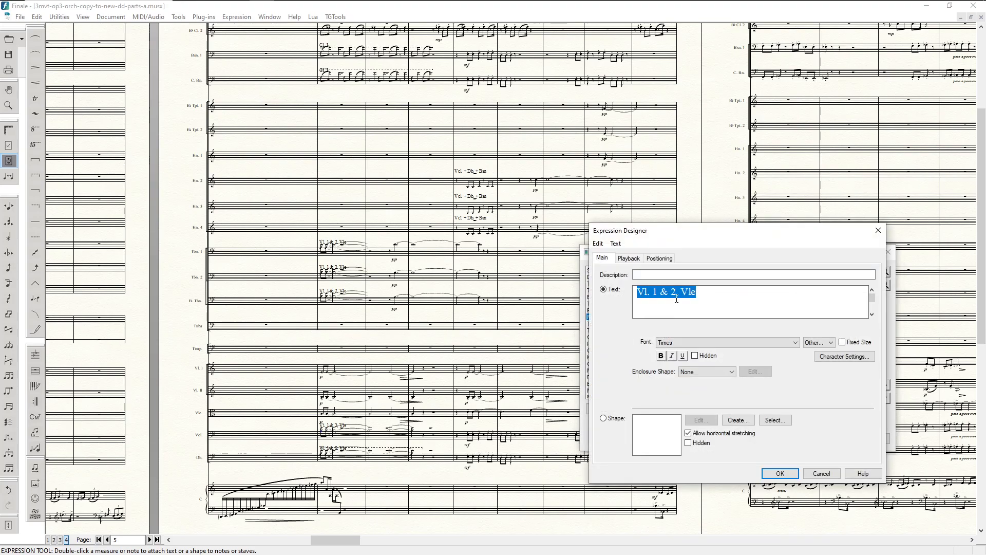
key("End")
key("BackSpace")
key("ctrl+z")
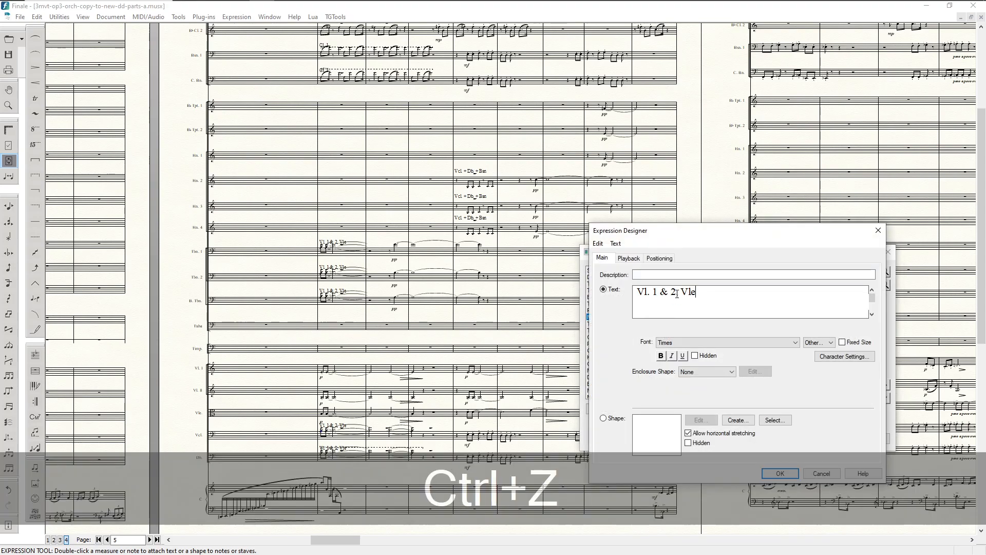
key("BackSpace")
key("BackSpace")
key("BackSpace")
key("BackSpace")
key("BackSpace")
key("BackSpace")
key("BackSpace")
key("BackSpace")
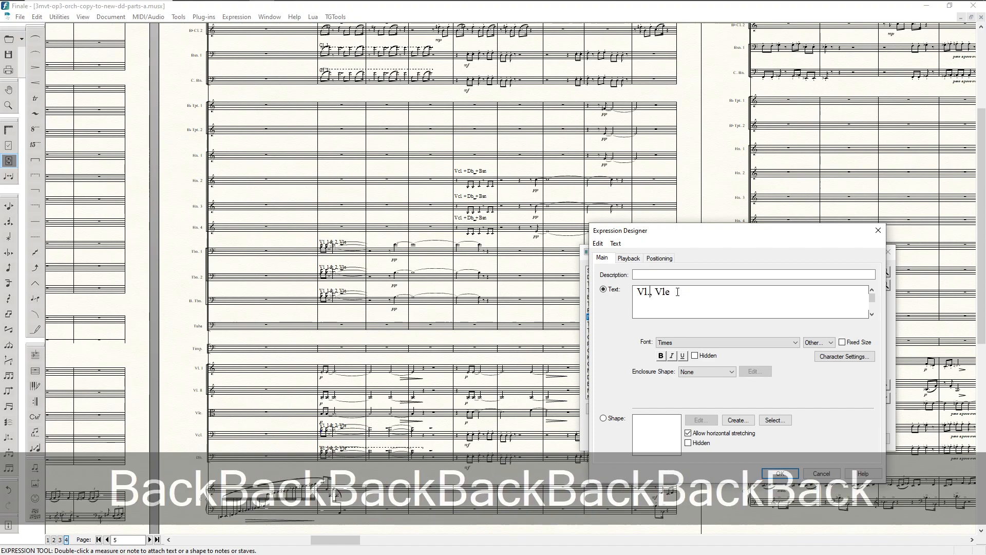
left_click(781, 474)
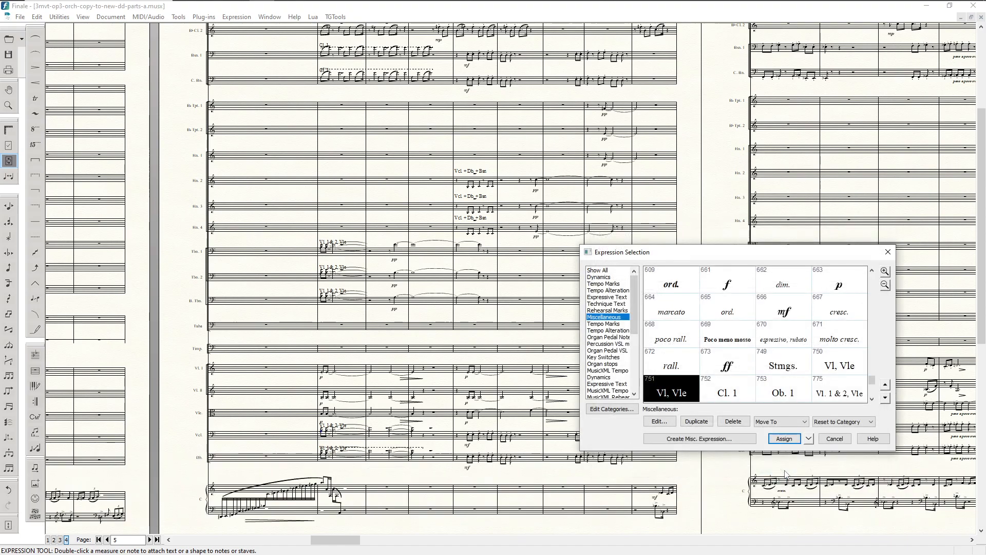
Change the text of Miscellaneous expression 775 to "Vl, Vle"
scroll(816, 392, "down", 1)
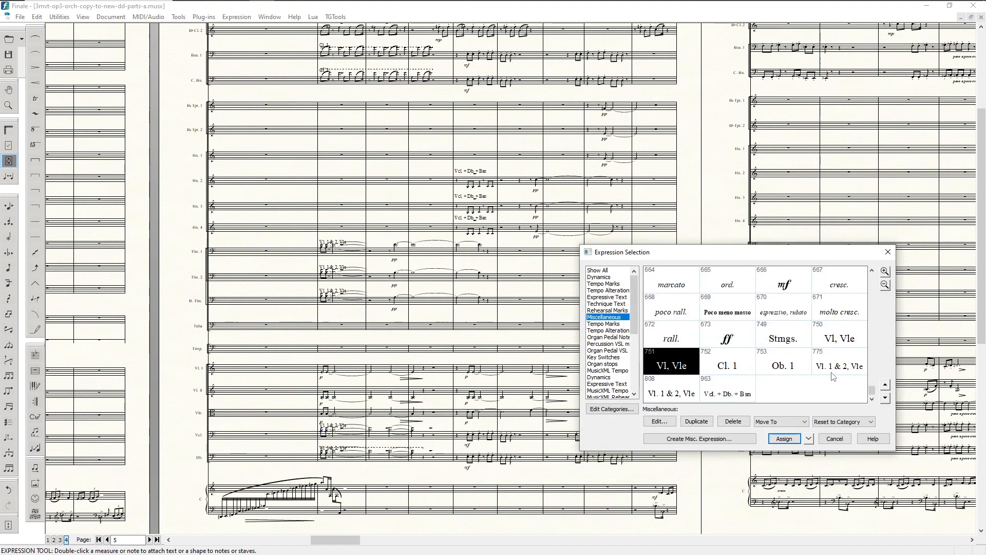
left_click(834, 365)
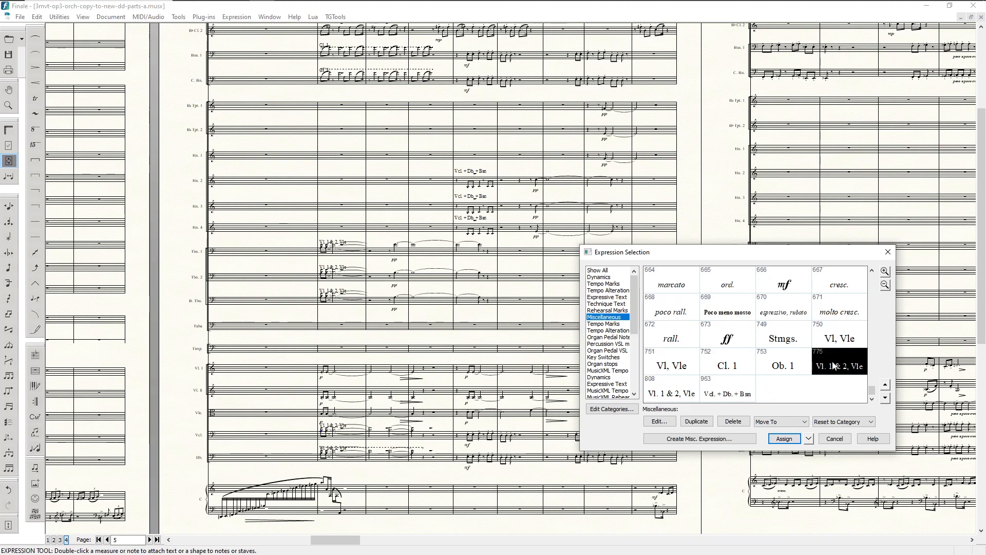
left_click(661, 421)
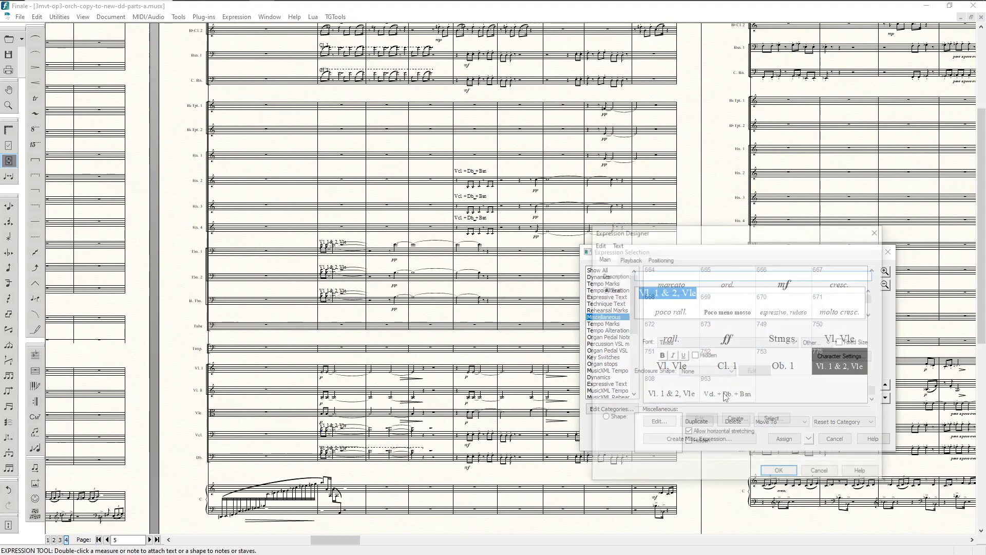
left_click(677, 299)
key("BackSpace")
key("BackSpace")
key("BackSpace")
key("BackSpace")
key("BackSpace")
key("BackSpace")
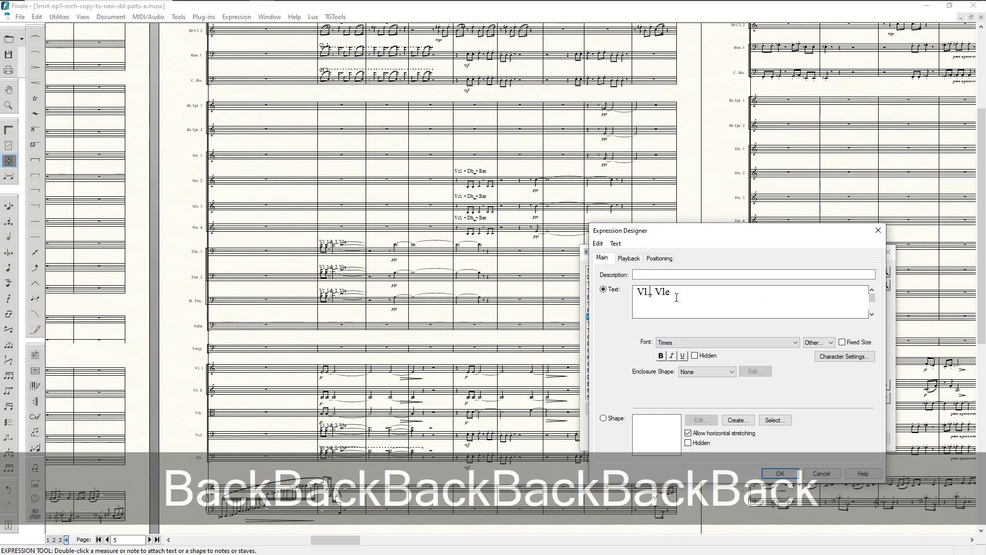
key("BackSpace")
left_click(784, 476)
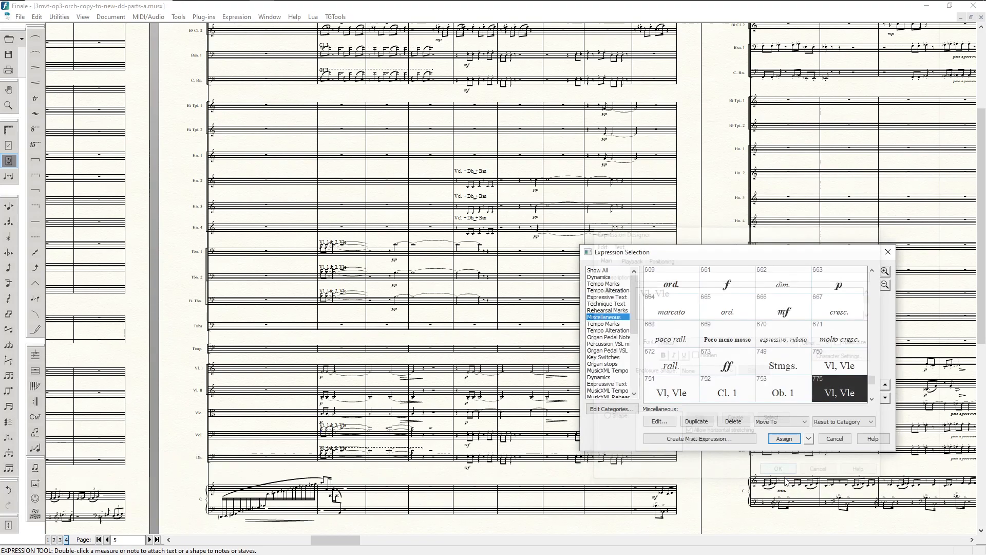
Change the text of Miscellaneous expression 808 to "Vl, Vle" and leave the expression list
scroll(722, 398, "down", 1)
left_click(671, 396)
left_click(666, 422)
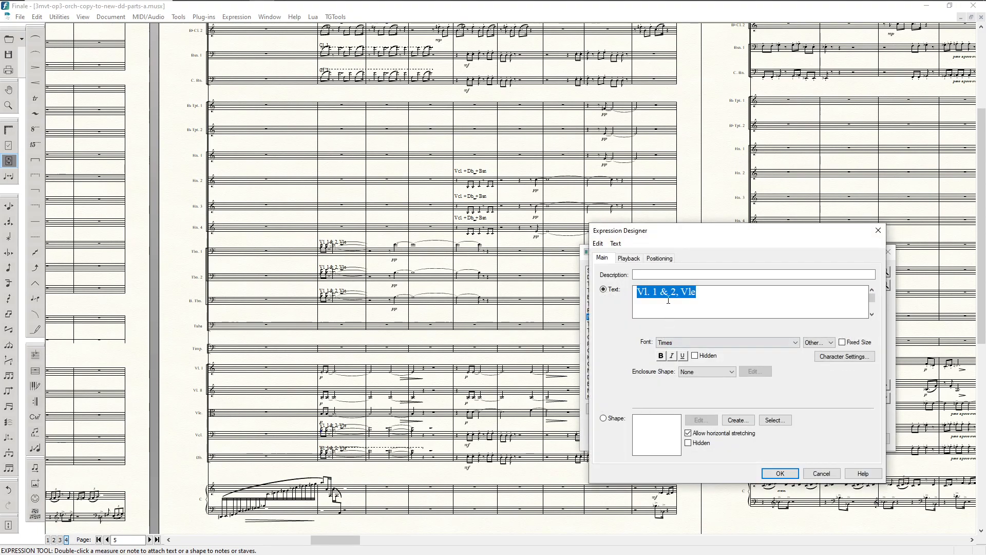
left_click(679, 294)
key("BackSpace")
key("BackSpace")
key("BackSpace")
key("BackSpace")
key("BackSpace")
key("BackSpace")
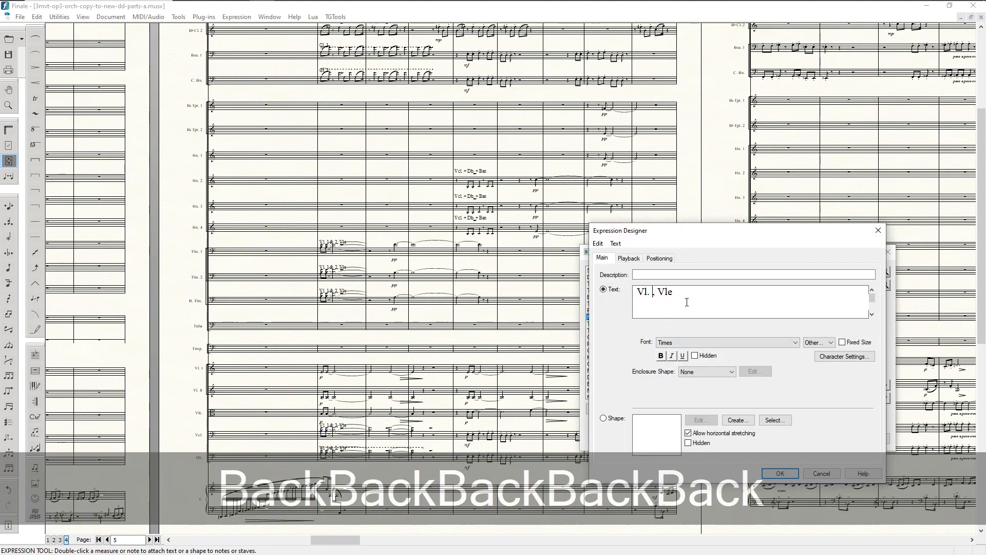
left_click(781, 473)
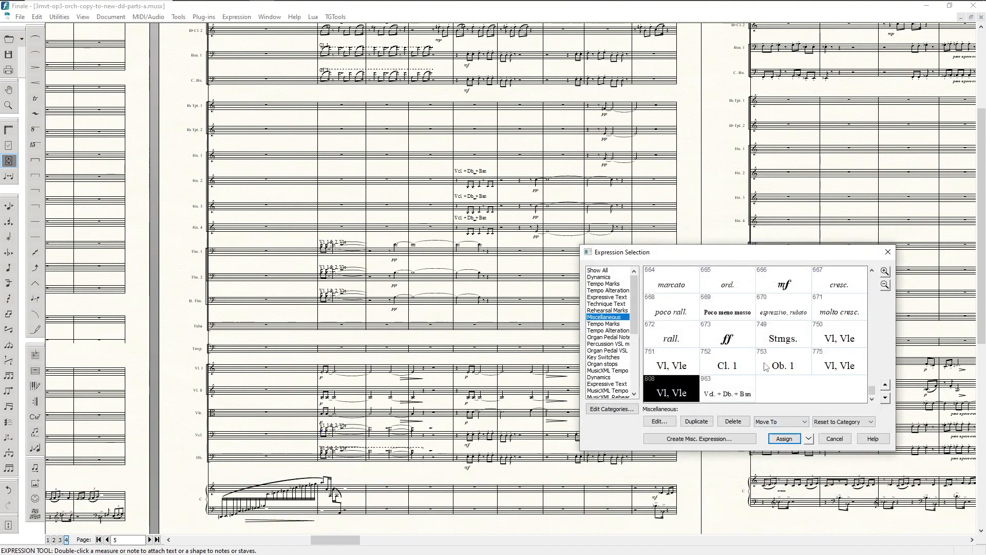
left_click(835, 439)
Examine the woodwind, brass and string staves in measures 65–73 for cue labels and resting players who need cues
scroll(478, 366, "down", 2)
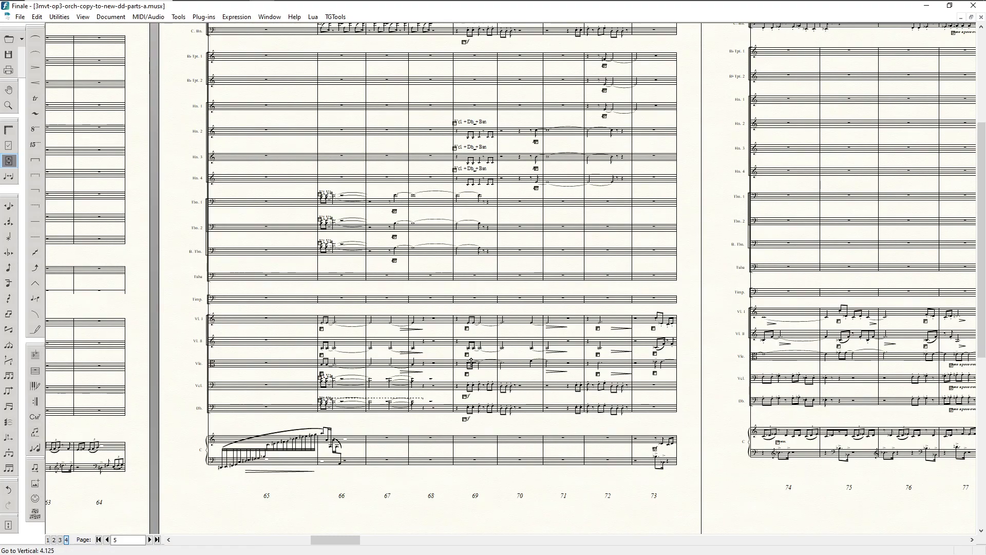
scroll(477, 366, "up", 2)
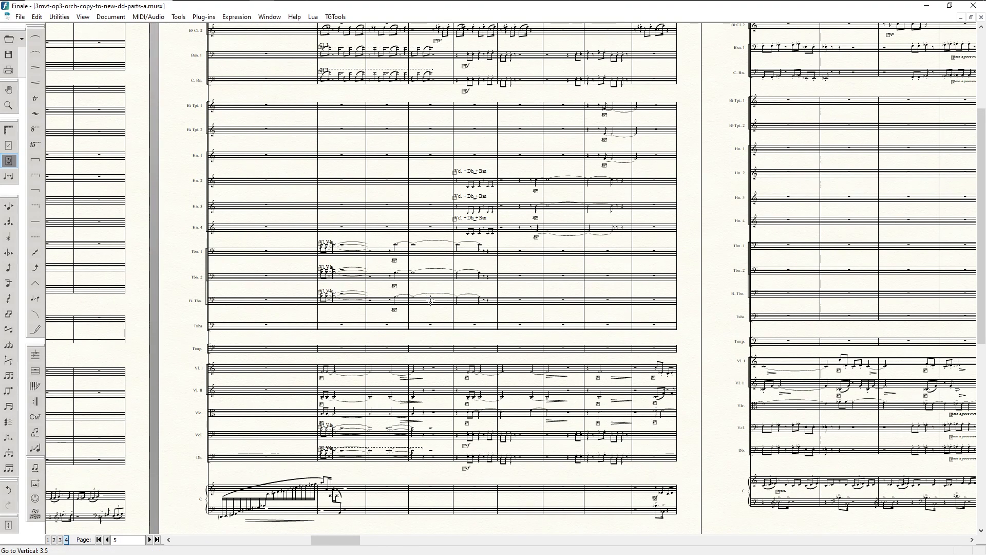
scroll(548, 291, "up", 3)
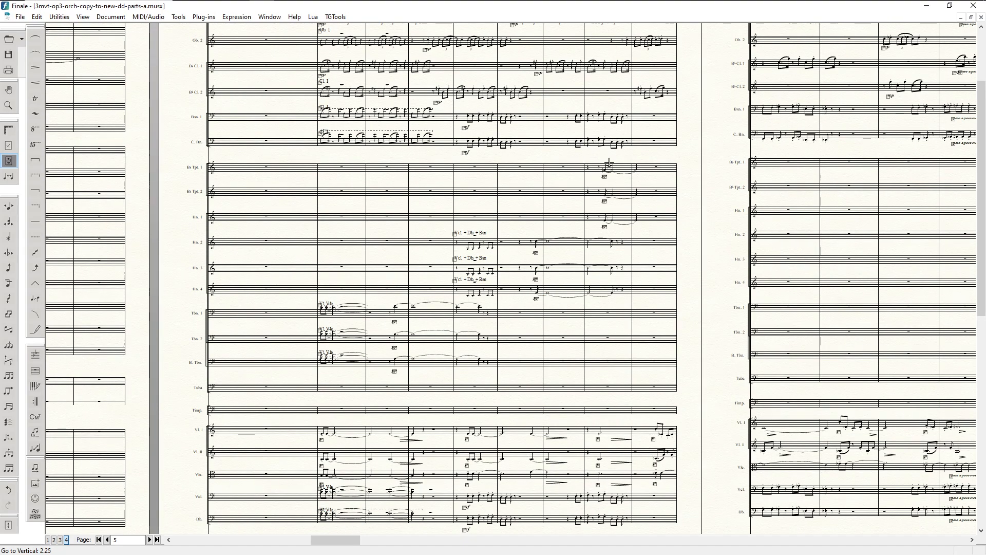
scroll(610, 179, "up", 1)
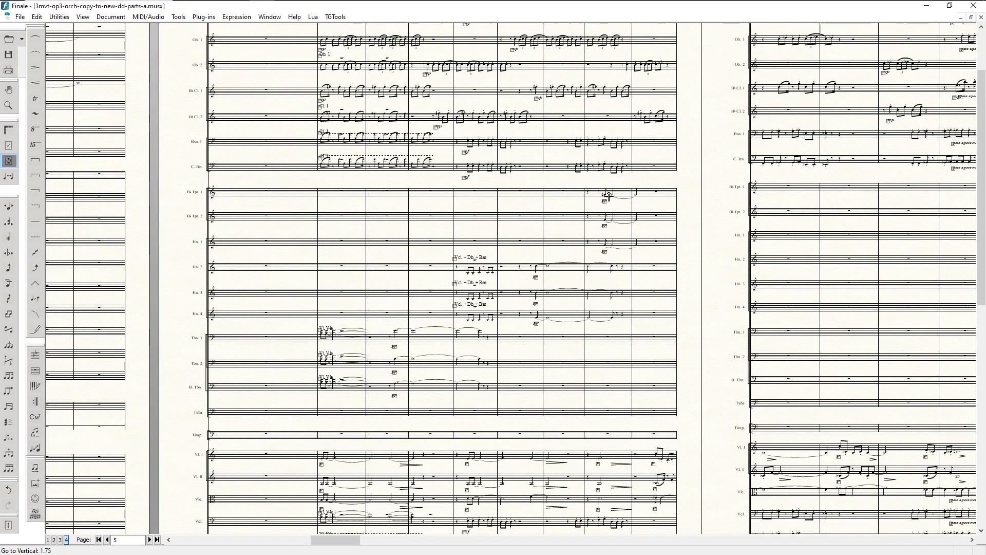
scroll(611, 227, "down", 1)
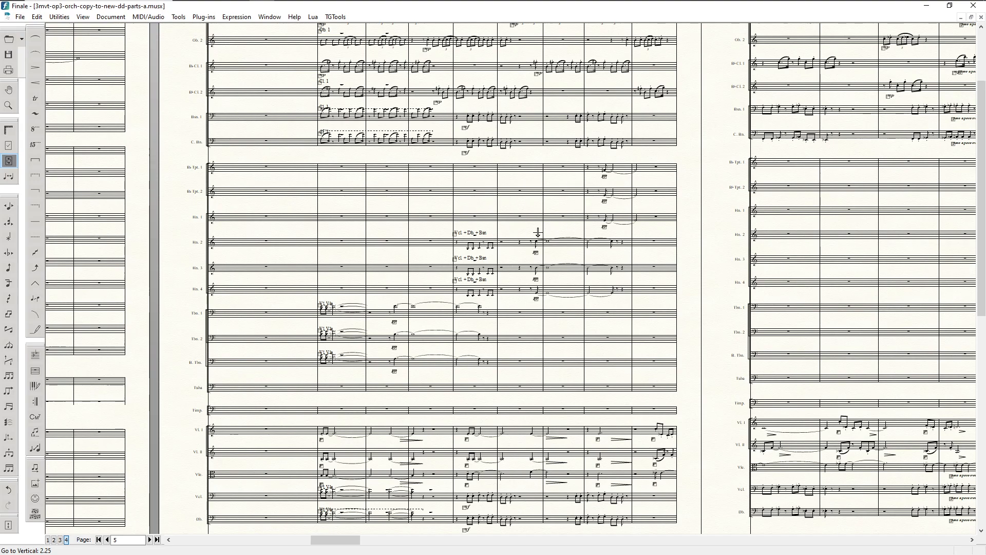
scroll(501, 490, "down", 1)
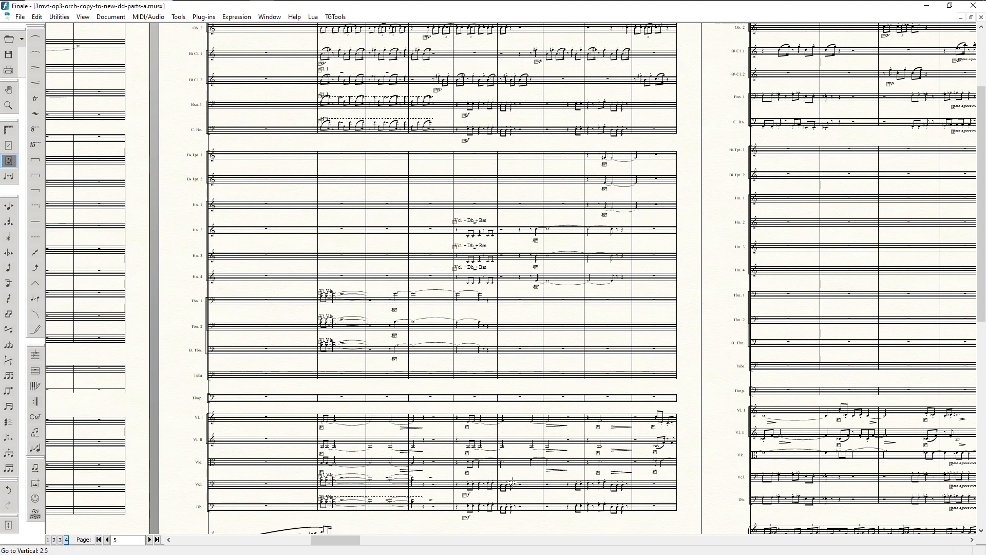
scroll(560, 375, "up", 9)
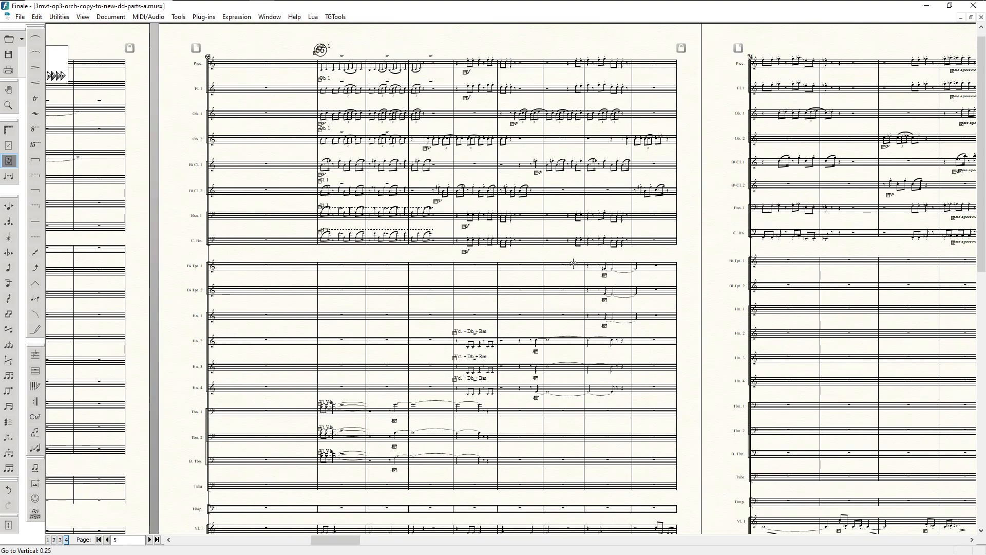
scroll(574, 262, "up", 1)
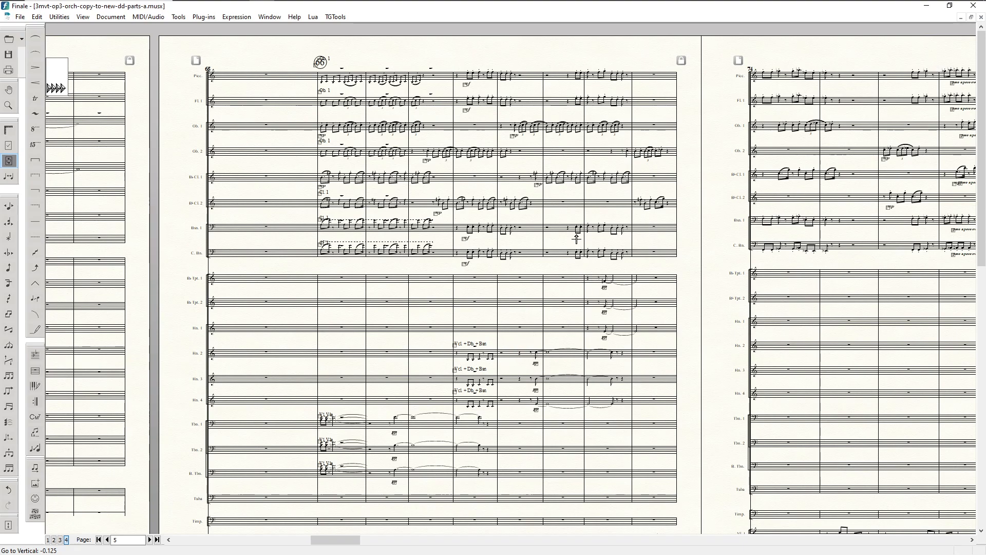
scroll(478, 332, "down", 1)
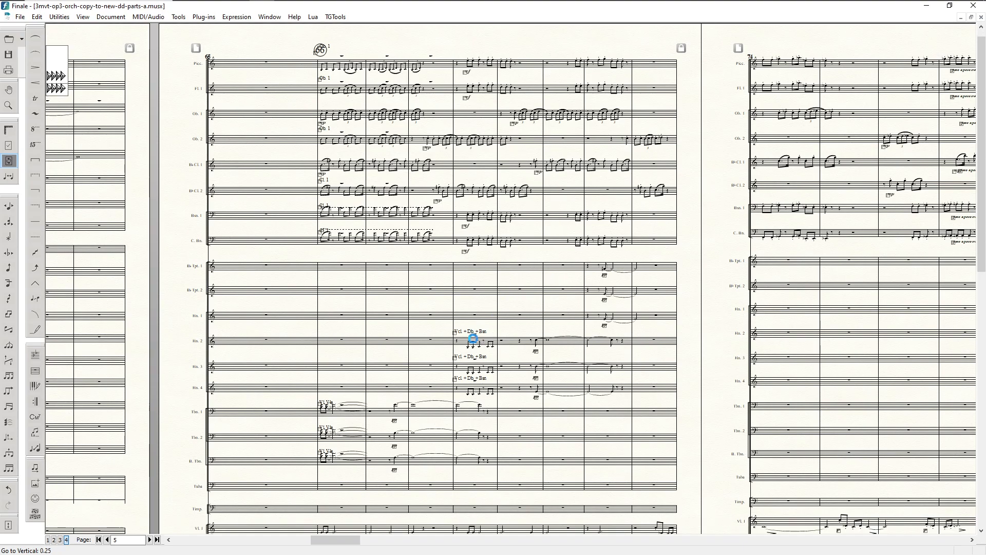
scroll(479, 331, "down", 12)
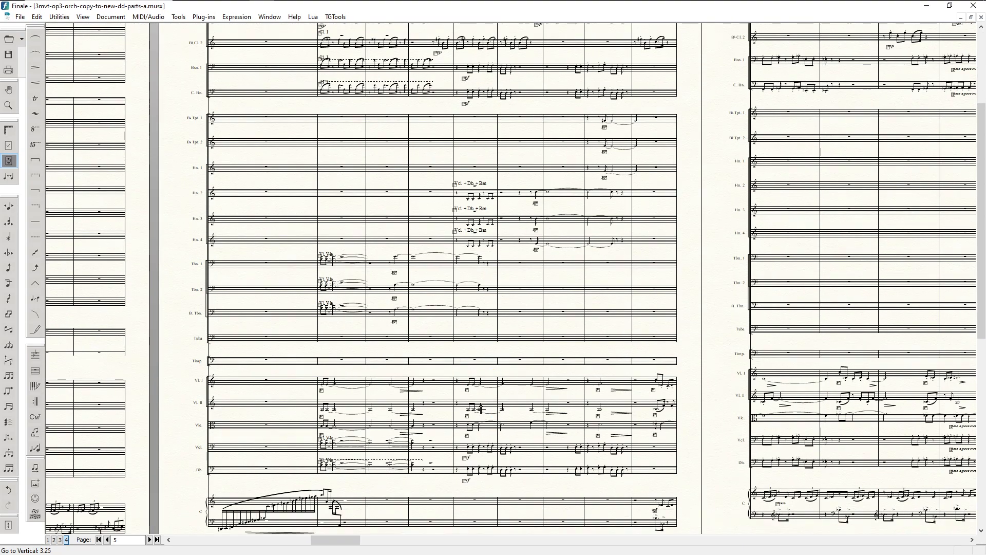
Remove the periods from the Horn 2 cue label at measure 69 so its expression text reads "Vcl + Db + Bsn"
double_click(454, 186)
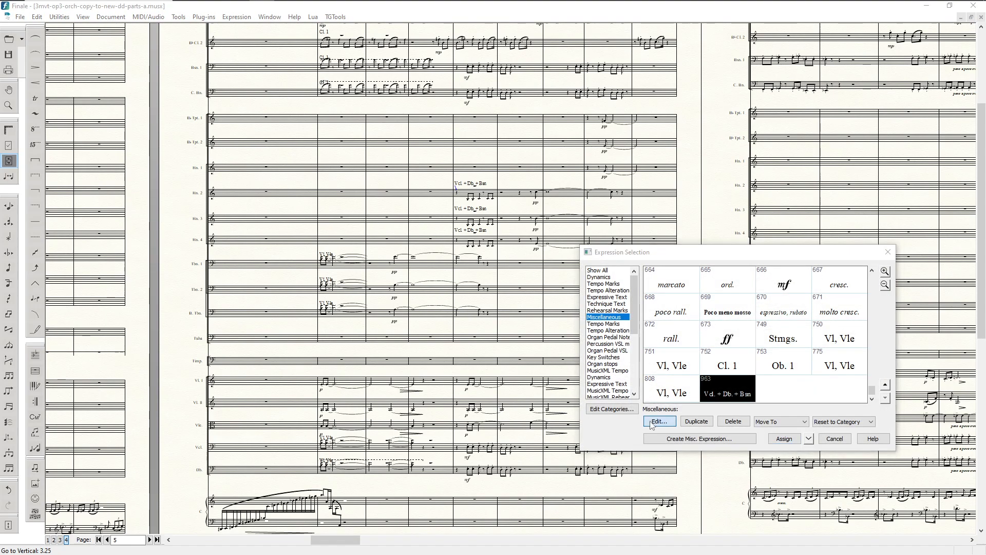
left_click_drag(719, 294, 606, 283)
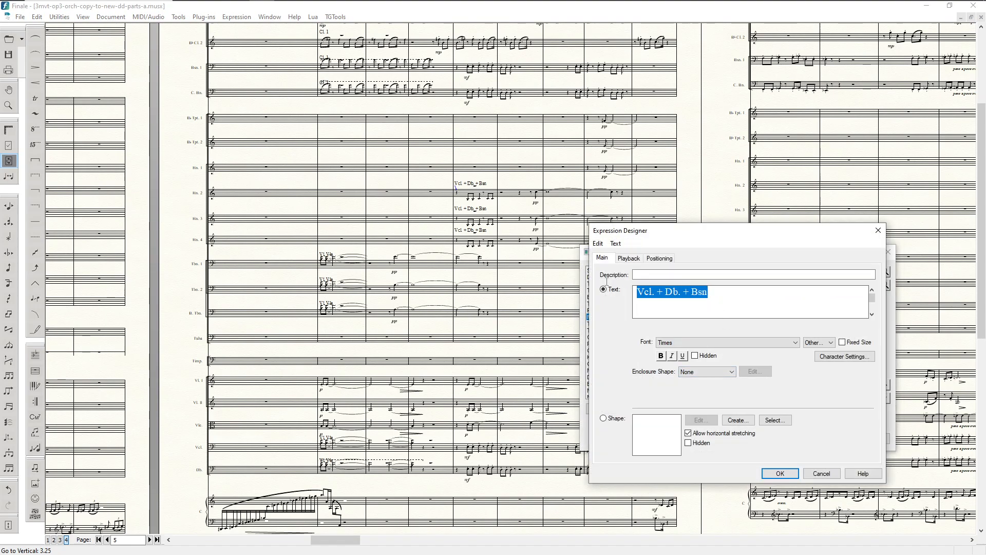
left_click(715, 293)
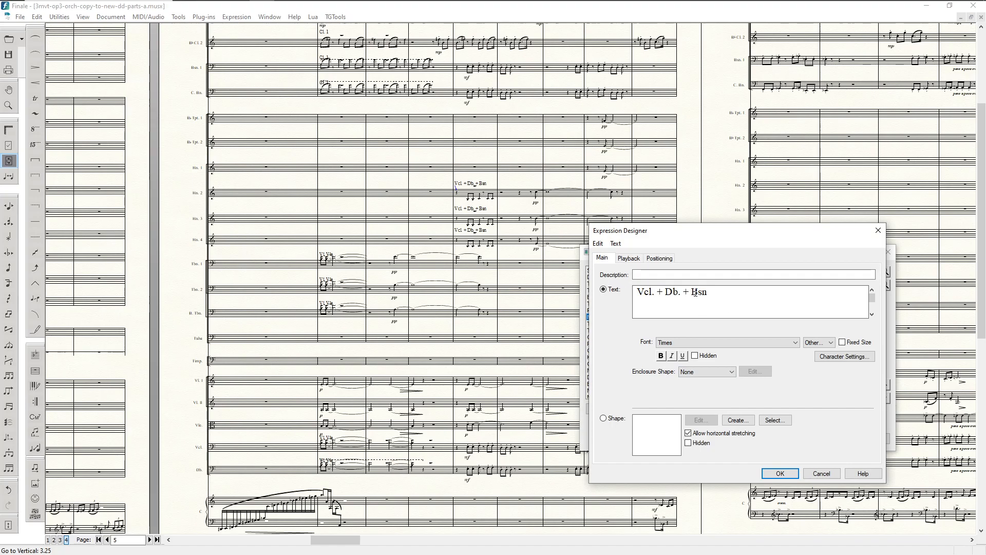
left_click(655, 292)
key("BackSpace")
left_click(674, 294)
key("BackSpace")
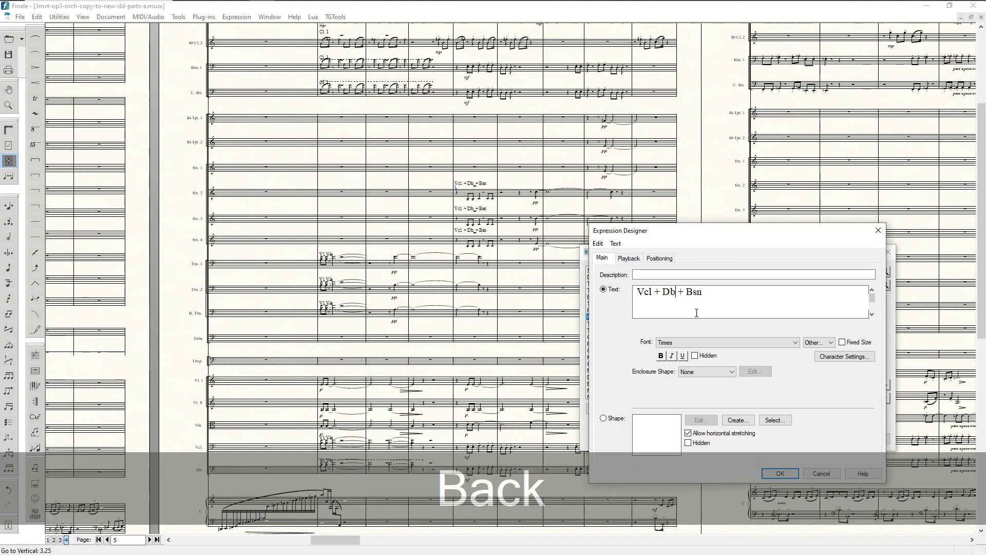
left_click(780, 473)
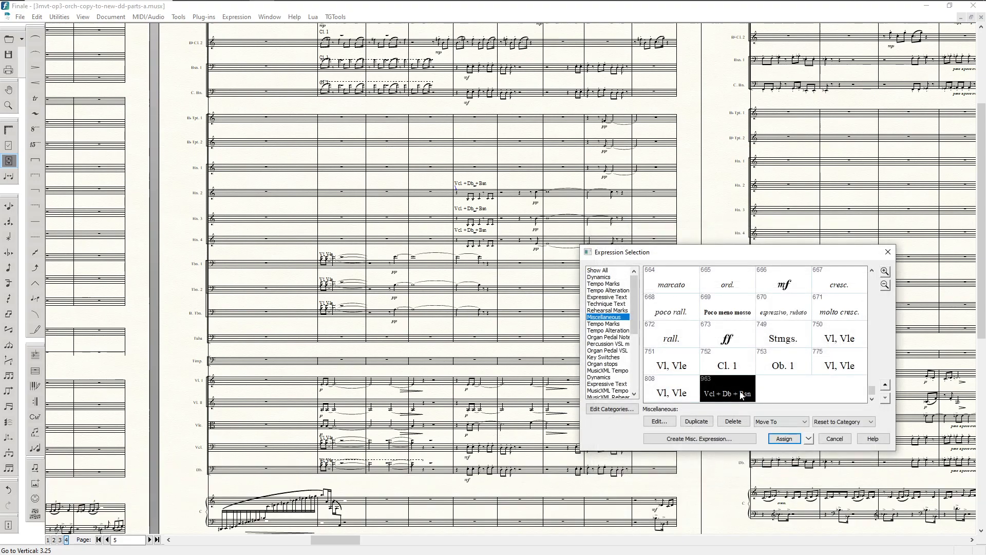
Copy the text "Vcl + Db + Bsn" from expression 963 and leave the expression dialogs without further changes
left_click(659, 422)
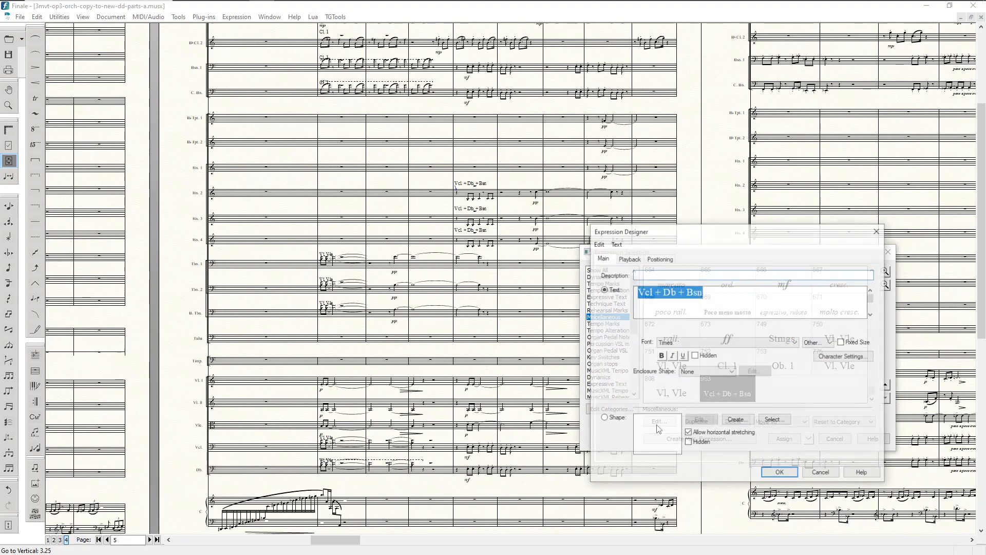
key("ctrl+c")
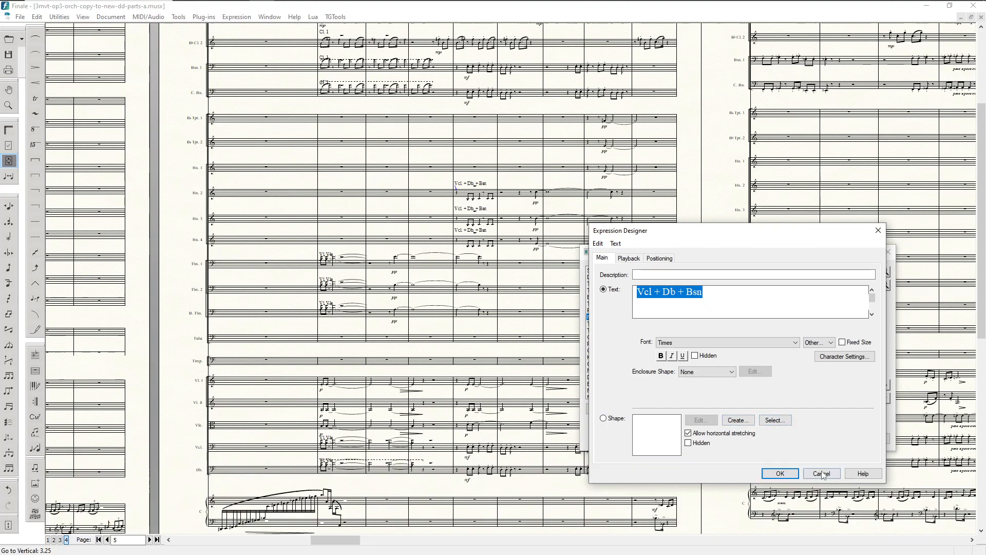
left_click(822, 473)
left_click(835, 438)
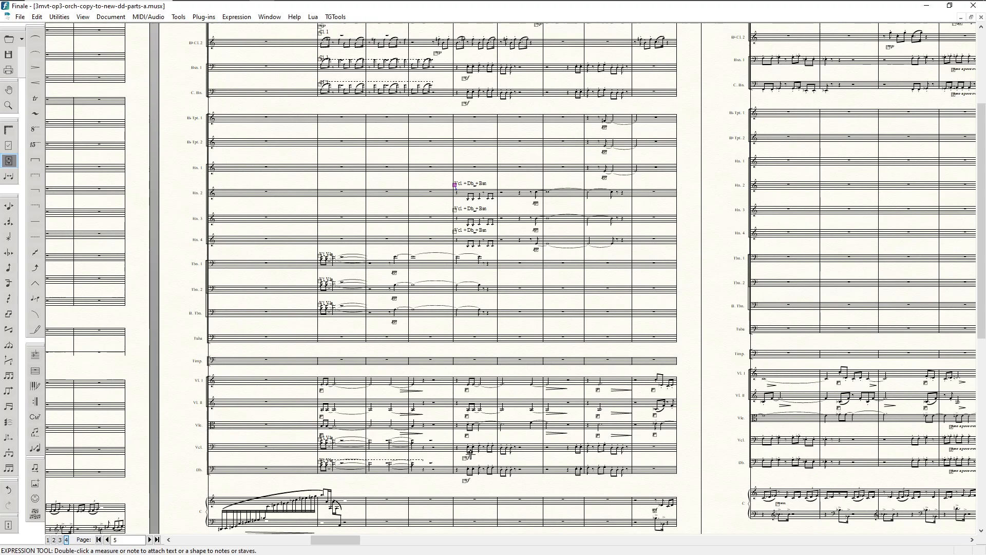
With the Selection tool, select measures 69–70 of the cello staff and open Add Cue Notes for them
key("2")
key("F2")
left_click(469, 453)
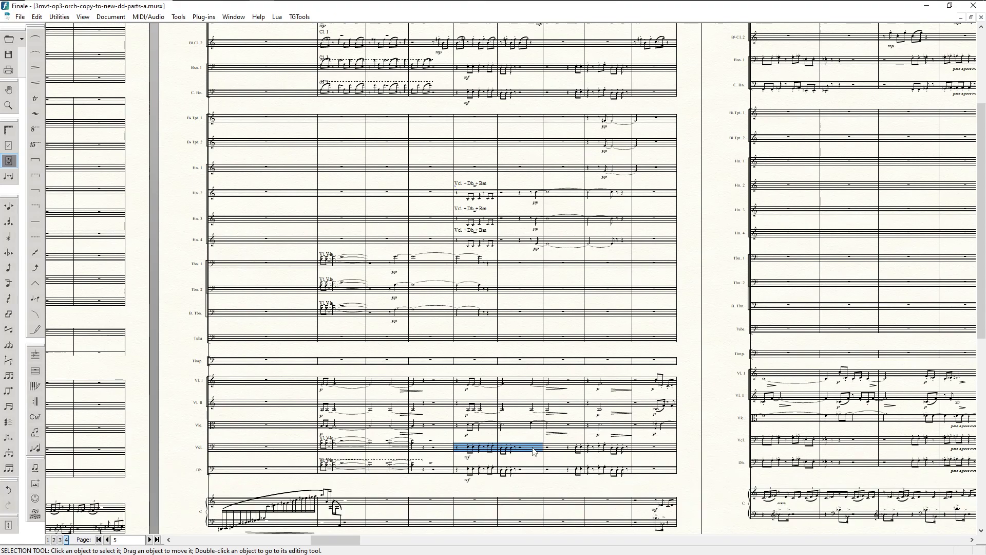
key("ctrl+alt+c")
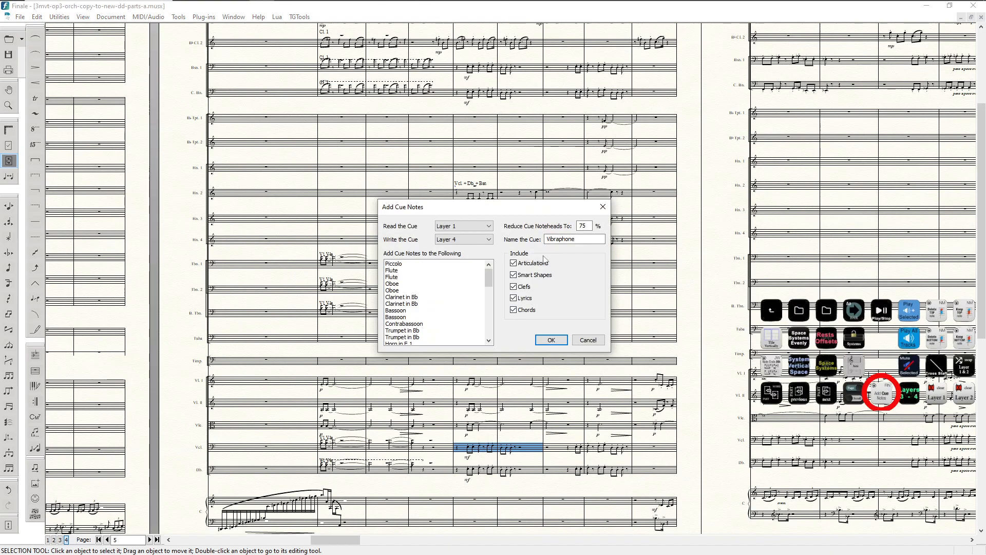
Name the cue "Vcl + Db + Bsn" and exclude articulations and clefs from the cue notes
double_click(582, 240)
key("ctrl+v")
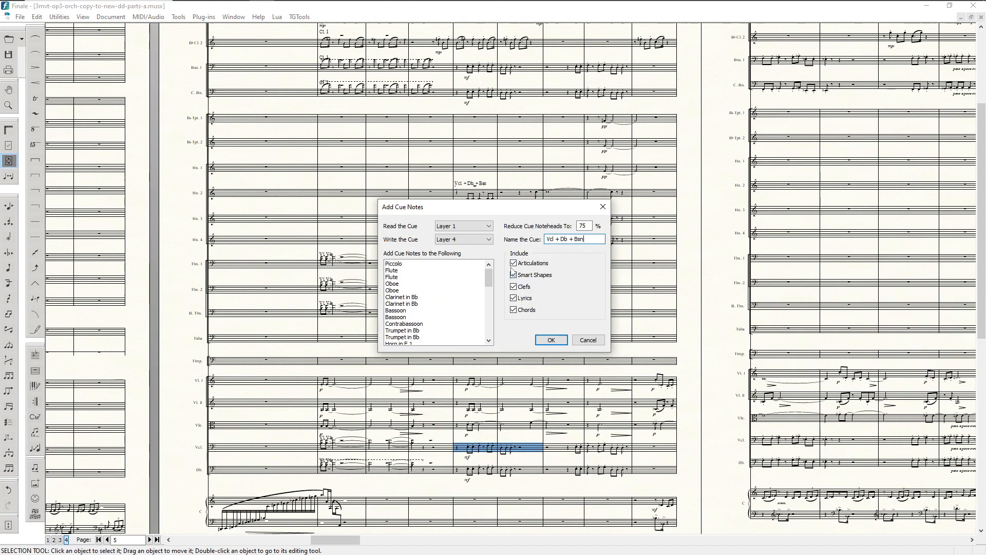
left_click(513, 263)
left_click(514, 287)
left_click(514, 298)
Add the cue notes to both Trumpet in Bb staves and Horn in F 1, leaving out smart shapes
scroll(453, 311, "down", 1)
left_click(417, 311)
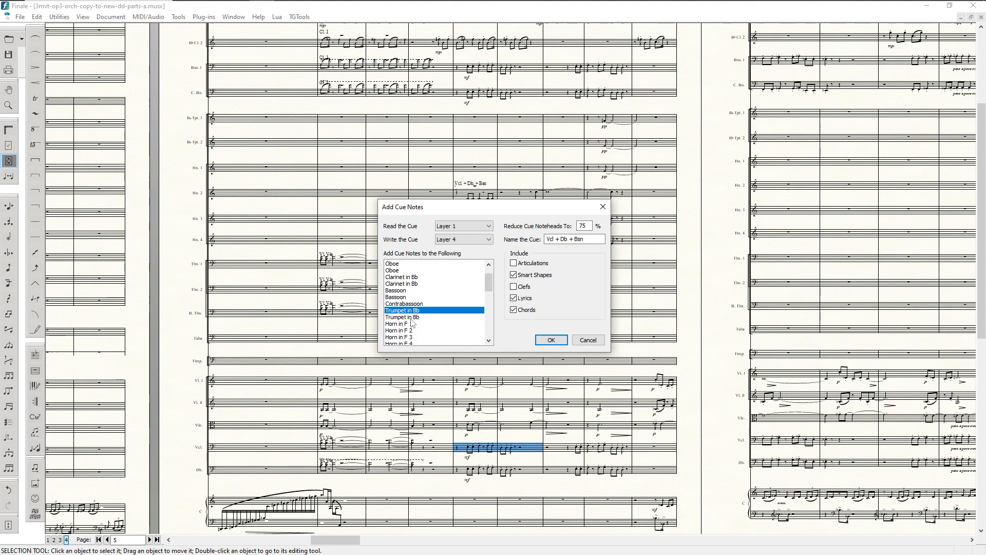
left_click(409, 324, "shift")
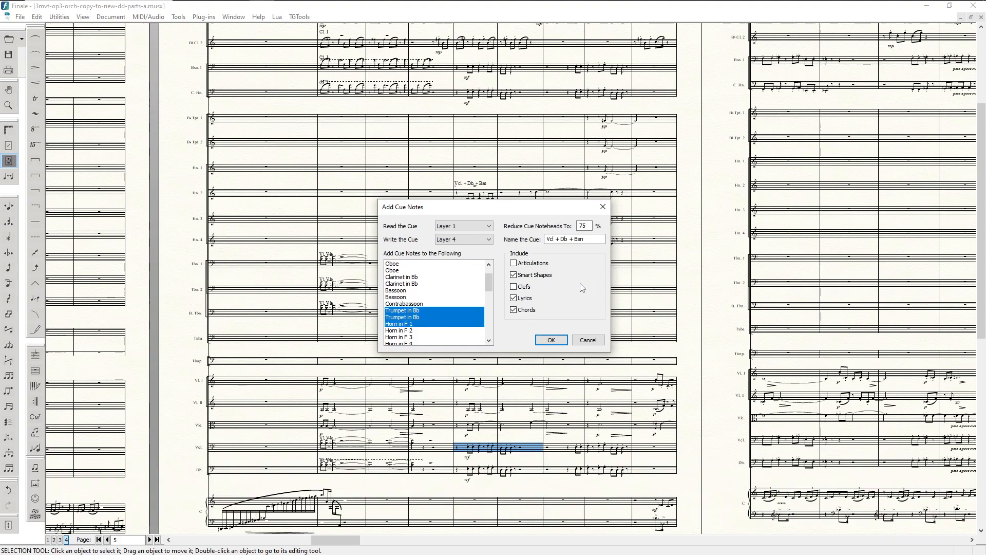
left_click(535, 276)
left_click(560, 345)
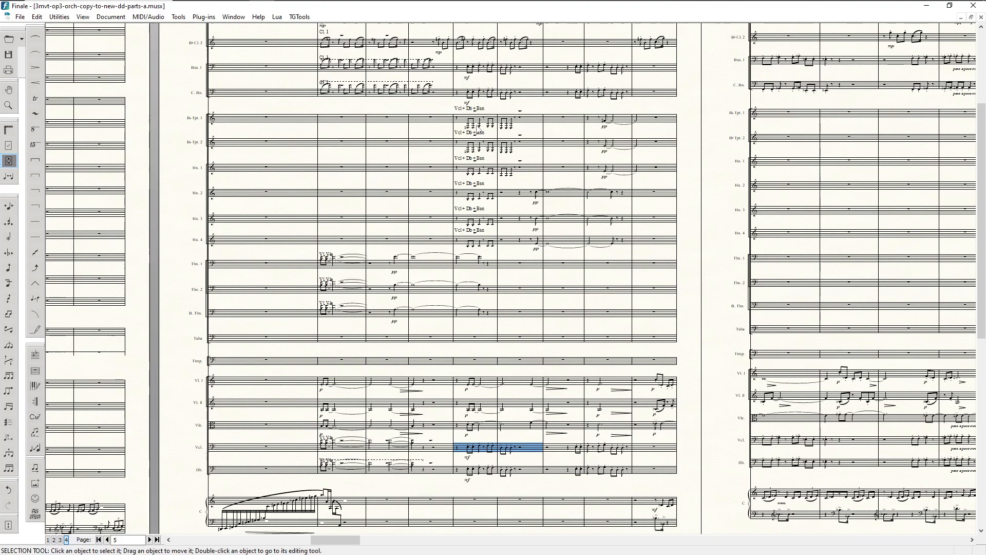
Transpose the two-measure cue passages in the Bb Trumpet 1 and Bb Trumpet 2 staves up an octave
scroll(483, 137, "up", 5)
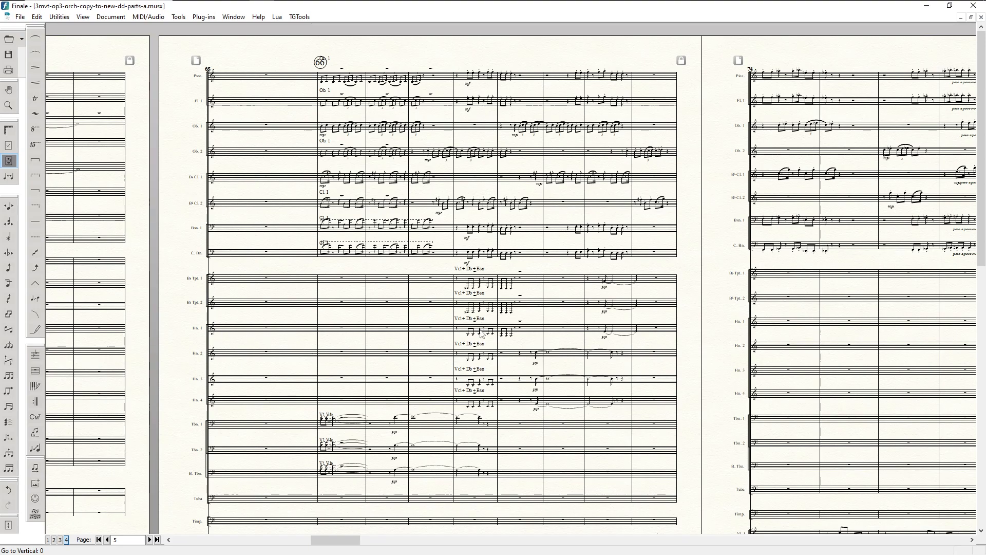
left_click(461, 277)
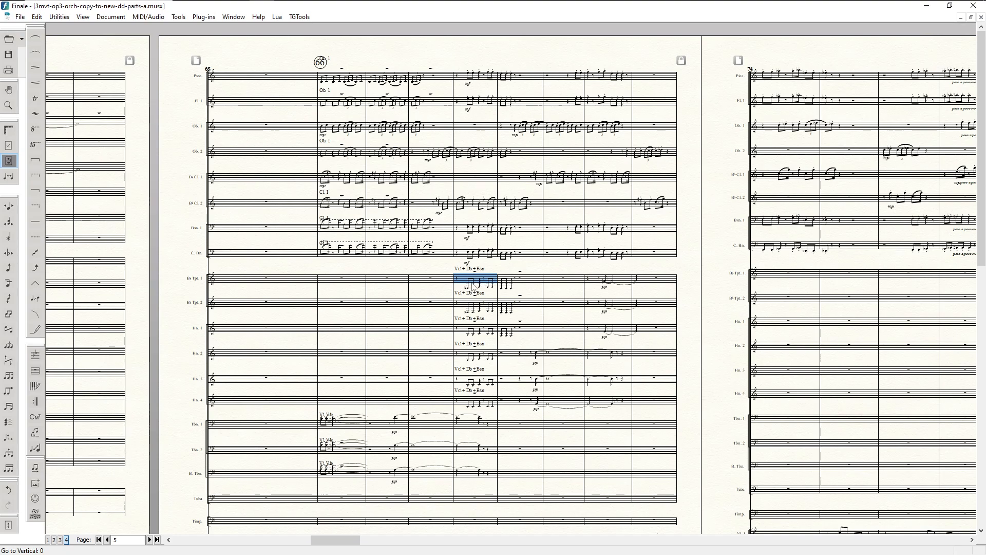
left_click(537, 282, "shift")
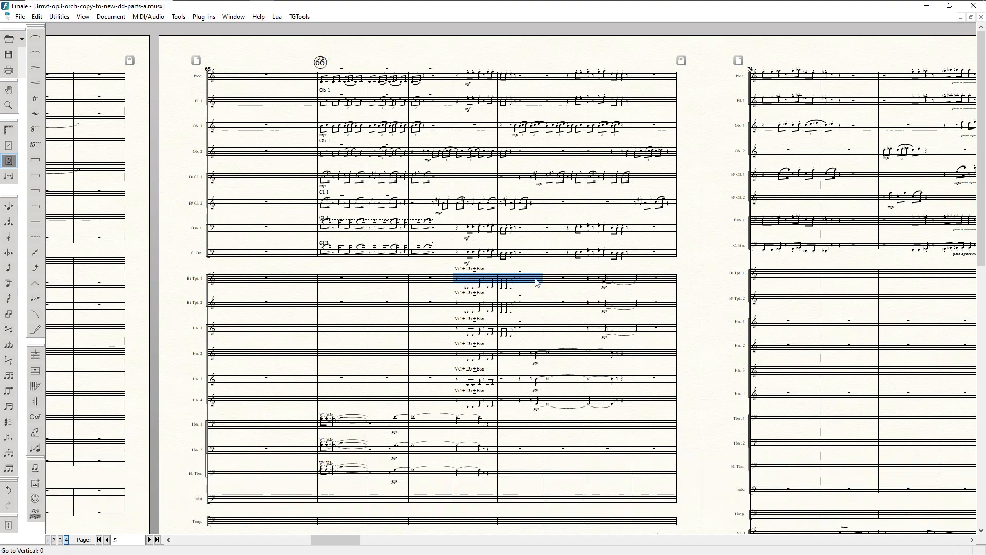
key("9")
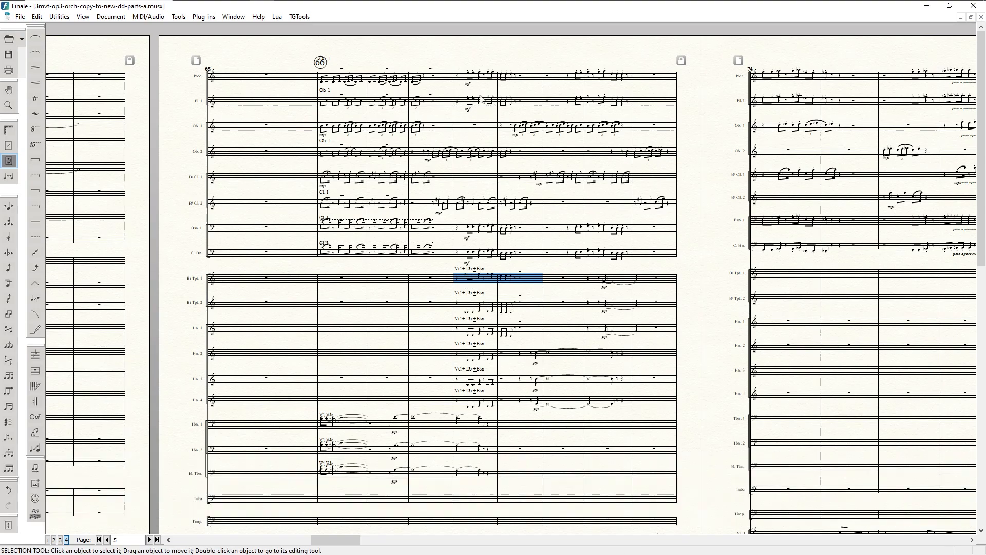
left_click(463, 303)
left_click(532, 307, "shift")
key("9")
key("9")
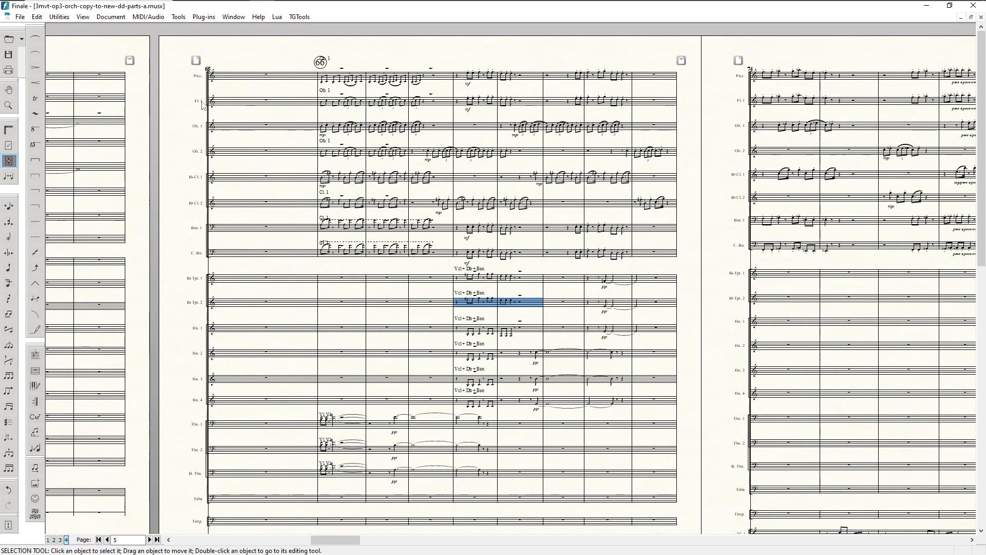
Duplicate the "Vcl + Db + Bsn" expression starting from the cue label above the Bb Trumpet 1 staff
scroll(524, 308, "down", 5)
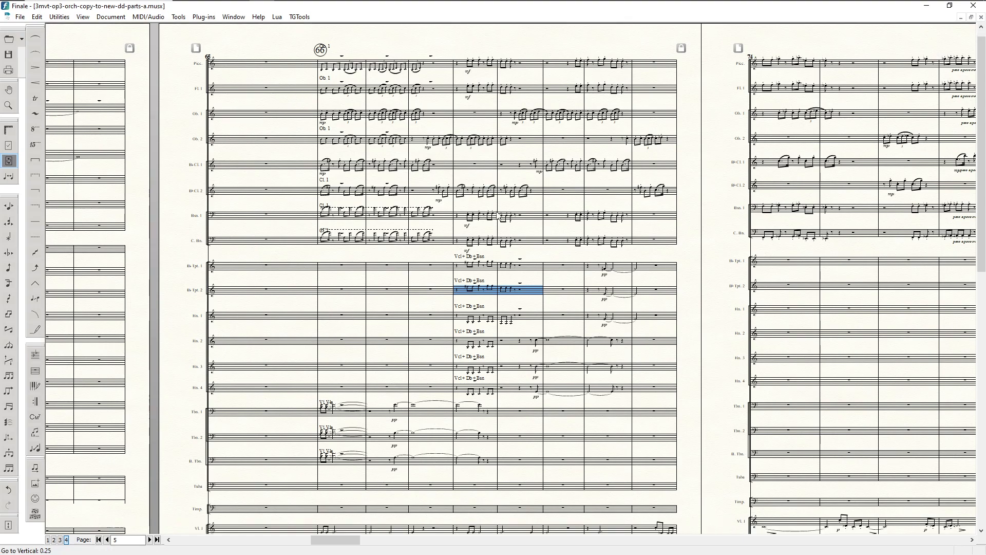
scroll(502, 337, "up", 5)
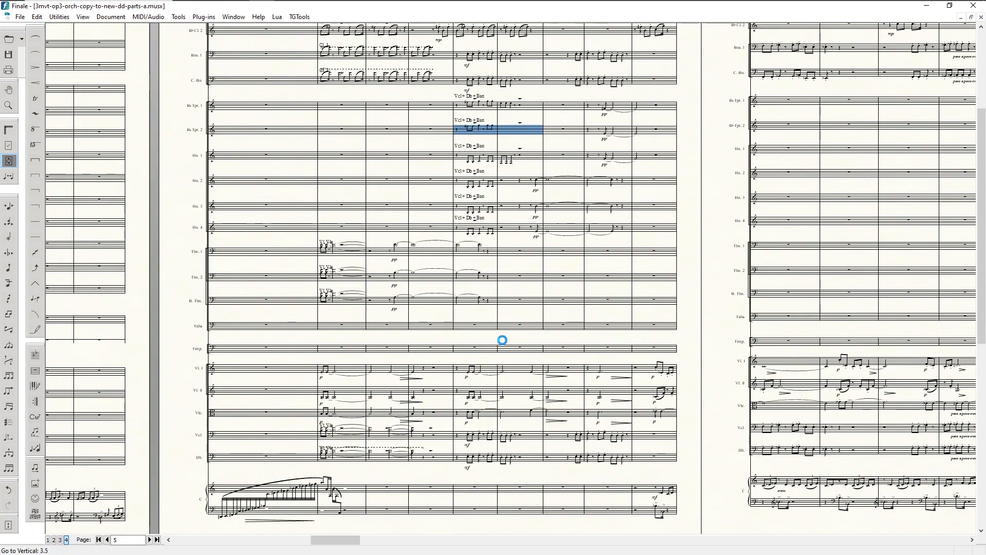
scroll(504, 233, "up", 1)
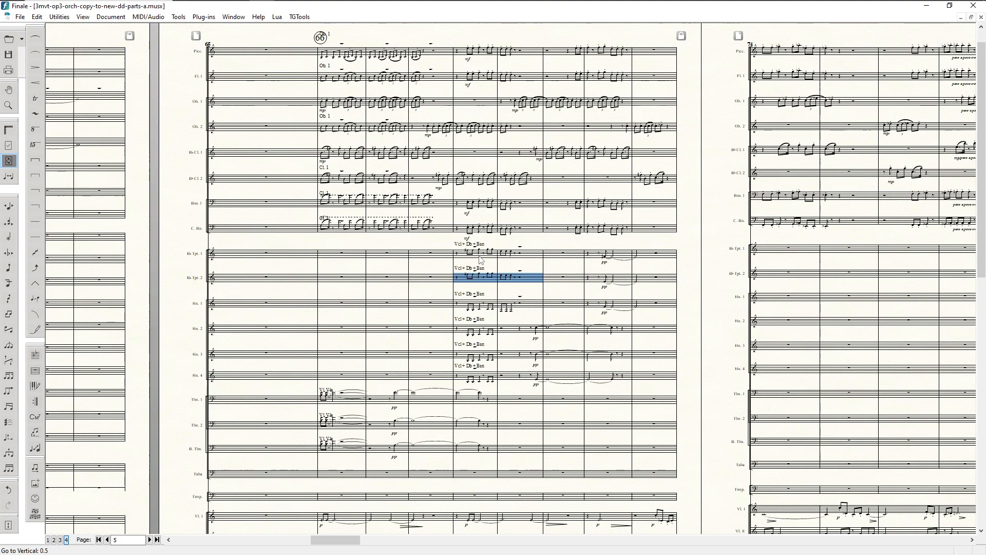
key("F8")
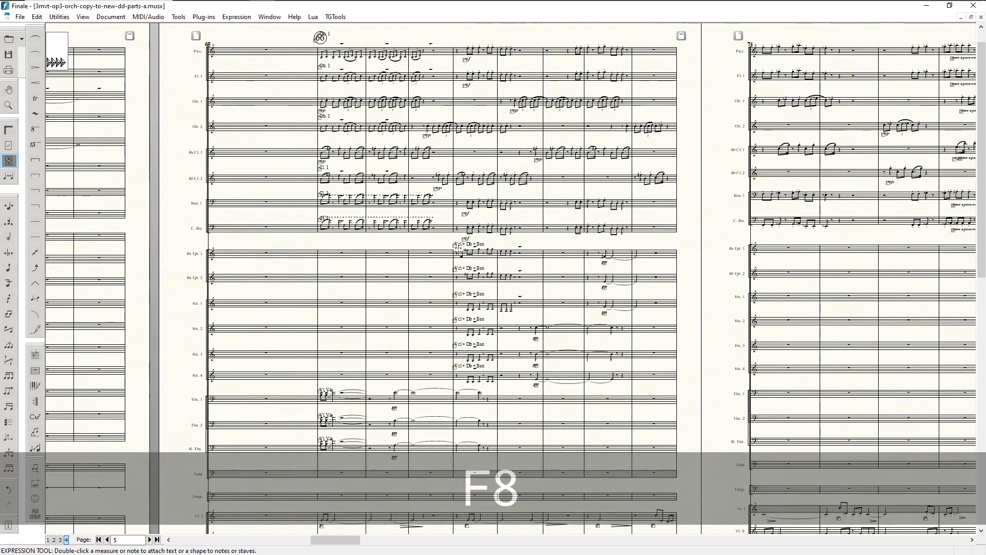
double_click(455, 245)
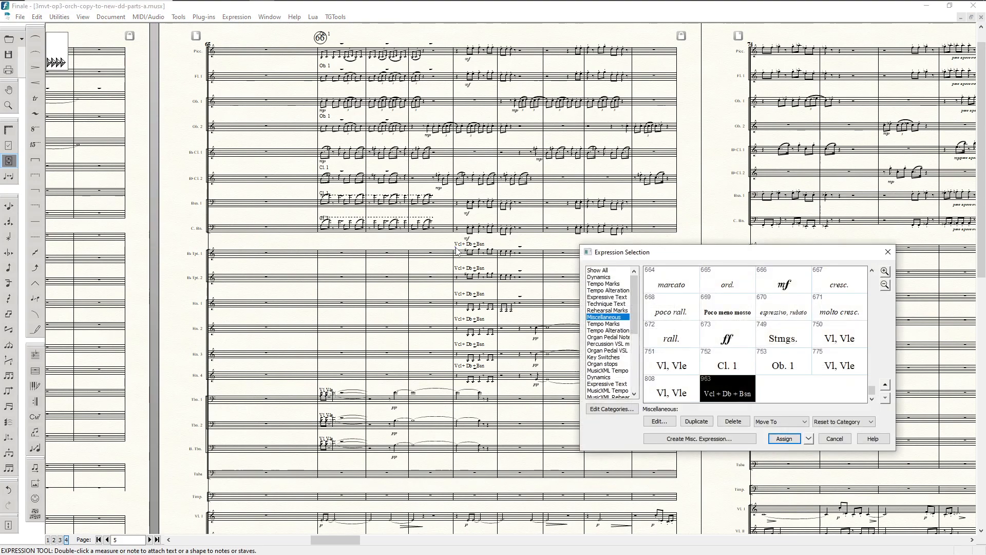
left_click(659, 422)
left_click(822, 473)
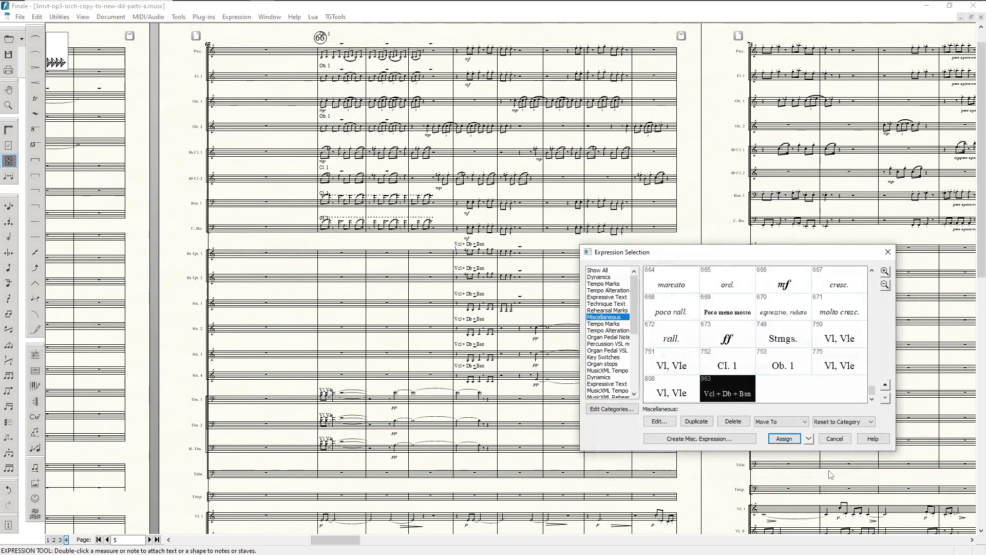
left_click(698, 422)
Set the duplicated expression's text to "Picc + Fl" and assign it as the Bb Trumpet 1 cue label
left_click(661, 421)
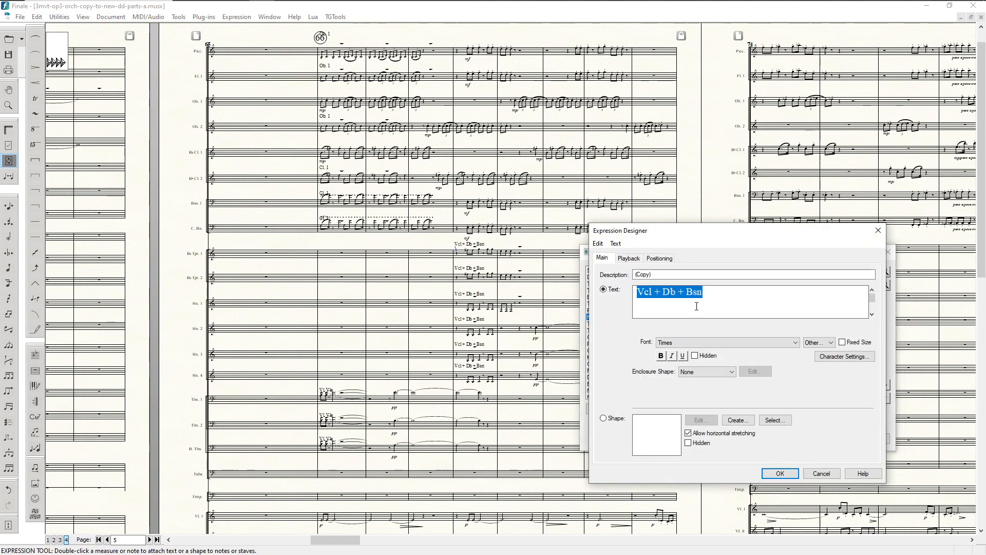
type("Fluit")
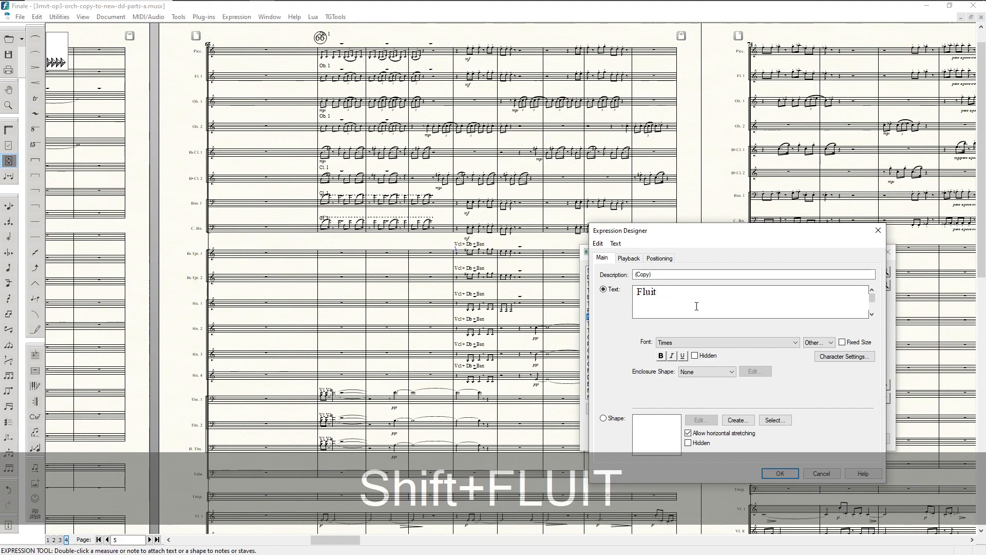
key("BackSpace")
key("BackSpace")
key("BackSpace")
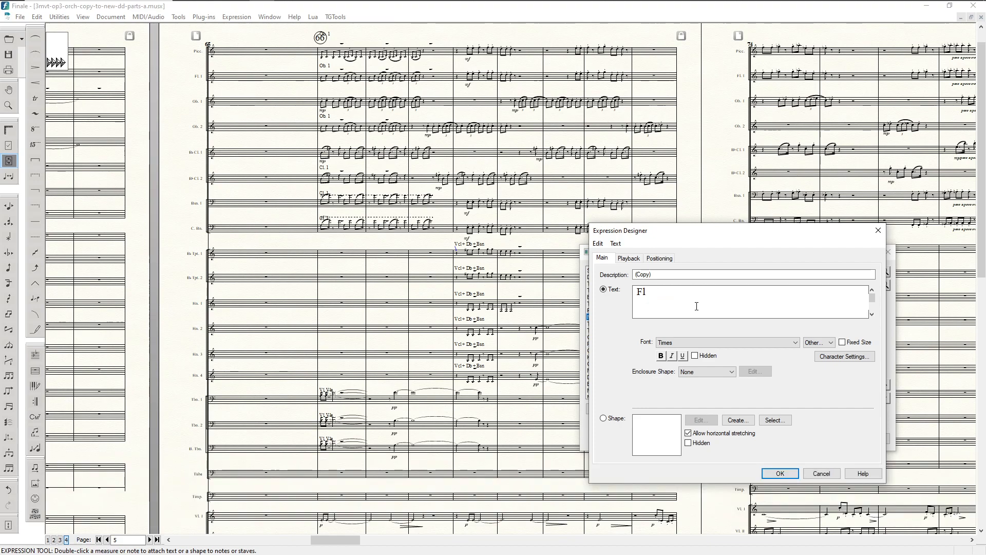
key("Left")
key("Left")
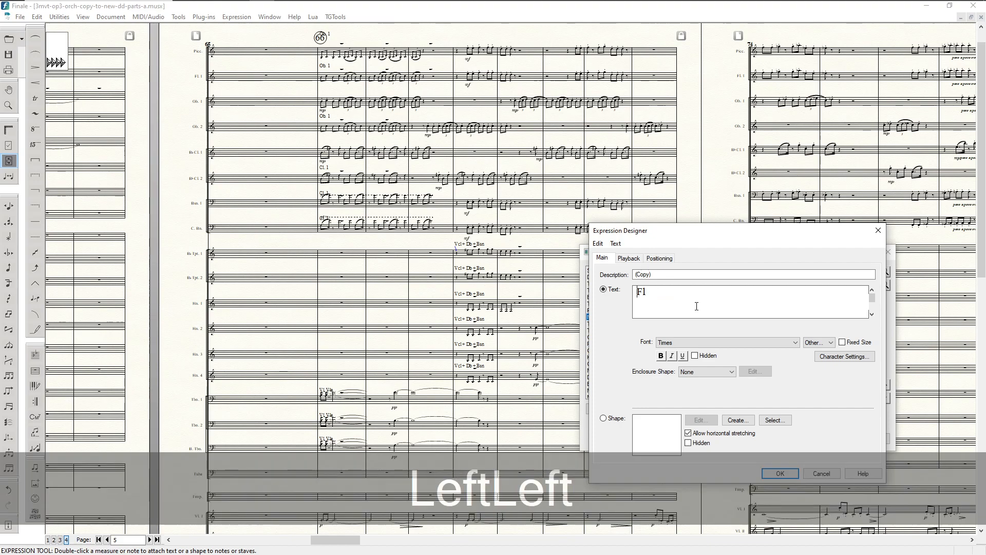
type("pic +")
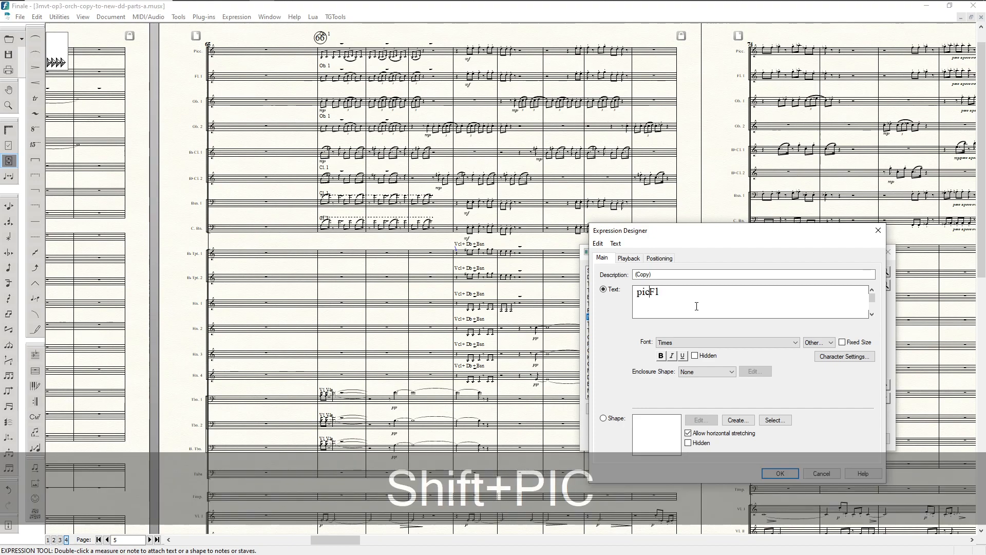
key("Left")
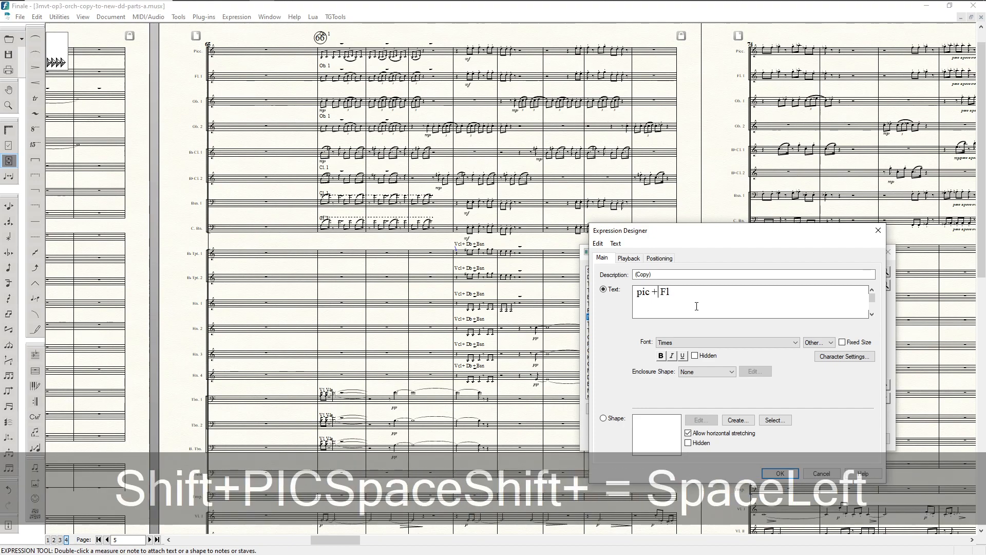
key("BackSpace")
type("P")
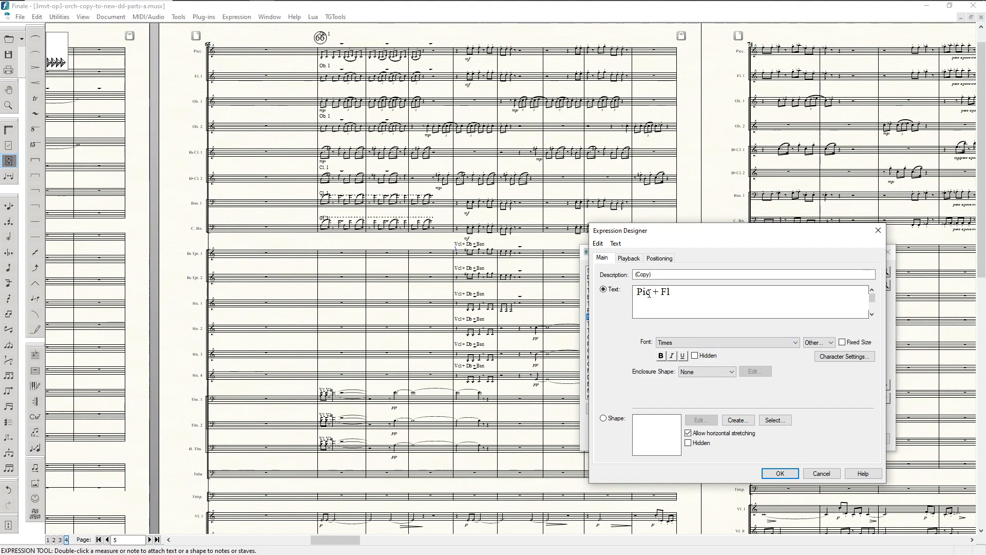
type("c")
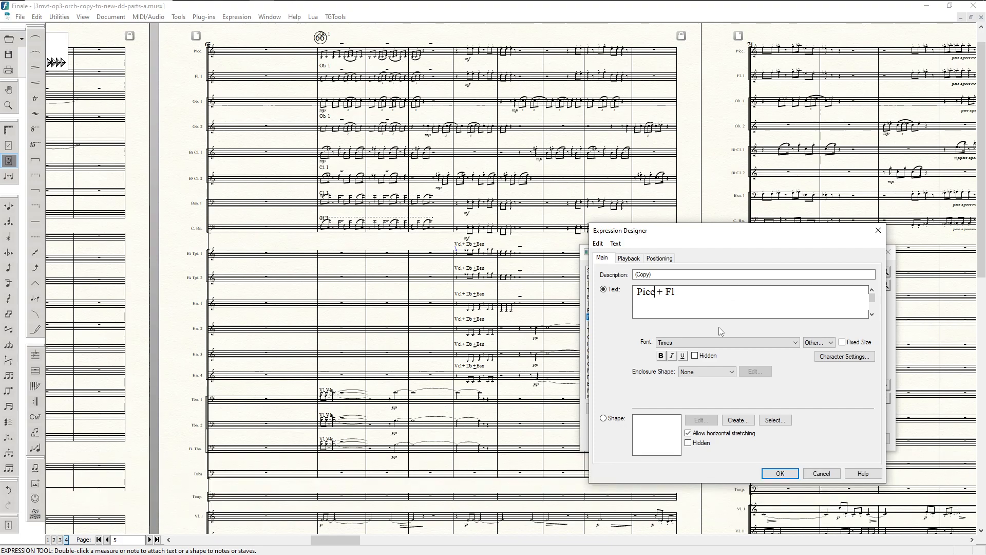
left_click(781, 473)
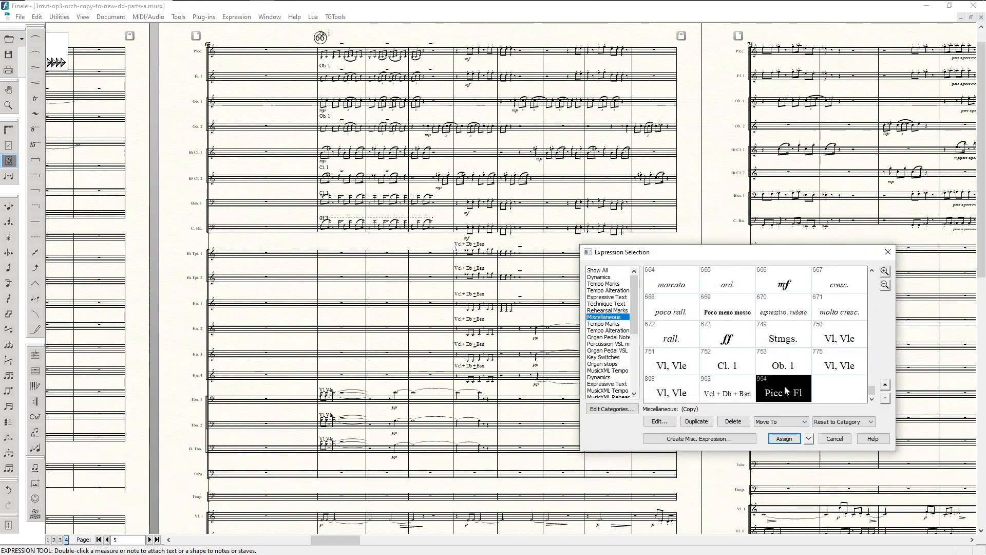
double_click(778, 394)
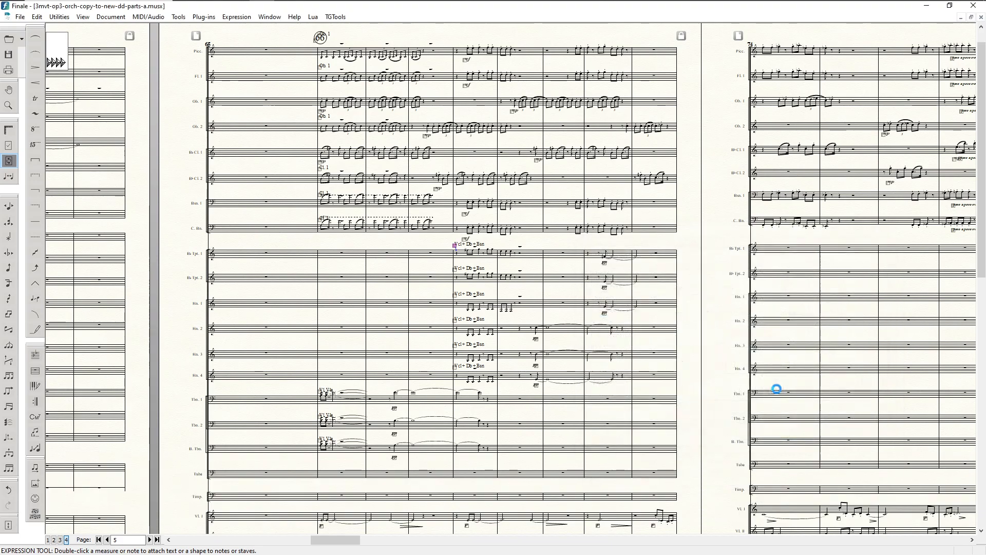
Copy the text of the "Picc + Fl" expression and leave the Bb Trumpet 2 cue label without assigning anything
double_click(454, 269)
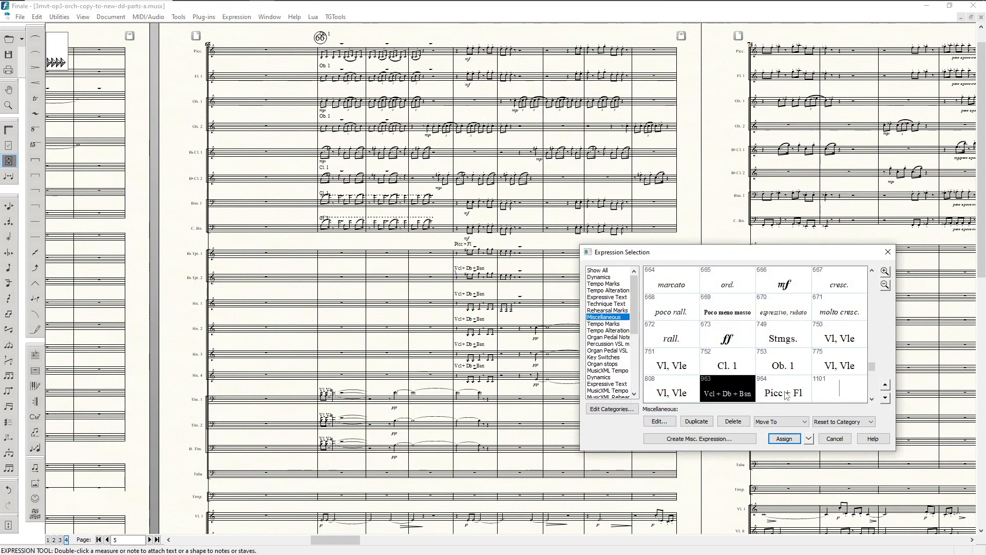
key("Right")
left_click(659, 422)
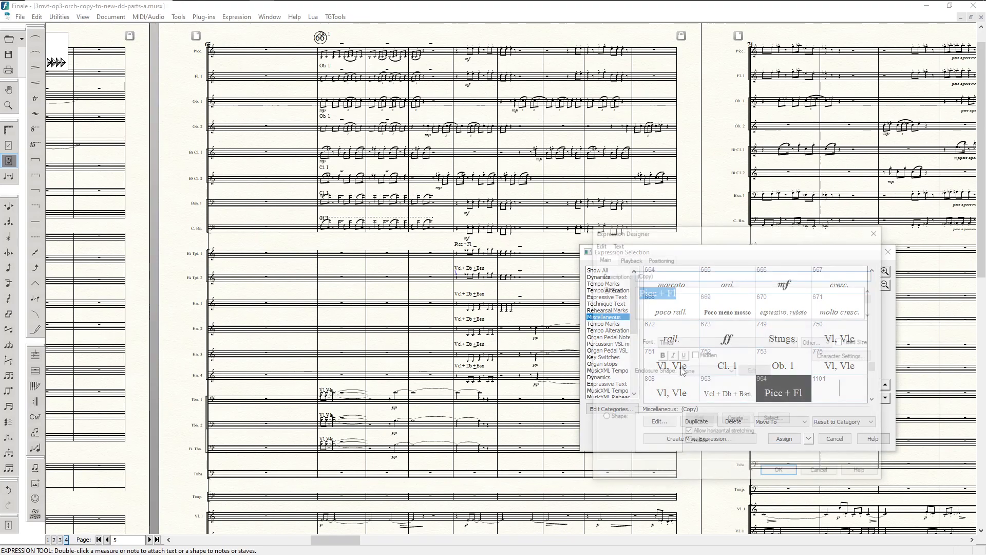
key("ctrl+c")
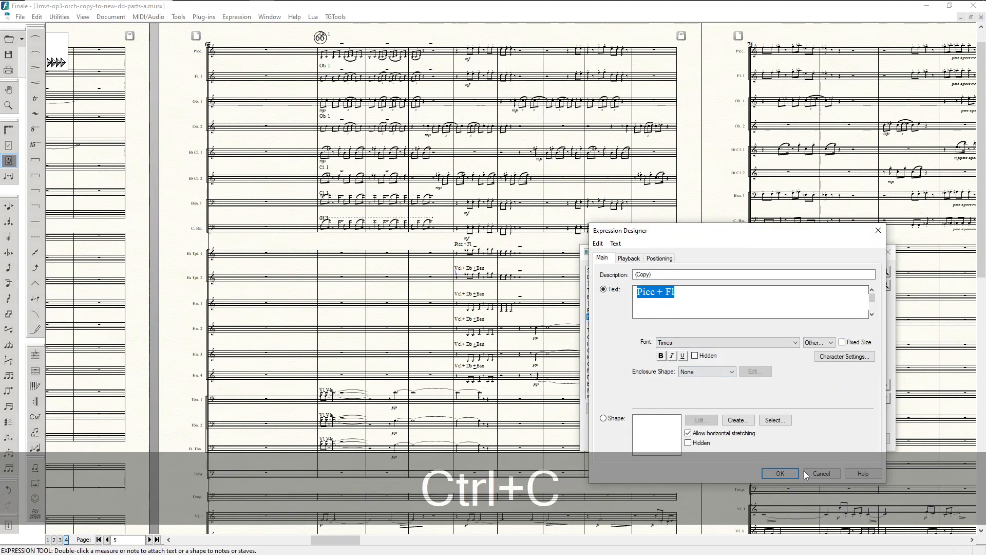
left_click(824, 473)
left_click(834, 439)
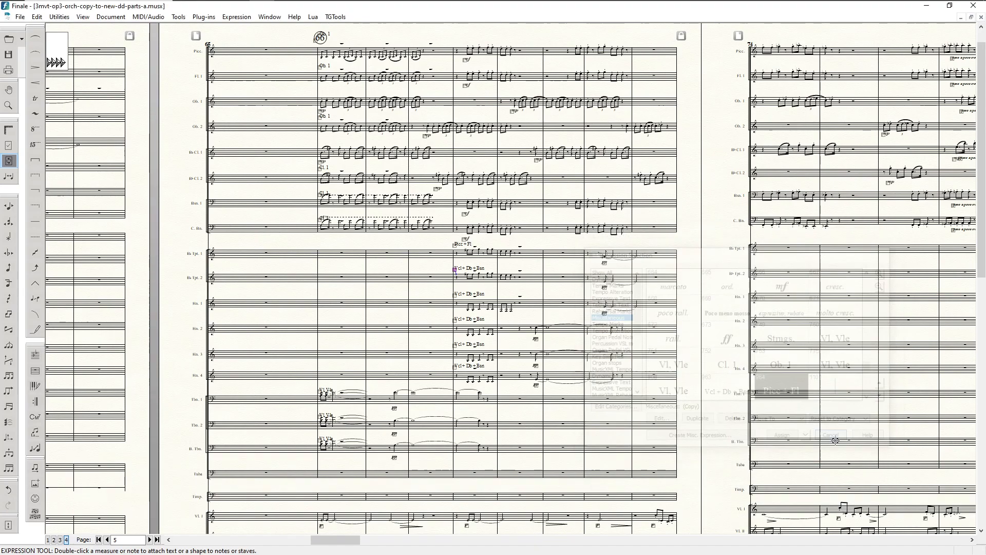
Try to relabel the Bb Trumpet 2 cue by replacing the "Vcl + Db + Bsn" expression's text with "Picc + Fl", and undo it
double_click(455, 271)
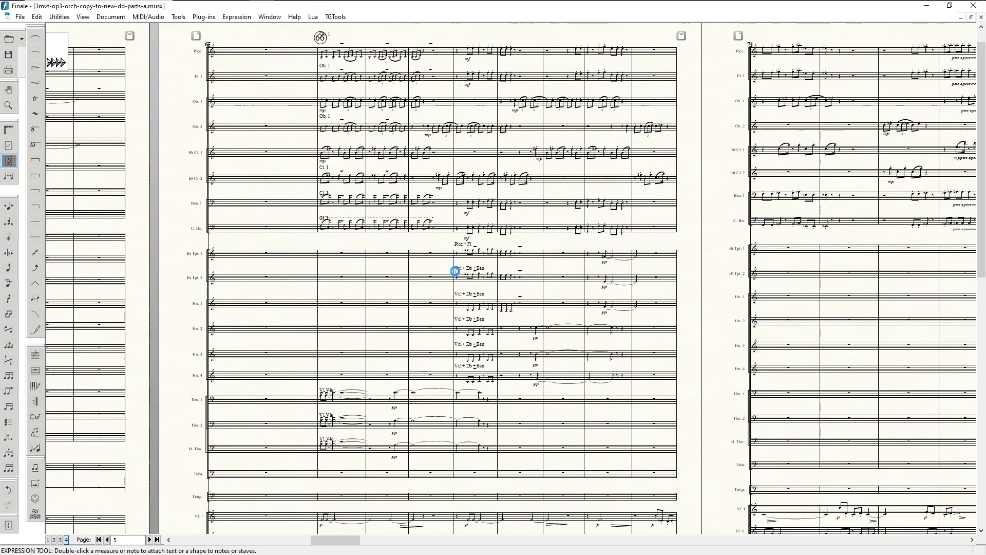
left_click(658, 421)
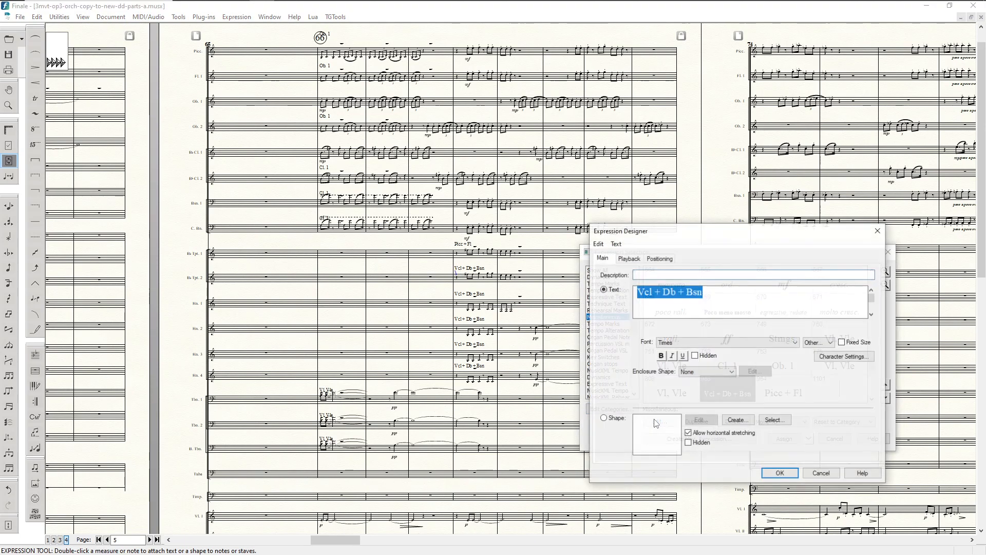
key("ctrl+v")
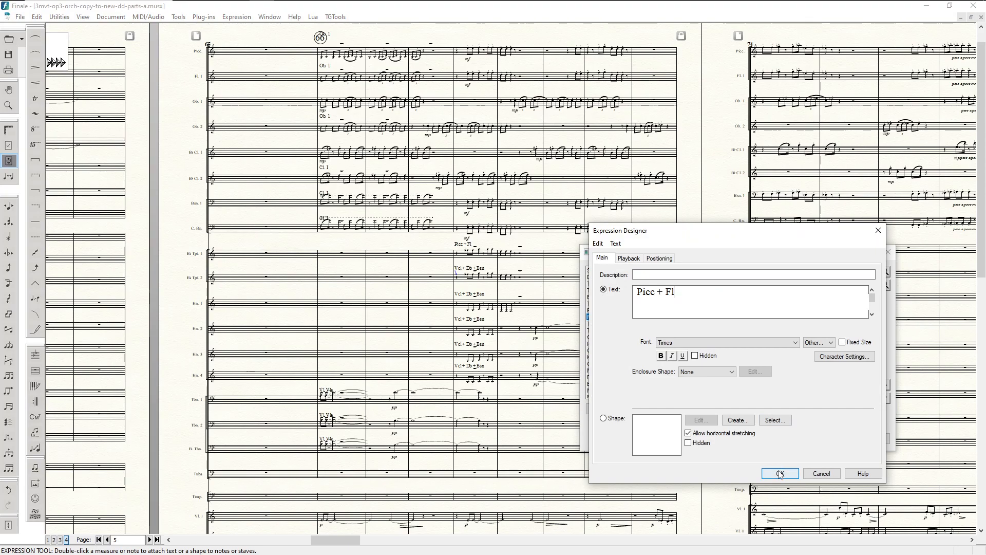
left_click(780, 474)
double_click(726, 392)
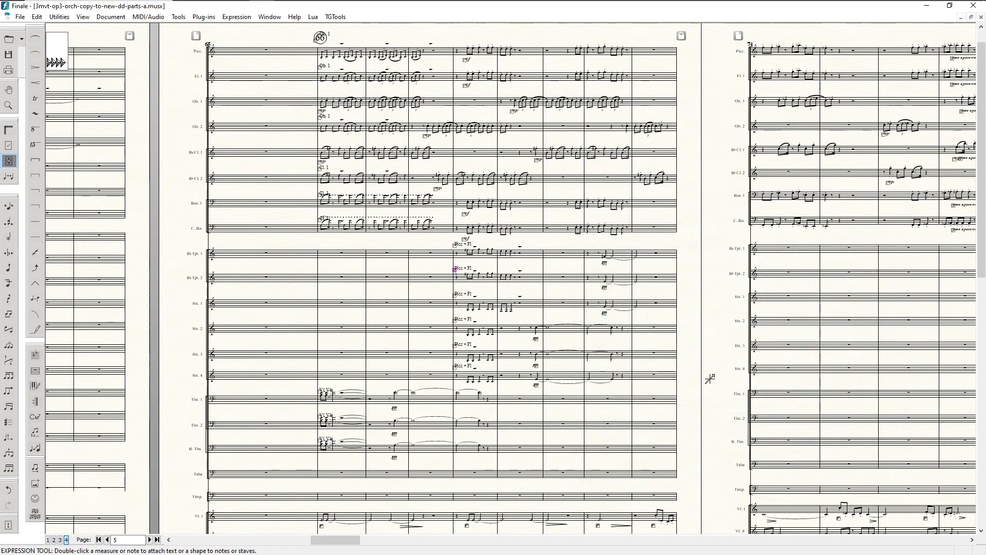
key("ctrl+z")
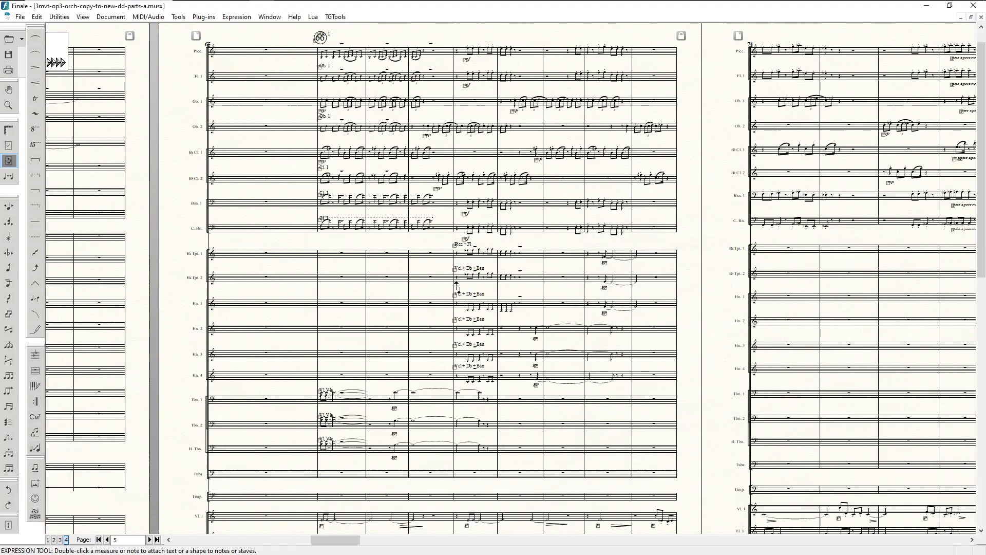
Duplicate the "Vcl + Db + Bsn" expression, set the copy's text to "Picc + Fl", and assign it as the Bb Trumpet 2 cue label
double_click(454, 271)
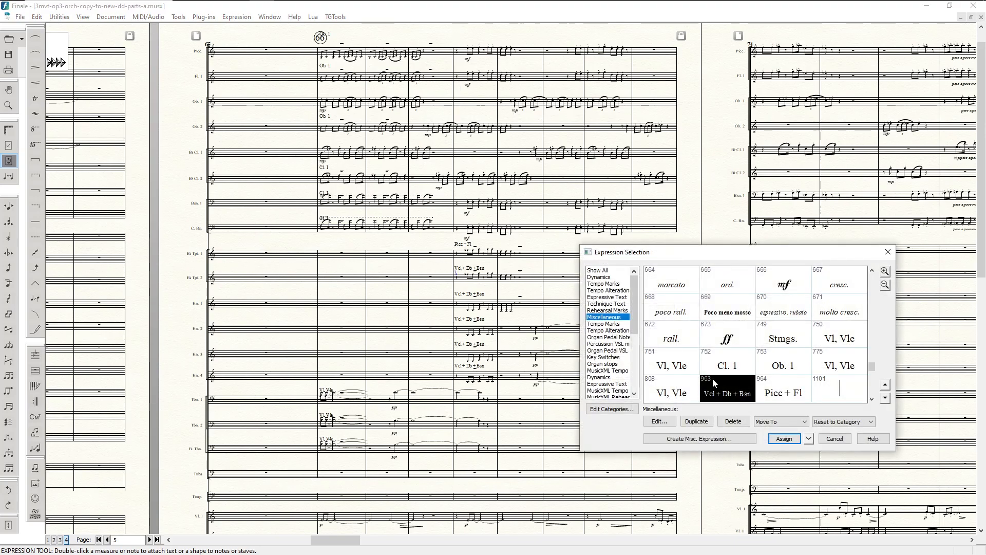
left_click(696, 421)
left_click(658, 421)
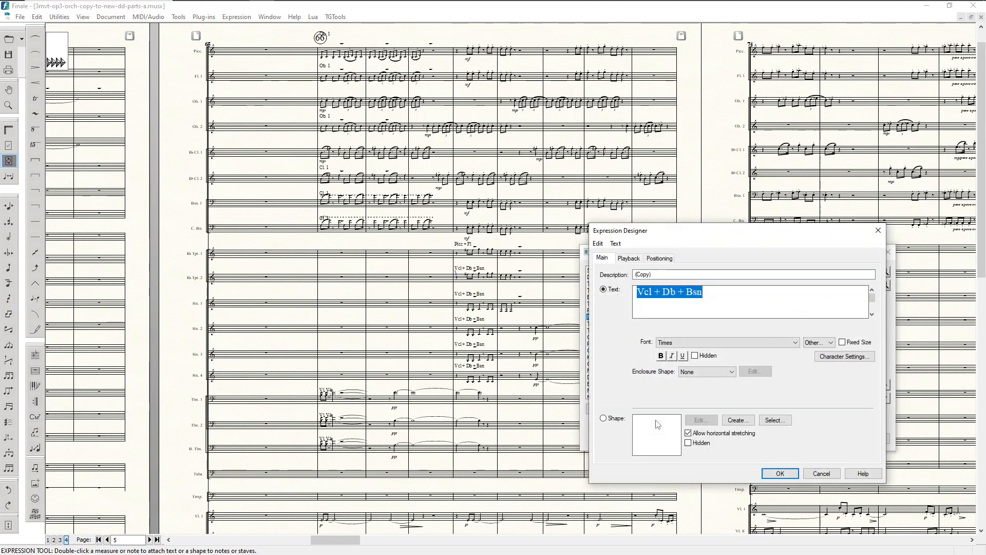
key("ctrl+v")
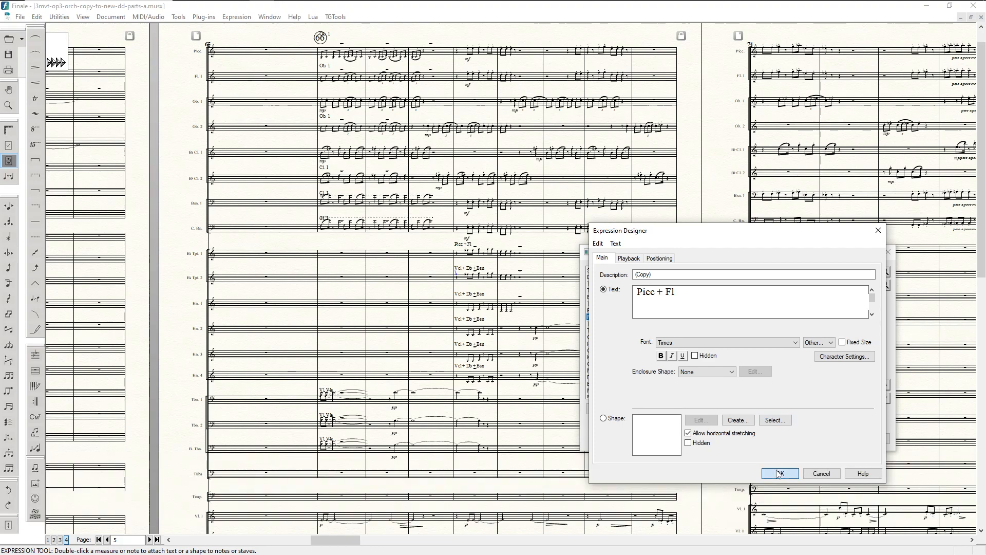
left_click(780, 474)
double_click(774, 393)
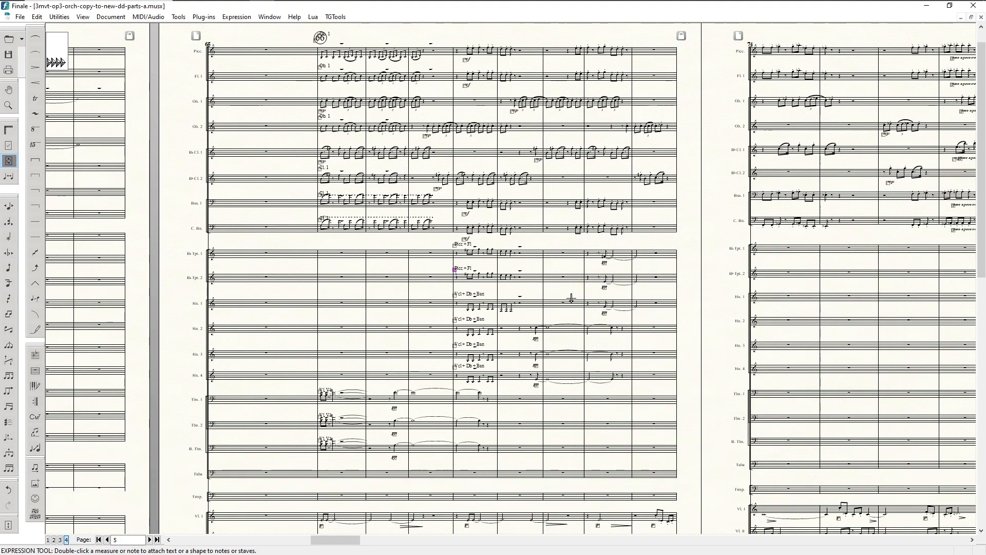
Examine the new trumpet and horn cue labels and the music in measures 74 to 81 for the next brass entries needing cues
scroll(561, 404, "down", 4)
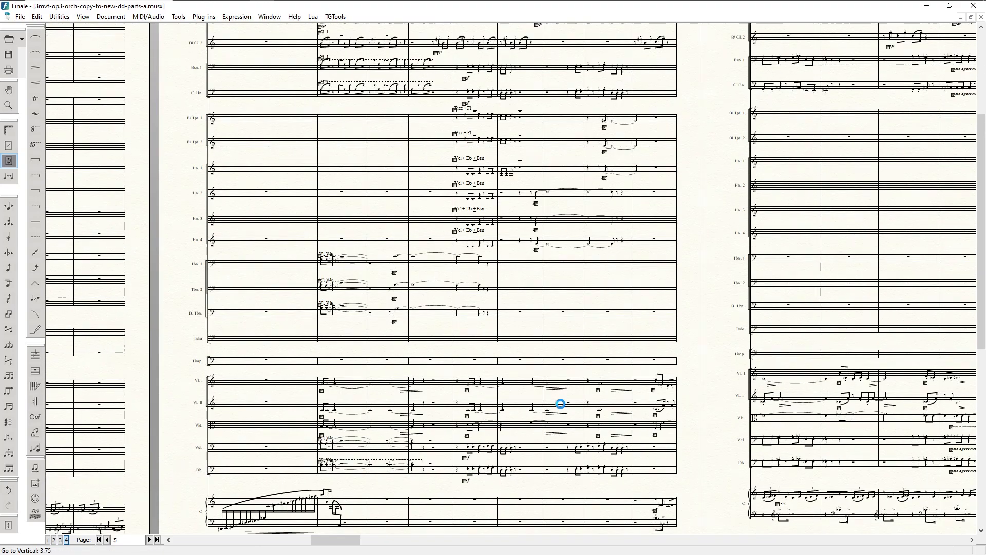
scroll(457, 349, "up", 1)
scroll(457, 349, "up", 4)
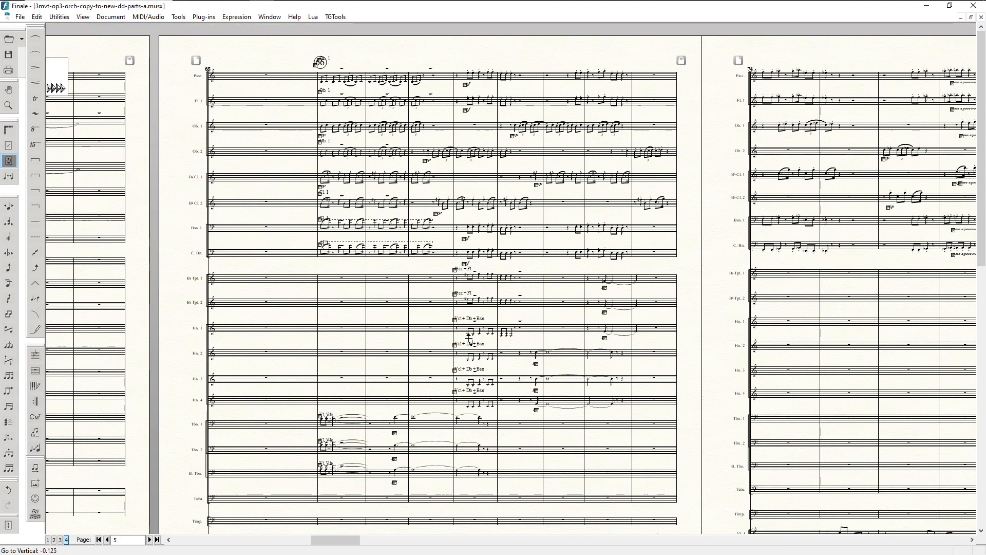
scroll(613, 299, "left", 1)
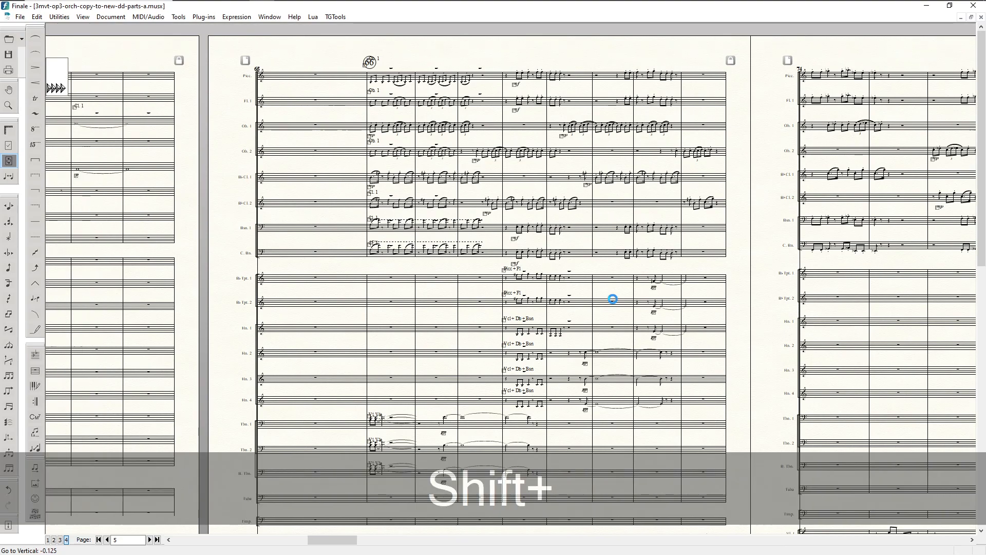
scroll(613, 299, "right", 1)
scroll(613, 299, "right", 1)
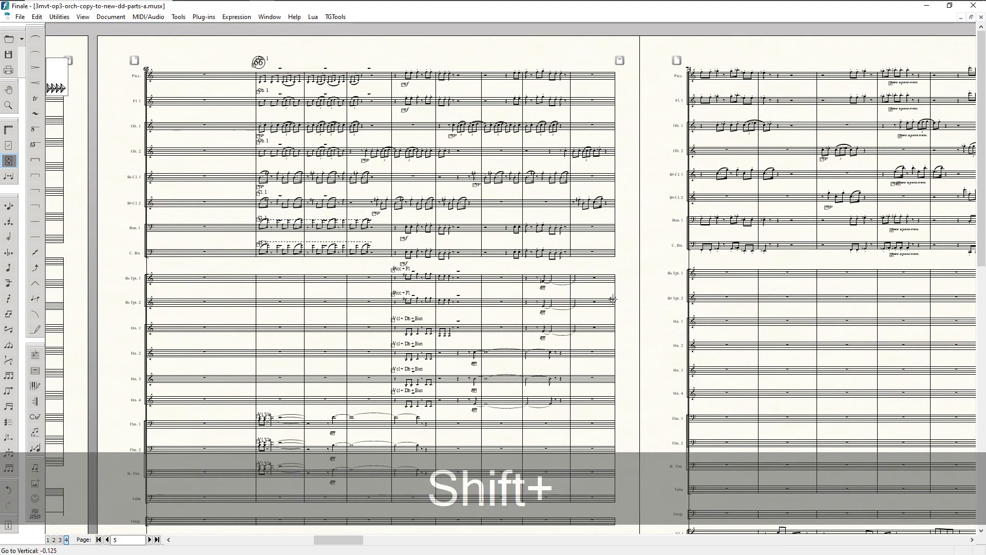
scroll(613, 299, "right", 3)
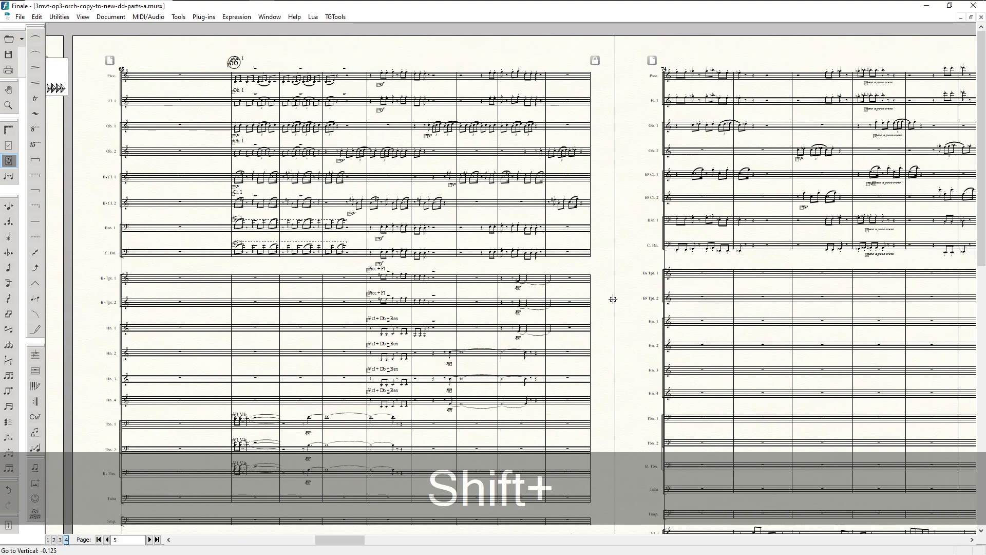
scroll(613, 299, "right", 8)
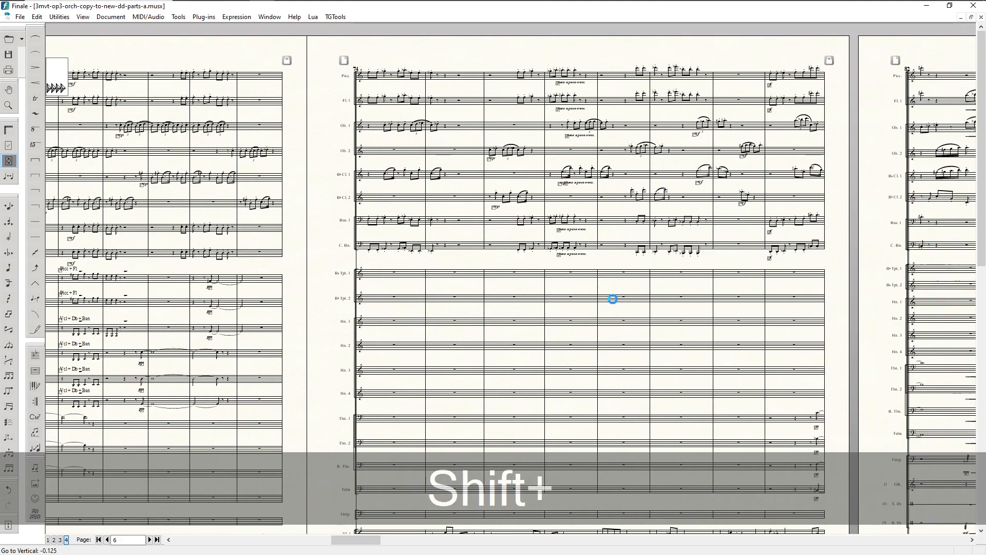
scroll(613, 299, "right", 1)
scroll(613, 308, "down", 3)
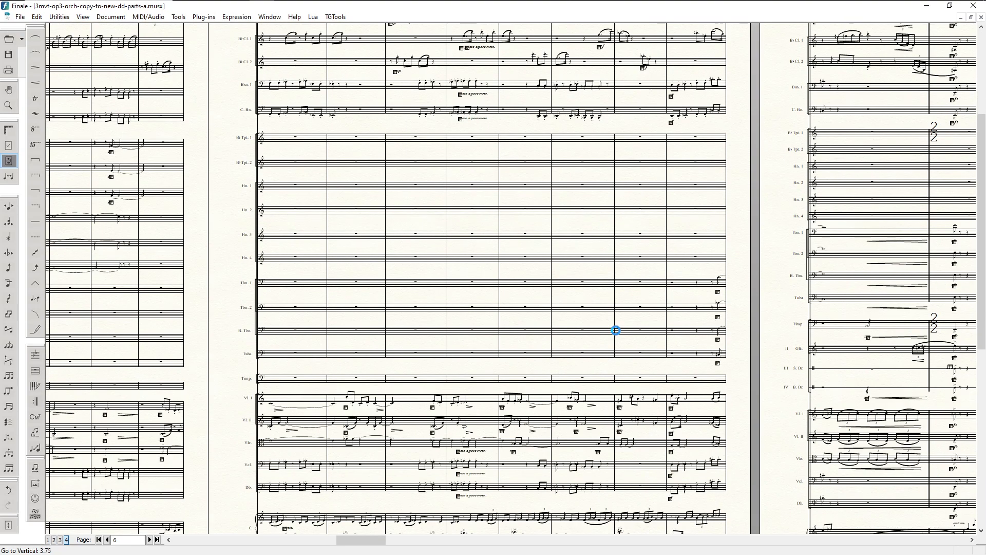
scroll(616, 331, "down", 1)
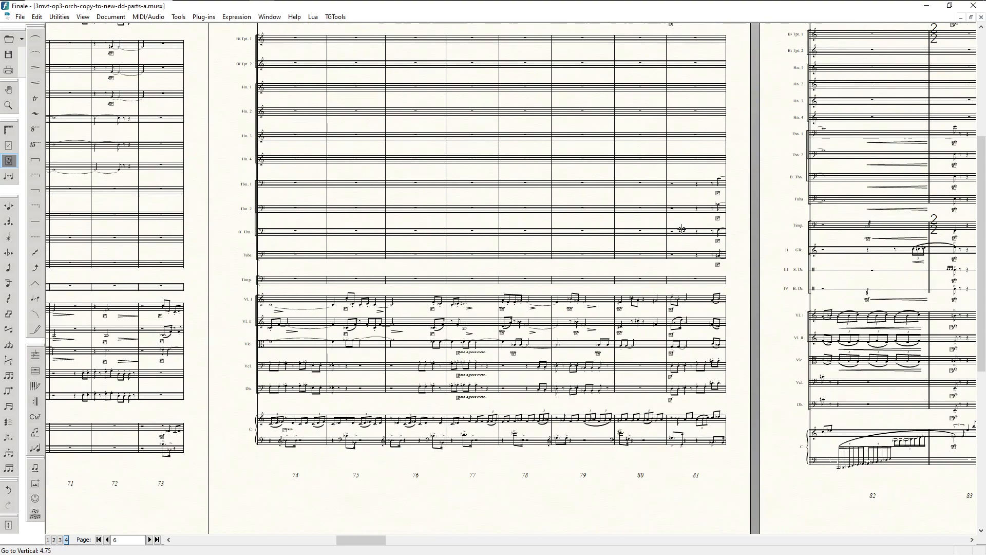
scroll(668, 238, "up", 1)
scroll(647, 248, "left", 3)
scroll(647, 249, "right", 2)
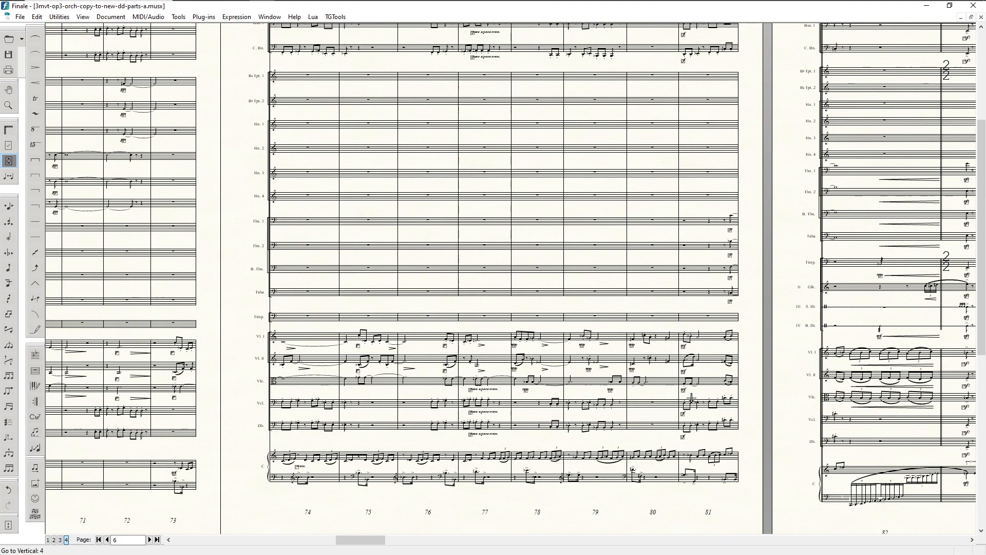
scroll(662, 237, "up", 3)
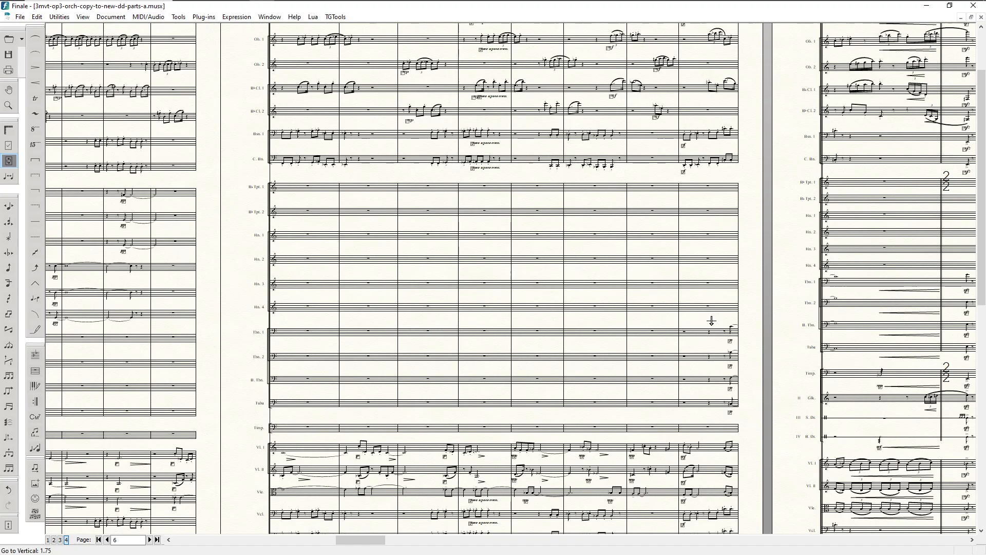
scroll(712, 321, "up", 1)
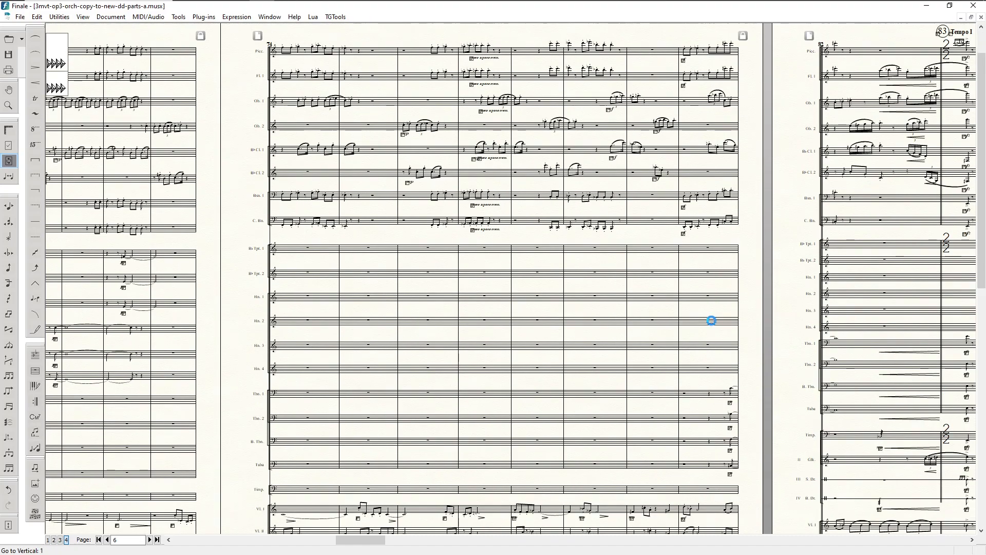
scroll(712, 321, "down", 3)
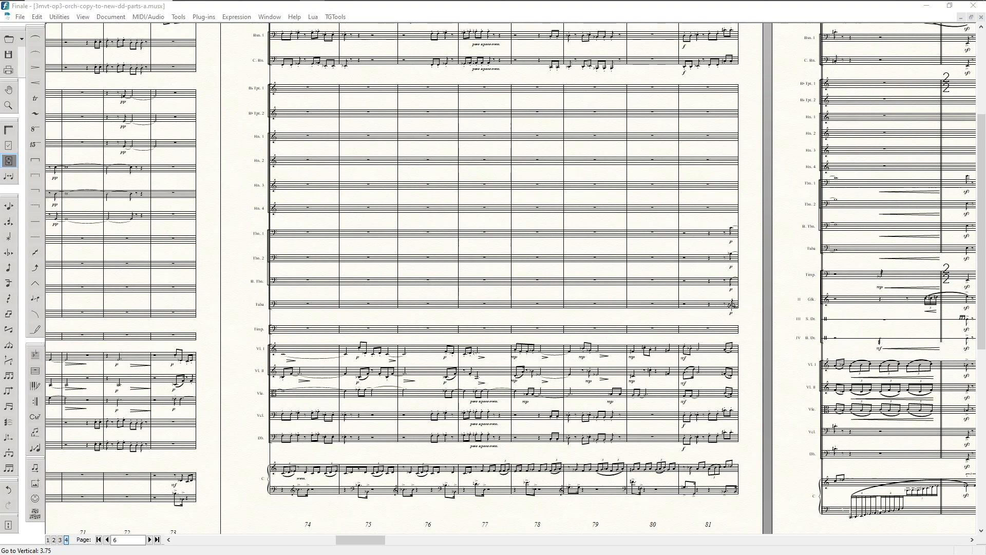
Start adding cue notes from the cello passage at the start of measure 81, excluding articulations, smart shapes and clefs
scroll(732, 309, "right", 4)
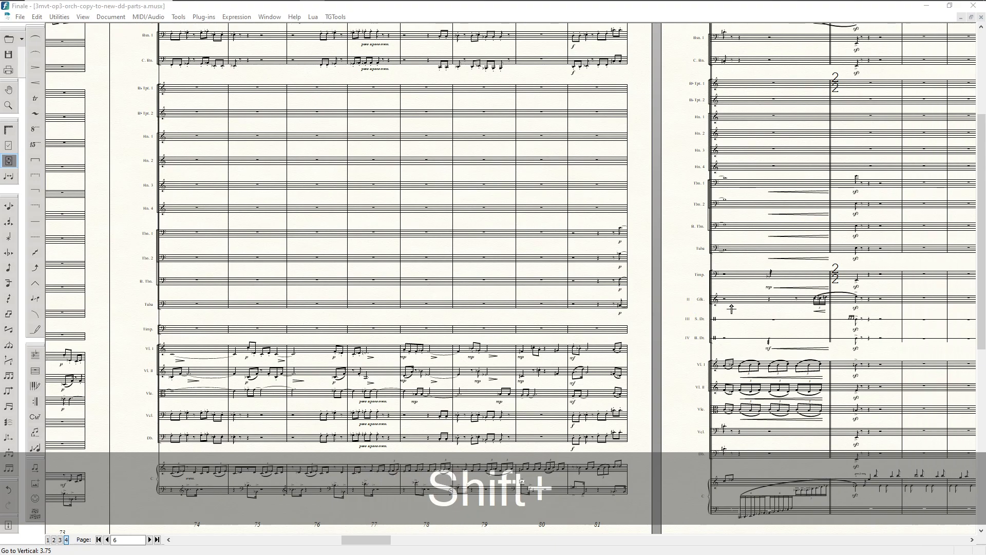
scroll(731, 308, "right", 1)
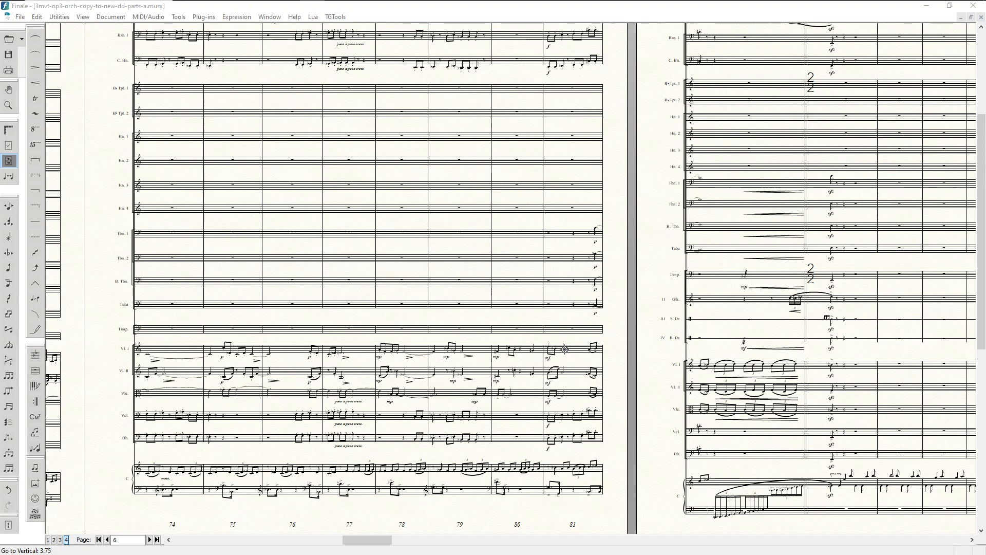
key("F2")
left_click_drag(545, 409, 589, 428)
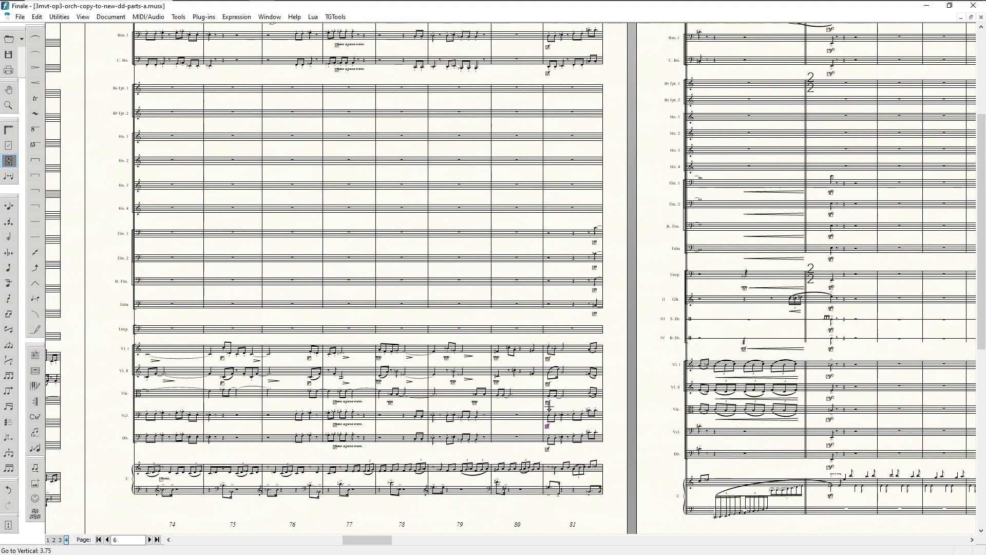
key("F2")
left_click_drag(549, 411, 589, 436)
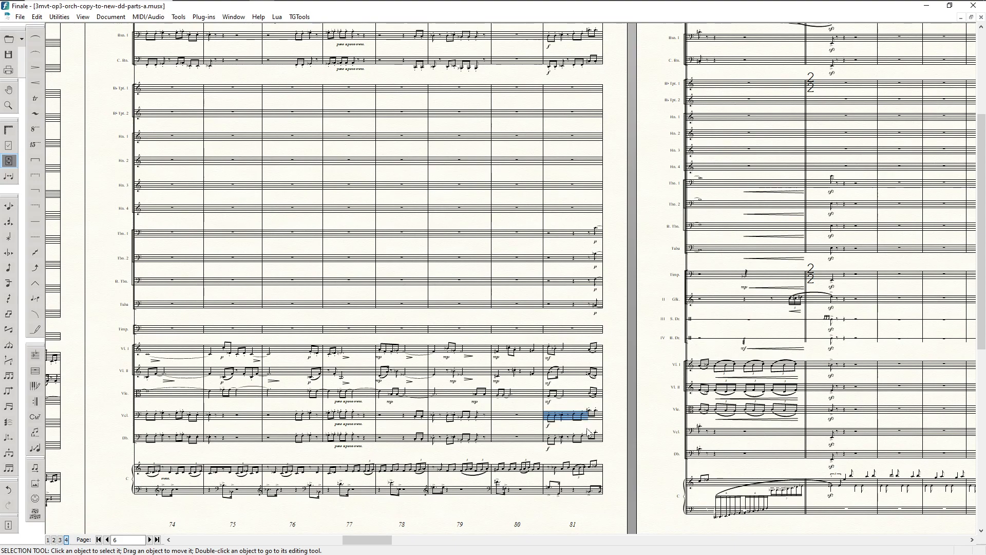
key("ctrl+alt+c")
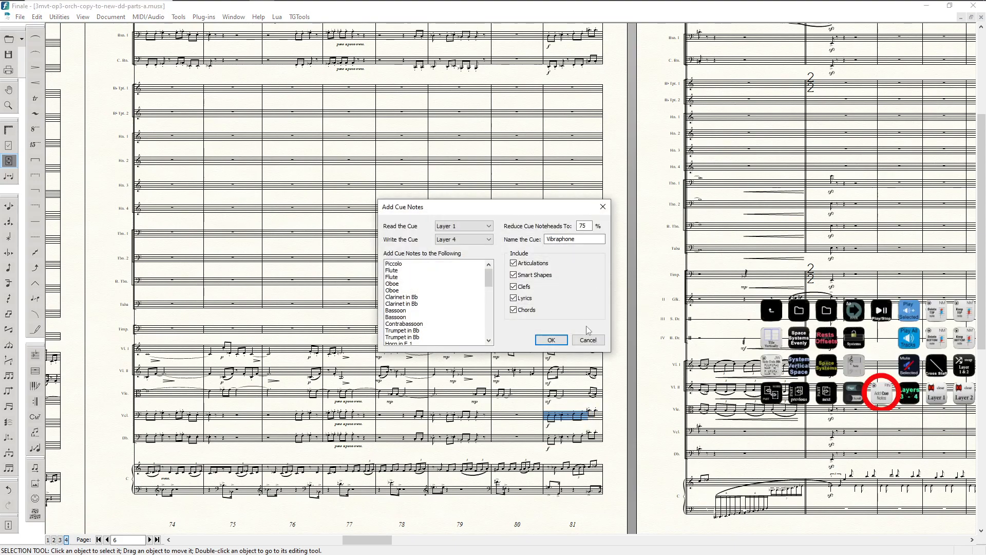
left_click(515, 263)
left_click(515, 275)
left_click(514, 286)
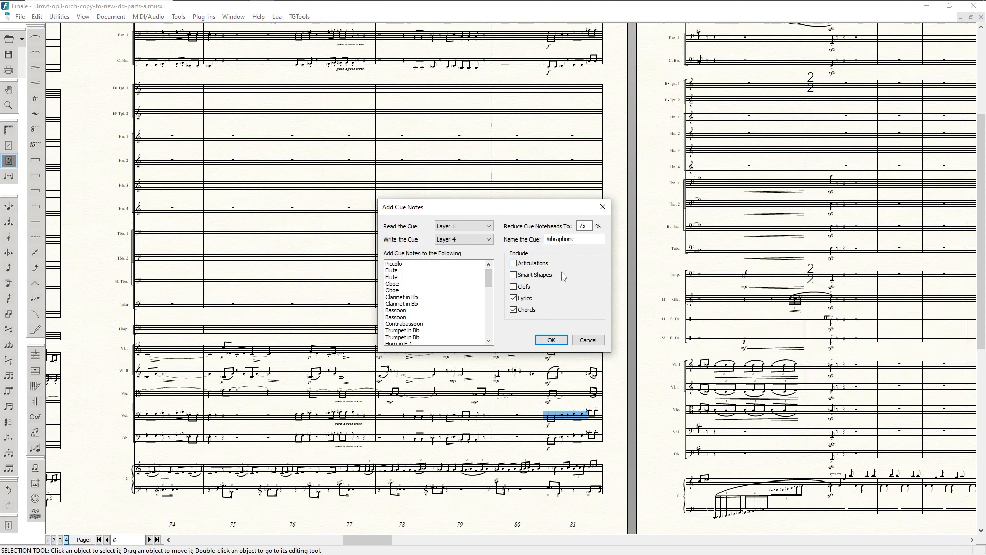
Name the cue "Vcl, Db"
left_click_drag(569, 214, 447, 136)
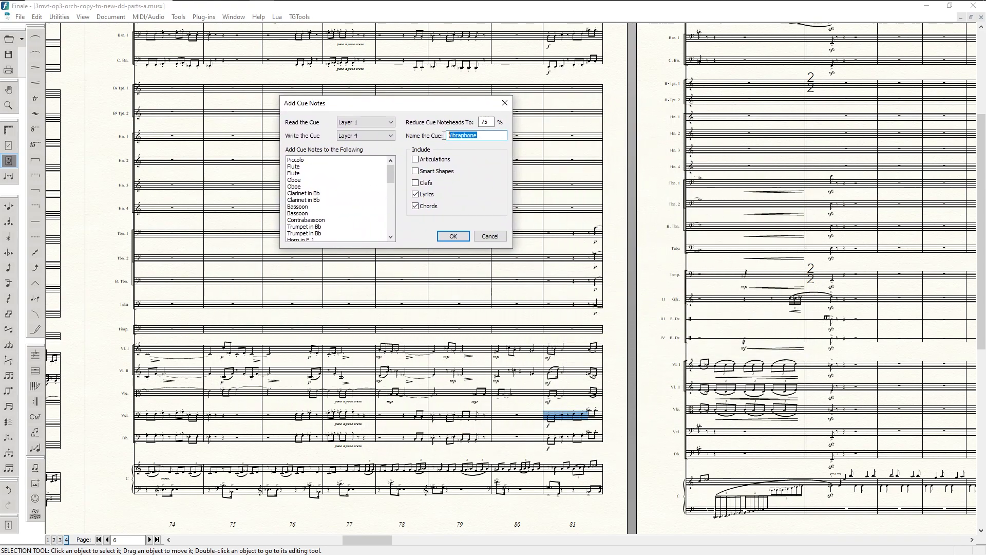
type("Vcl")
key("BackSpace")
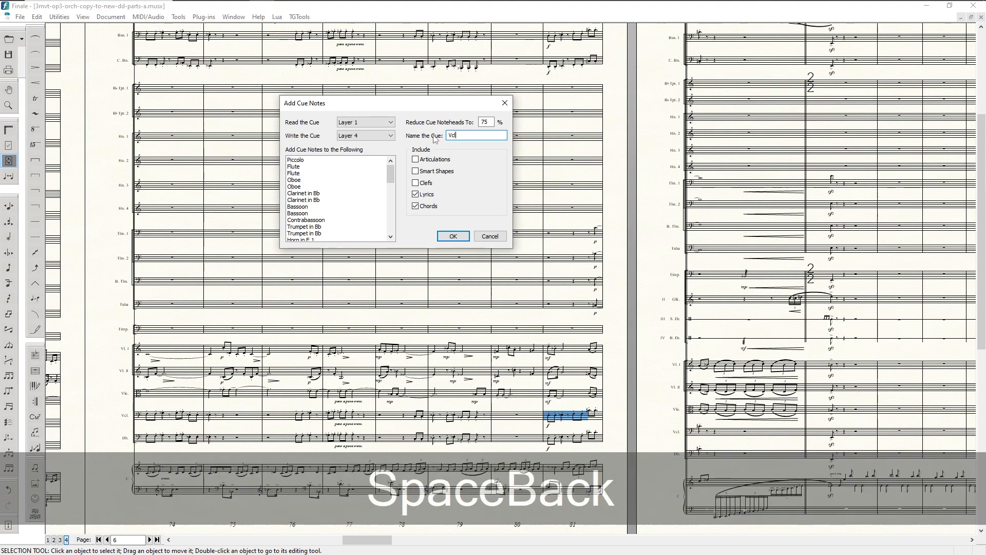
type(", DB")
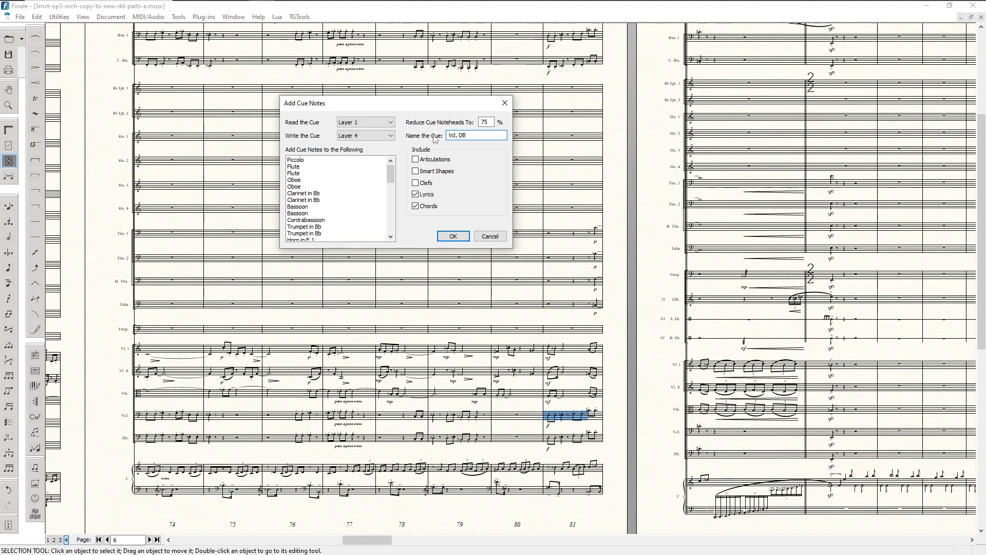
key("BackSpace")
type("b")
Choose both Trombones, the Bass Trombone and the Tuba as the cue's destination staves and create the cue notes
scroll(318, 204, "down", 2)
scroll(318, 203, "down", 2)
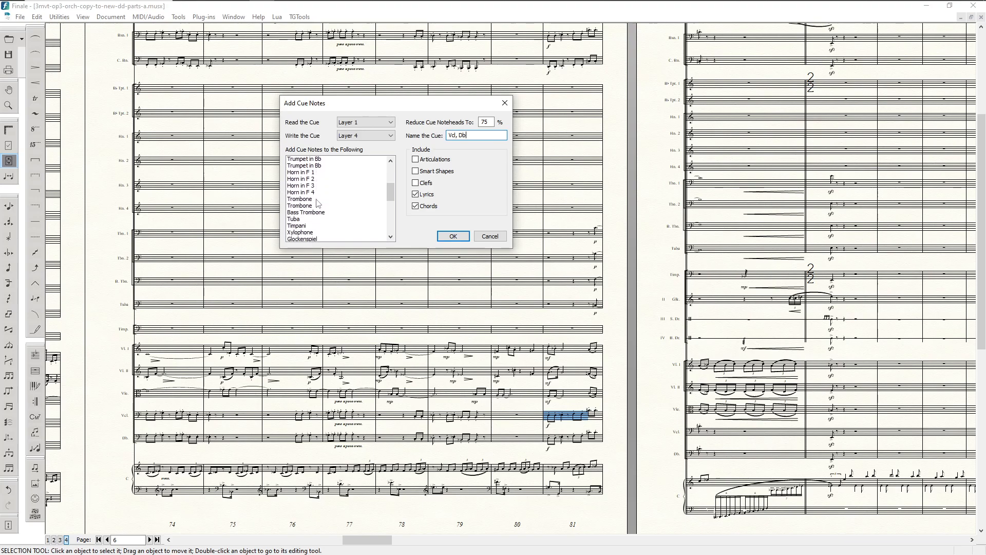
left_click(302, 194)
left_click(302, 187)
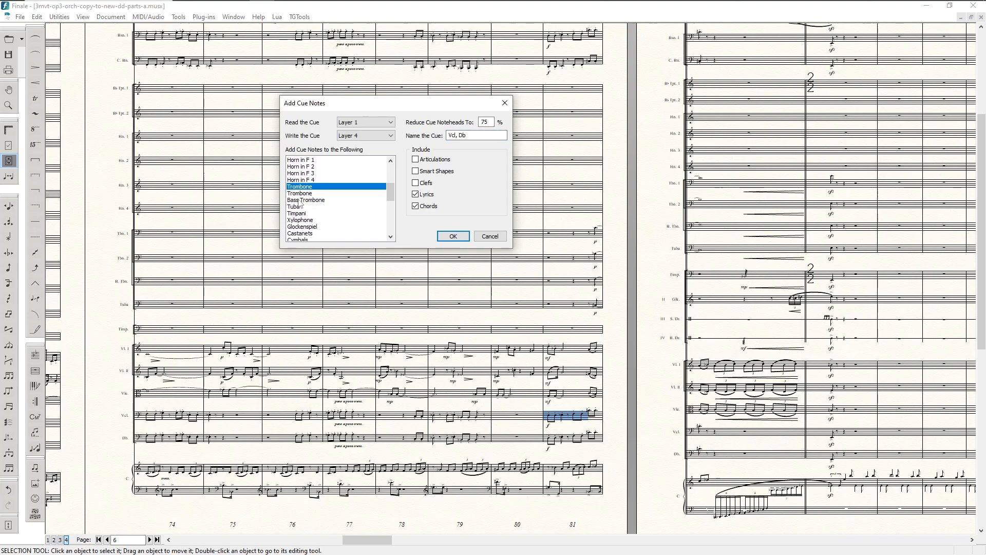
left_click(297, 206, "ctrl")
left_click(297, 187)
left_click(306, 208, "shift")
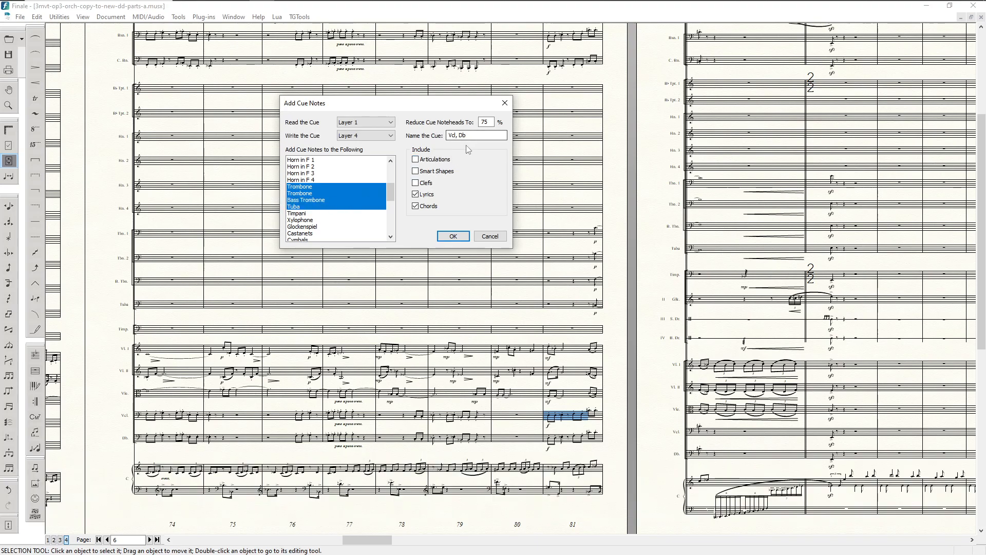
left_click(454, 236)
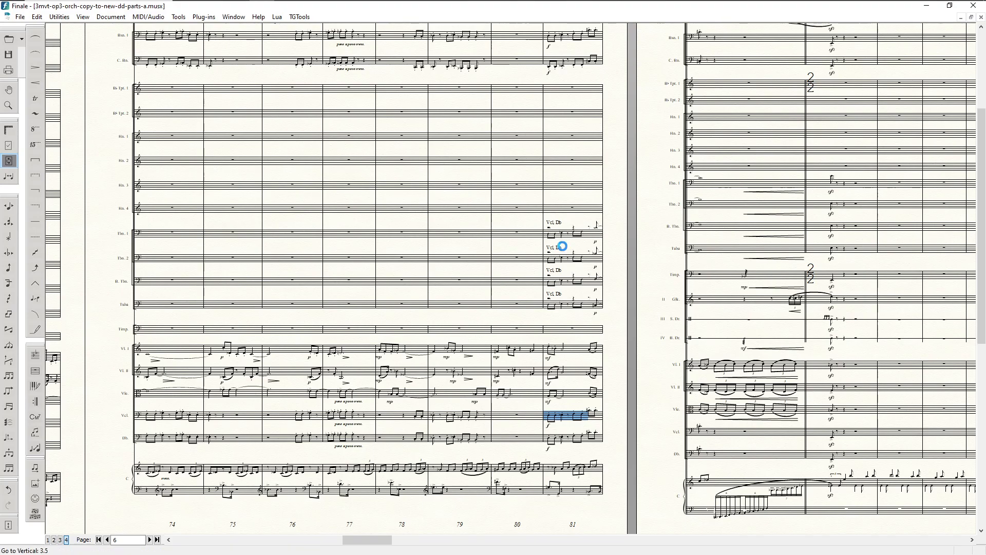
Review the trombone and tuba cues in measure 81 against the other staves, and examine the following page from measure 82
scroll(565, 251, "up", 1)
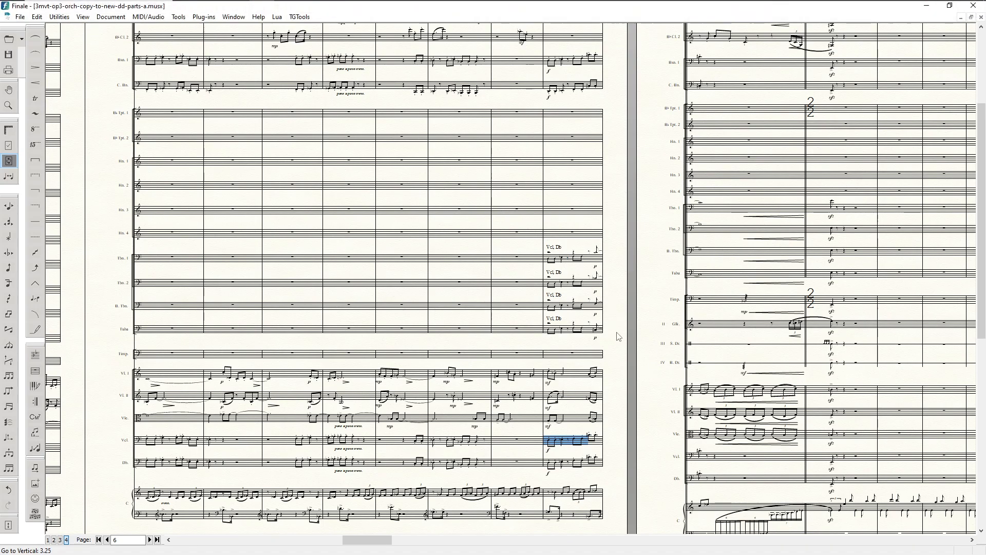
scroll(654, 337, "down", 1)
scroll(566, 378, "down", 1)
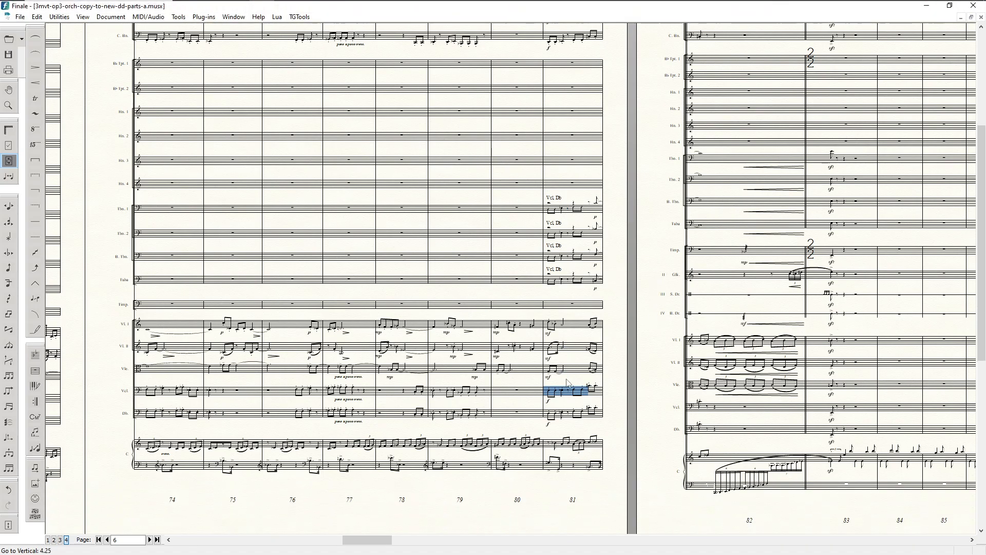
scroll(564, 375, "up", 3)
scroll(562, 364, "up", 4)
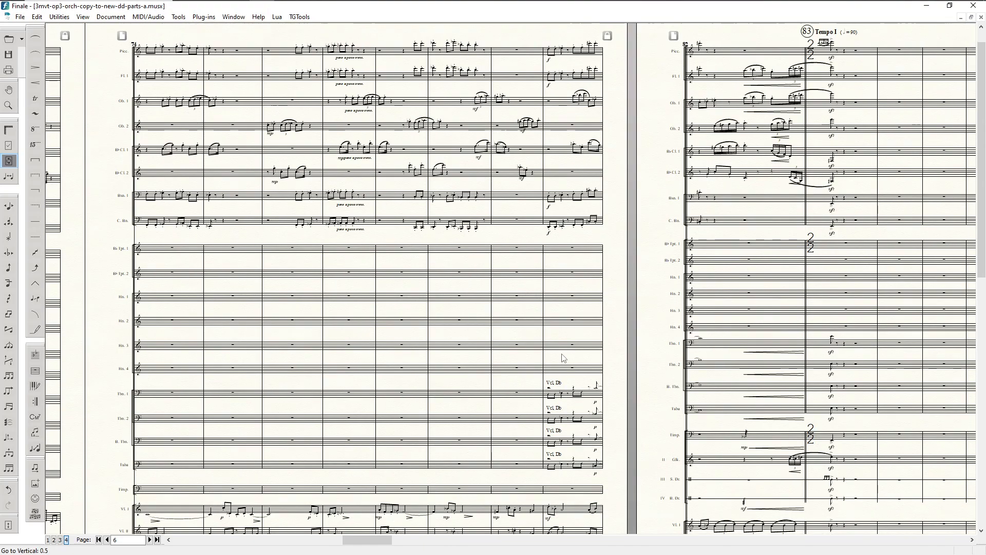
scroll(593, 321, "down", 2)
scroll(601, 325, "down", 3)
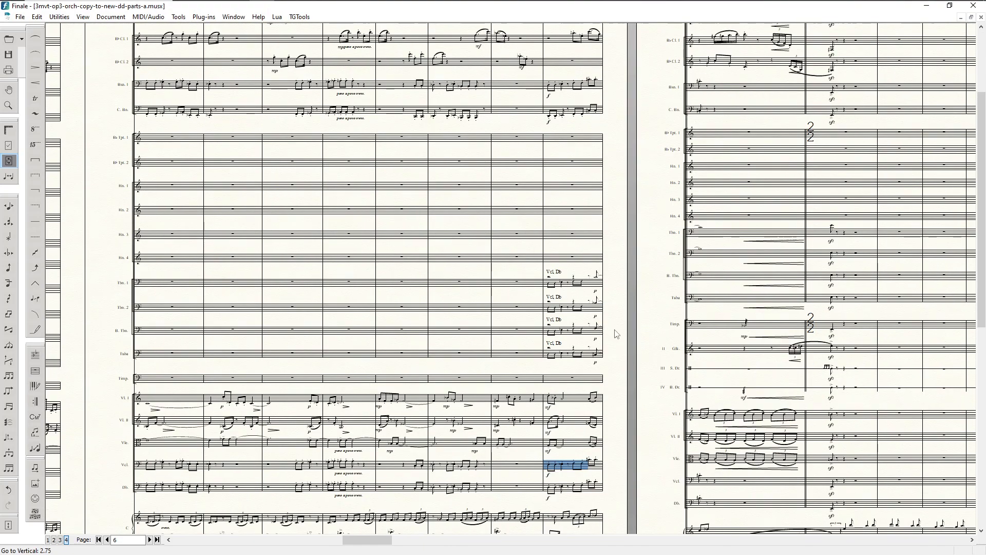
scroll(619, 332, "right", 2)
scroll(403, 373, "down", 3)
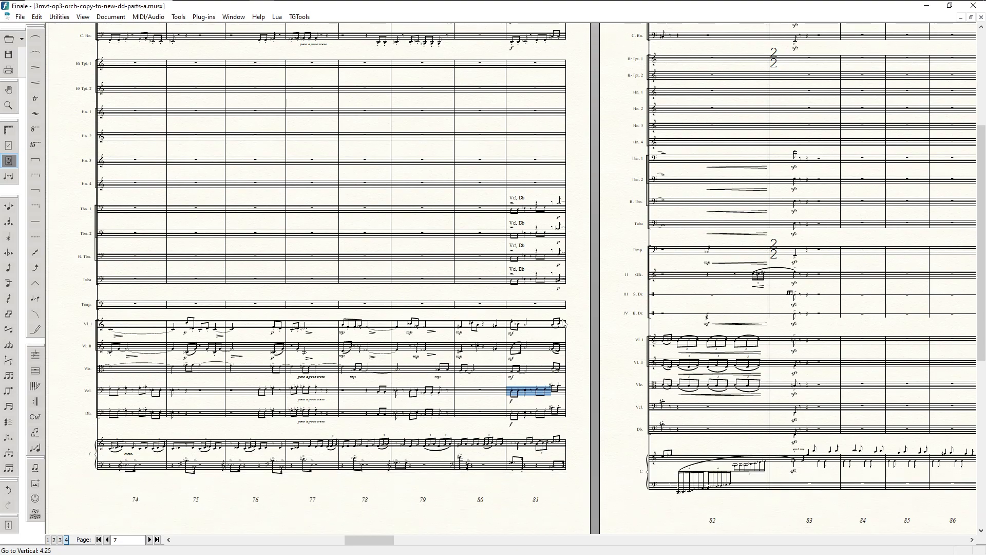
scroll(706, 285, "right", 1)
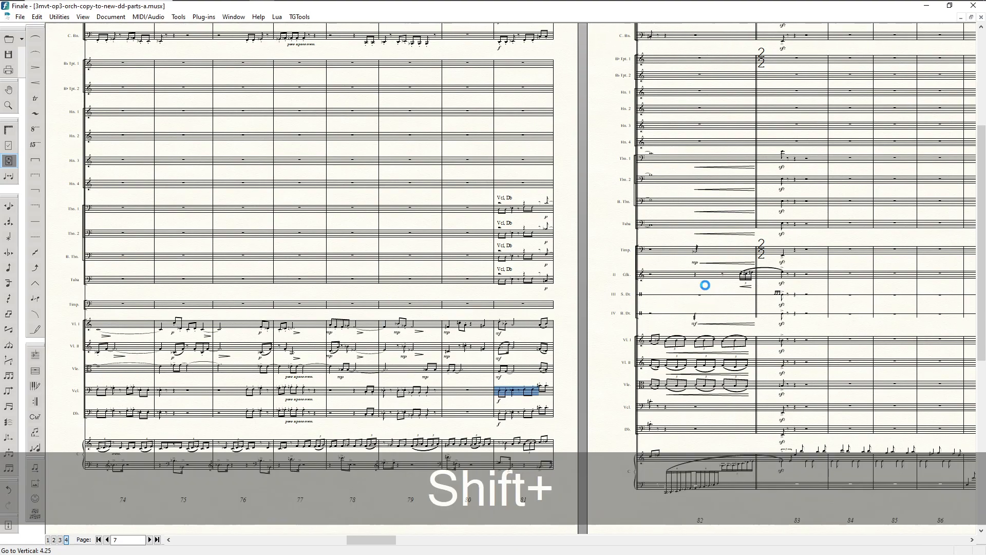
Examine measures 82 to 89 across the woodwind, brass and string staves for passages suitable as cues
scroll(705, 285, "right", 3)
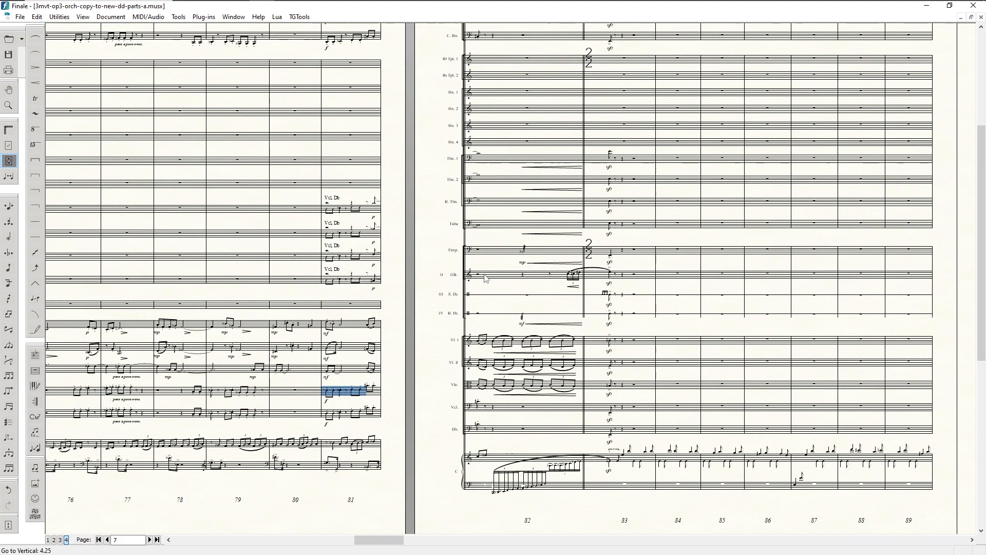
scroll(542, 275, "up", 5)
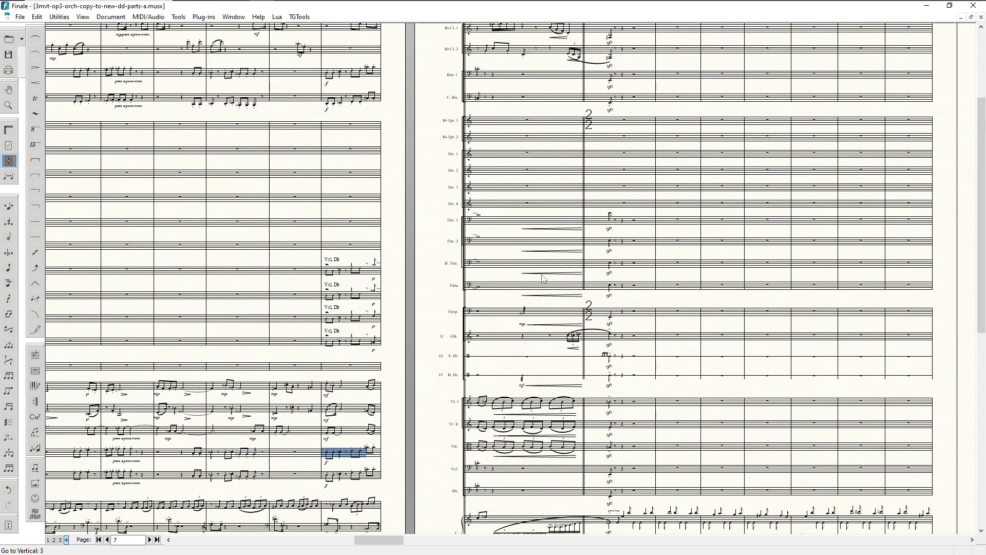
scroll(542, 274, "down", 3)
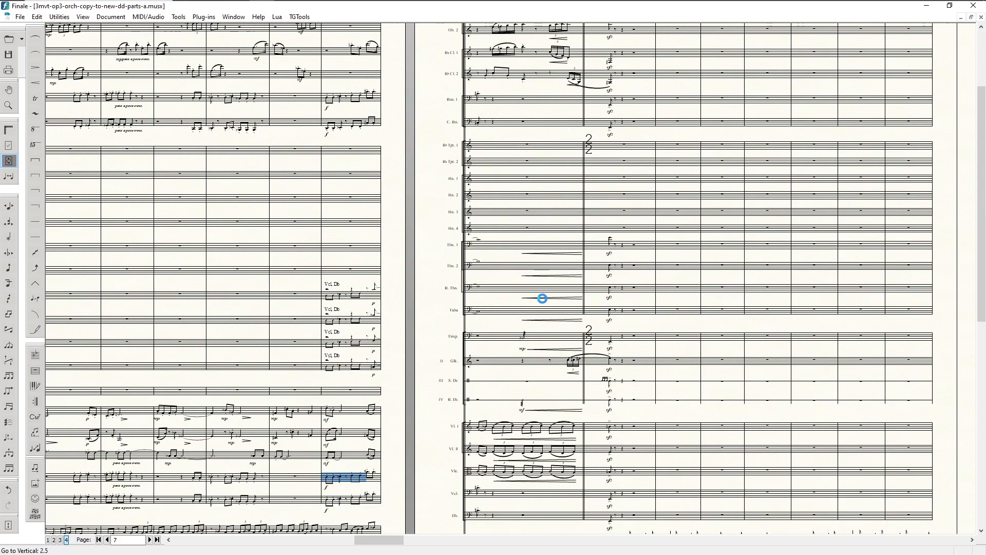
scroll(496, 351, "down", 1)
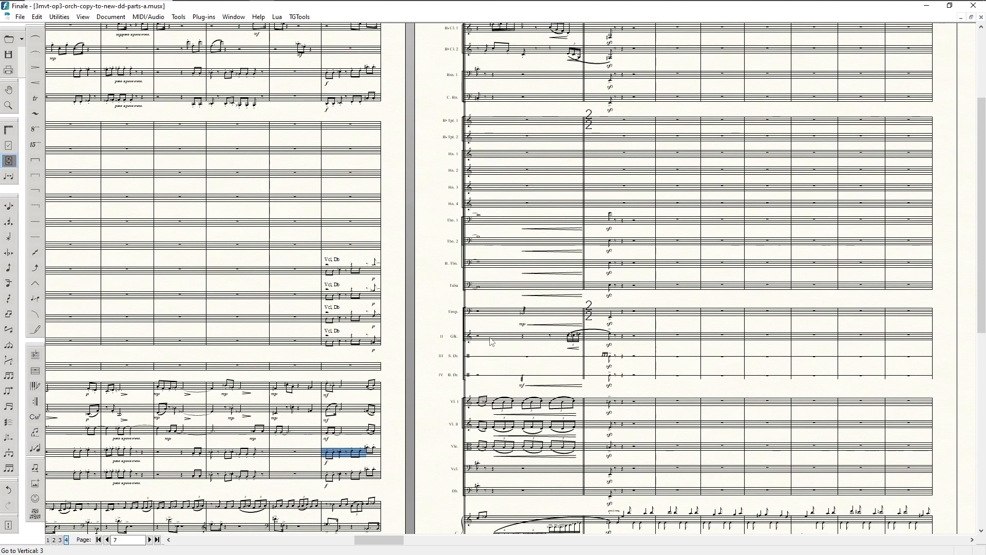
scroll(493, 334, "up", 3)
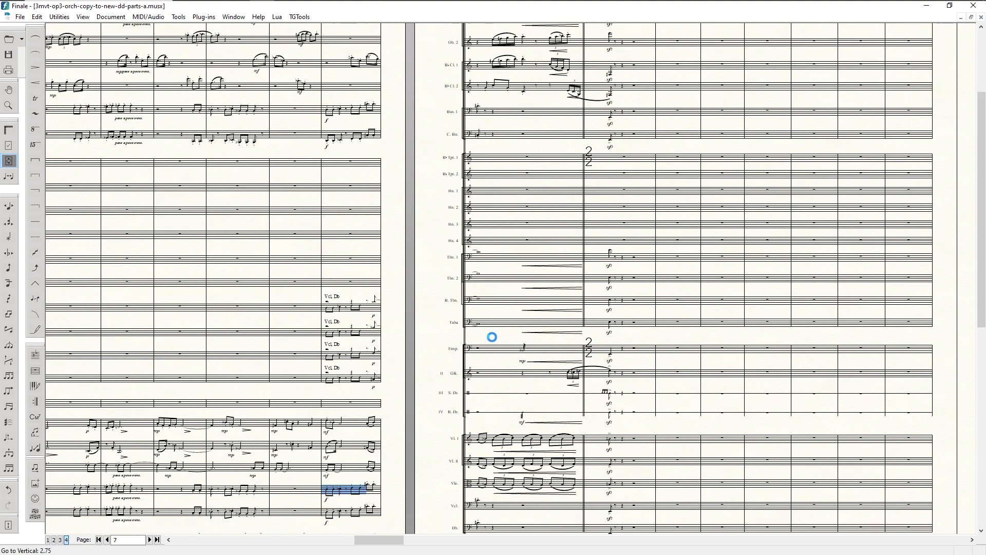
scroll(491, 337, "down", 2)
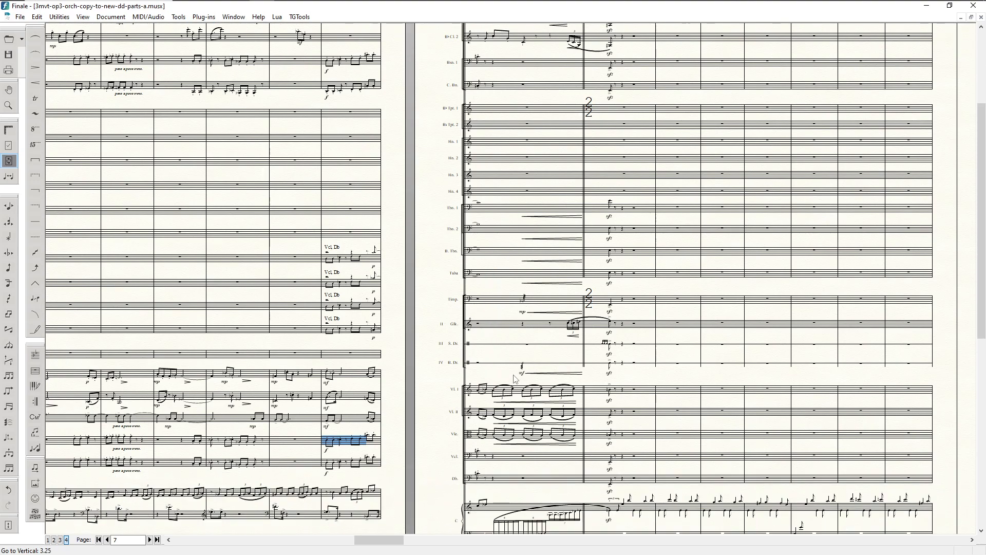
scroll(541, 383, "down", 2)
scroll(591, 332, "up", 3)
scroll(590, 331, "up", 11)
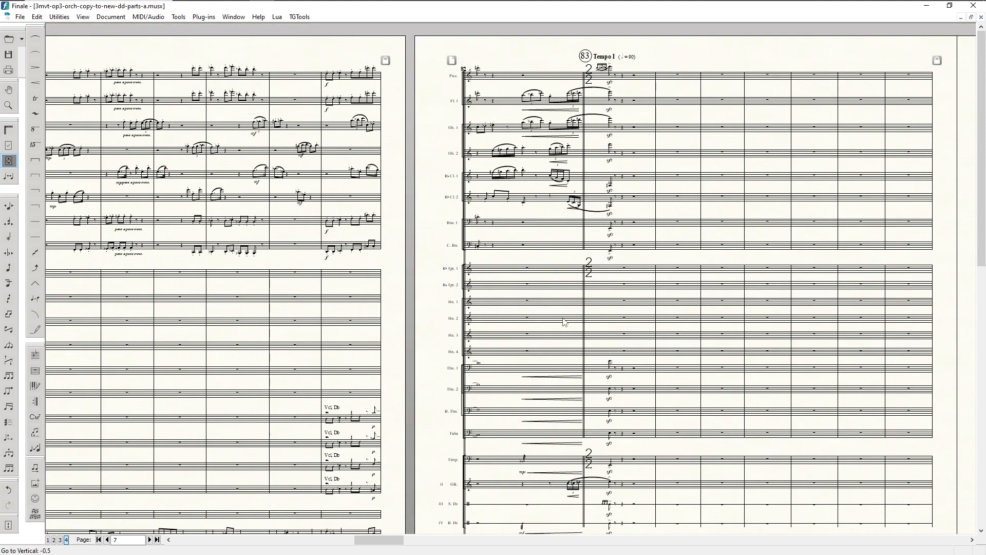
scroll(532, 416, "down", 12)
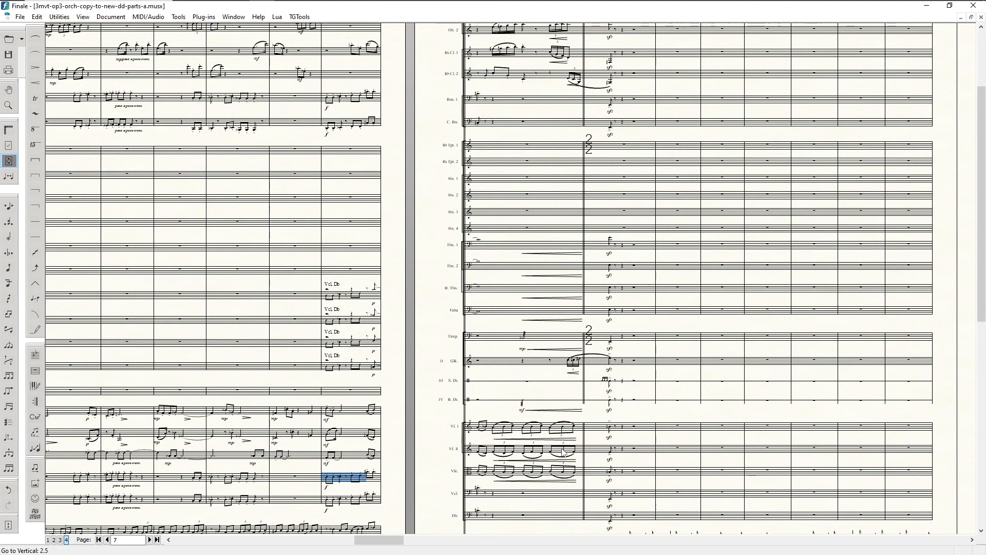
Examine the horn, low brass, percussion and string staves in measures 90 to 100 for suitable cue passages
scroll(564, 451, "right", 3)
scroll(564, 451, "right", 12)
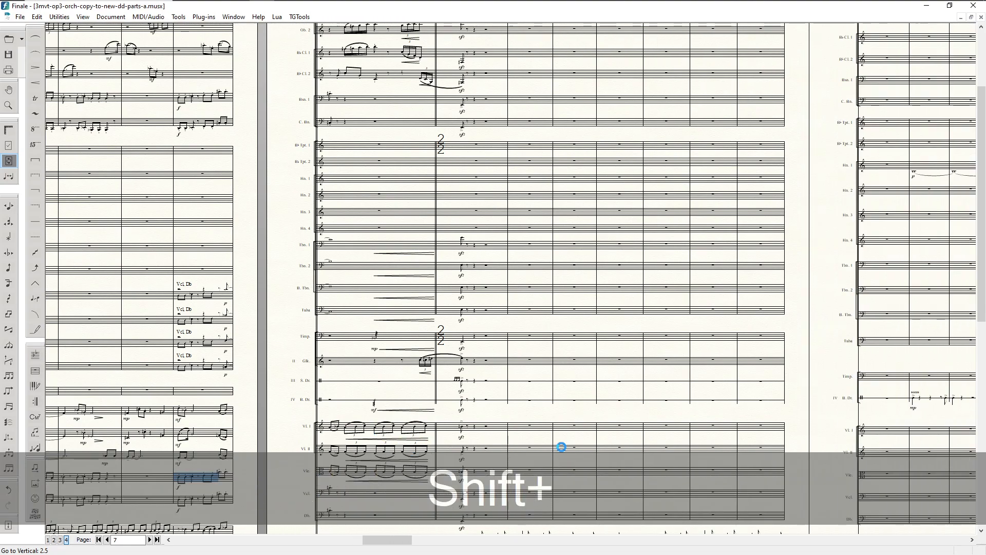
scroll(563, 451, "right", 3)
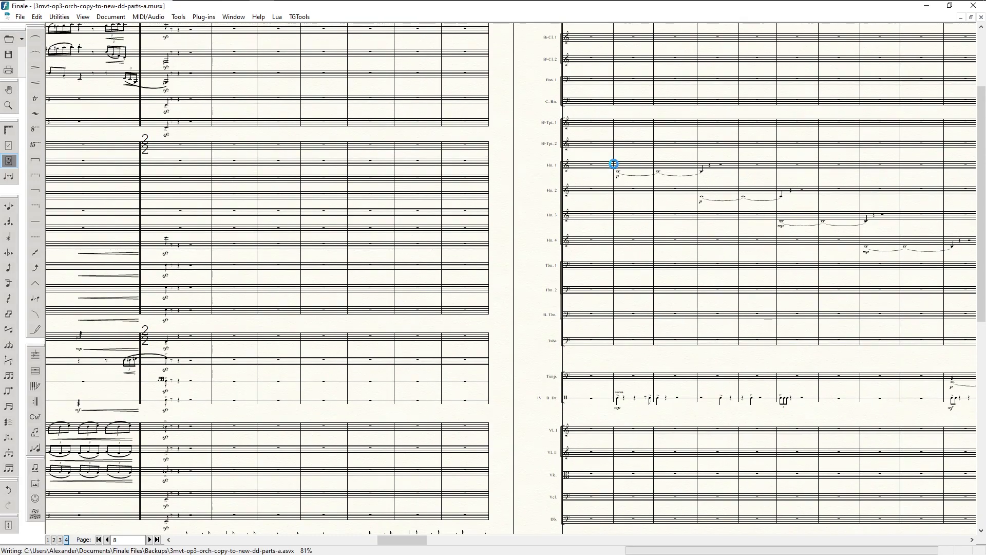
scroll(625, 217, "up", 3)
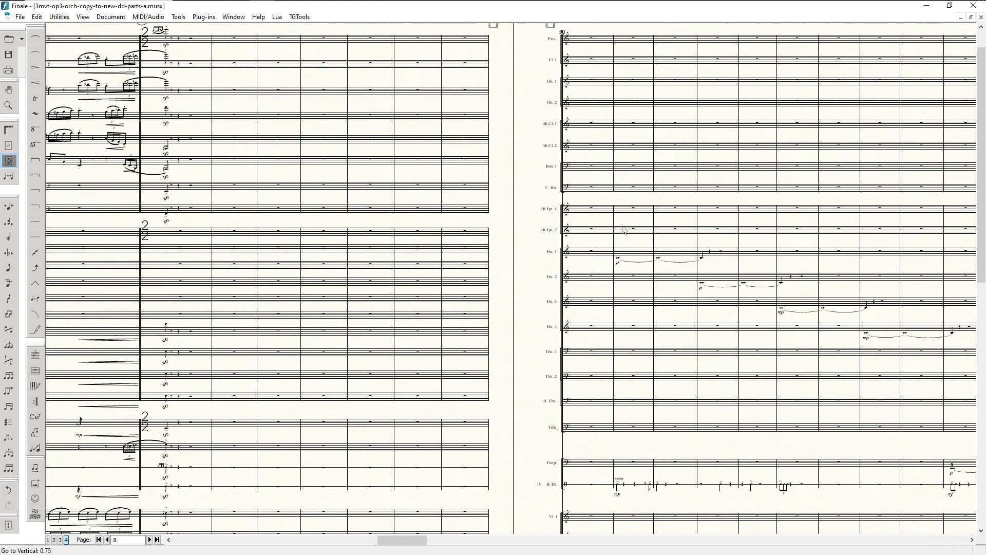
scroll(618, 274, "left", 10)
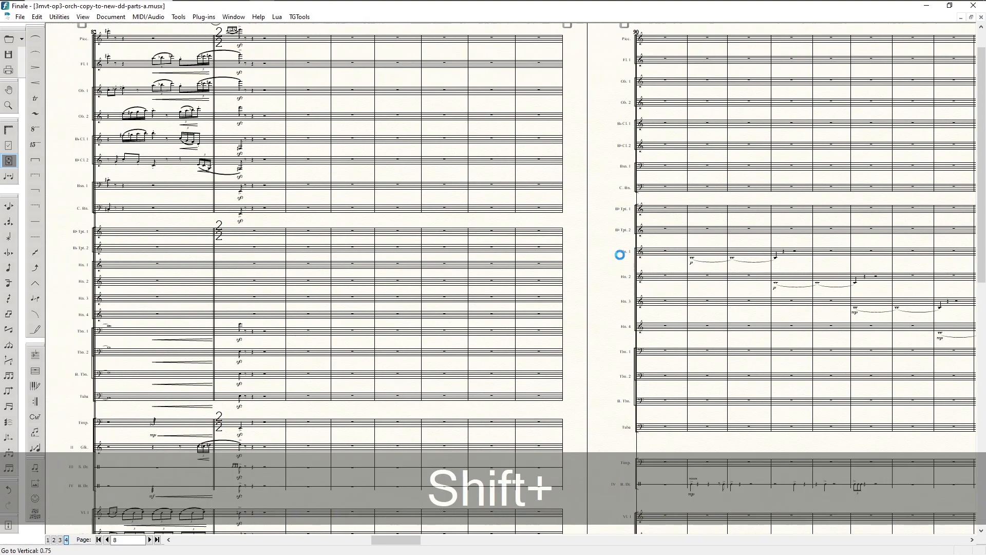
scroll(620, 258, "right", 10)
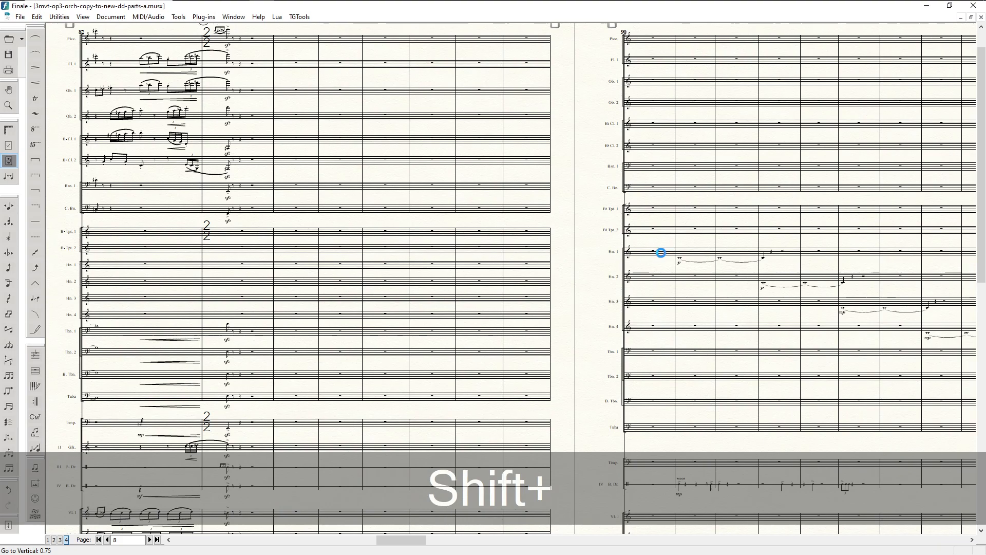
scroll(659, 256, "down", 3)
scroll(659, 256, "down", 4)
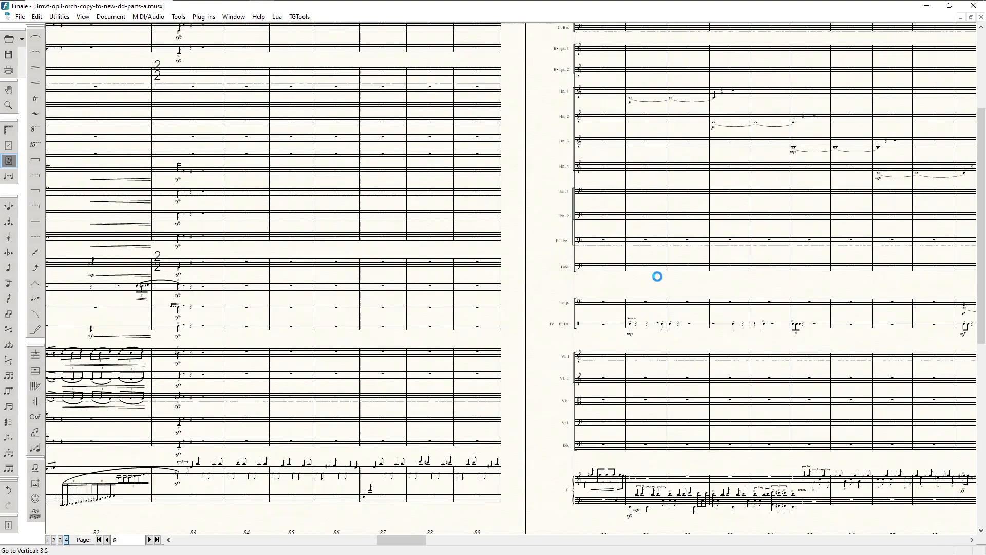
scroll(657, 232, "up", 7)
scroll(657, 221, "right", 11)
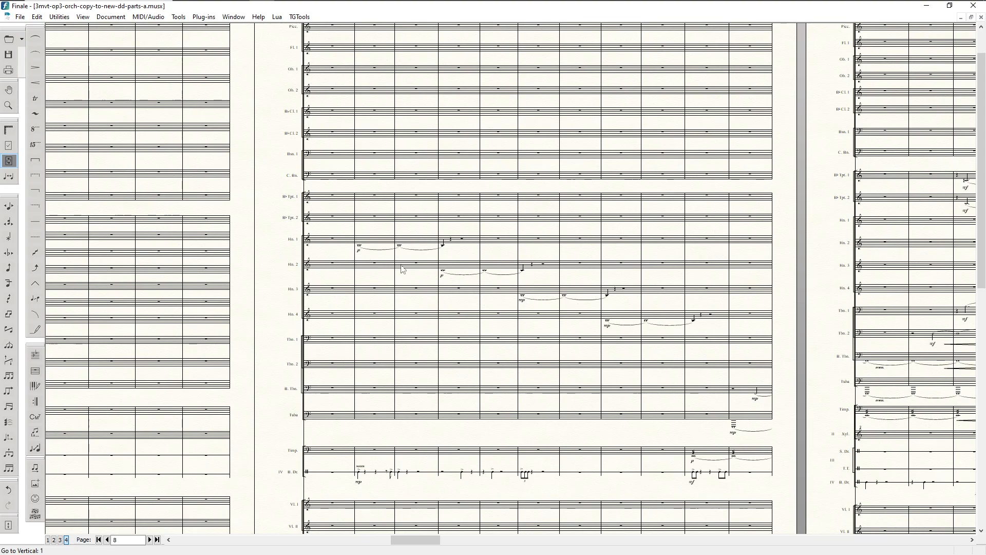
scroll(388, 277, "down", 2)
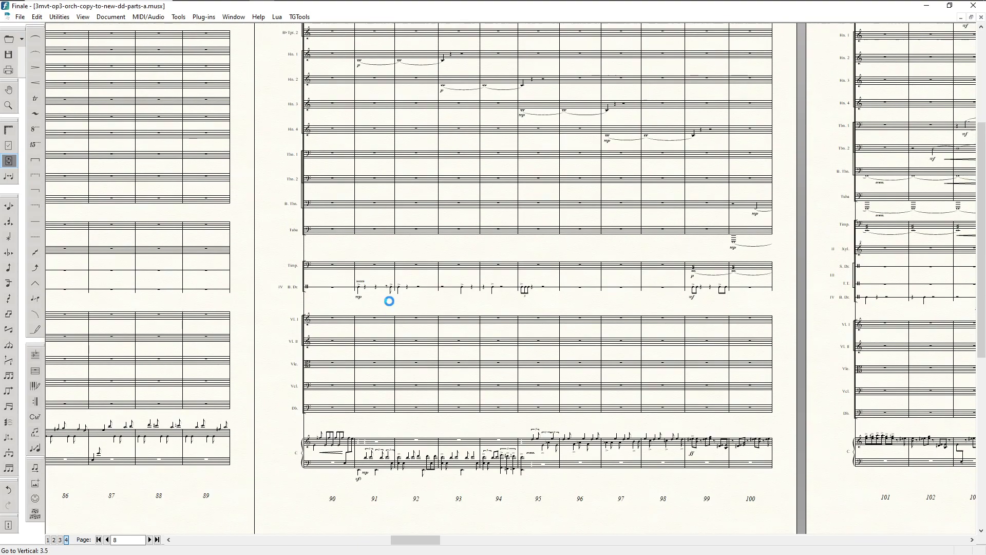
scroll(391, 307, "up", 2)
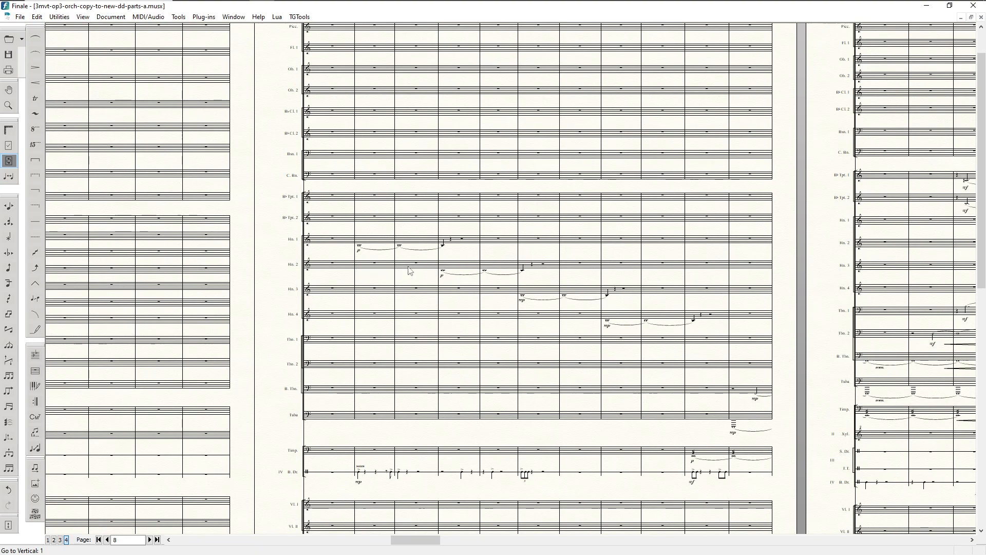
Start adding cue notes from the Horn 1 passage in measures 91 and 92, and name the cue "Hn. 1"
left_click(380, 243)
key("F2")
left_click(409, 246, "shift")
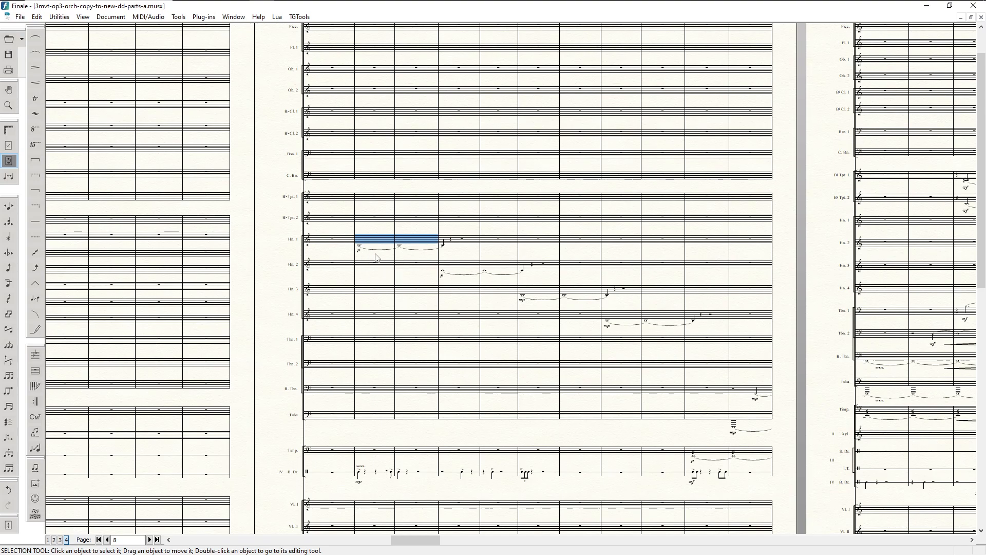
scroll(495, 277, "down", 3)
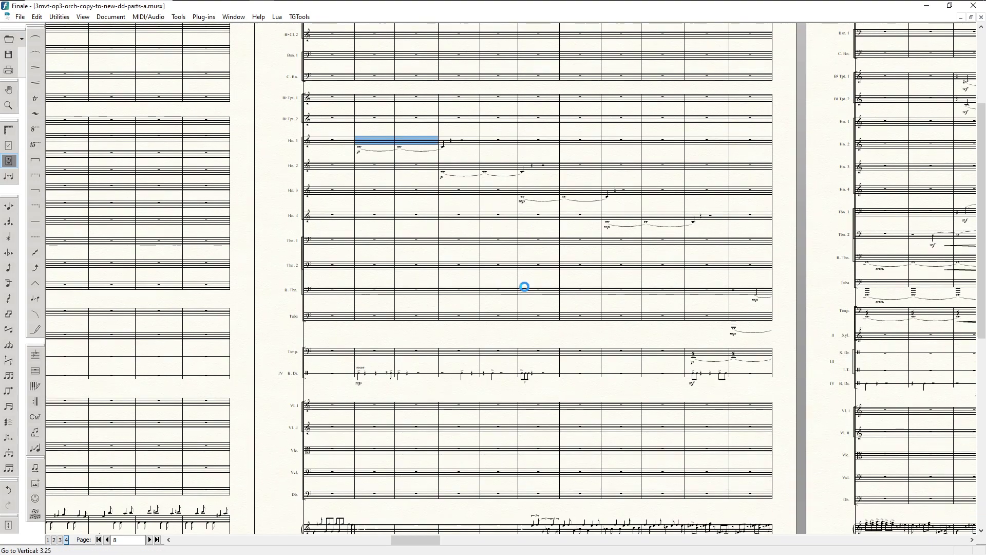
scroll(525, 288, "down", 3)
scroll(526, 290, "up", 5)
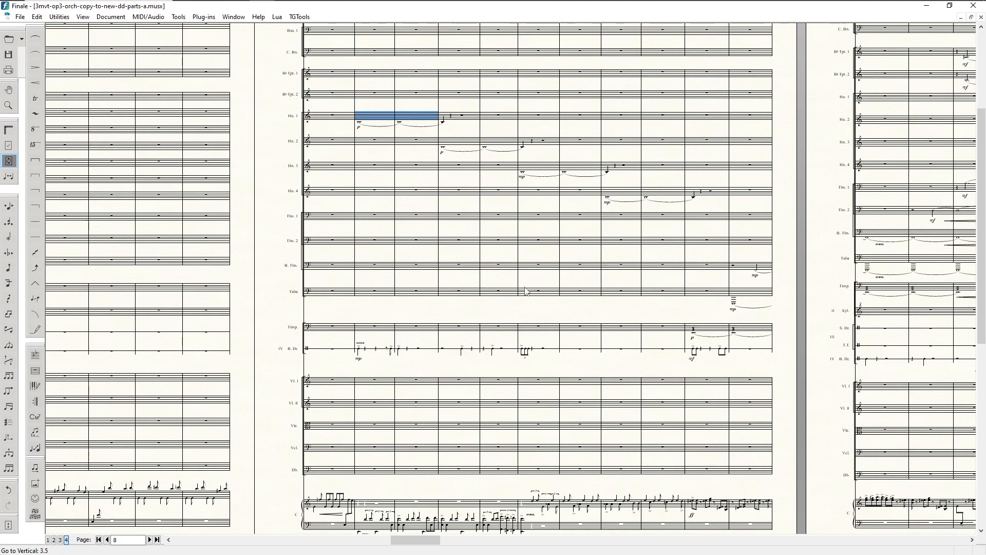
scroll(524, 286, "down", 2)
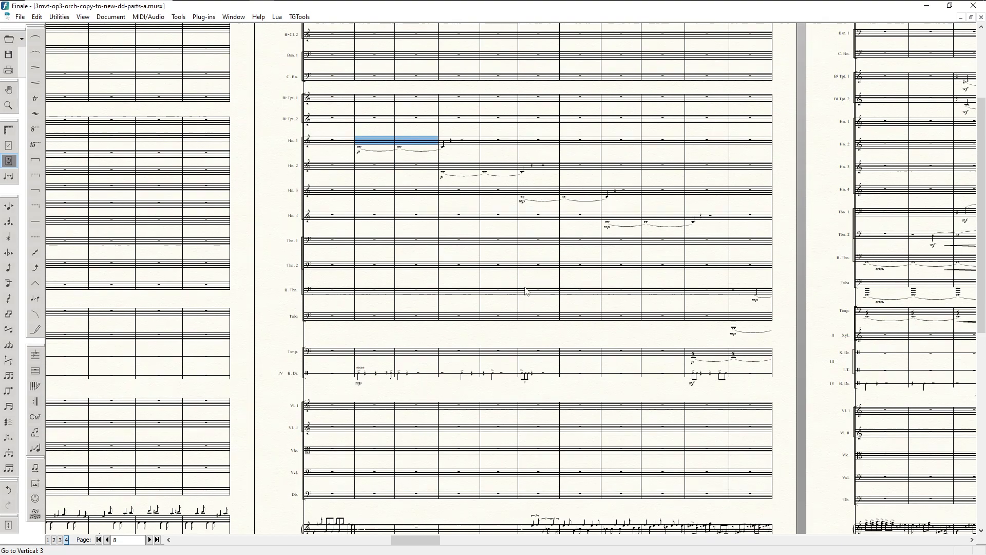
scroll(525, 287, "up", 4)
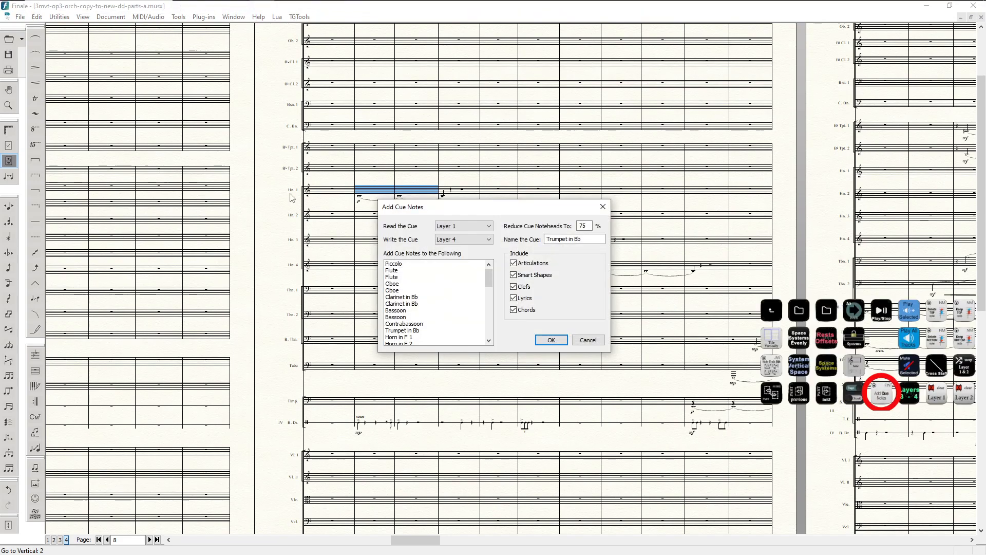
left_click_drag(582, 243, 521, 242)
type("Hn. 1")
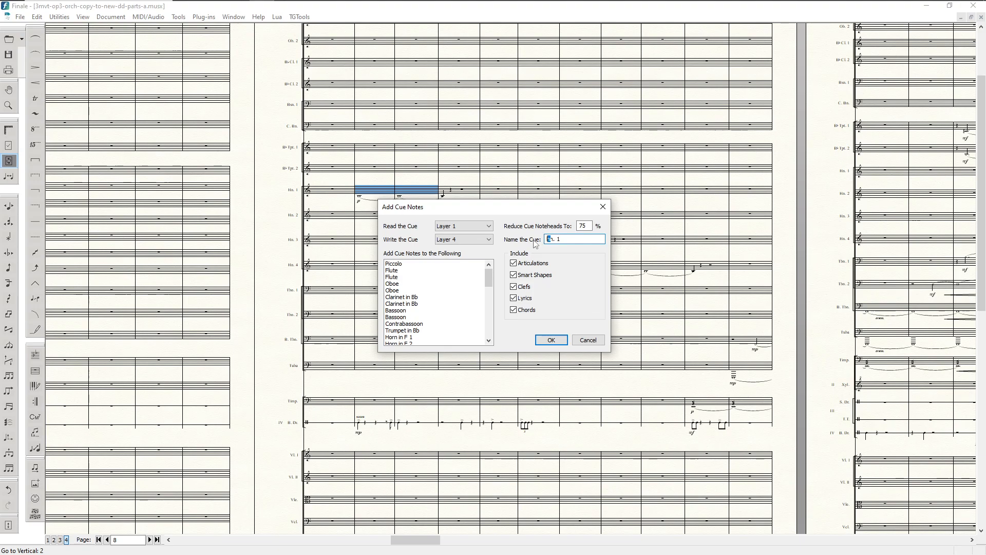
type("H")
Exclude articulations, smart shapes and clefs from the Horn 1 cue and create it on the Horn in F 2 staff
left_click(513, 263)
left_click(513, 275)
left_click(514, 287)
scroll(434, 306, "down", 1)
left_click(415, 324)
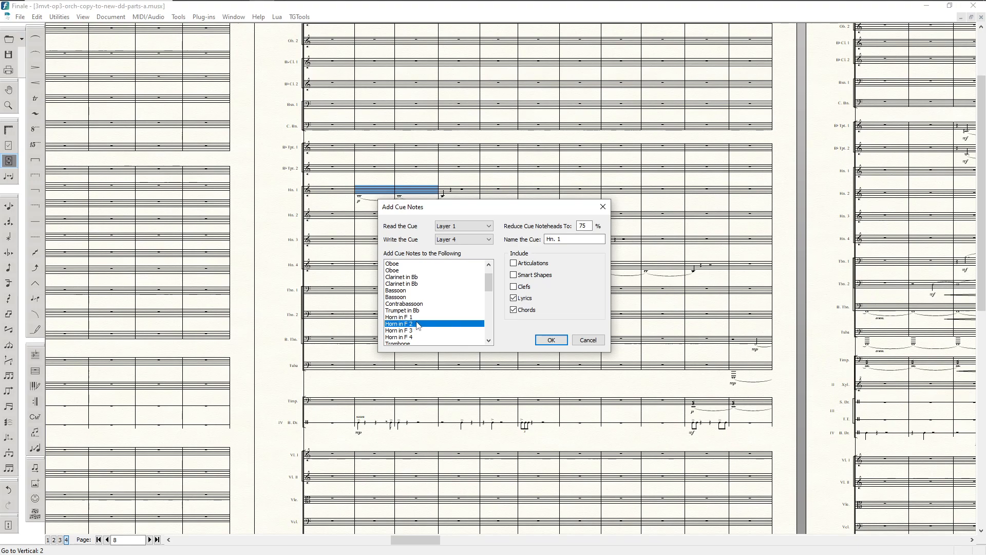
left_click(551, 340)
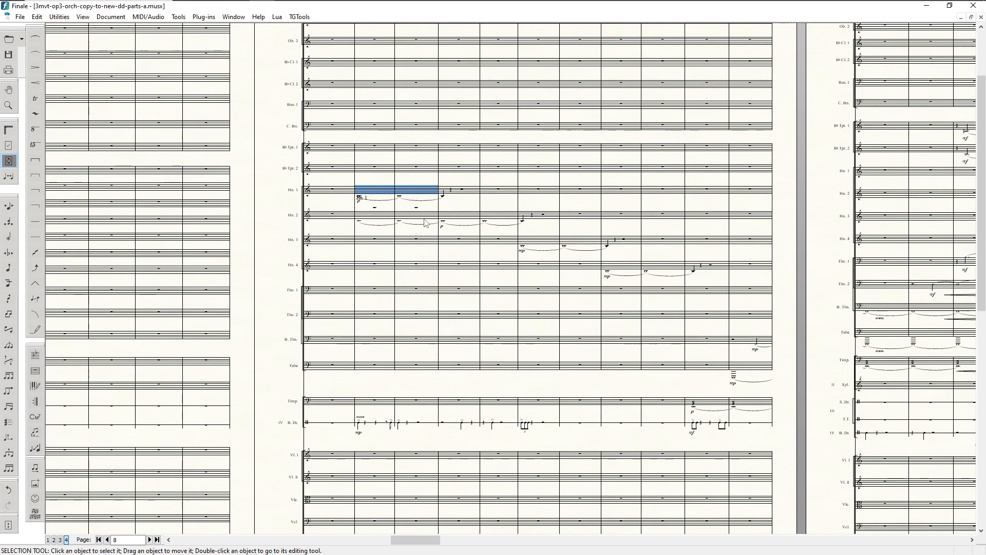
Remove the tie from the cue note in measure 92 of the Horn 2 staff
key("F3")
left_click(405, 222)
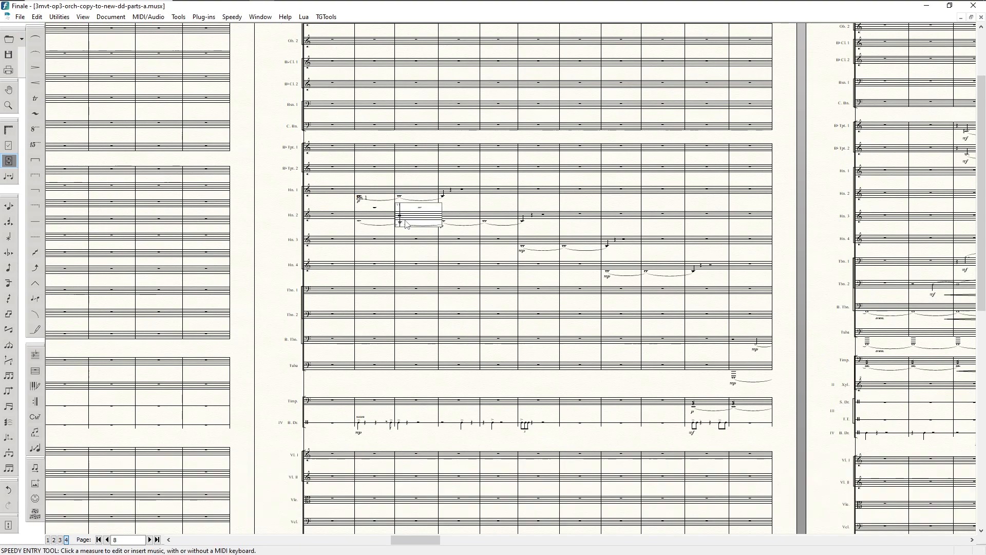
key("equal")
left_click(382, 229)
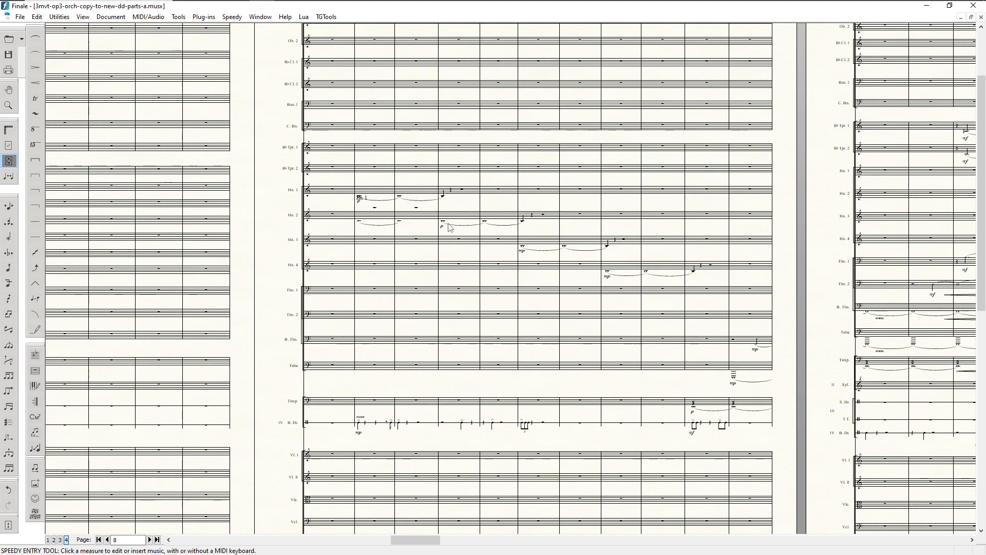
Start adding cue notes from the Horn 2 passage in measures 93 and 94, and name the cue "Hn. 2"
left_click(464, 224)
key("F3")
key("F4")
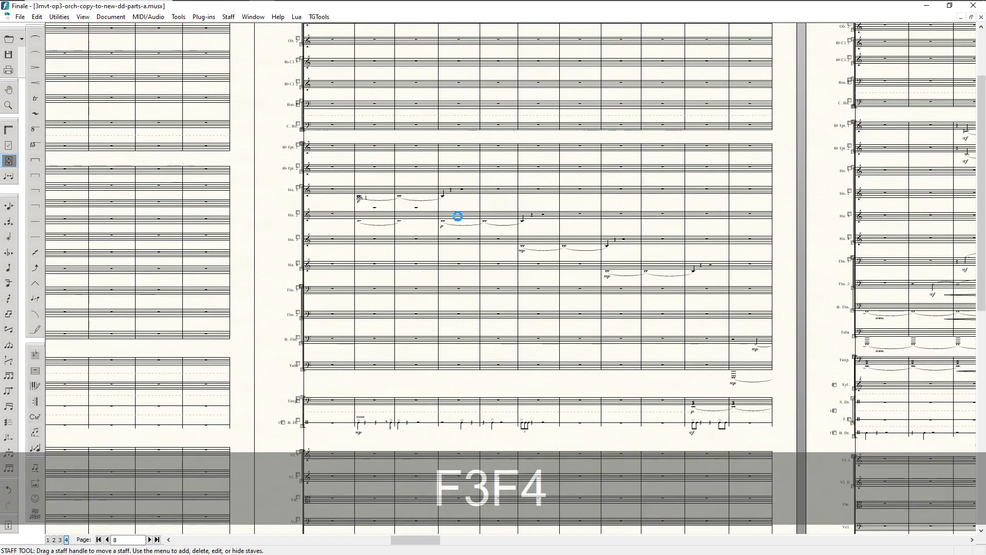
key("F2")
left_click(457, 221)
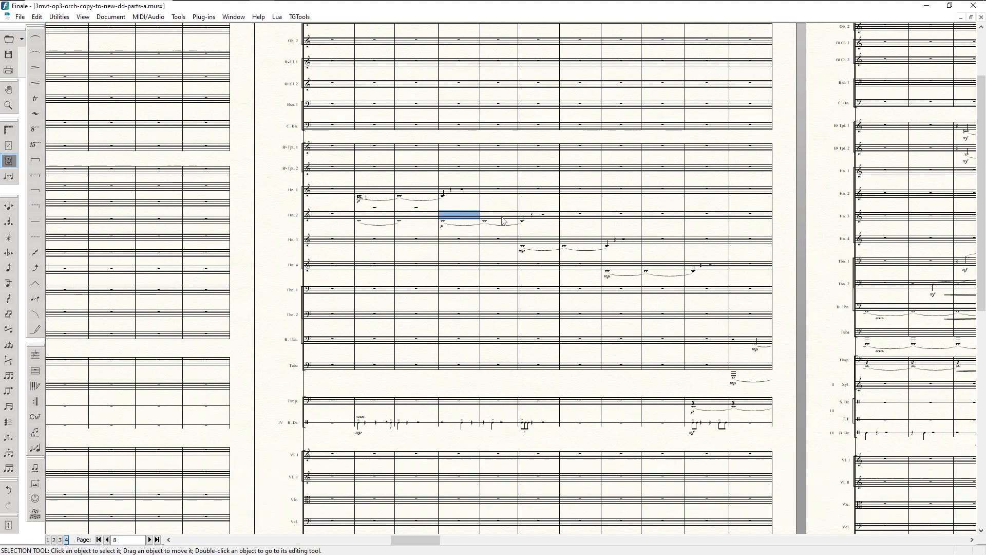
left_click(504, 221, "shift")
key("ctrl+alt+c")
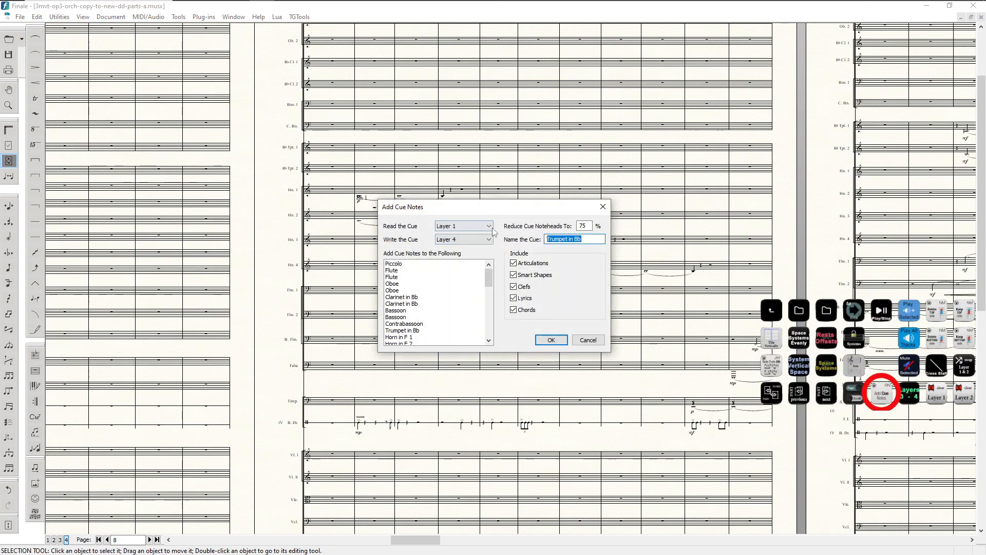
type("Hn. ")
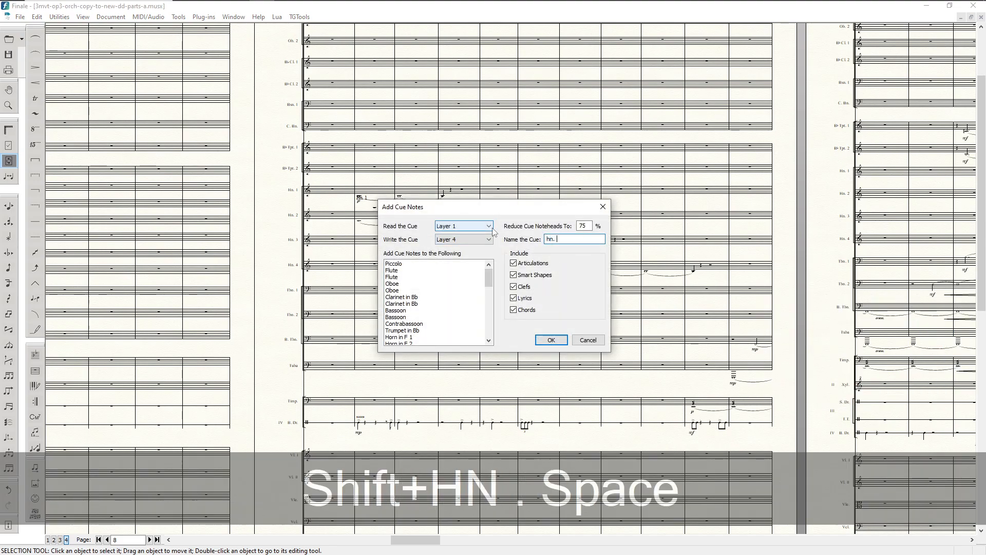
type("2")
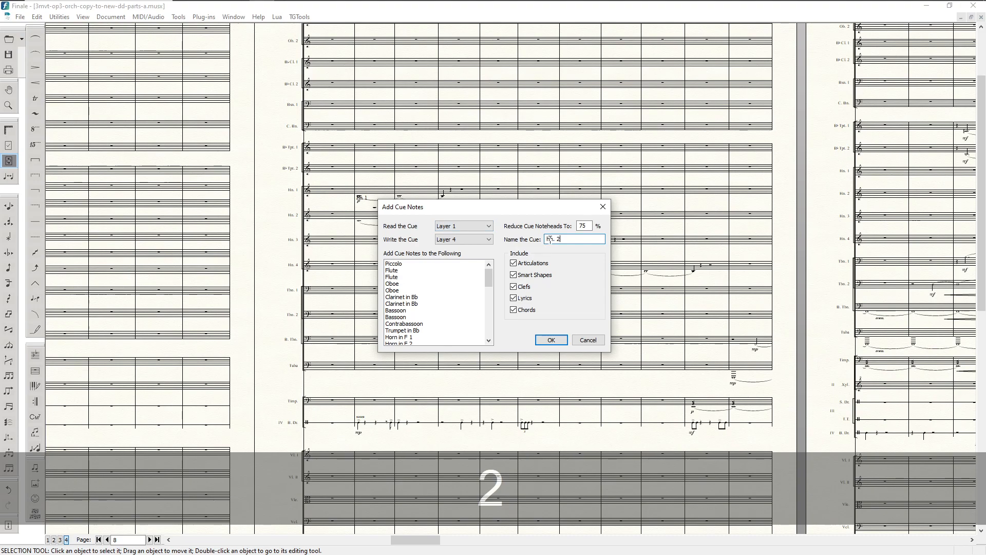
left_click_drag(549, 239, 539, 242)
type("H")
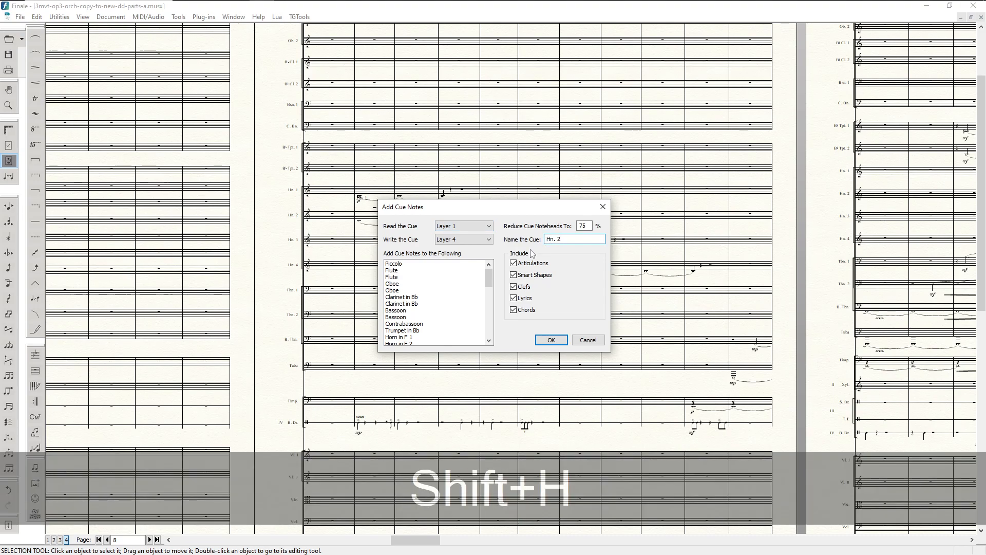
Exclude articulations, smart shapes and clefs from the Horn 2 cue and create it on the Horn in F 3 staff
left_click(532, 265)
left_click(532, 276)
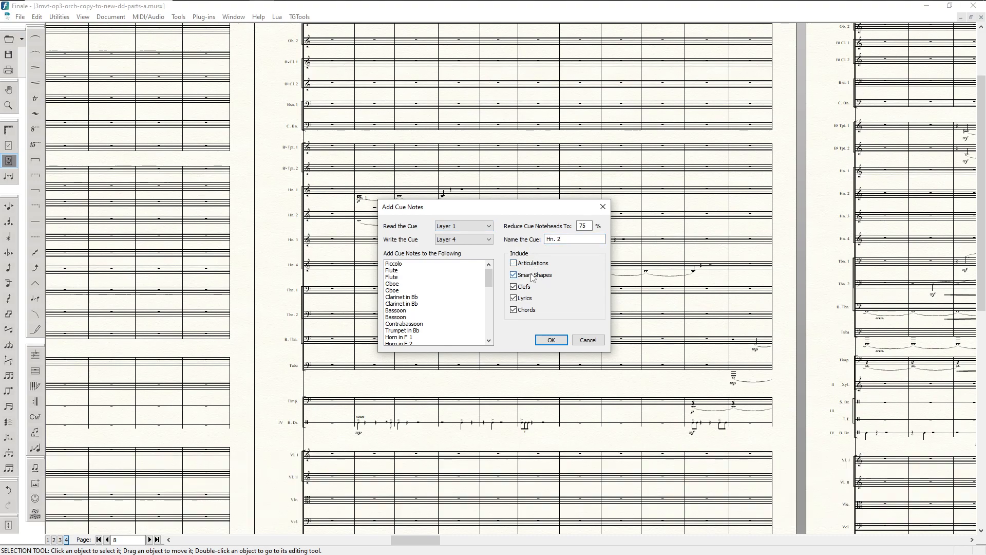
left_click(521, 288)
scroll(437, 312, "down", 2)
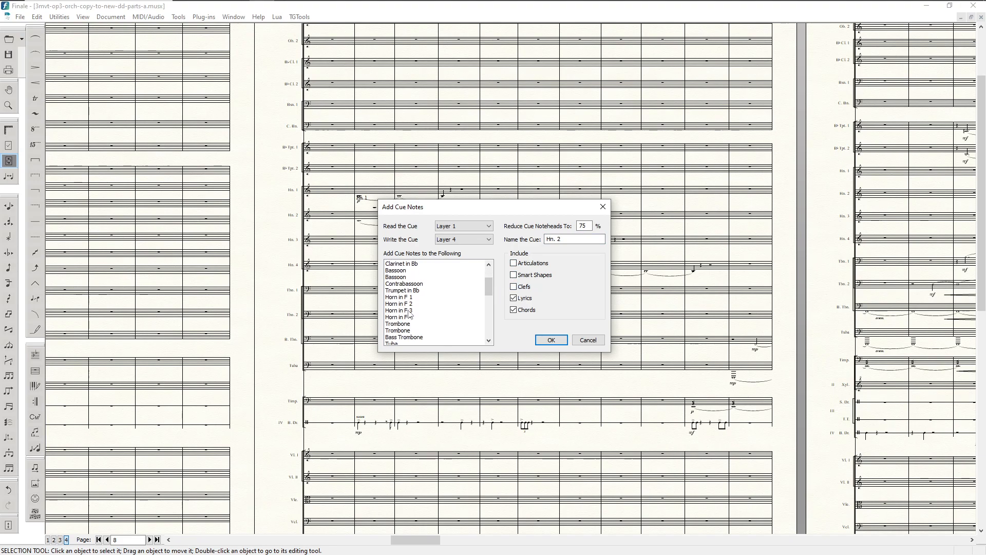
left_click(411, 304)
left_click(410, 310)
left_click(550, 338)
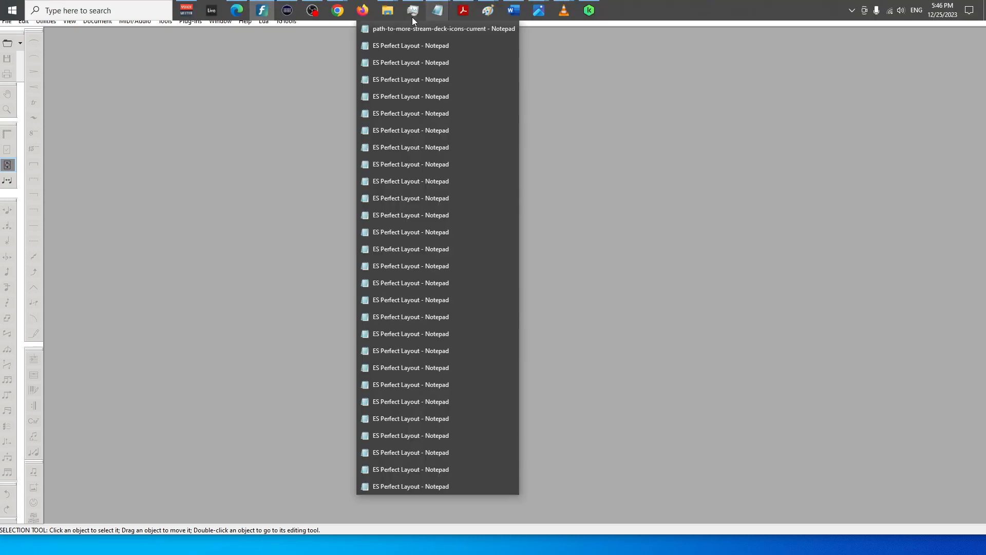
mouse_move(311, 14)
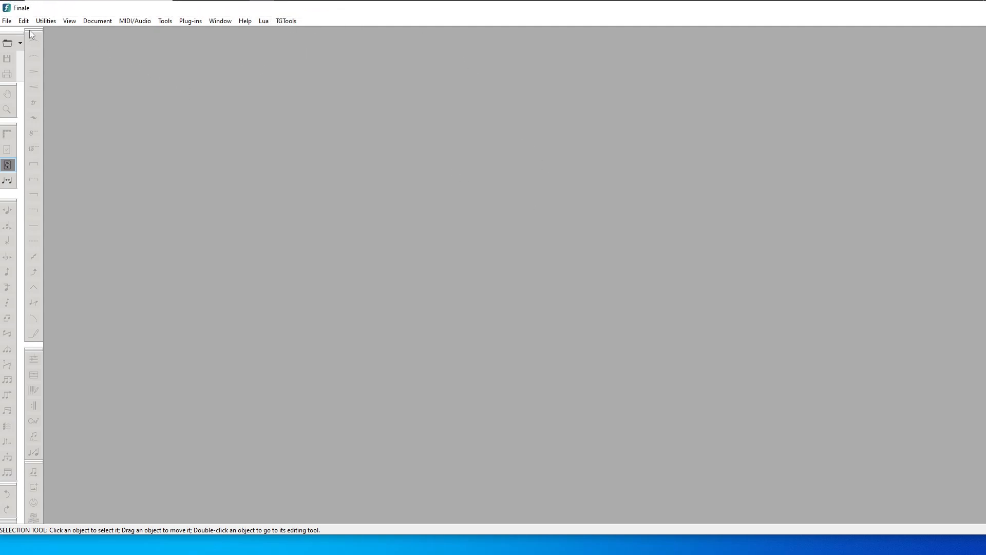
left_click(6, 21)
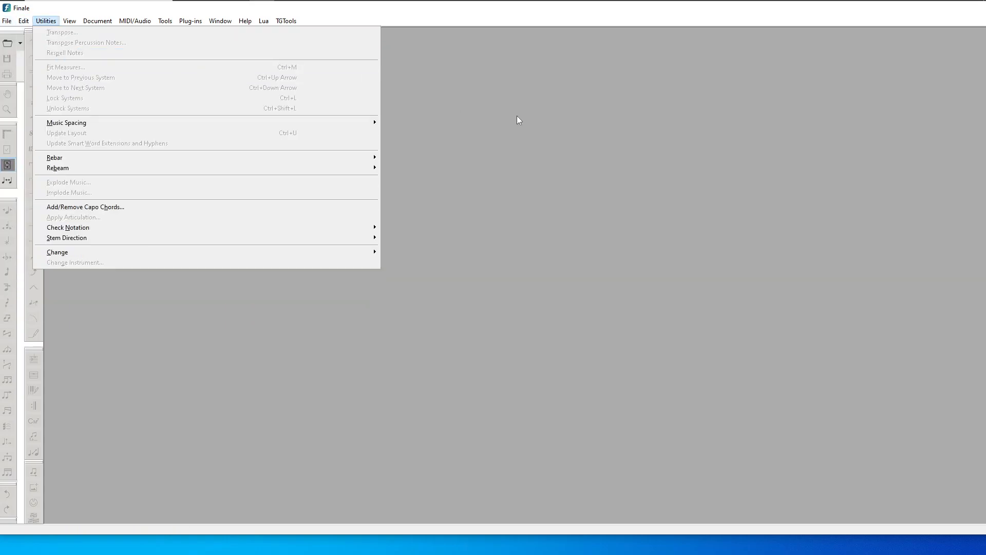
left_click(323, 88)
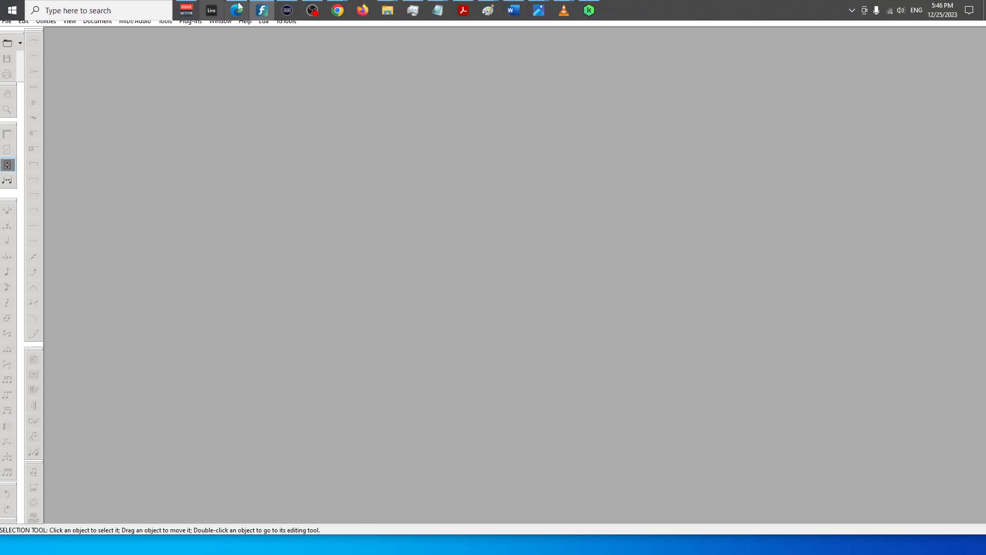
left_click(23, 21)
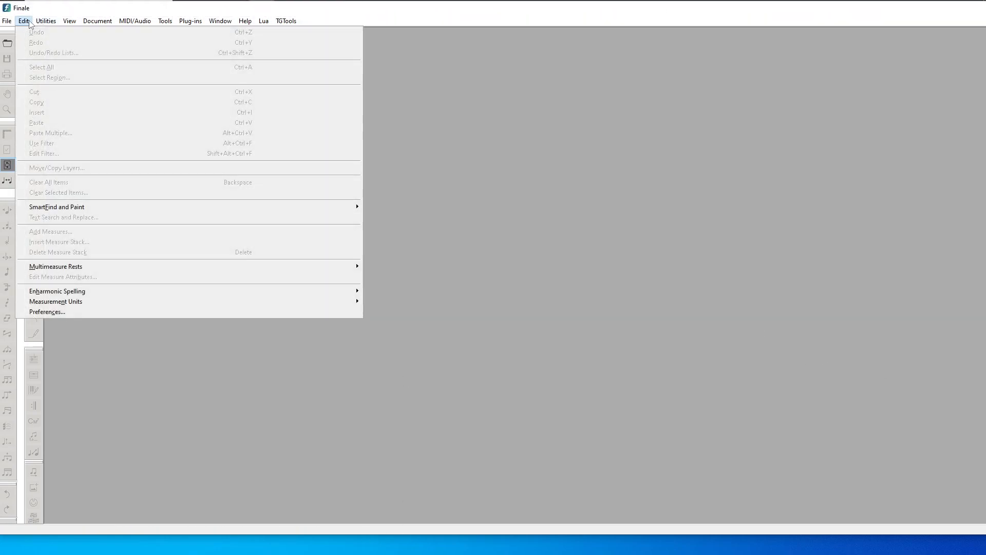
key("Left")
key("Left")
key("Left")
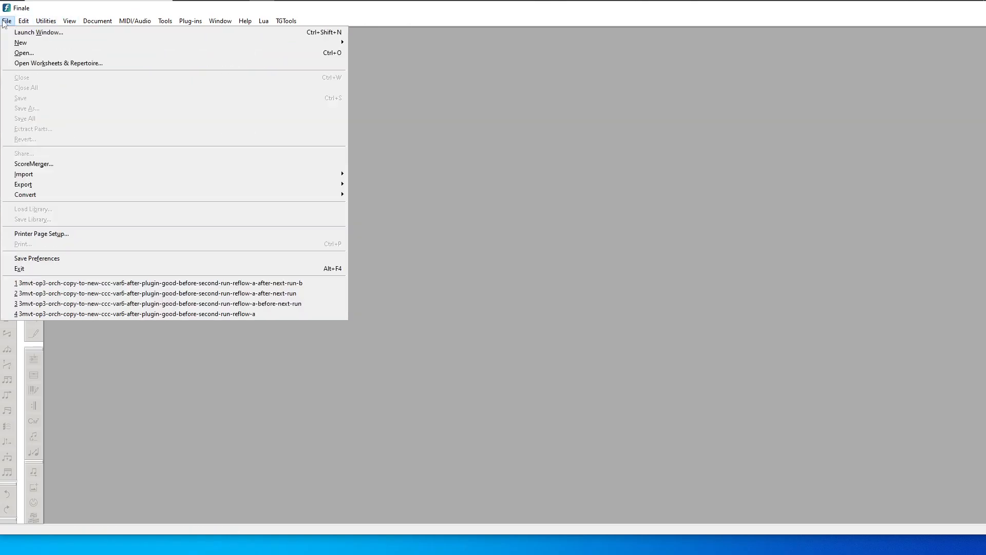
key("Right")
key("Right")
left_click(442, 112)
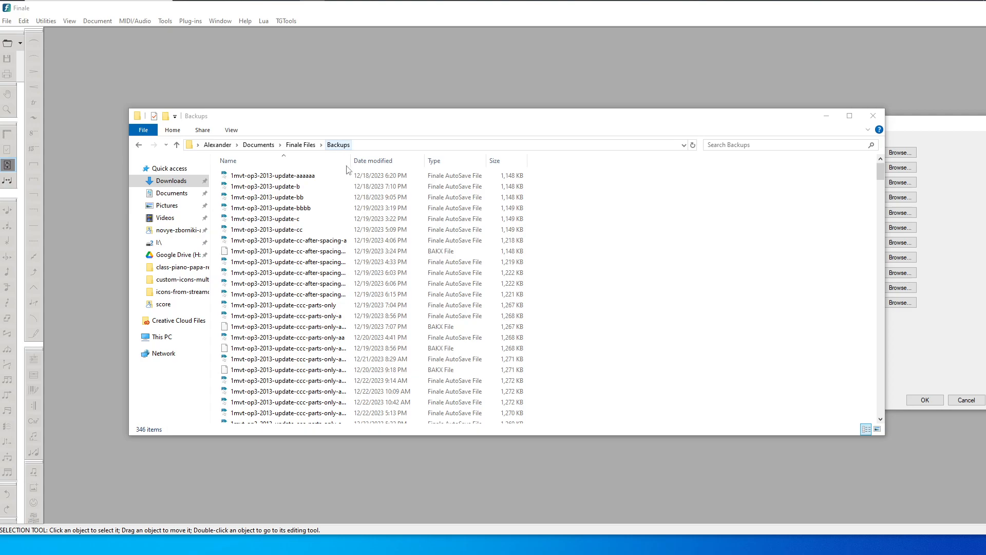
Sort the files in the Finale Backups folder by date modified, newest first
left_click(373, 161)
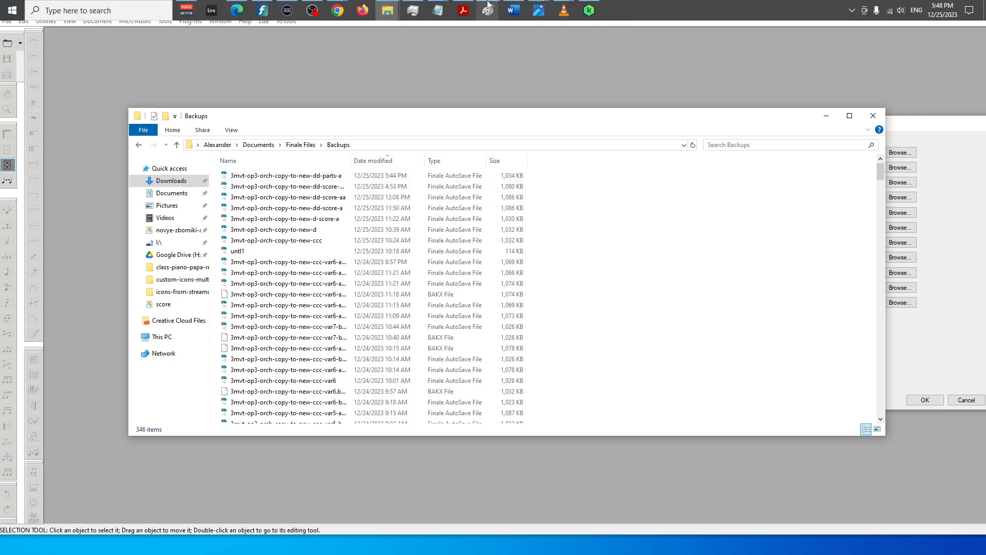
mouse_move(488, 6)
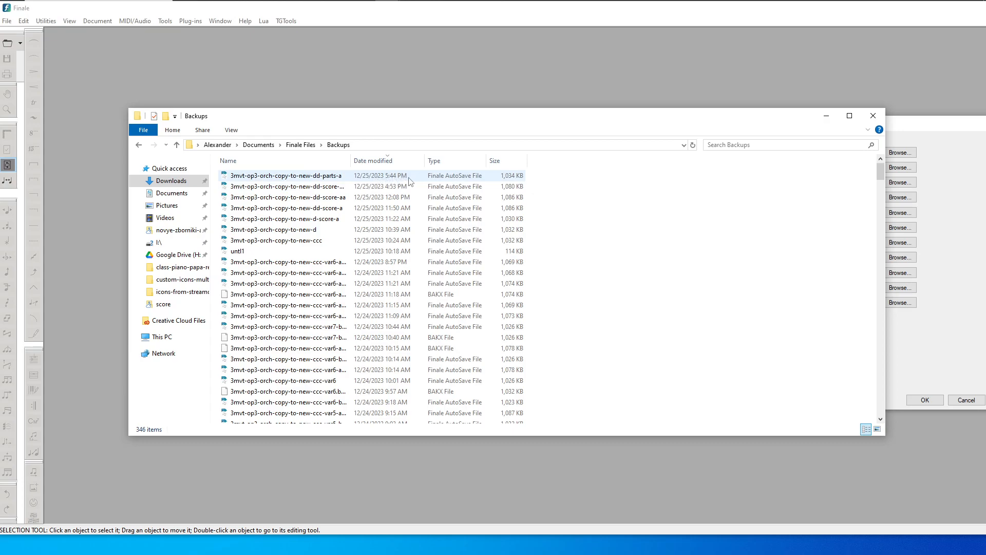
mouse_move(623, 0)
mouse_move(935, 8)
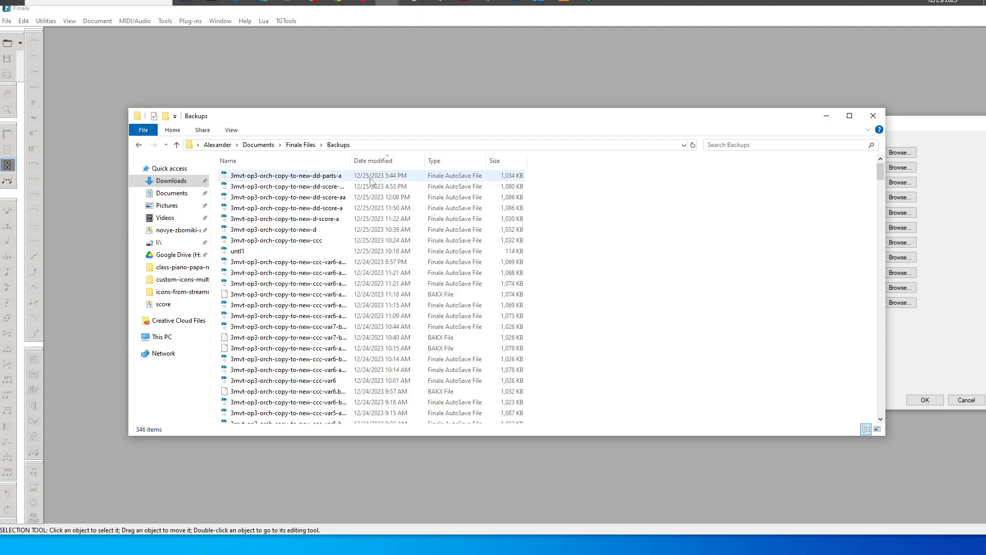
Review the auto-save interval and backup option in the Save preferences, and close the preferences
left_click(52, 20)
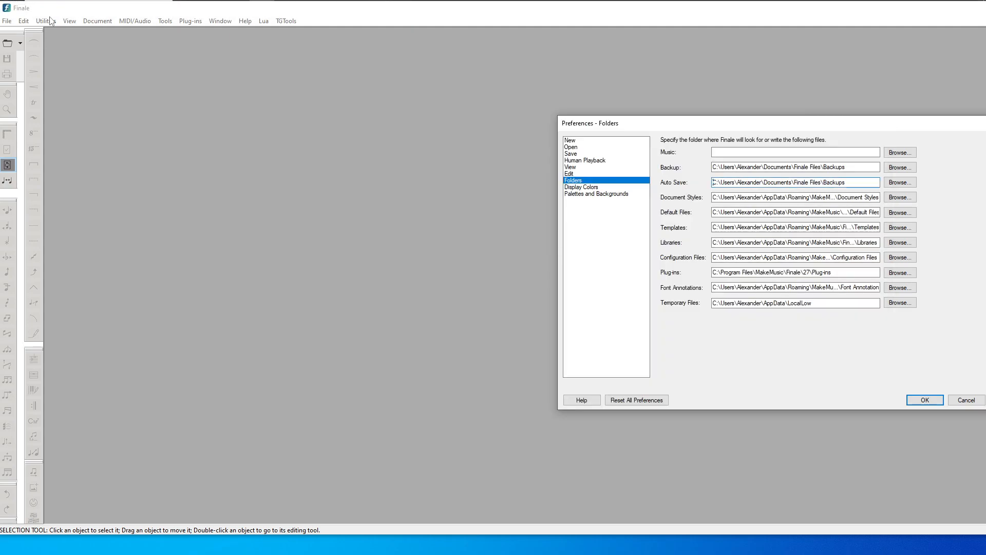
left_click(571, 147)
left_click(570, 154)
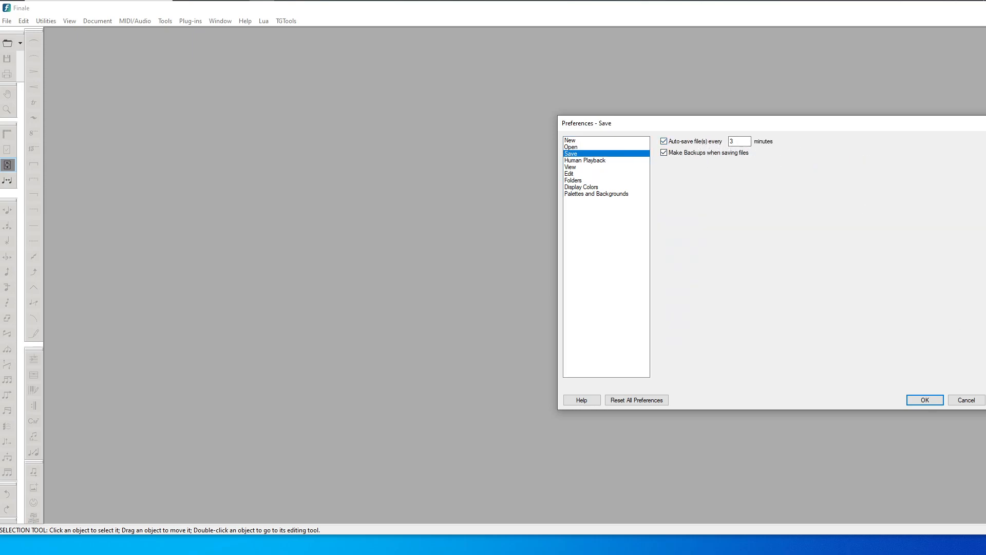
left_click_drag(925, 127, 725, 169)
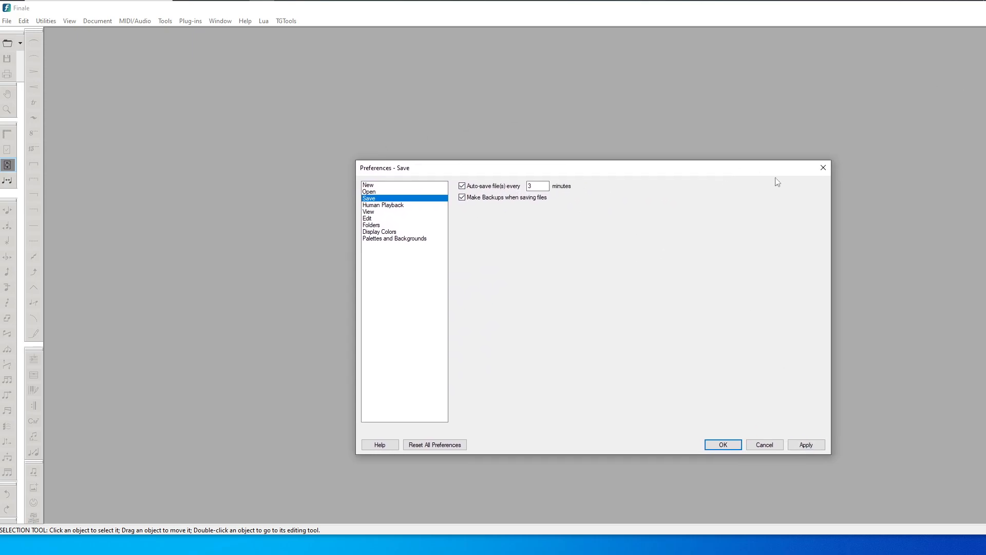
left_click(821, 165)
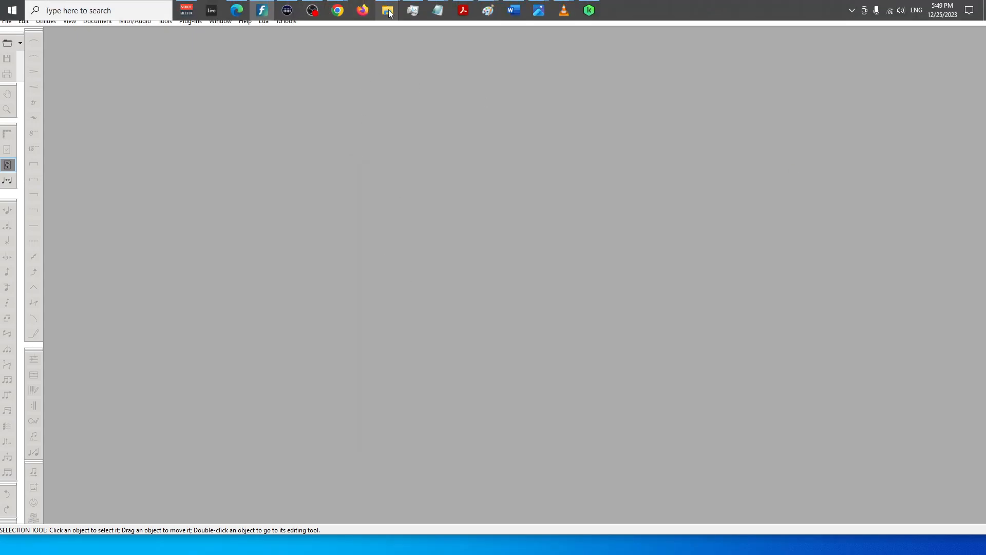
Return to the Backups folder and open the most recent auto-saved file, 3mvt-op3-orch-copy-to-new-dd-parts-a, in a maximized window
mouse_move(389, 14)
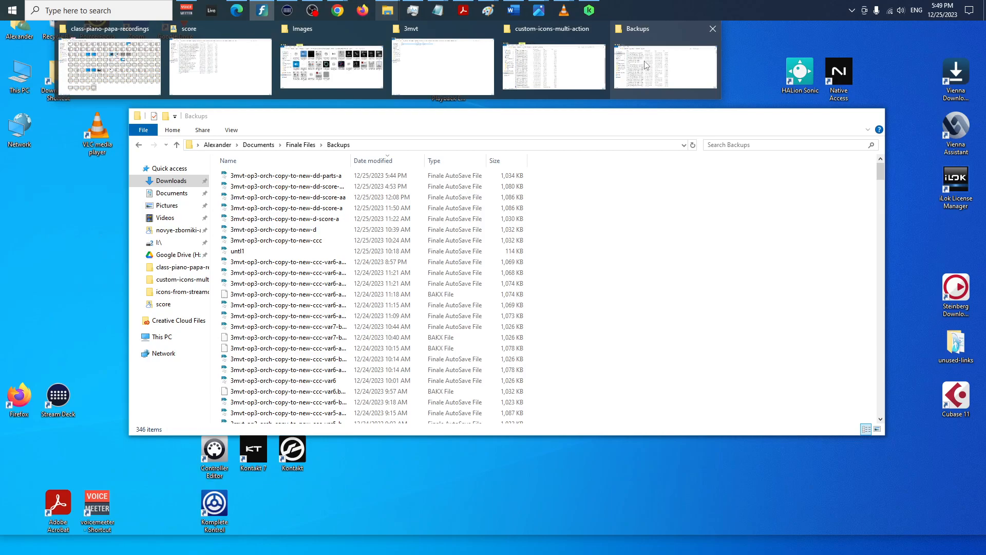
left_click(646, 65)
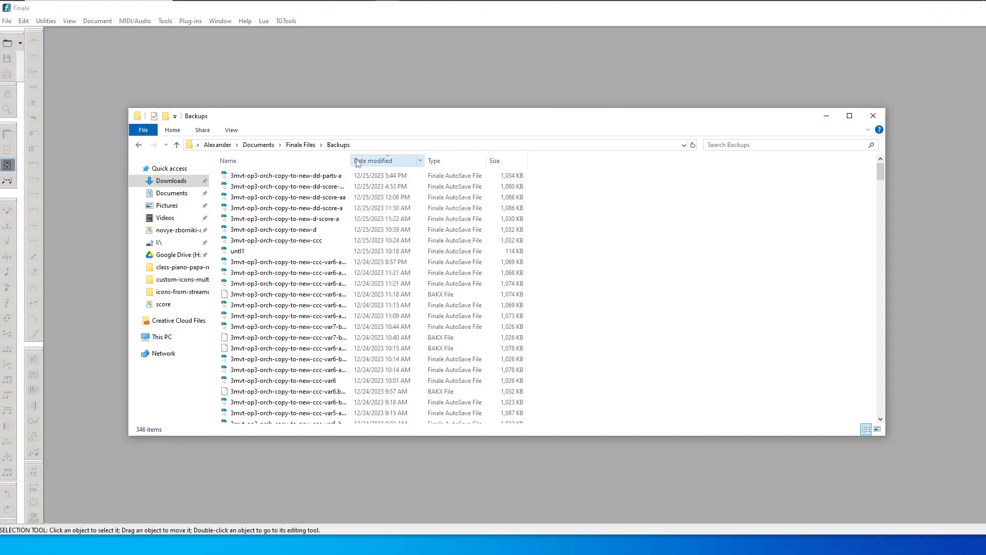
left_click(385, 178)
left_click(384, 162)
left_click(384, 162)
left_click_drag(307, 95, 307, 92)
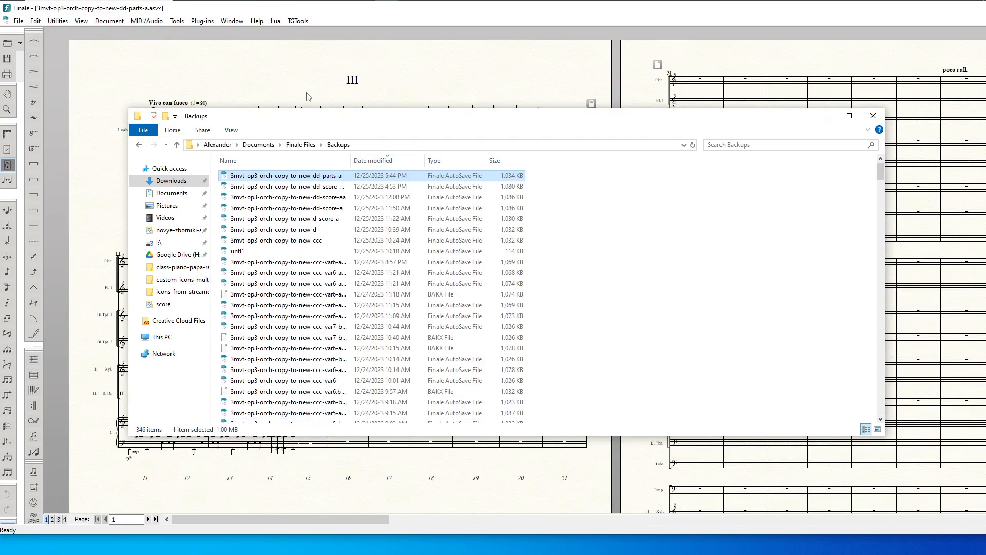
double_click(659, 7)
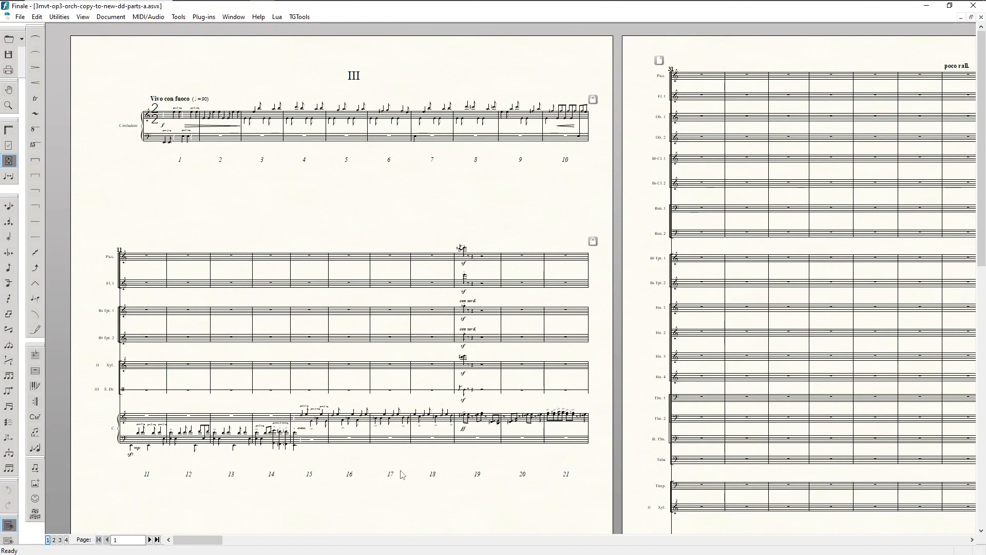
Examine the brass staves on pages 6 to 8 of the recovered score to see which cues it contains
left_click_drag(205, 540, 406, 546)
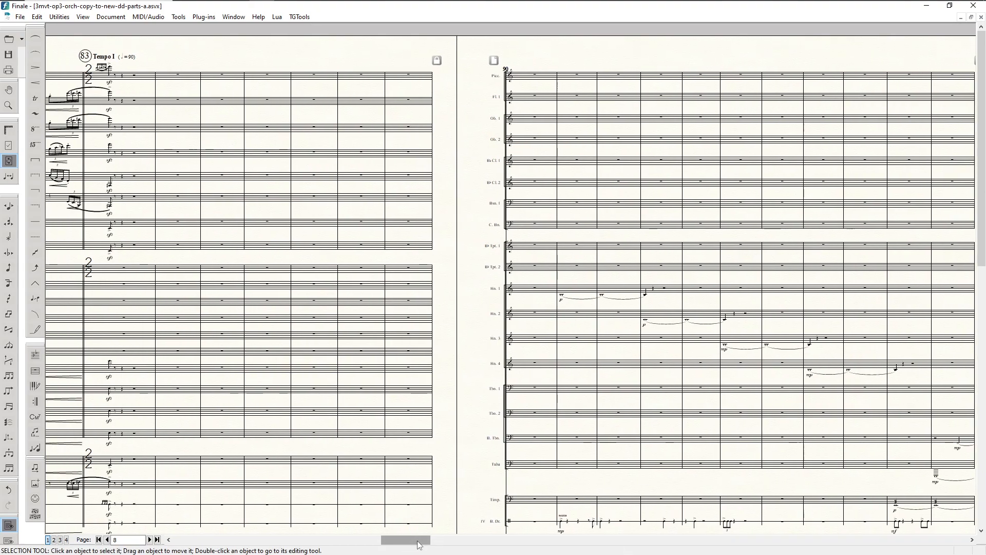
left_click_drag(419, 545, 380, 543)
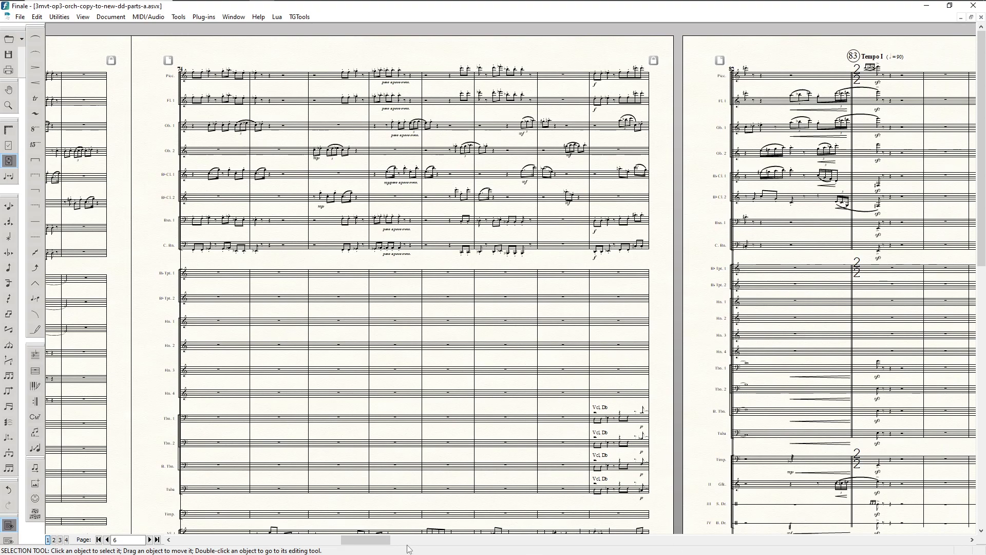
left_click_drag(383, 540, 390, 540)
scroll(520, 439, "down", 1)
scroll(465, 478, "down", 3)
scroll(477, 474, "up", 2)
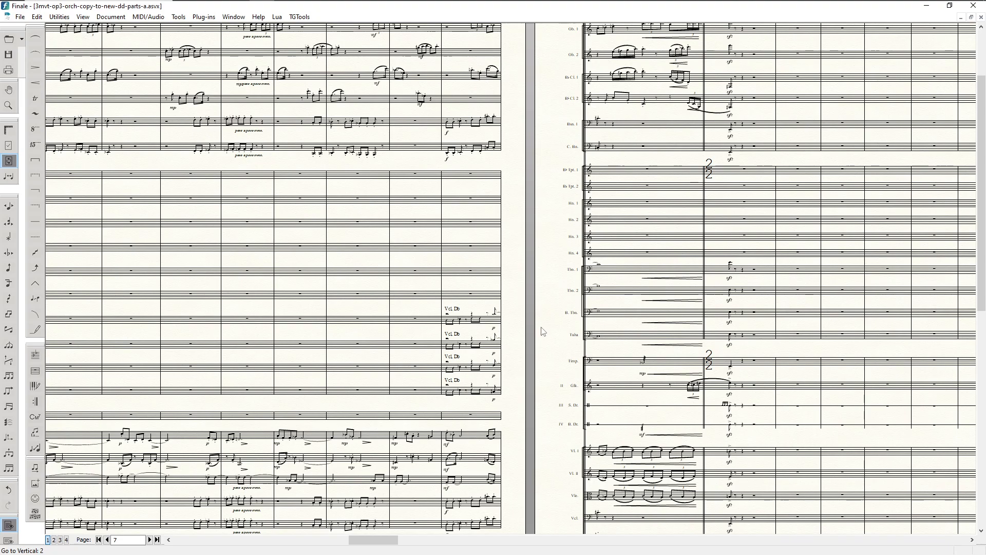
left_click_drag(371, 541, 420, 546)
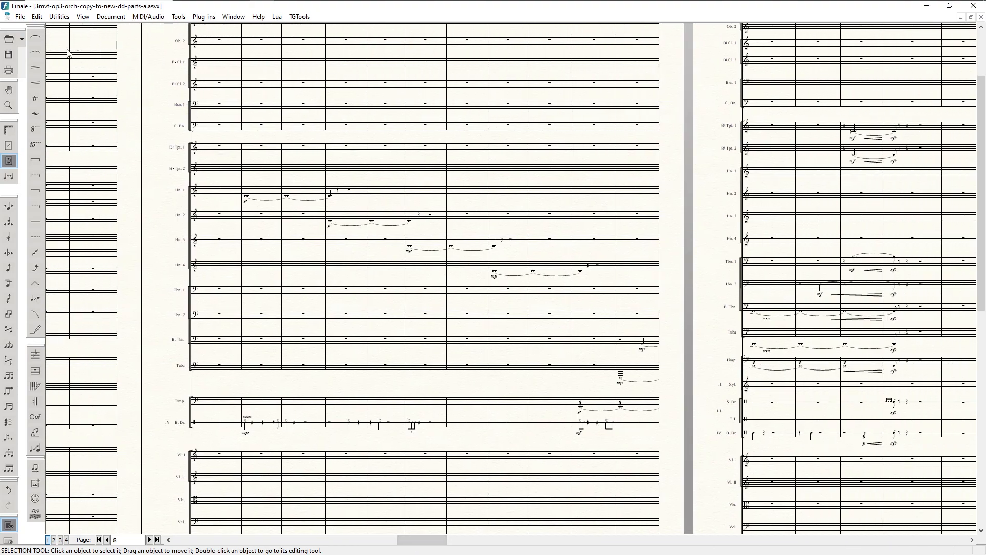
Save the recovered score as 3mvt-op3-orch-copy-to-new-dd-parts-aa in the parts folder of 3mvt
left_click(20, 16)
left_click(35, 105)
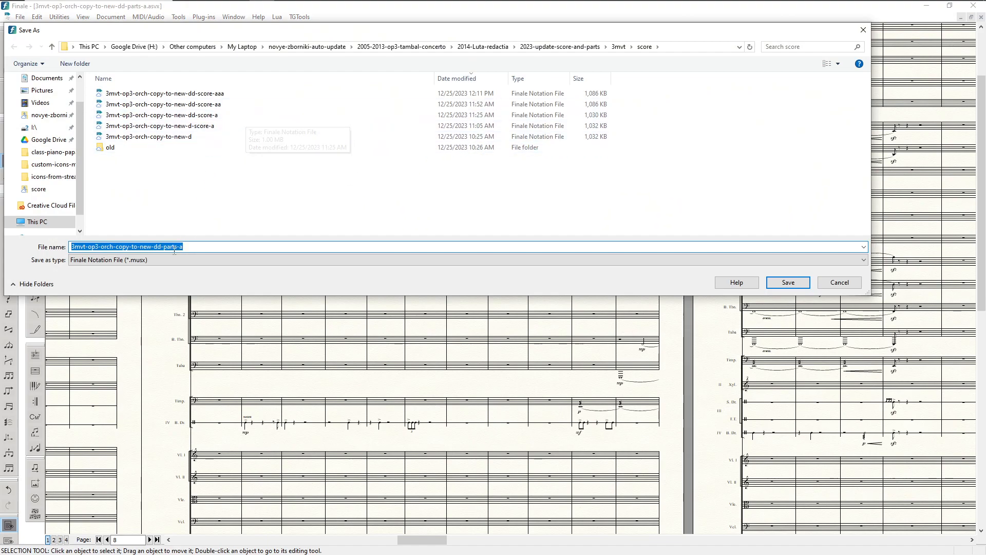
left_click(619, 47)
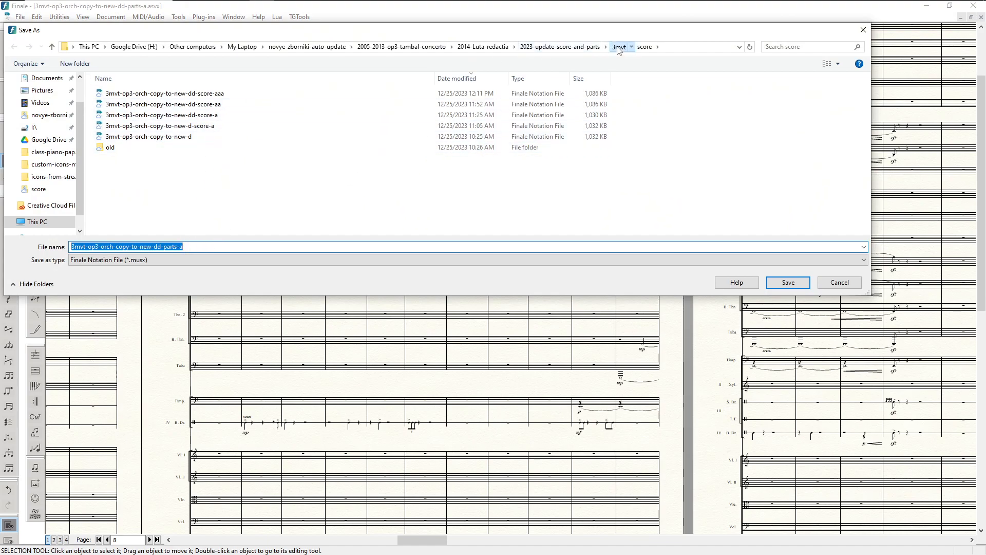
double_click(115, 95)
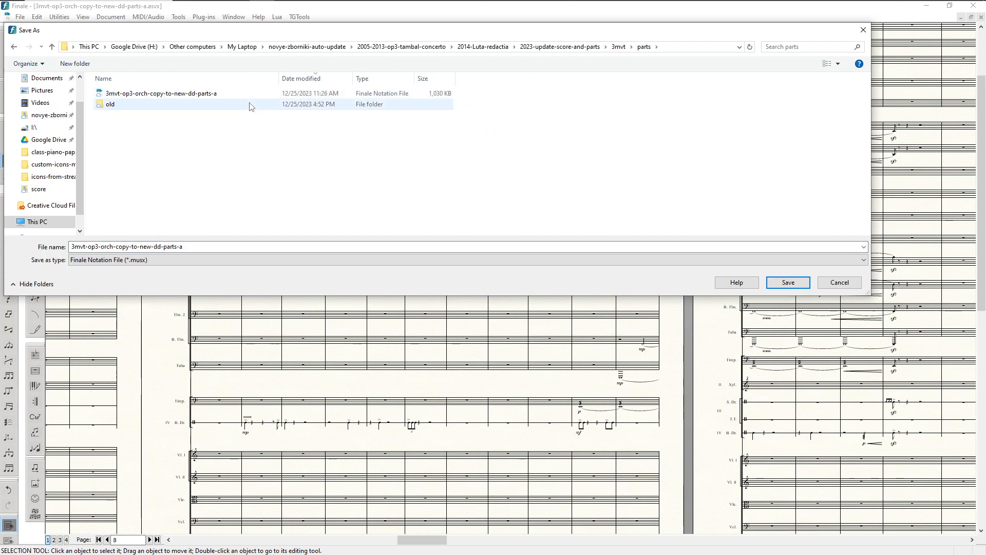
left_click(188, 245)
left_click(195, 244)
type("a")
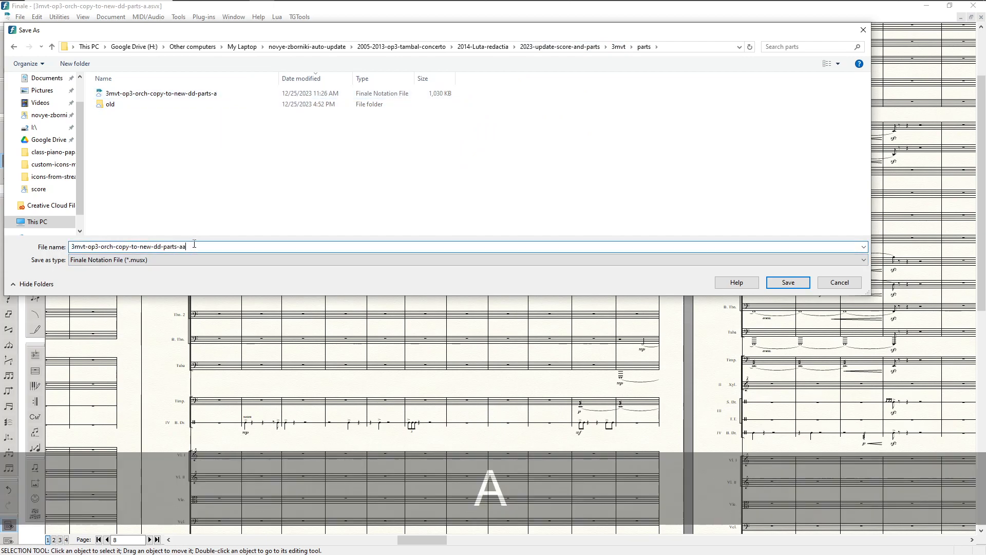
left_click(779, 281)
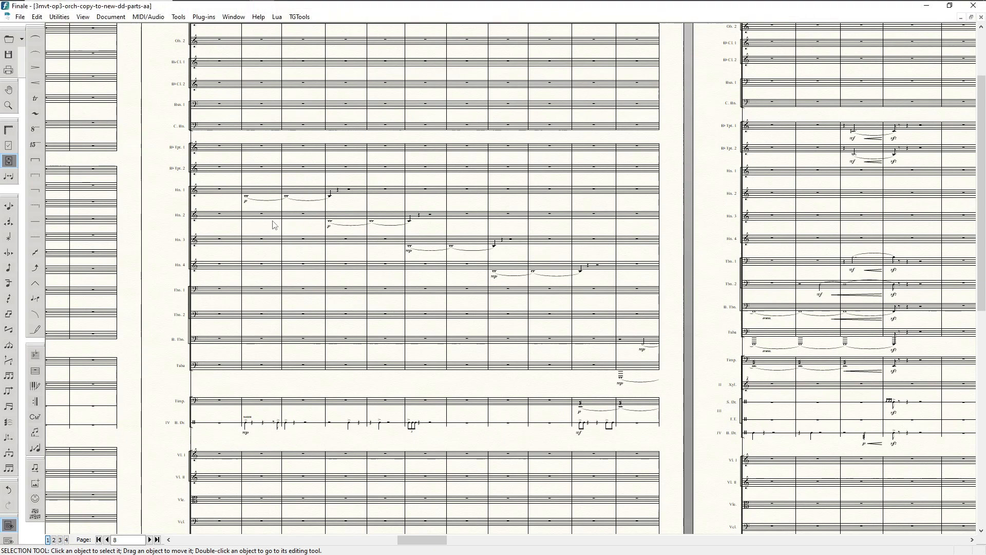
Start cue notes from the first two played measures of Horn 1 on page 8 and name the cue Hn. 1
left_click(253, 191)
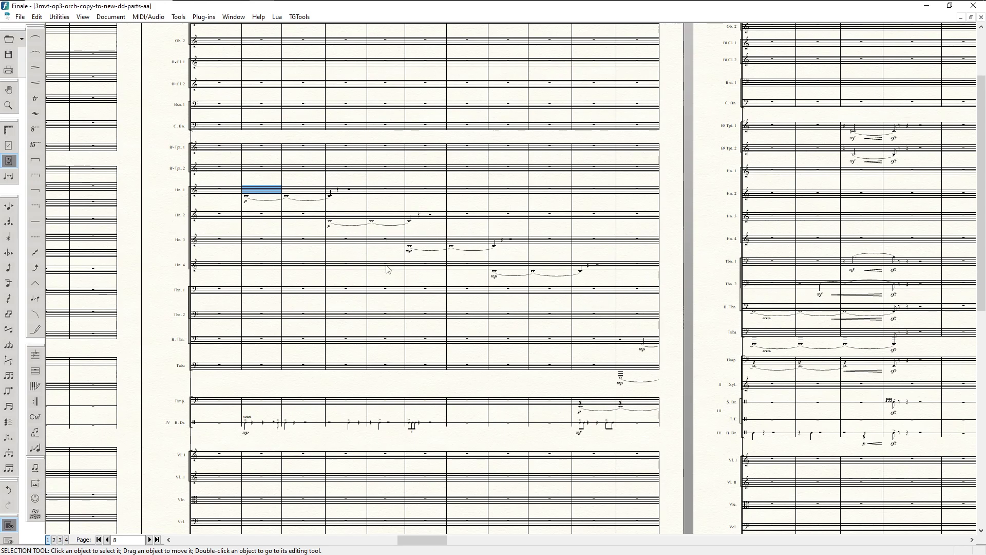
scroll(371, 300, "down", 3)
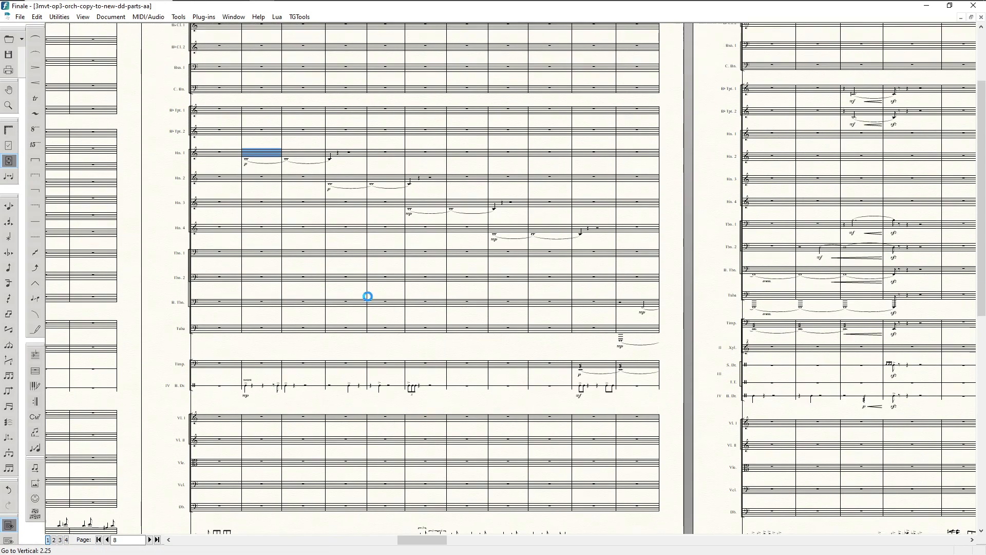
scroll(368, 296, "up", 2)
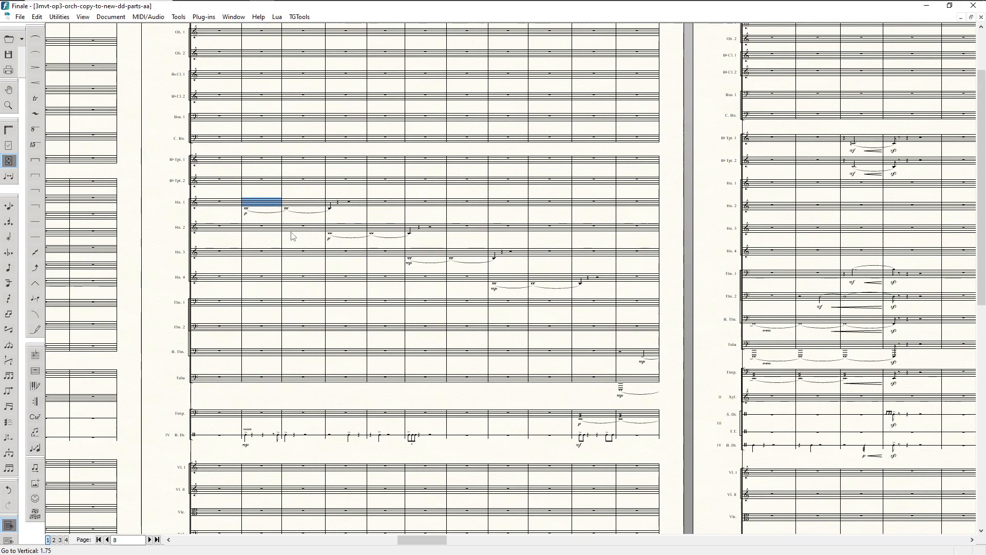
left_click(313, 210, "shift")
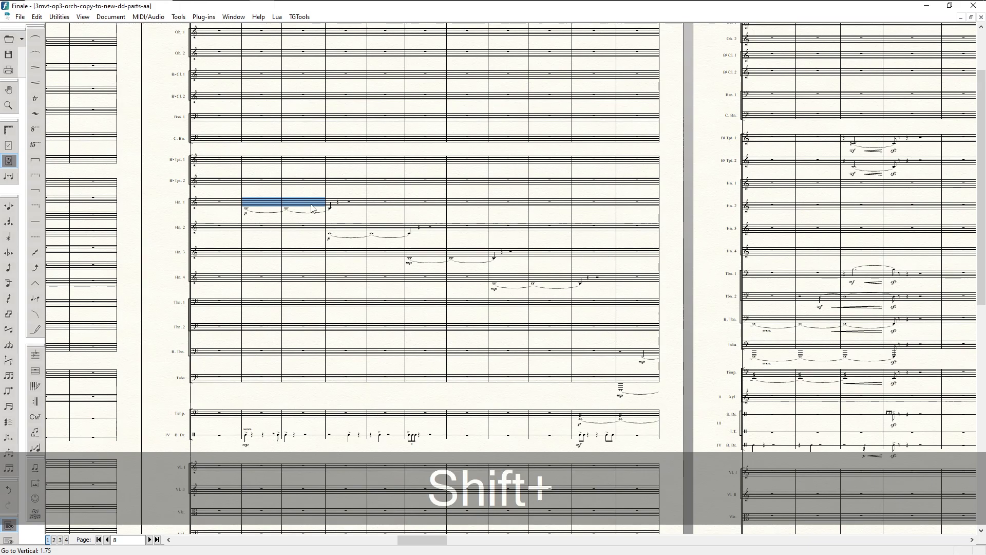
key("ctrl+alt+c")
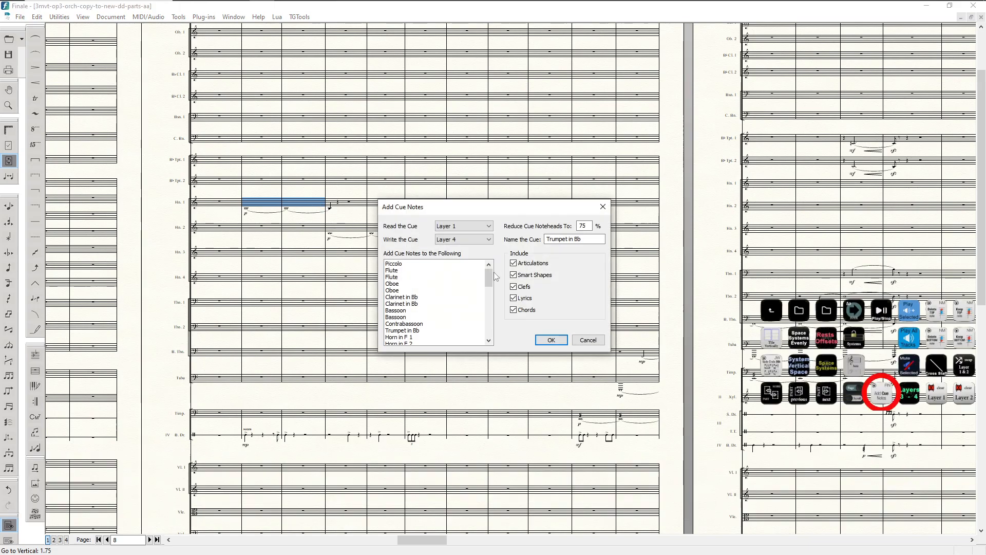
left_click_drag(586, 241, 544, 240)
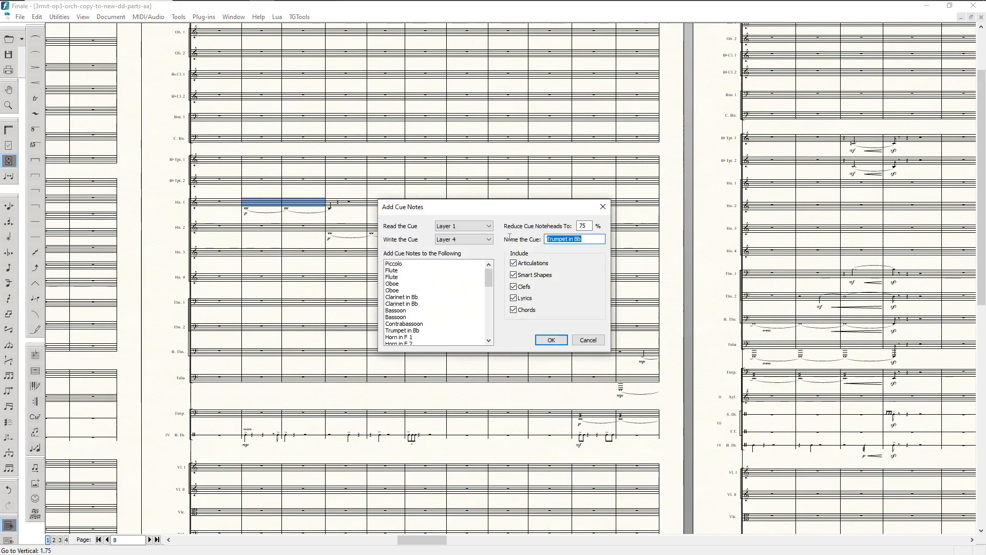
type("Hn. 1")
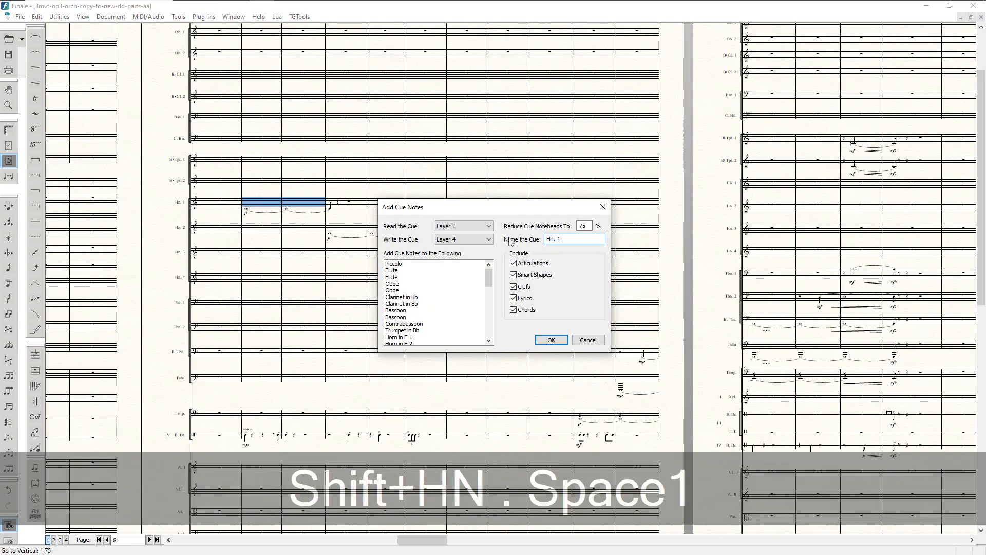
Exclude articulations, smart shapes and clefs from the cue and add it to the Horn in F 2 staff
left_click(520, 263)
left_click(525, 275)
left_click(524, 287)
scroll(406, 310, "down", 1)
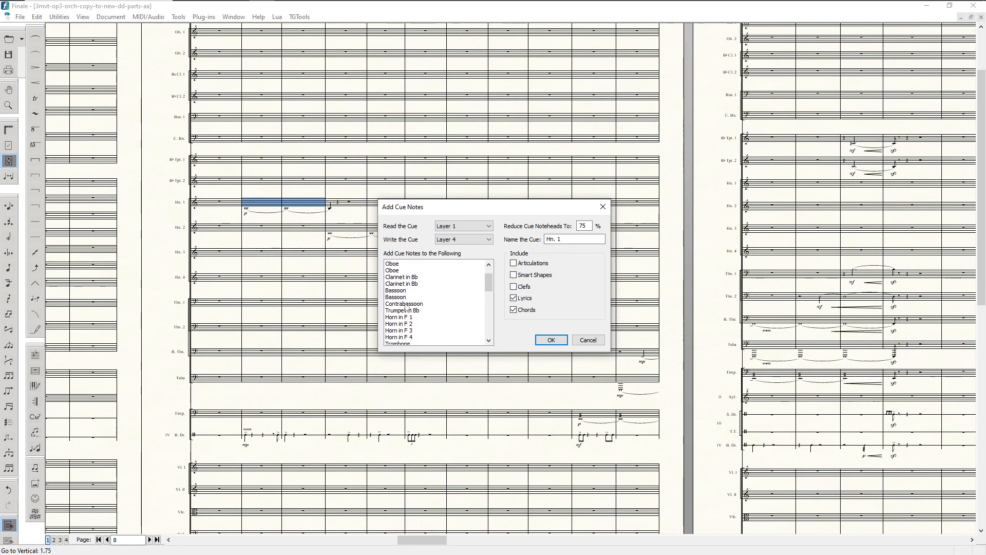
left_click(406, 331)
left_click(405, 324)
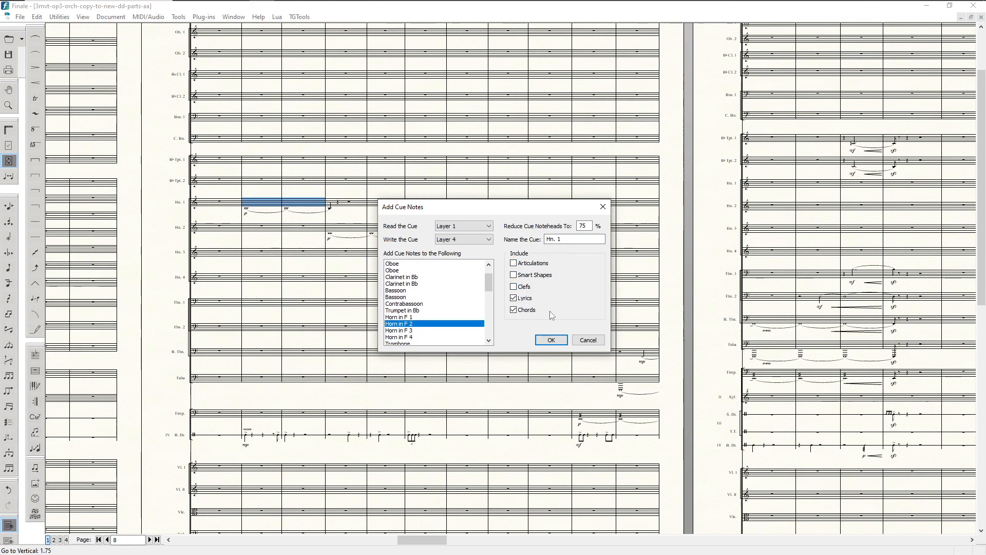
left_click(551, 340)
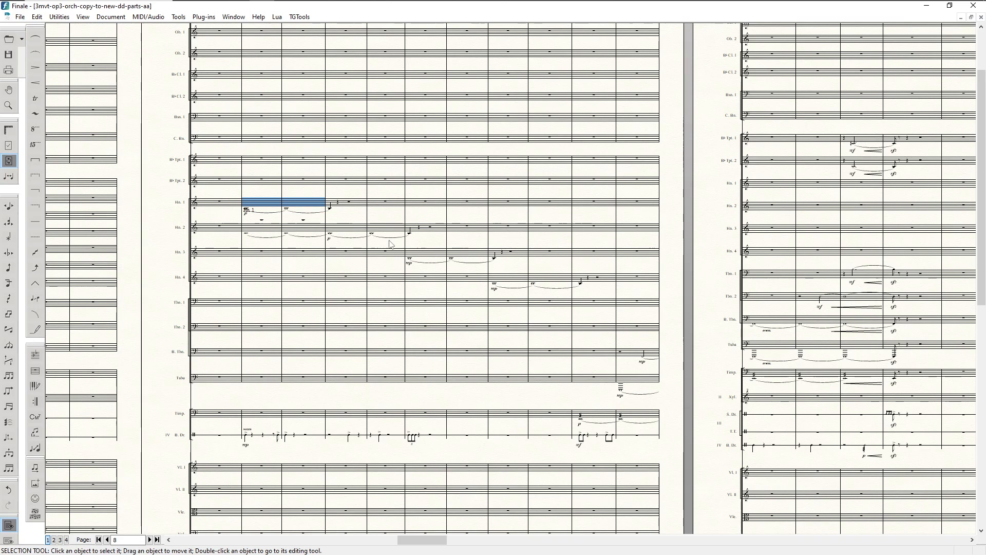
With Speedy Entry in layer 4, remove the tie leading out of the second cue measure in Horn 2
left_click(354, 234)
left_click(268, 233)
left_click(306, 234, "shift")
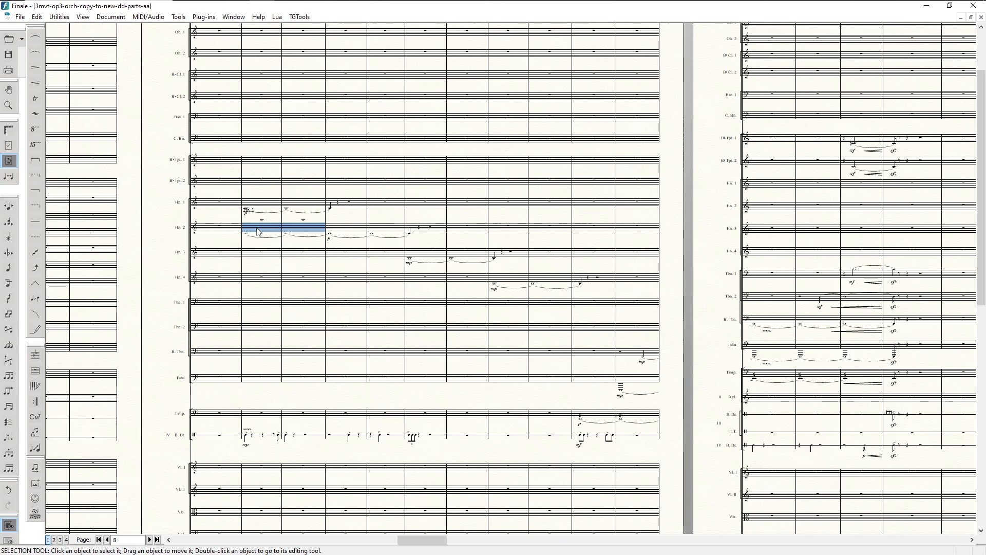
key("F3")
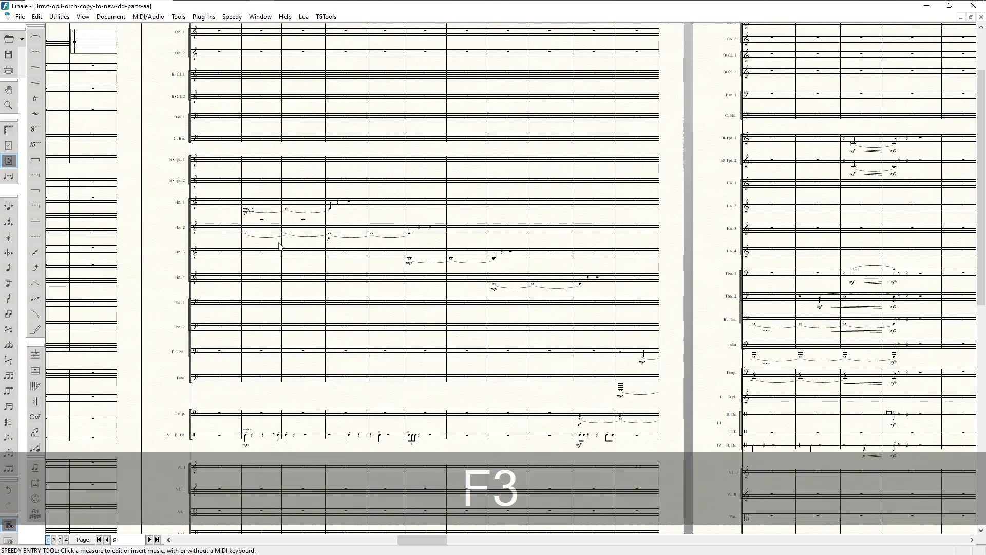
left_click(288, 234)
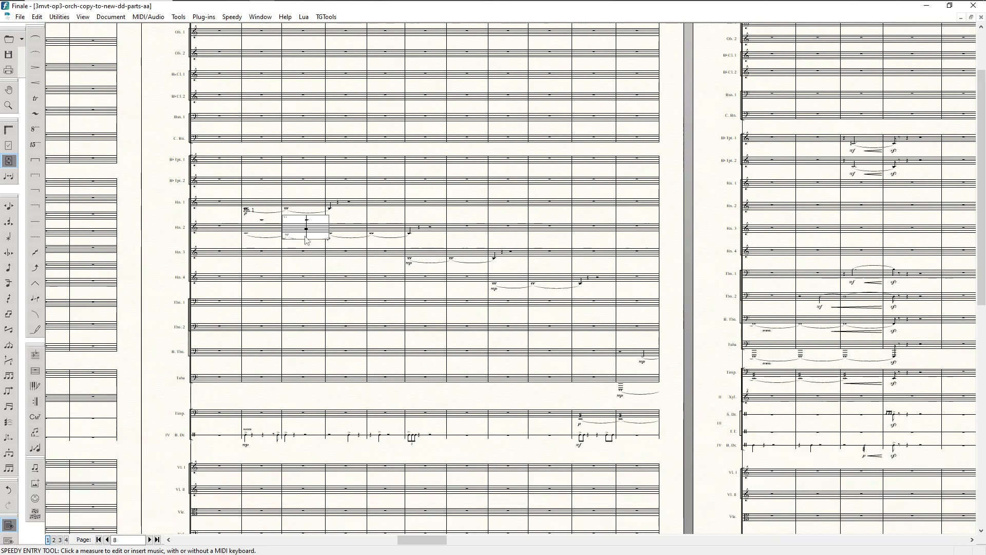
key("Left")
key("Right")
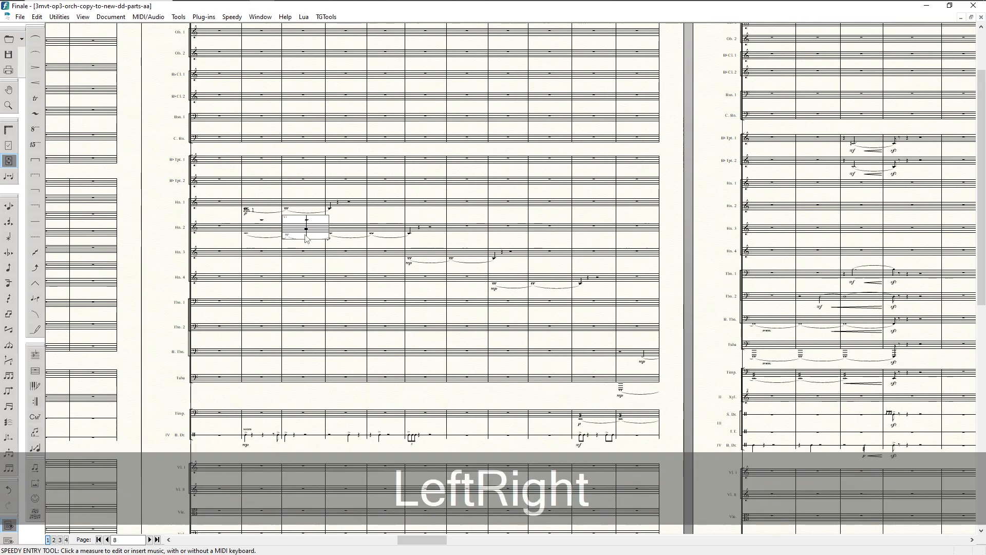
key("alt+shift+3")
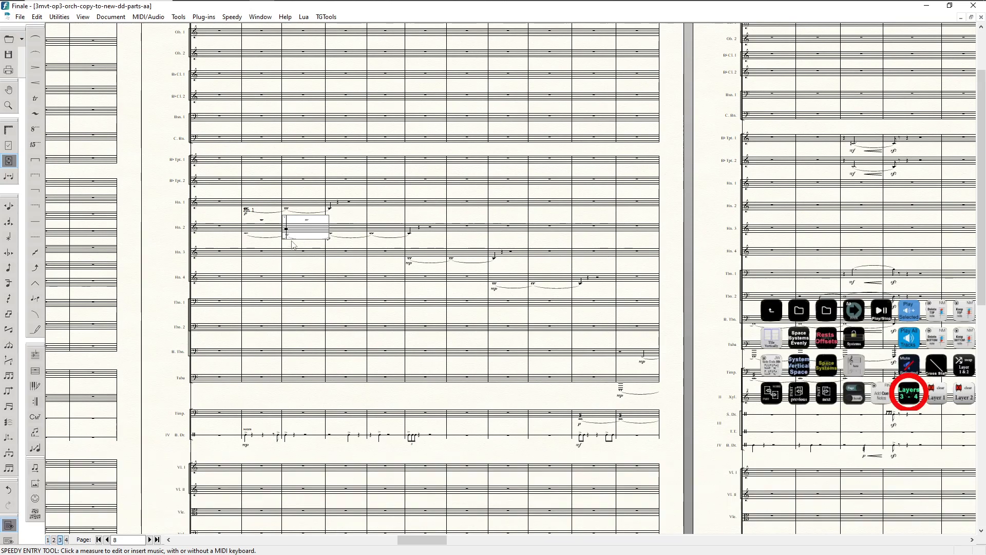
key("alt+shift+4")
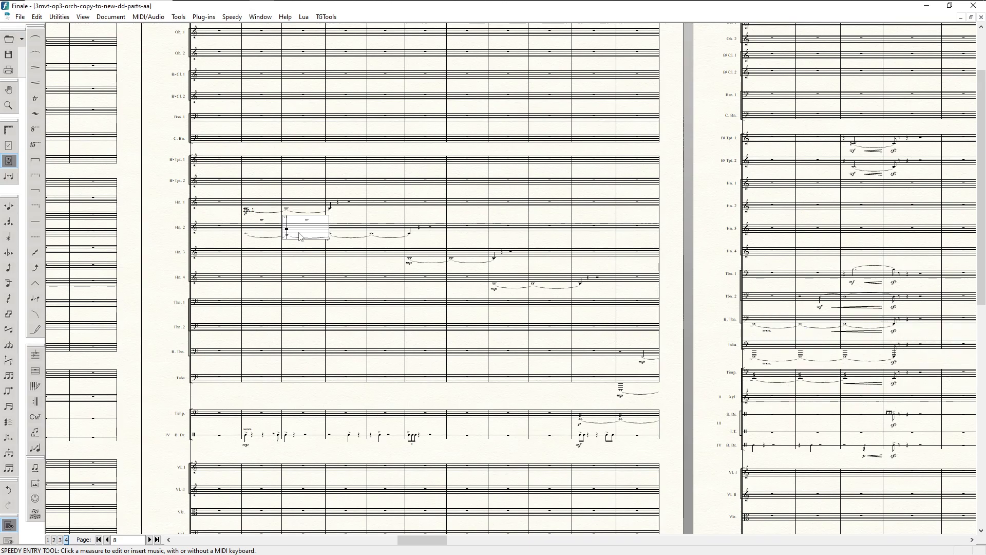
left_click(264, 229)
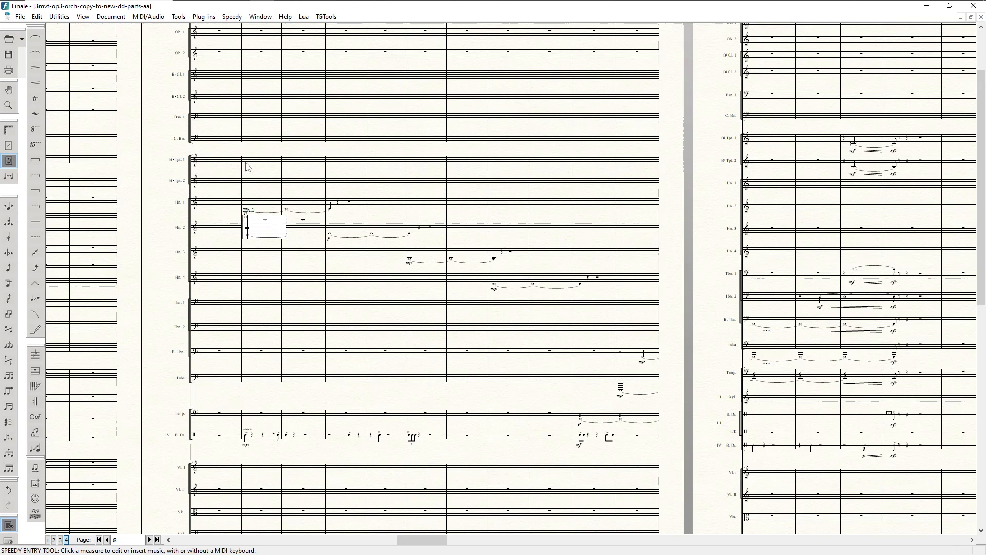
Copy the two cue measures from Horn 2 to the two measures before the Horn 3 entry and those before the Horn 4 entry
key("F2")
left_click(246, 231)
key("shift+Right")
left_click_drag(245, 232, 341, 261)
left_click_drag(249, 227, 407, 278)
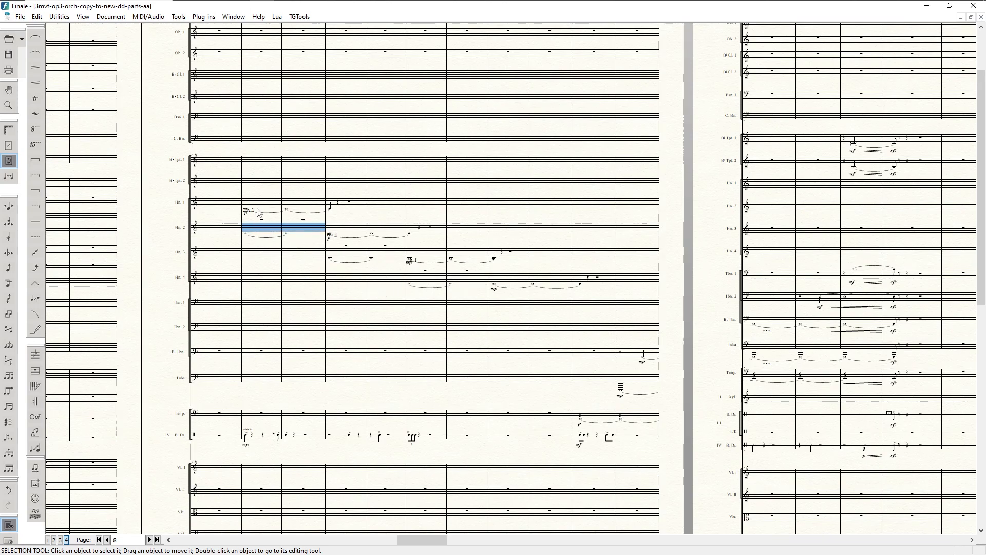
With the Expression tool, lower the cue name above the Horn 3 staff until it clears the Horn 2 notes and dynamic
key("F8")
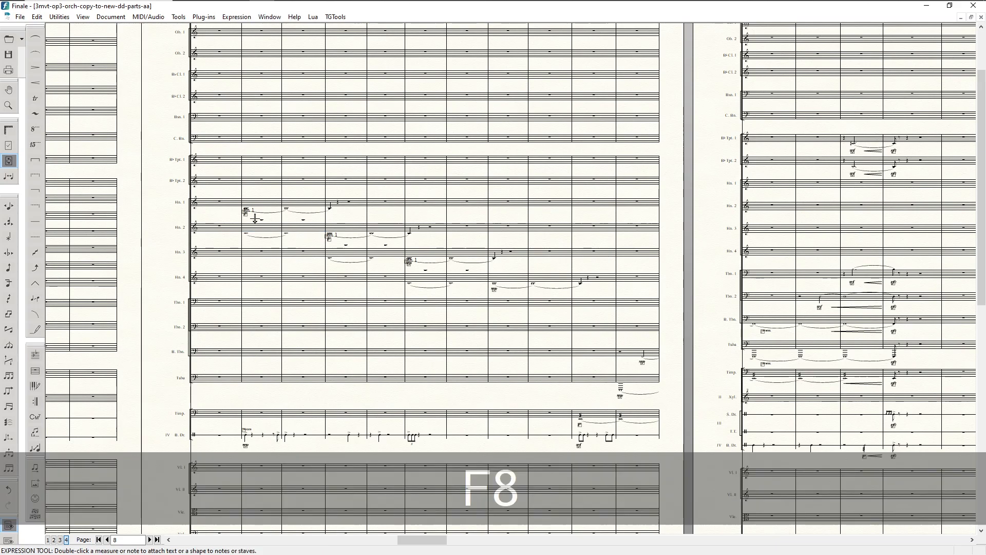
left_click(329, 238)
key("Down")
key("Down")
key("Down")
key("Down")
key("Down")
key("Down")
key("Down")
key("Down")
key("Down")
key("Down")
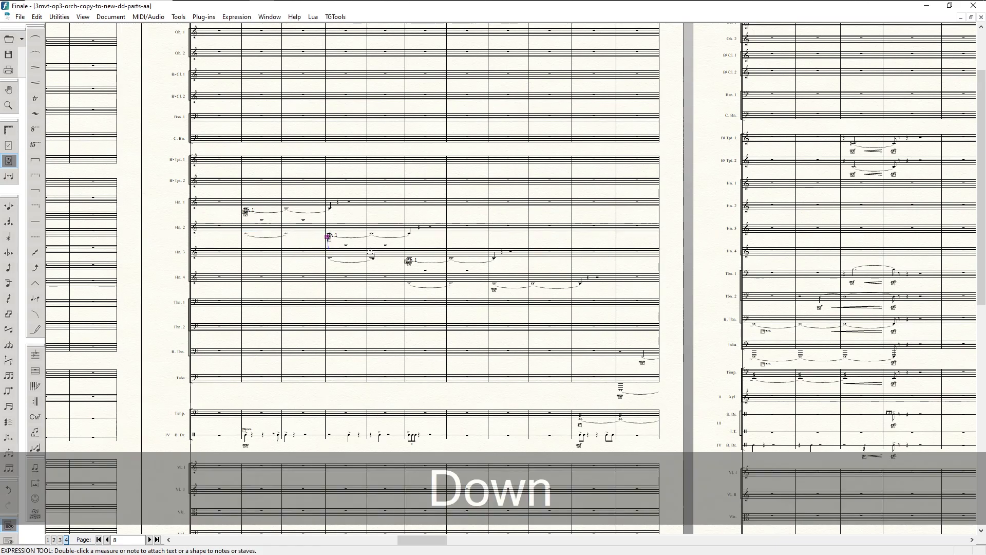
key("Down")
key("Down")
key("Down")
key("Down")
key("Down")
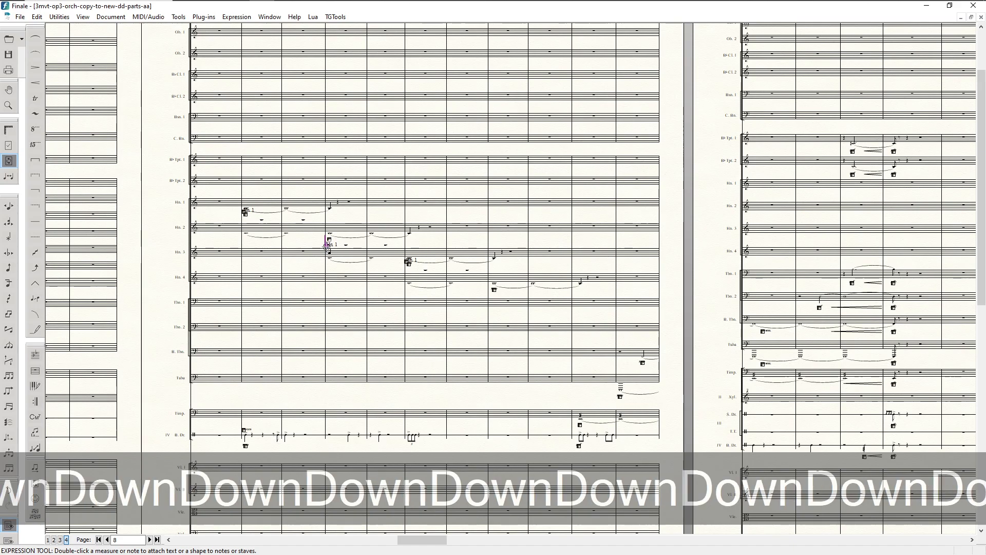
Duplicate the Hn. 1 expression, change the copy's text to Hn. 2, and assign it to the Horn 3 cue
double_click(327, 245)
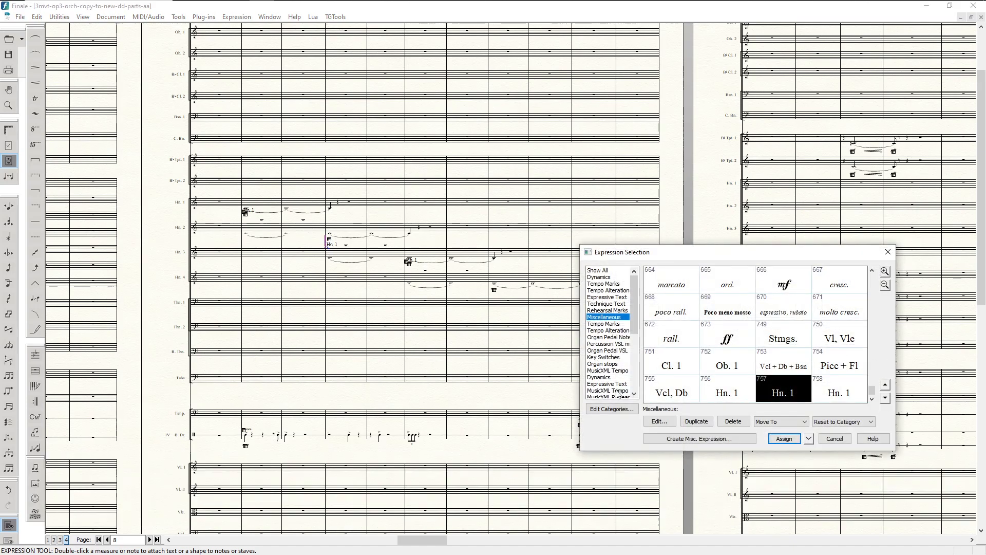
left_click(697, 422)
left_click(660, 422)
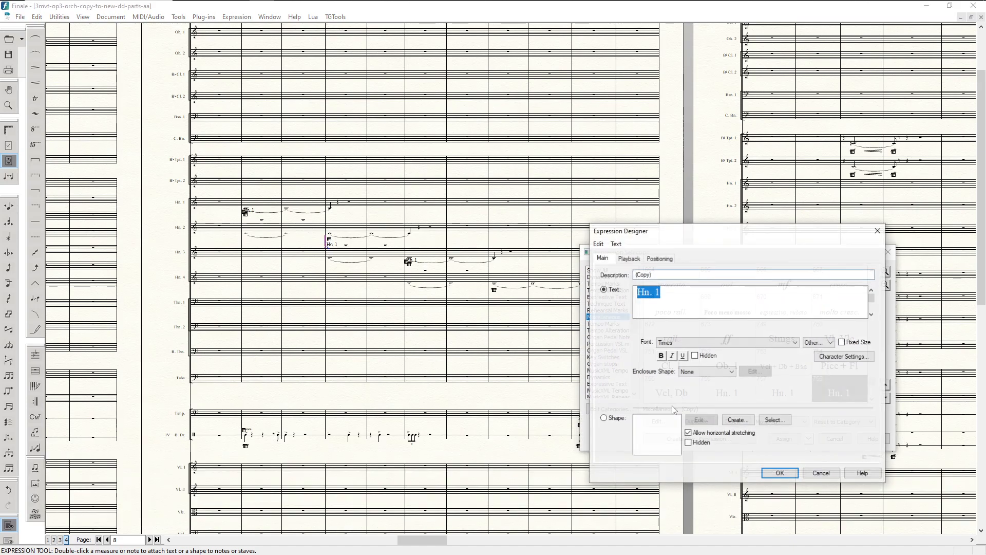
left_click(656, 293)
double_click(657, 293)
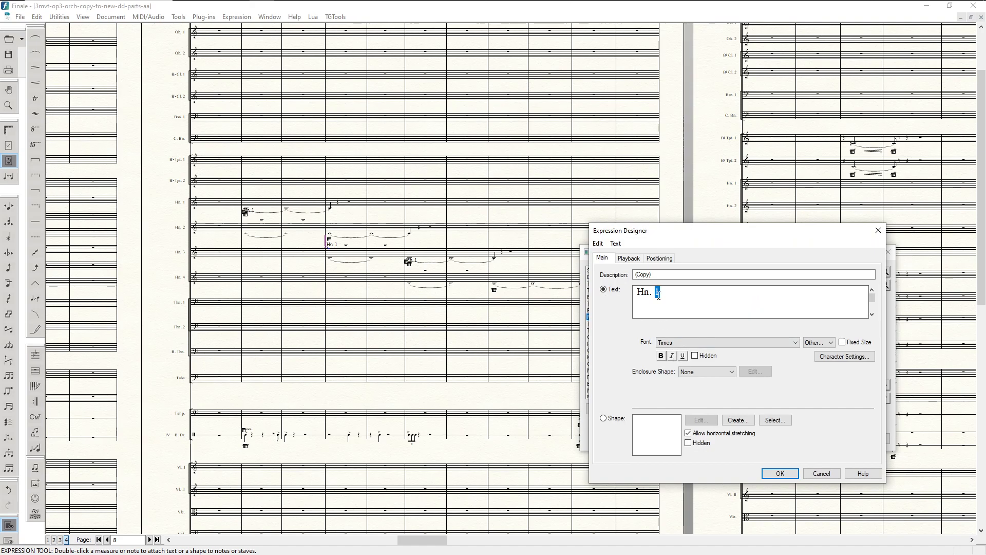
type("2")
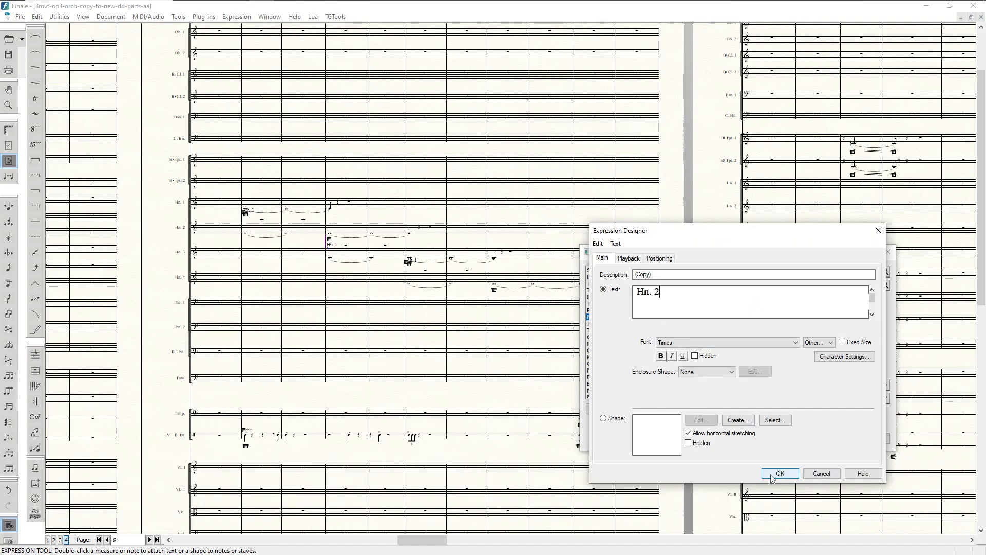
left_click(774, 475)
double_click(828, 391)
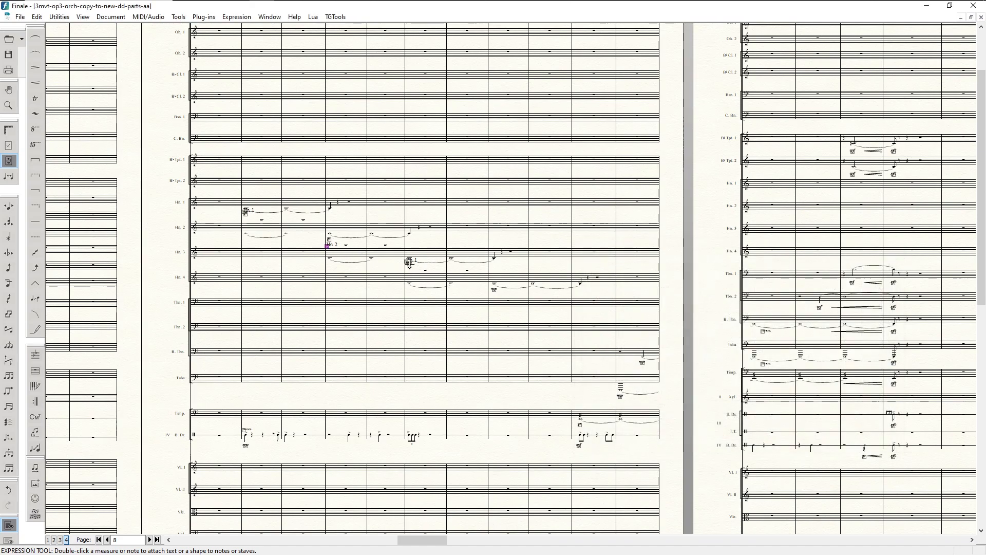
Relabel the Horn 4 cue with a duplicated expression reading Hn. 3, and lower the cue names above the Horn 4 and Horn 2 staves
left_click_drag(408, 262, 407, 271)
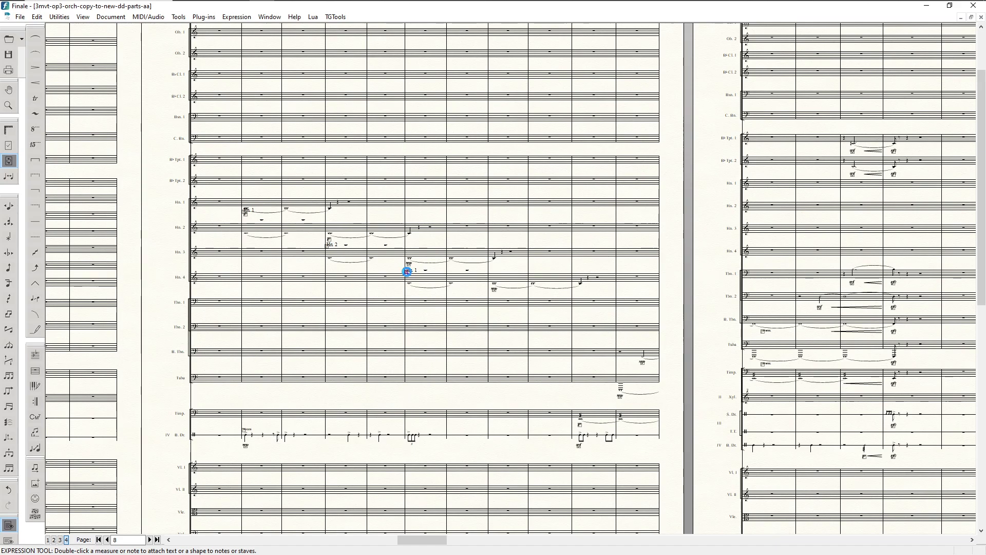
double_click(406, 271)
left_click(696, 421)
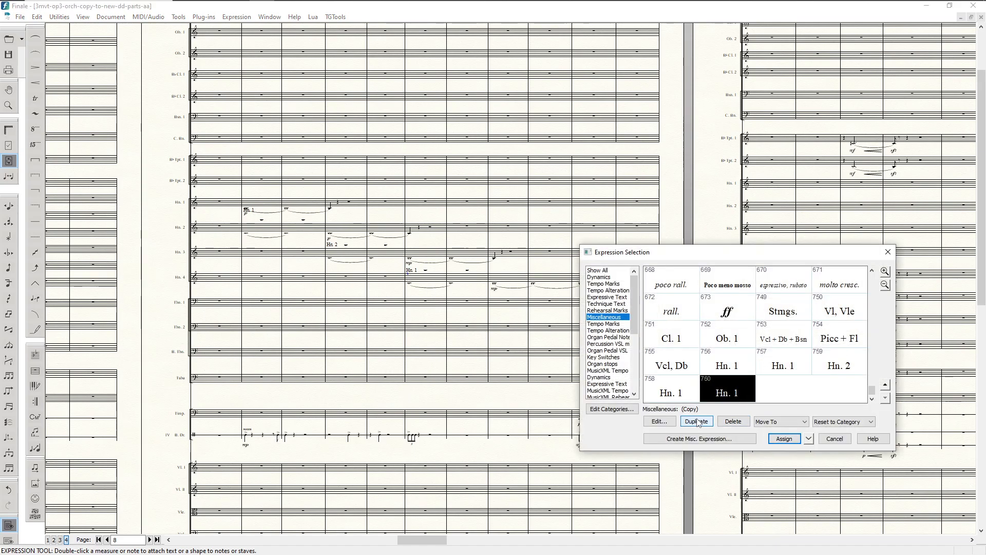
left_click(660, 422)
left_click_drag(661, 293, 656, 292)
type("3")
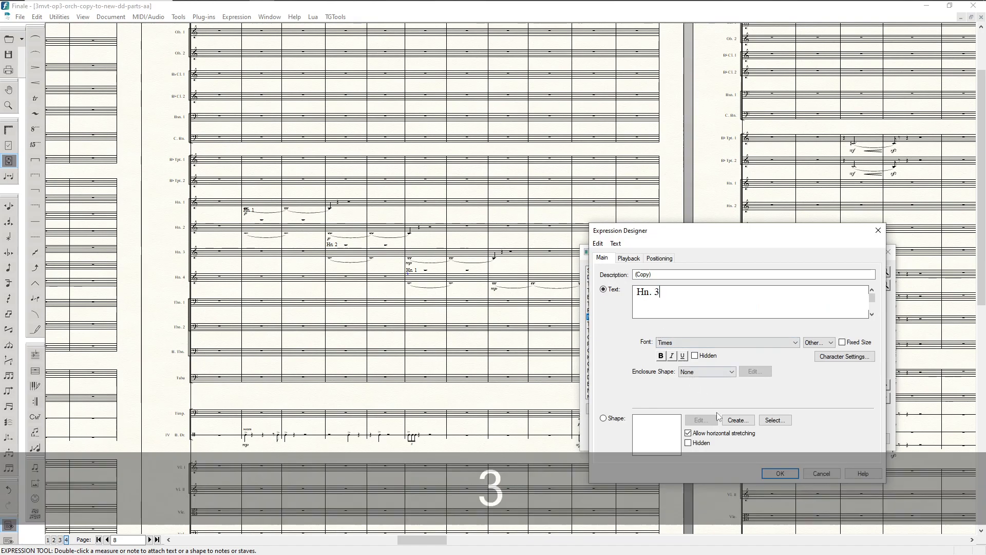
left_click(781, 473)
left_click(777, 502)
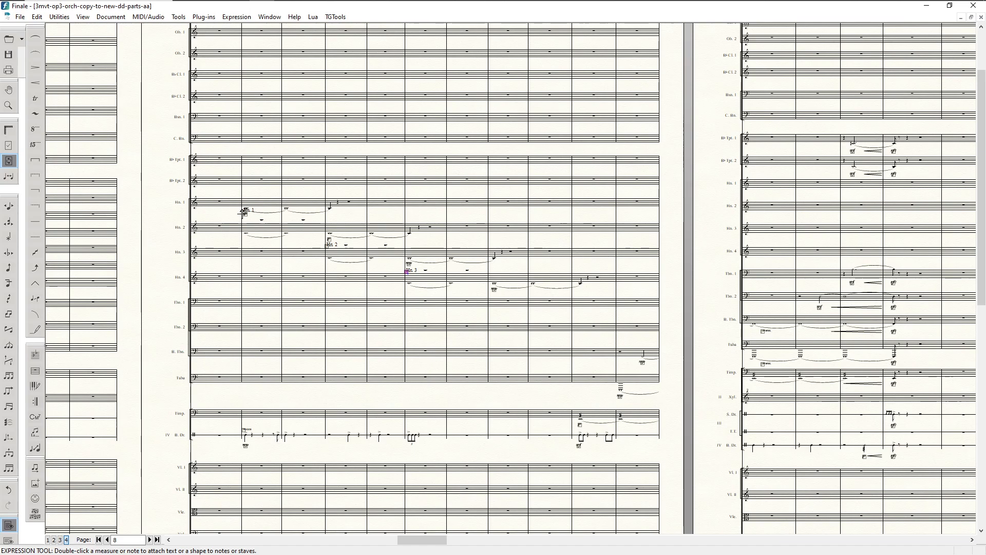
left_click_drag(245, 211, 244, 221)
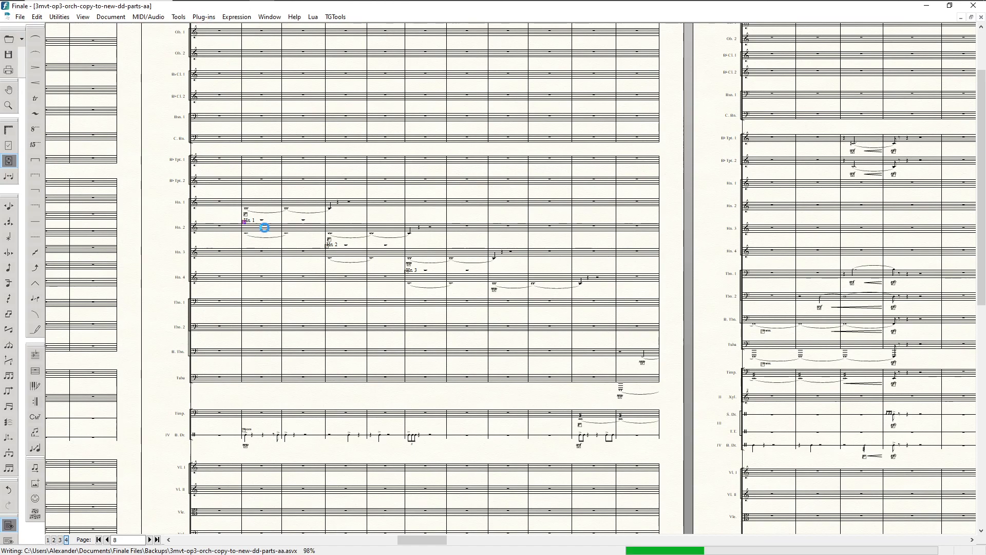
left_click(202, 17)
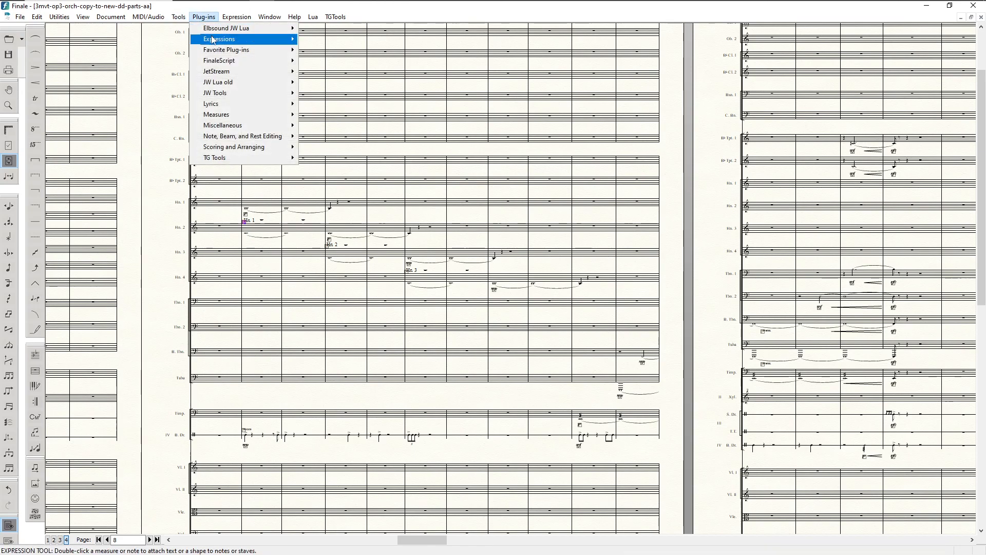
mouse_move(259, 29)
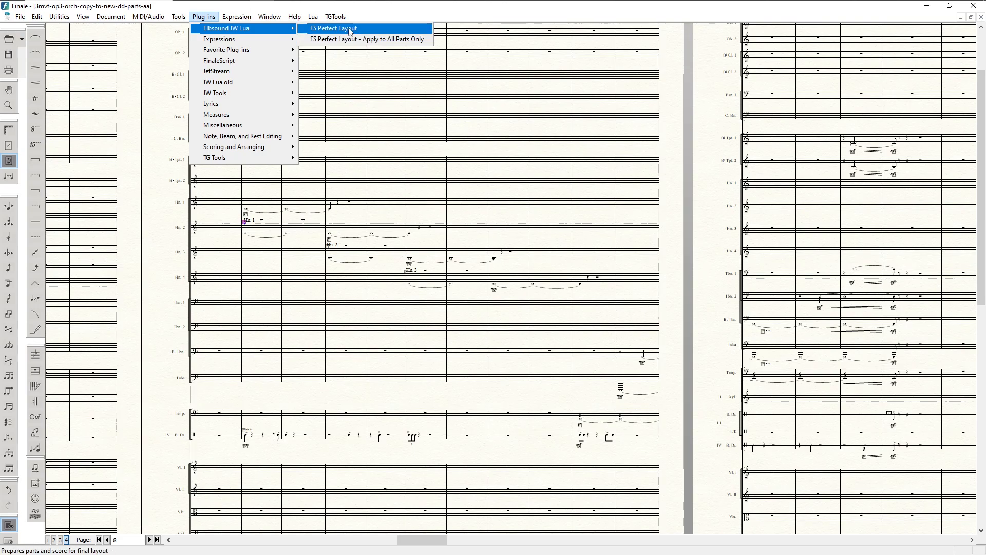
left_click(266, 260)
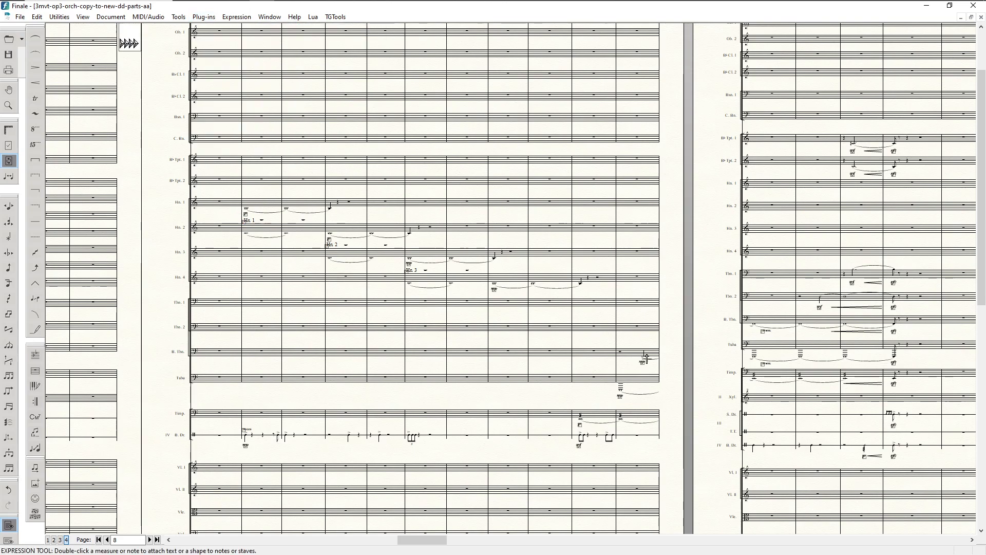
scroll(583, 359, "down", 1)
scroll(583, 360, "down", 3)
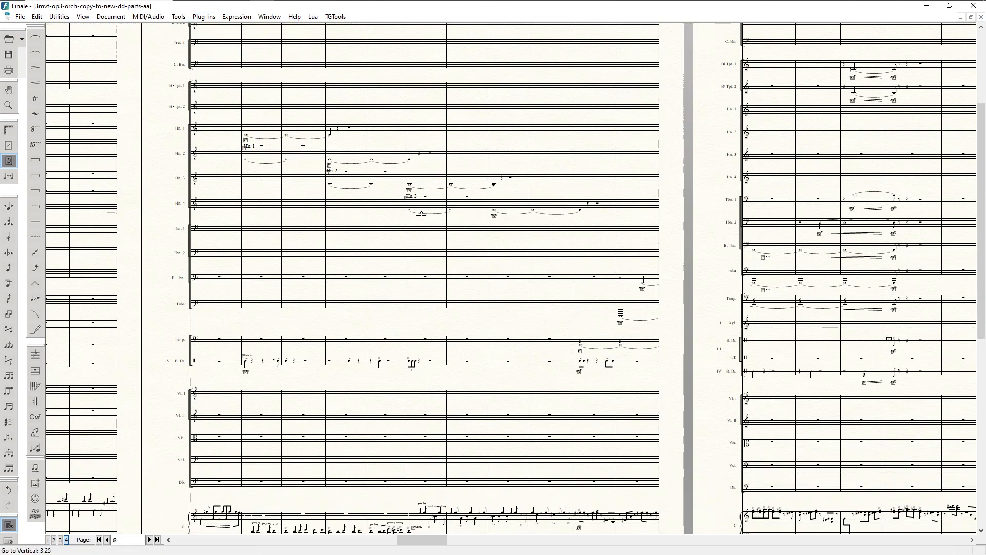
Set up cue notes from the timpani in measure 99, named Timp., excluding articulations, smart shapes and clefs
scroll(473, 236, "right", 6)
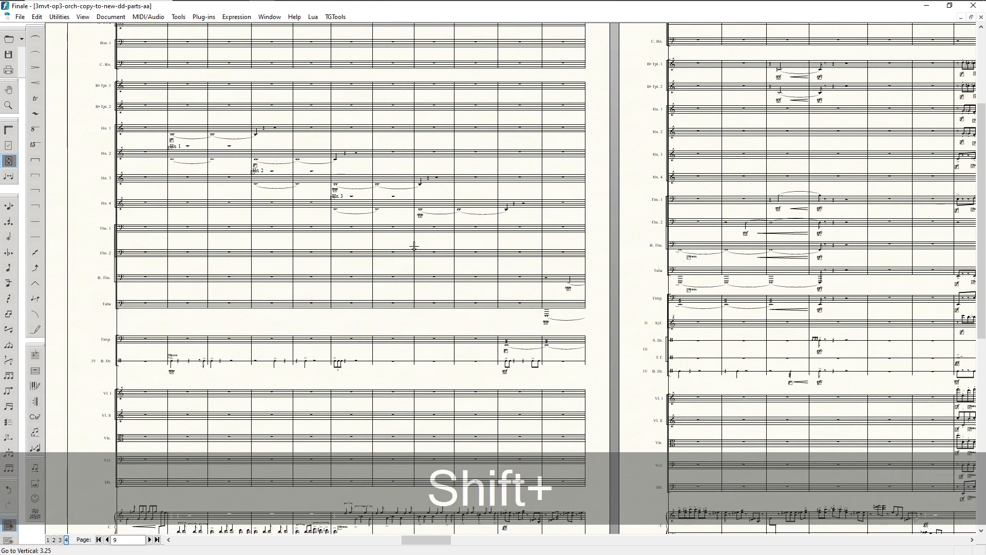
scroll(382, 234, "right", 4)
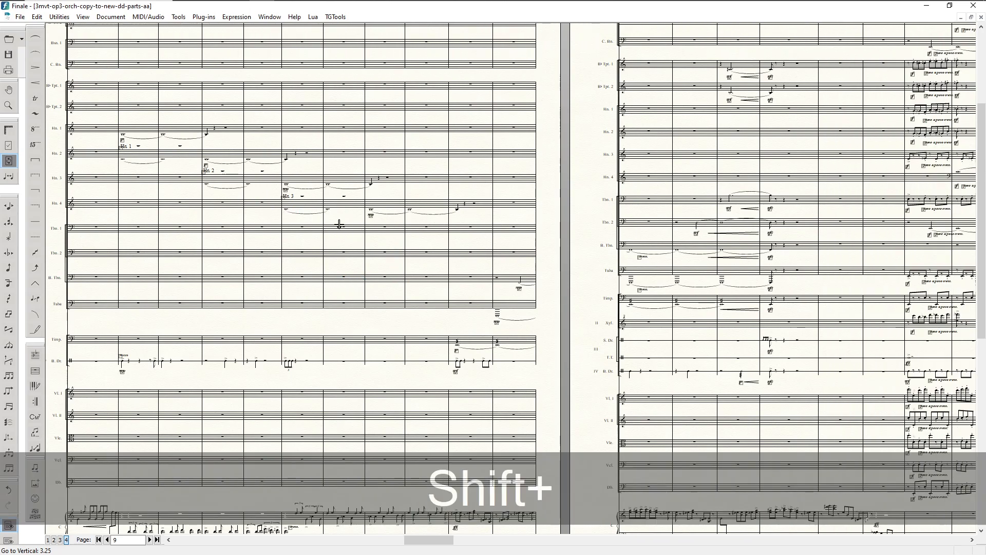
scroll(501, 339, "down", 3)
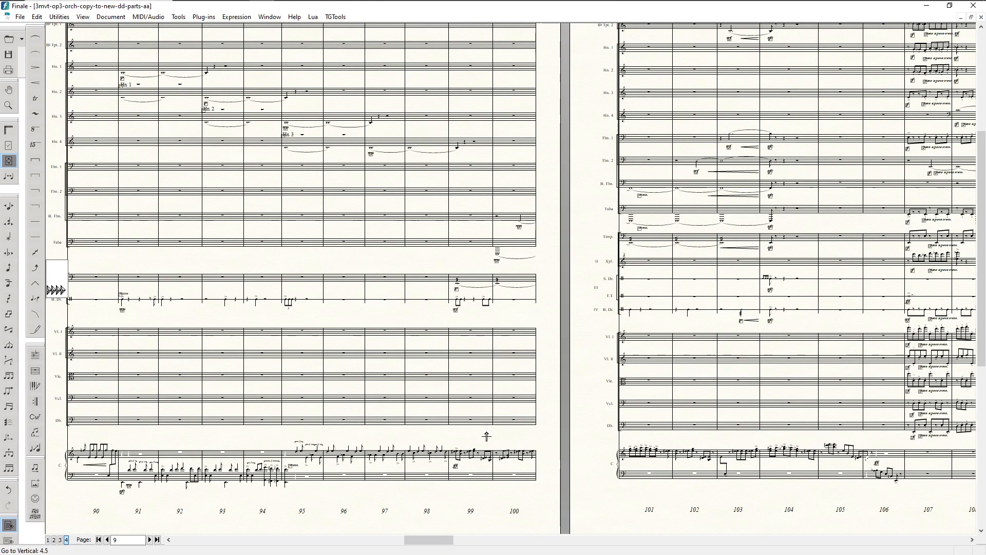
scroll(486, 403, "up", 3)
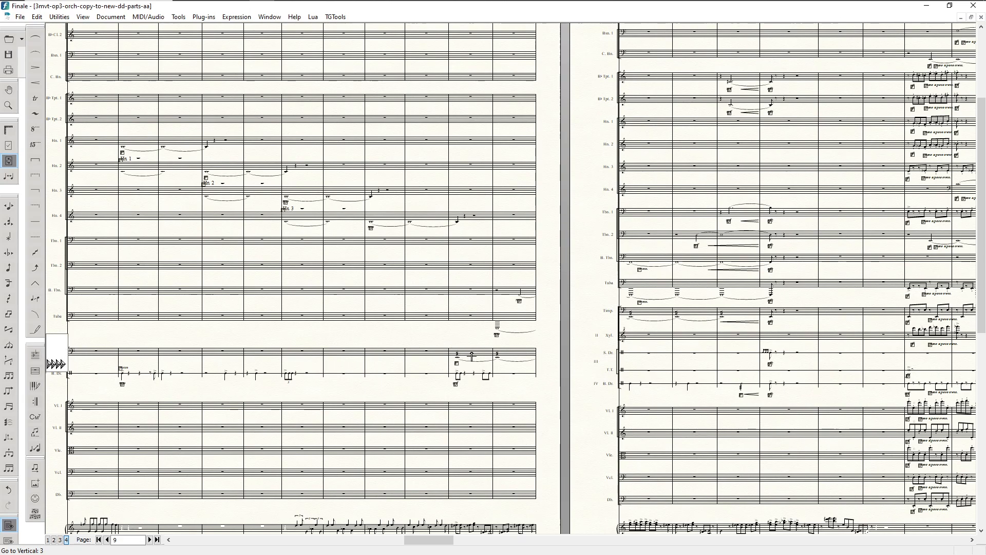
key("F2")
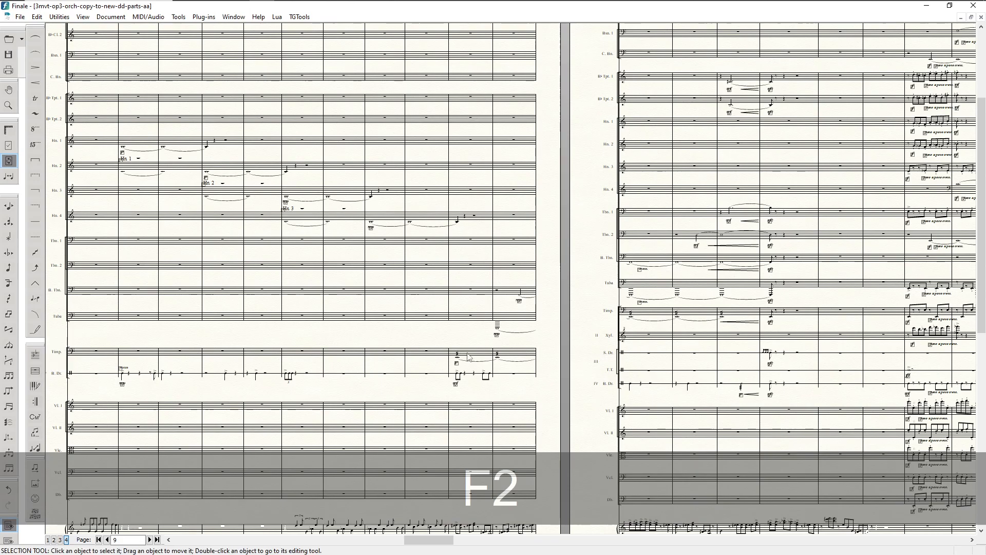
left_click(468, 356)
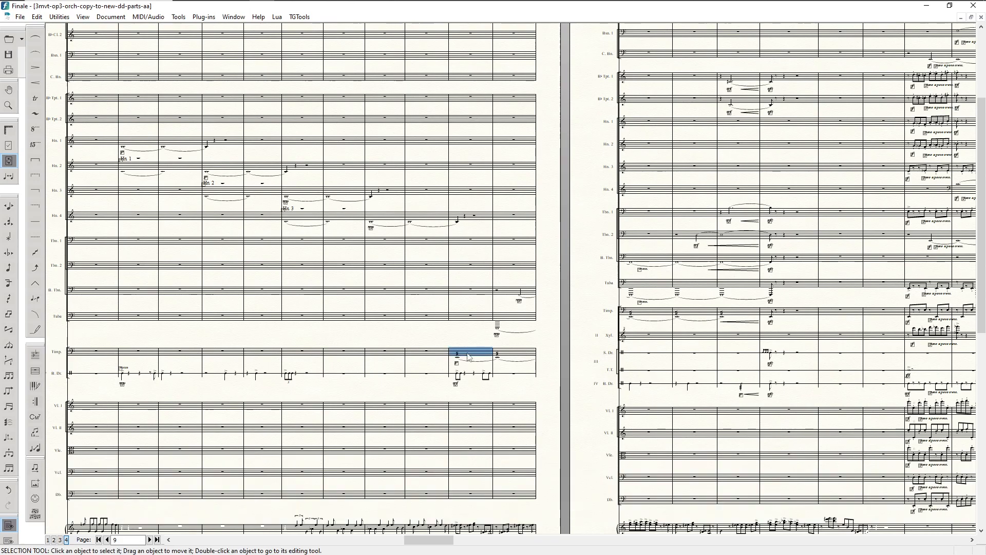
key("ctrl+shift+c")
left_click_drag(602, 239, 519, 243)
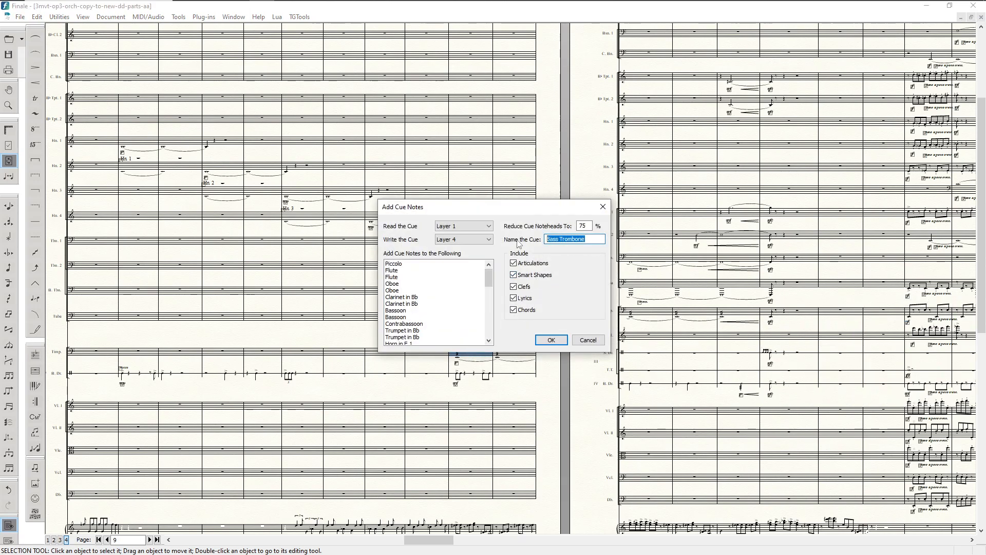
type("Timp.")
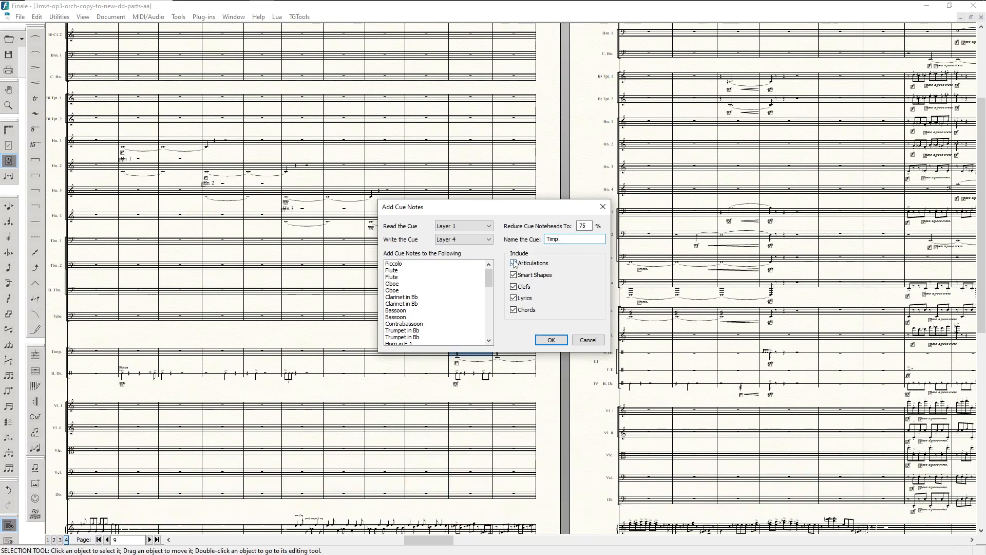
left_click(514, 277)
Choose the second Trombone and the Tuba as the timpani cue's recipients and add the cue notes
left_click_drag(455, 211, 612, 162)
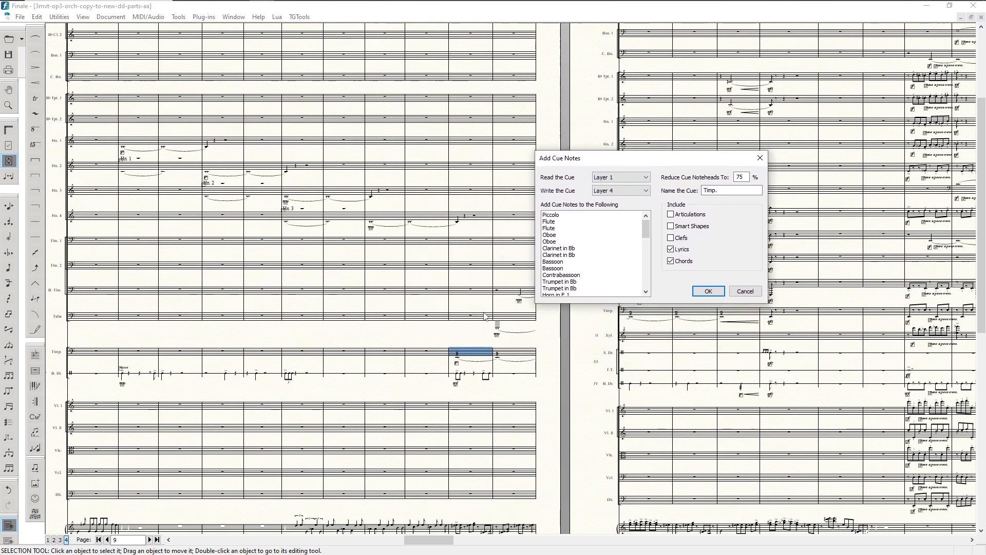
scroll(578, 264, "down", 4)
scroll(576, 267, "down", 3)
scroll(574, 255, "up", 2)
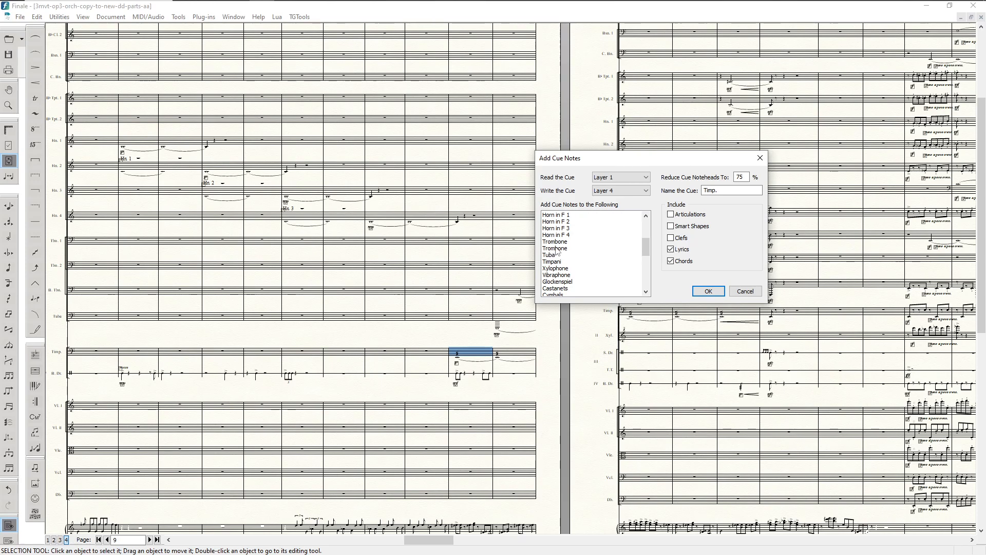
left_click(557, 249)
left_click(549, 256, "ctrl")
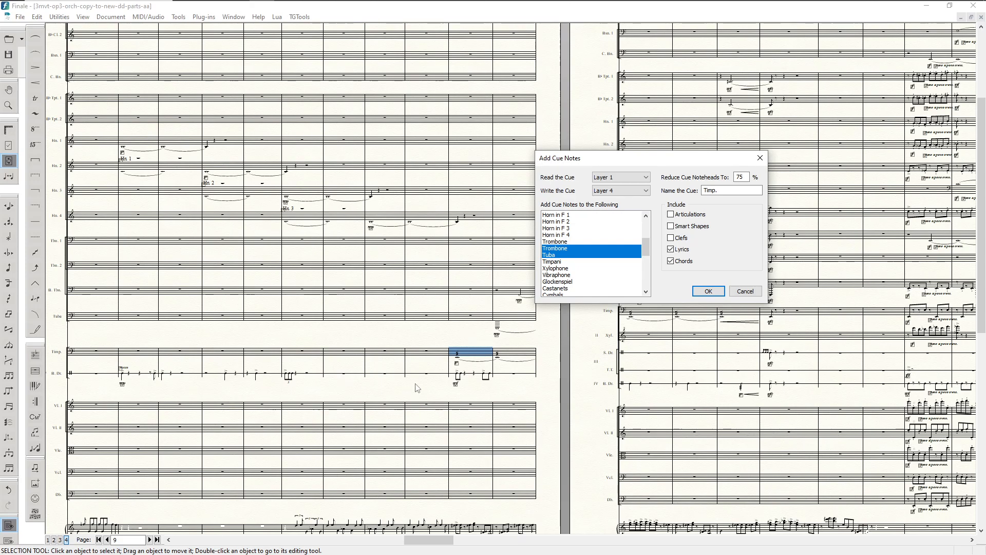
left_click(710, 291)
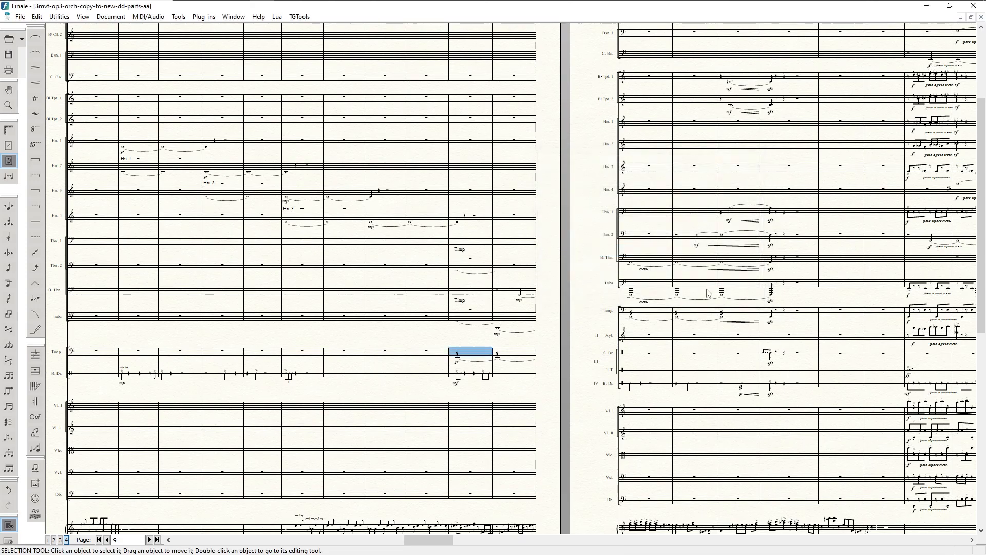
Try moving the Trombone 2 cue to the Bass Trombone, and undo this along with the added timpani cues
left_click(455, 266)
left_click_drag(455, 265, 458, 291)
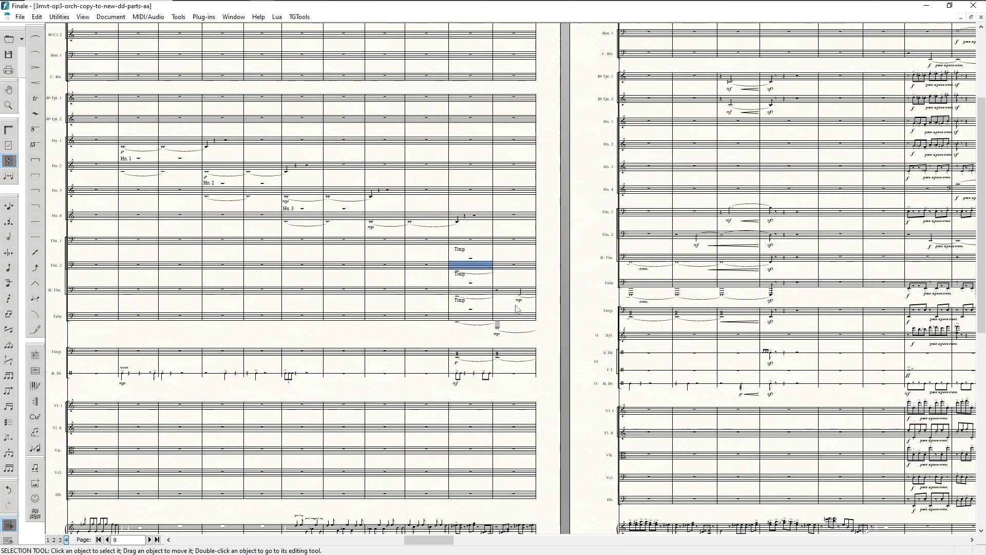
key("BackSpace")
key("ctrl+z")
key("ctrl+z")
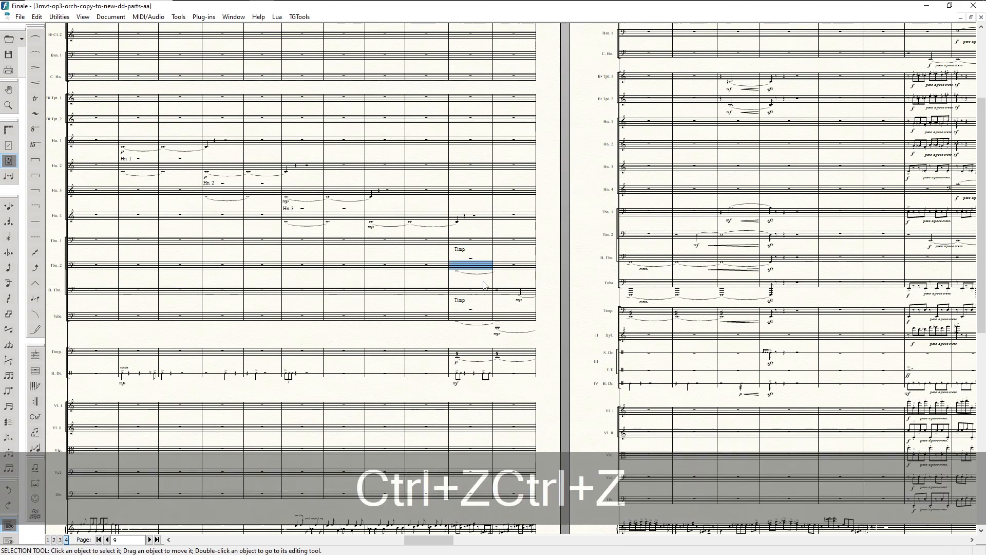
key("ctrl+z")
Add the timpani's measure 99 as a cue named Timp. to the second Trombone and Tuba, keeping all included items
left_click(466, 357)
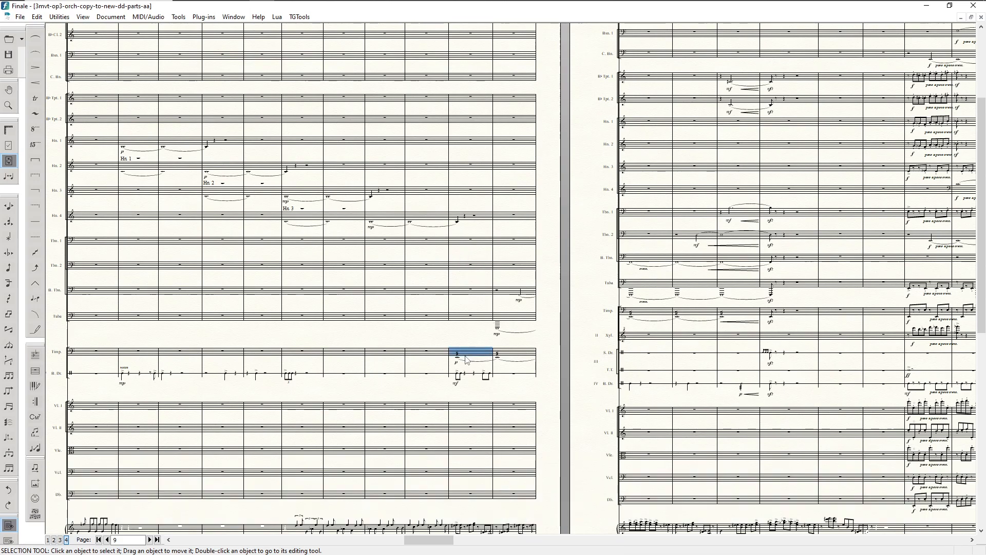
key("ctrl+alt+c")
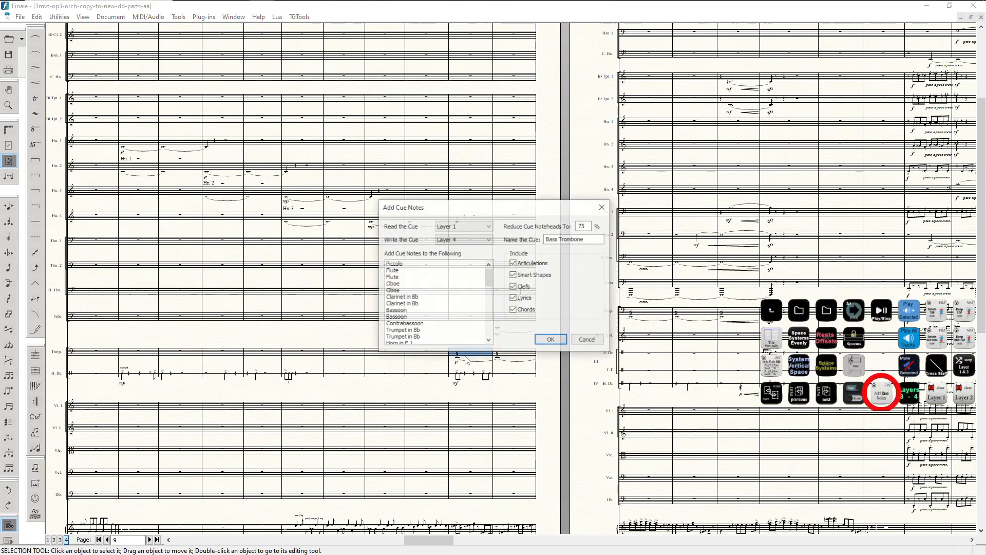
left_click_drag(591, 241, 515, 241)
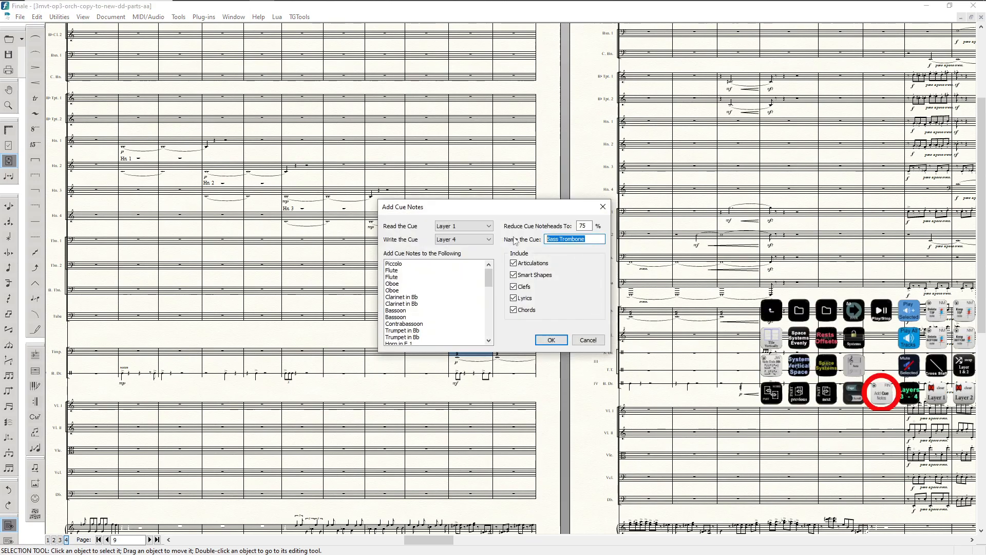
type("Timp.")
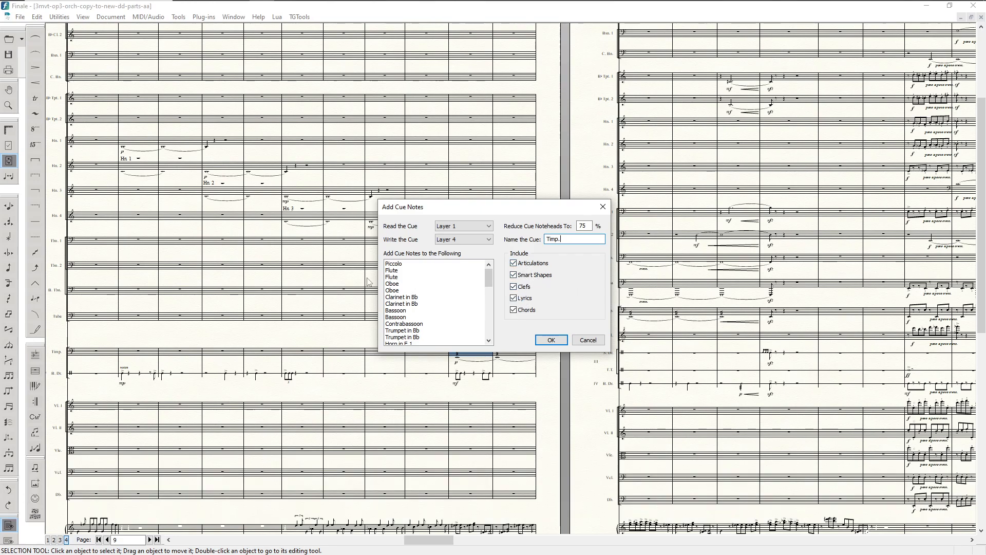
scroll(431, 299, "down", 1)
scroll(429, 303, "down", 2)
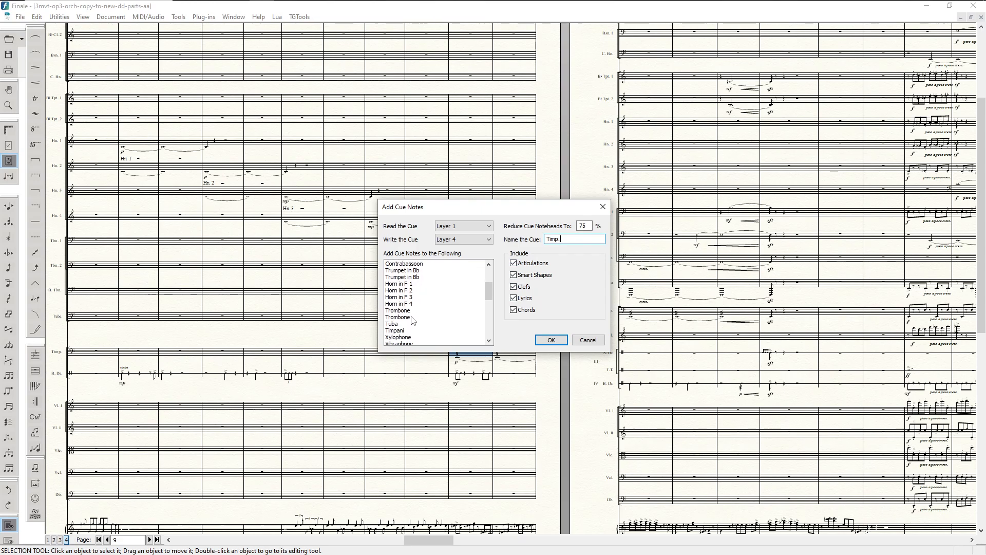
left_click(408, 317)
left_click(409, 325, "ctrl")
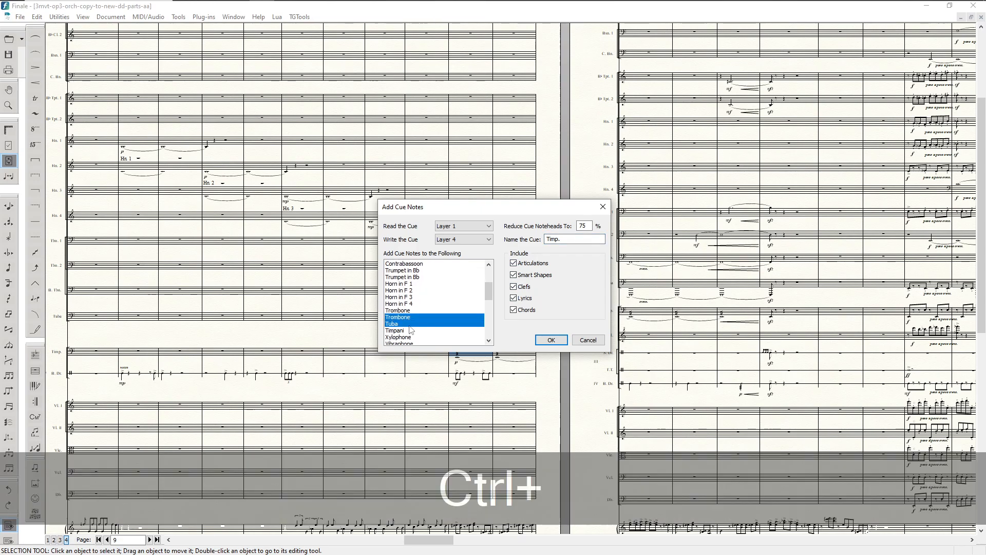
left_click(549, 341)
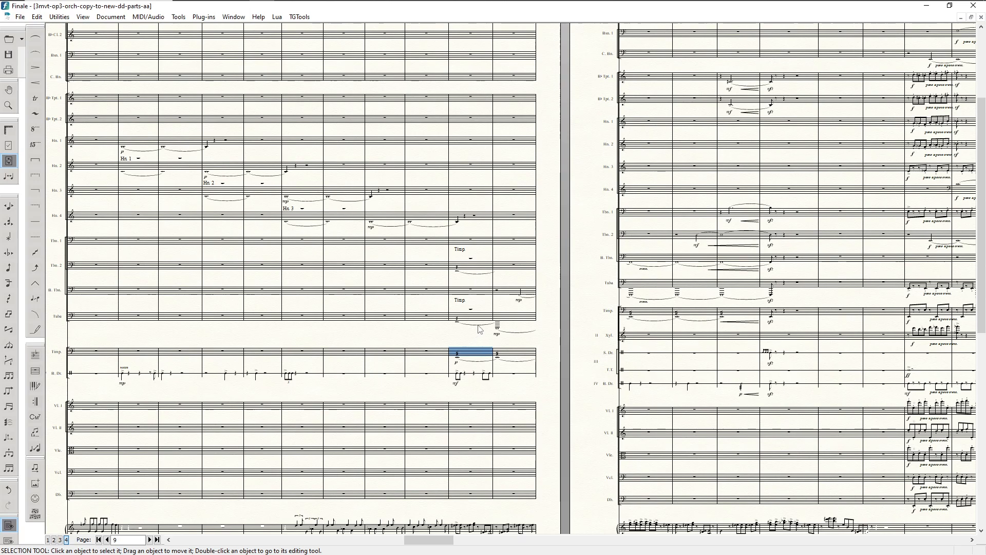
With Speedy Entry, remove the ties from the timpani cue notes on the Trombone 2 and Tuba staves in measure 99
key("F3")
left_click(471, 269)
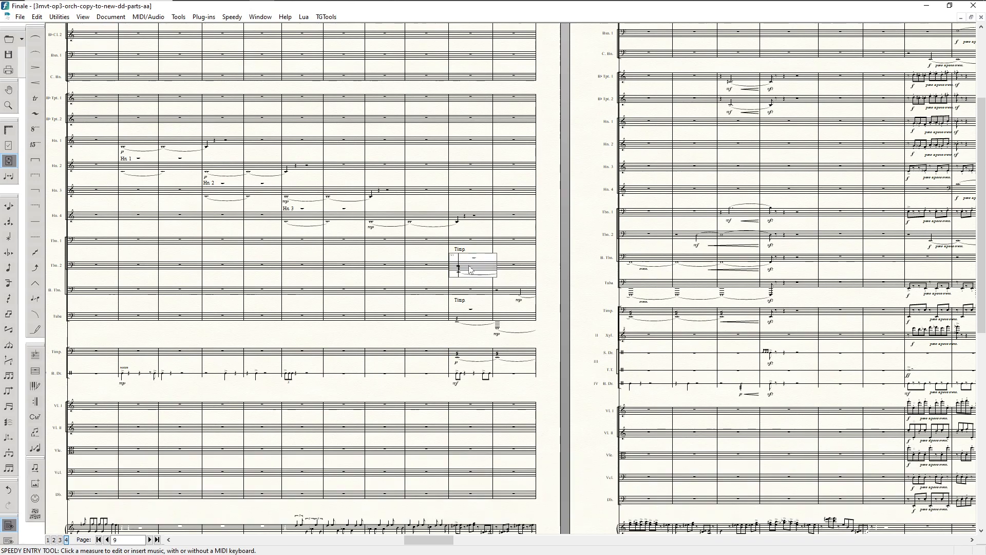
left_click(459, 319)
key("equal")
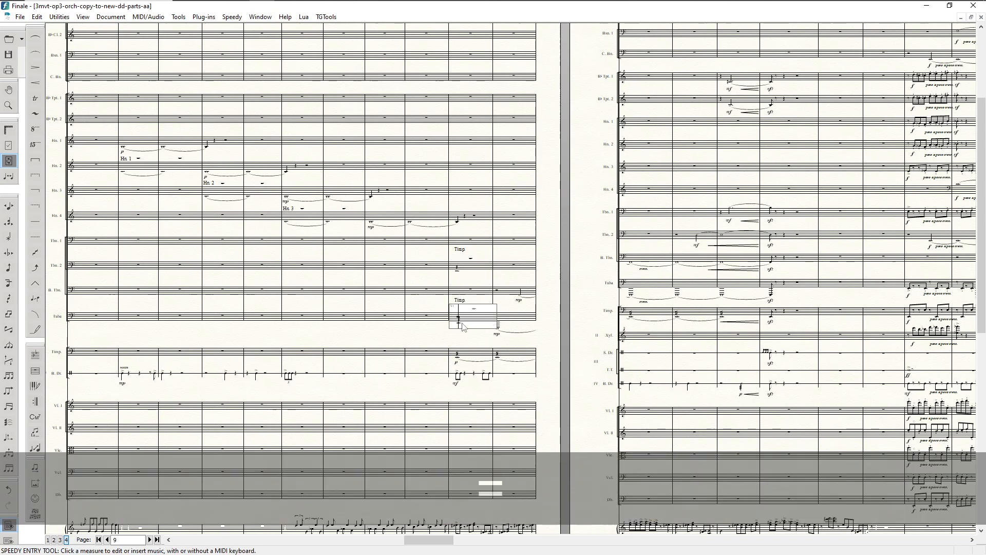
left_click(417, 305)
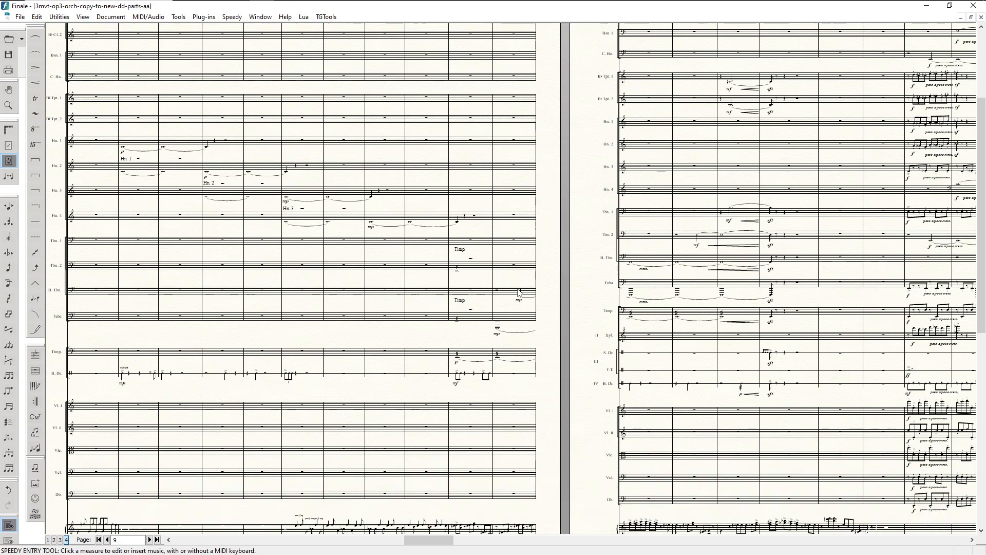
Copy the timpani cue measure from Trombone 2 to the Bass Trombone staff and clear the Trombone 2 original
left_click(472, 270)
key("F2")
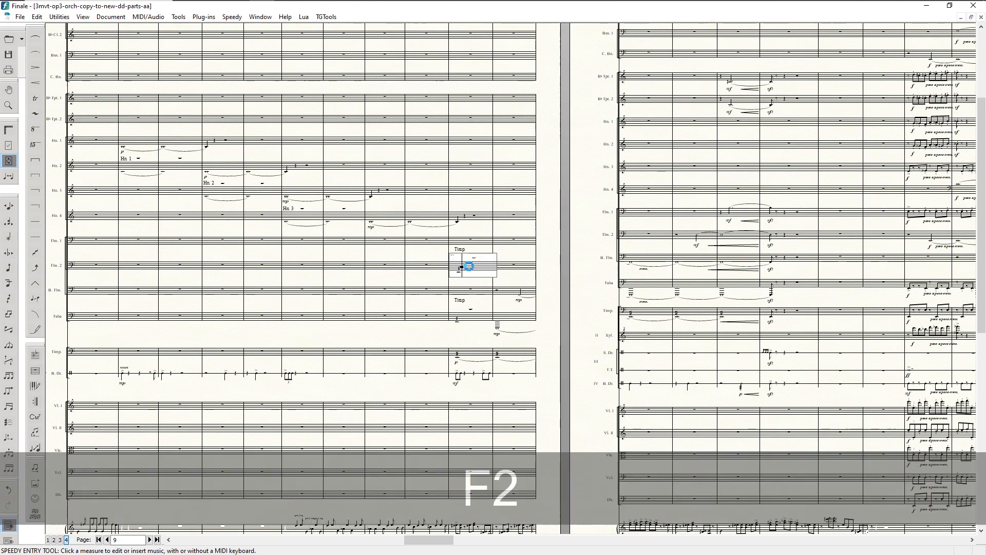
left_click_drag(459, 268, 459, 287)
key("BackSpace")
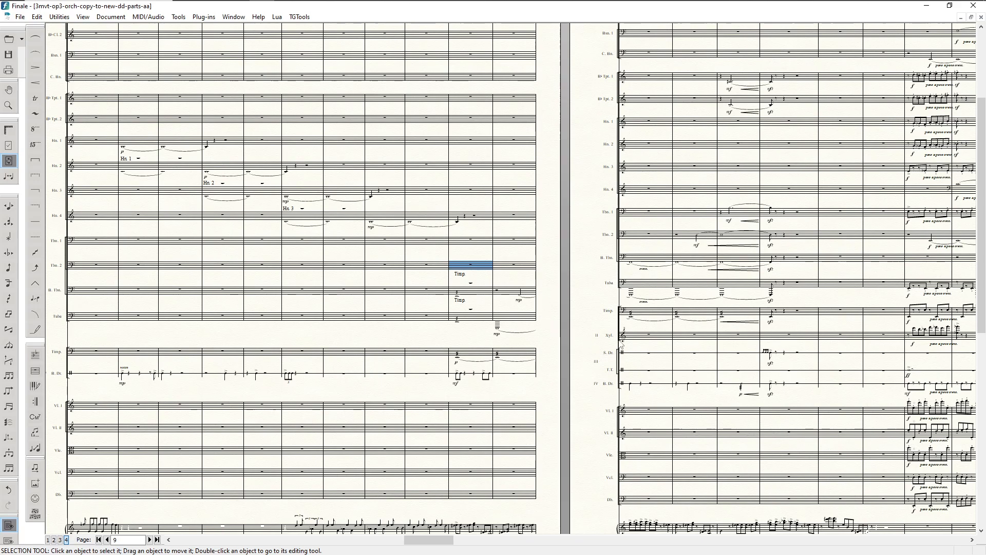
Add the Bass Trombone's measures 100 to 101 as cue notes for the second Trombone, named Bass Trombone
scroll(622, 345, "down", 1)
scroll(621, 345, "up", 1)
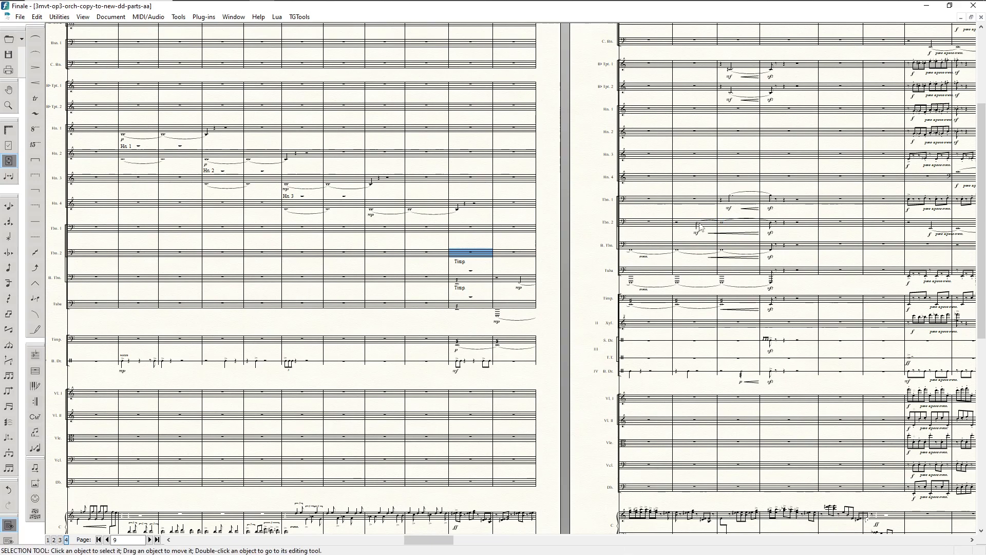
left_click(498, 281)
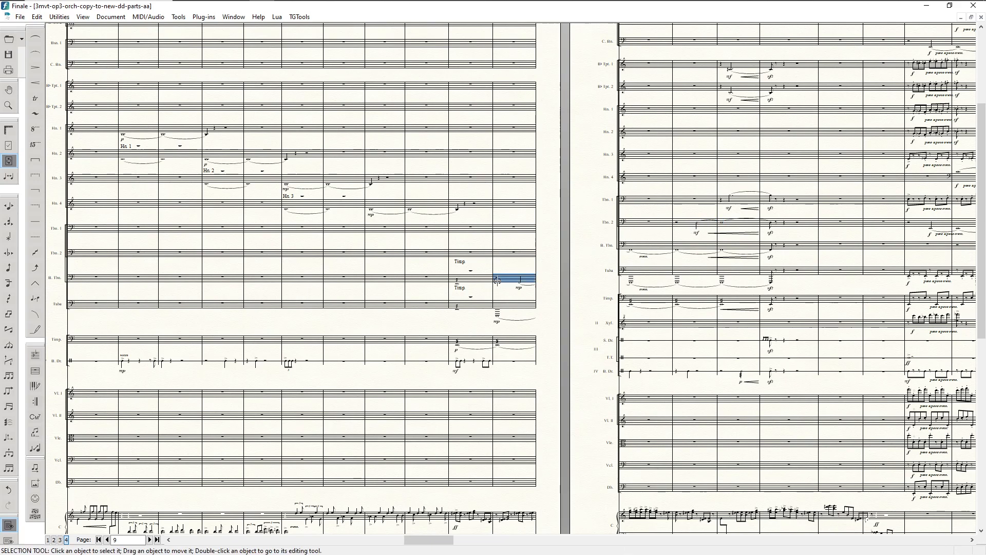
left_click(667, 247, "shift")
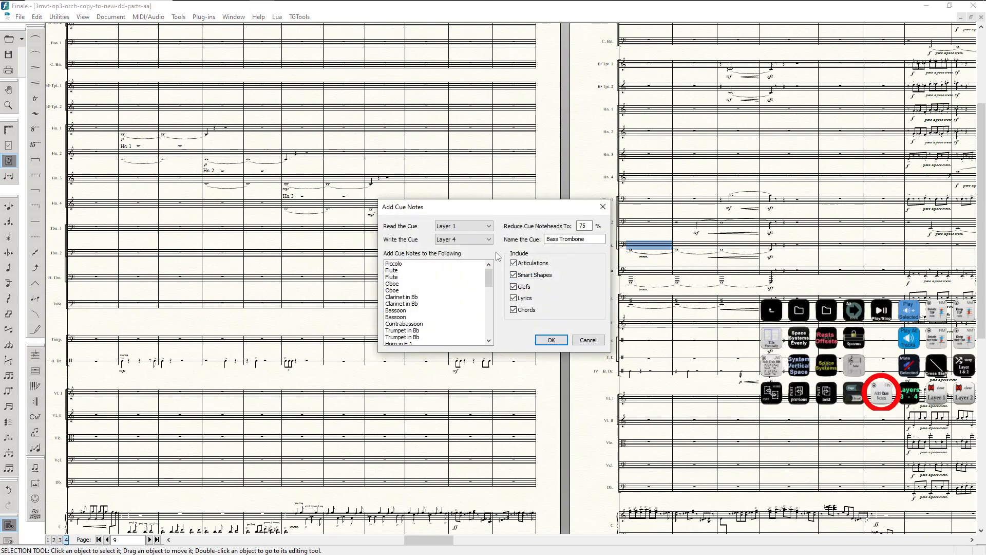
left_click_drag(558, 209, 567, 332)
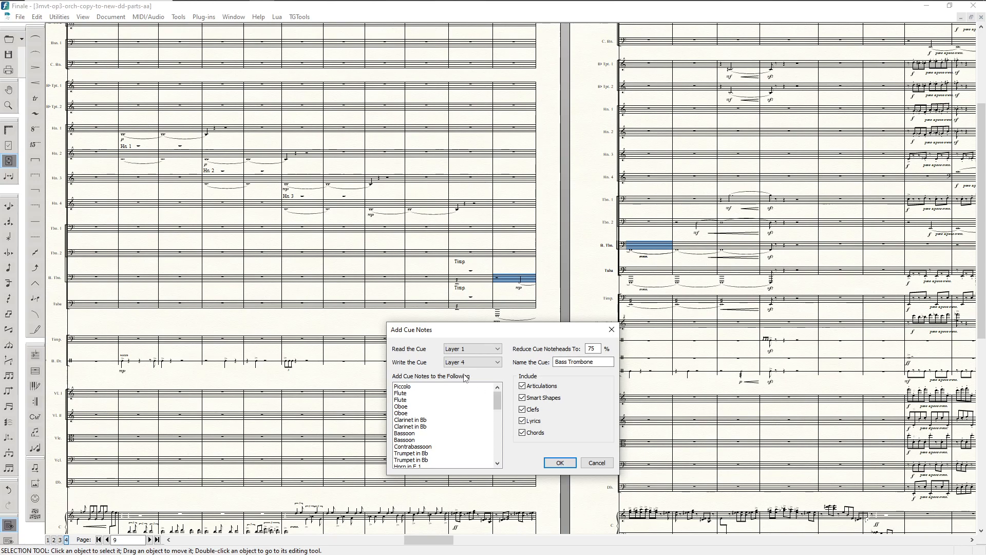
scroll(425, 423, "down", 2)
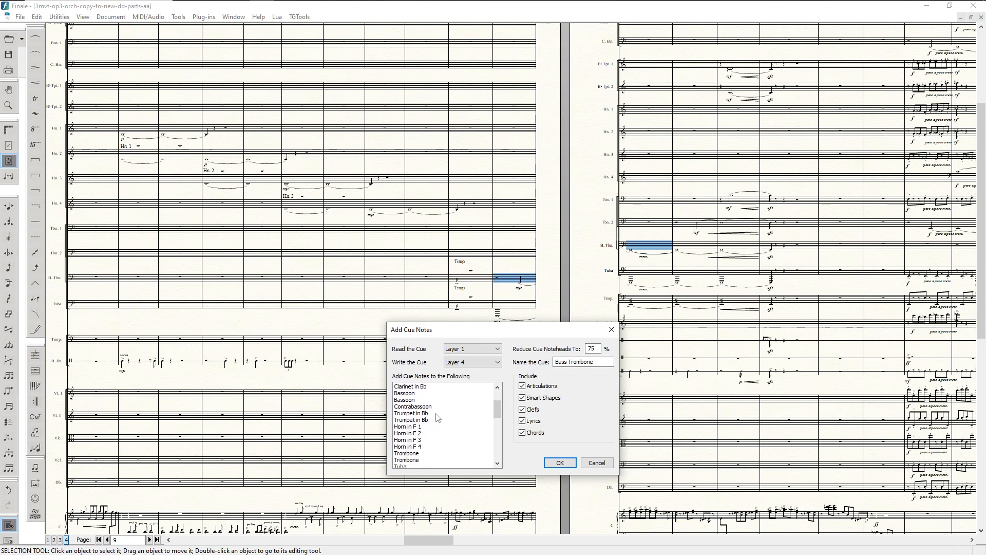
scroll(436, 425, "down", 2)
left_click(417, 420)
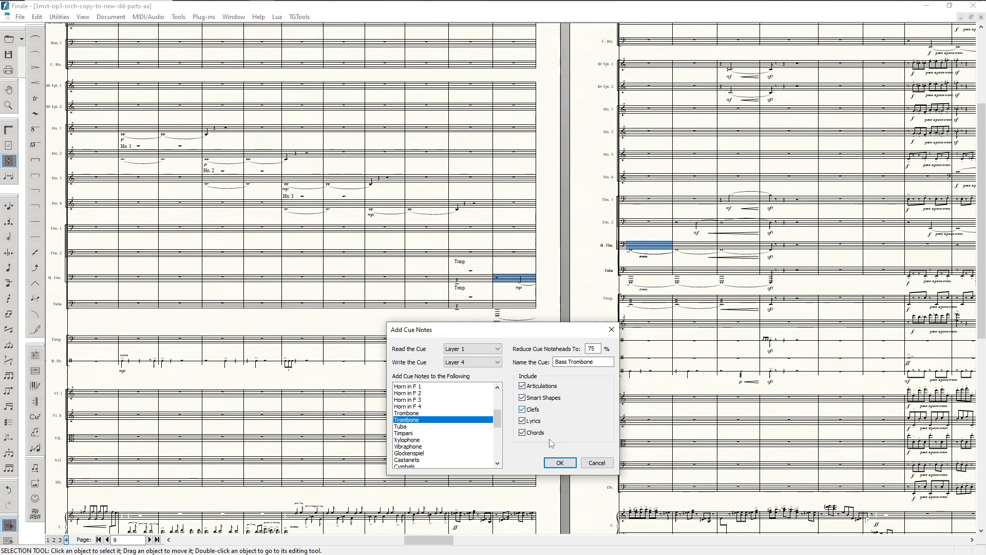
left_click(560, 464)
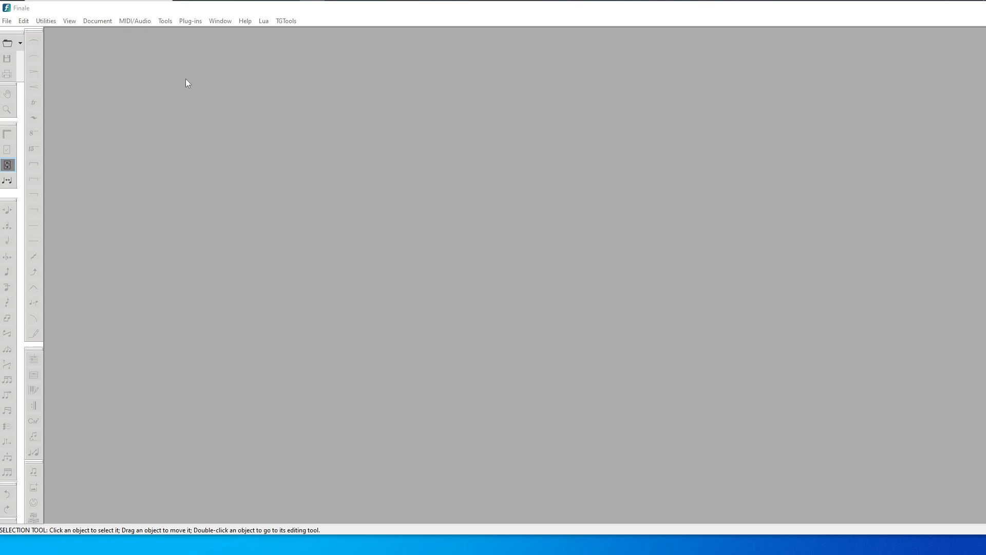
Display the program's About Finale information
left_click(263, 21)
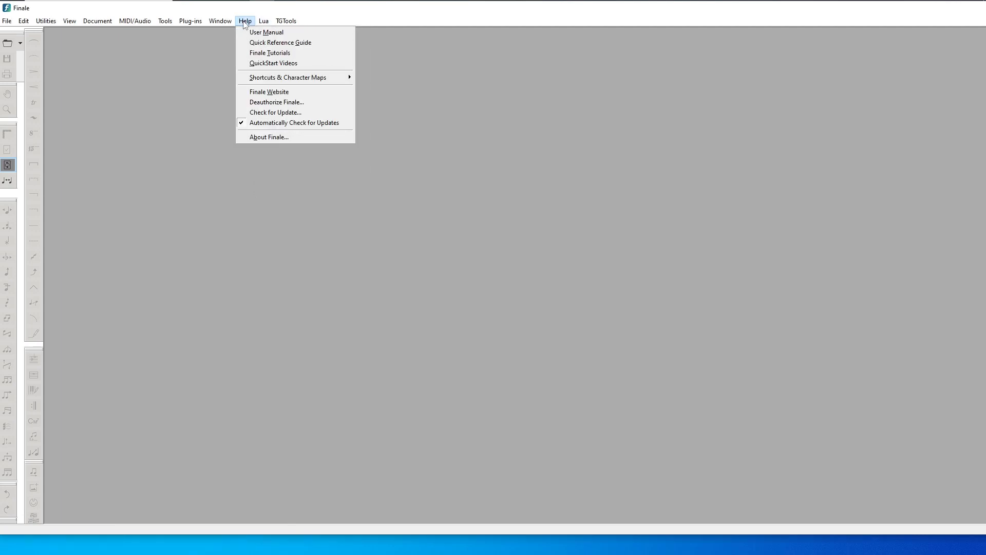
left_click(269, 137)
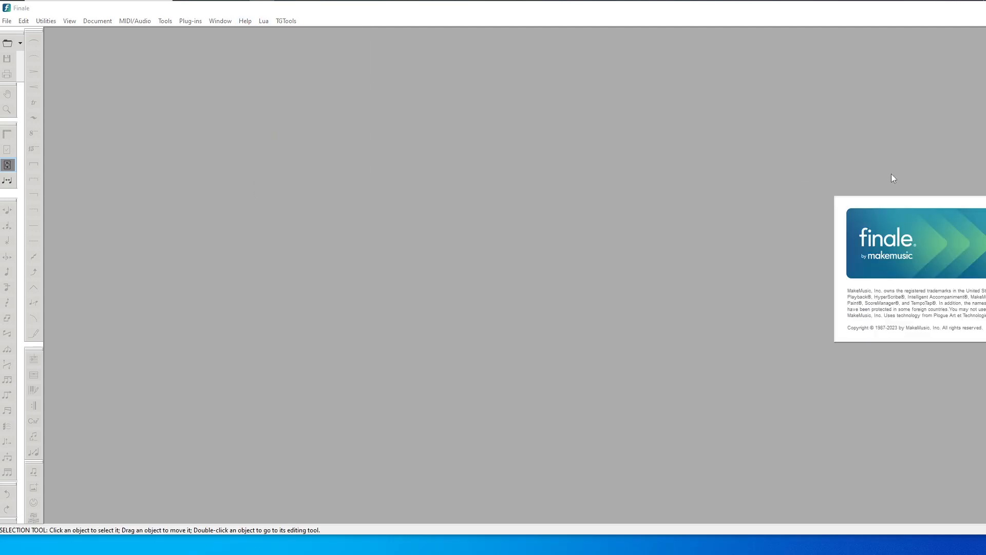
Maximize the program window and view the About Finale information again
left_click(890, 207)
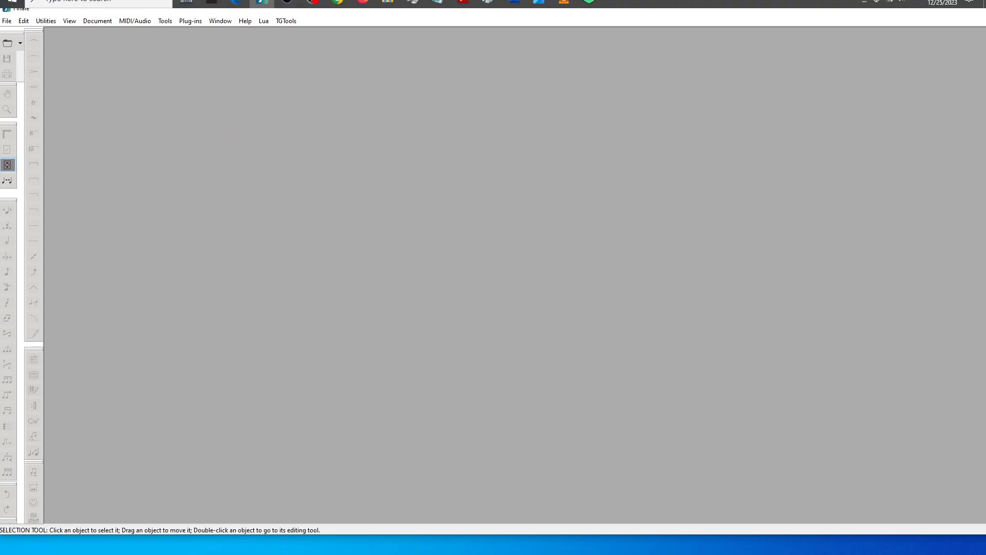
double_click(220, 7)
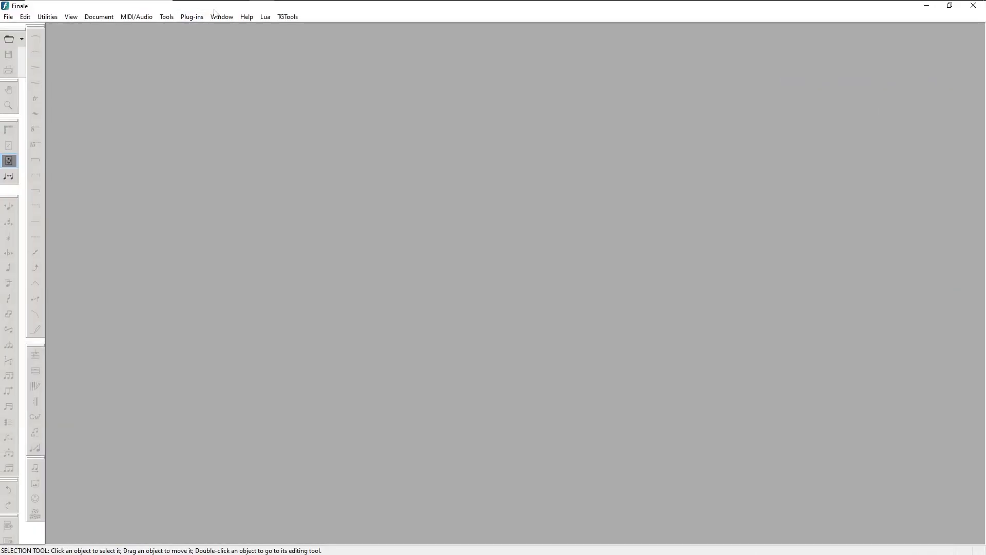
left_click(254, 17)
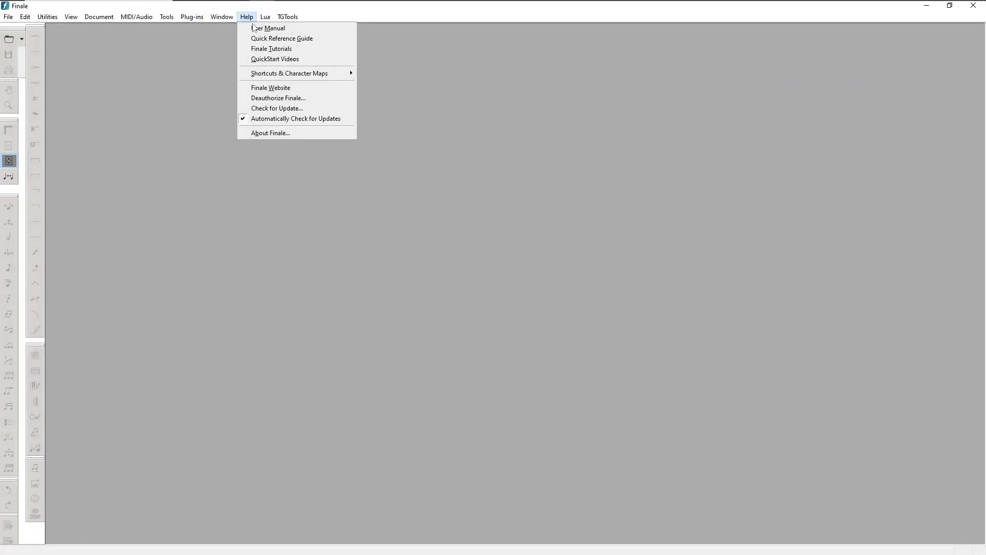
left_click(280, 135)
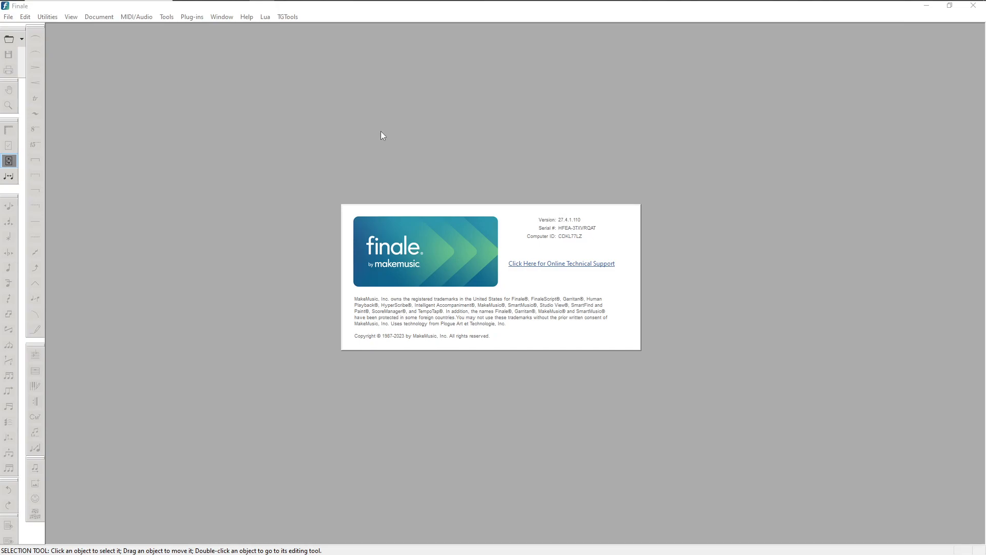
left_click(445, 276)
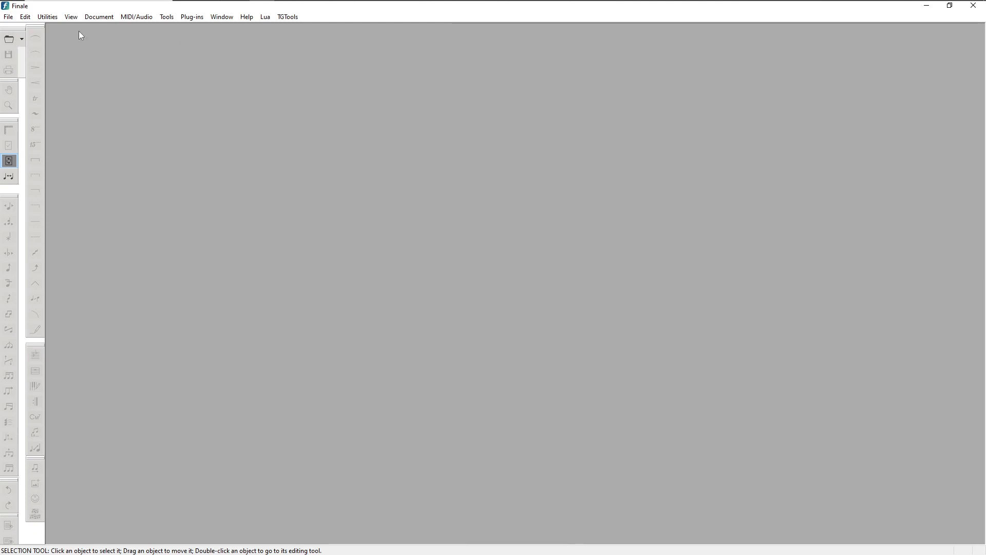
left_click(71, 17)
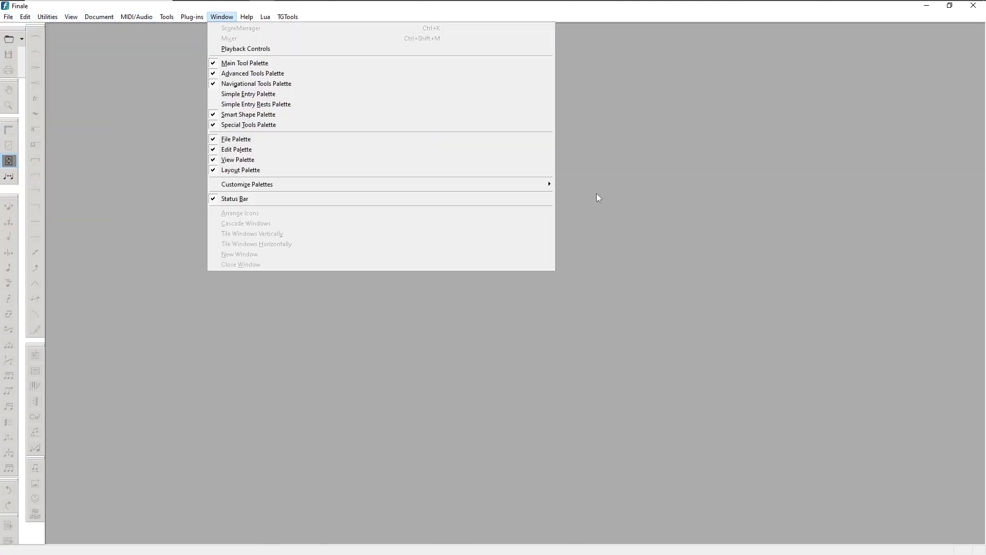
left_click(697, 159)
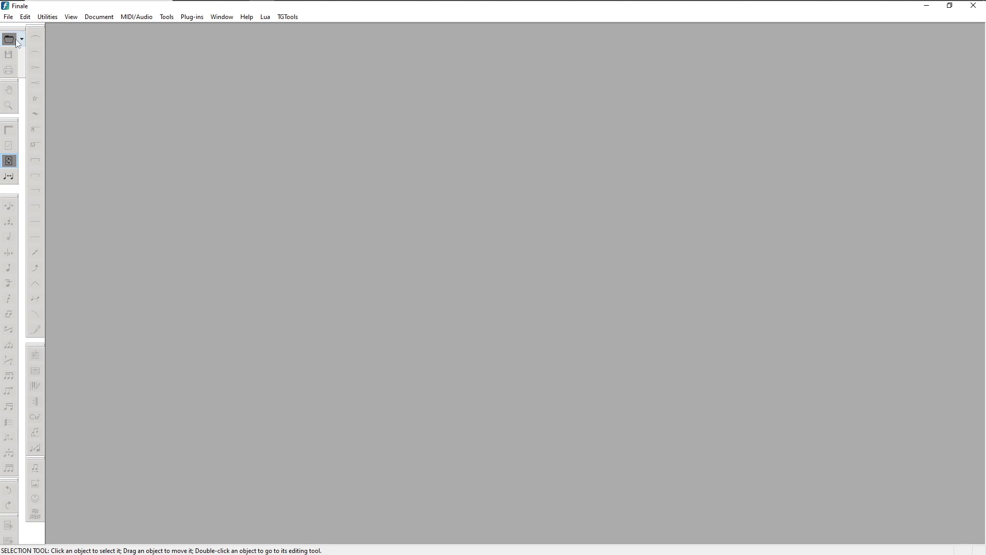
In File Explorer's Backups folder, widen the name column and open the newest autosave, 3mvt-op3-orch-copy-to-new-dd-parts-aa, in Finale
mouse_move(60, 2)
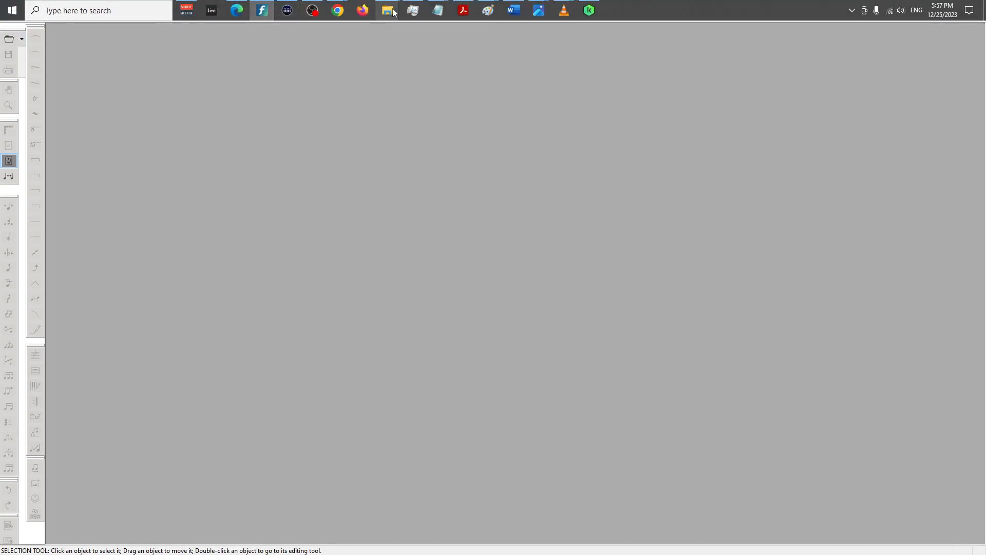
mouse_move(387, 12)
left_click(655, 60)
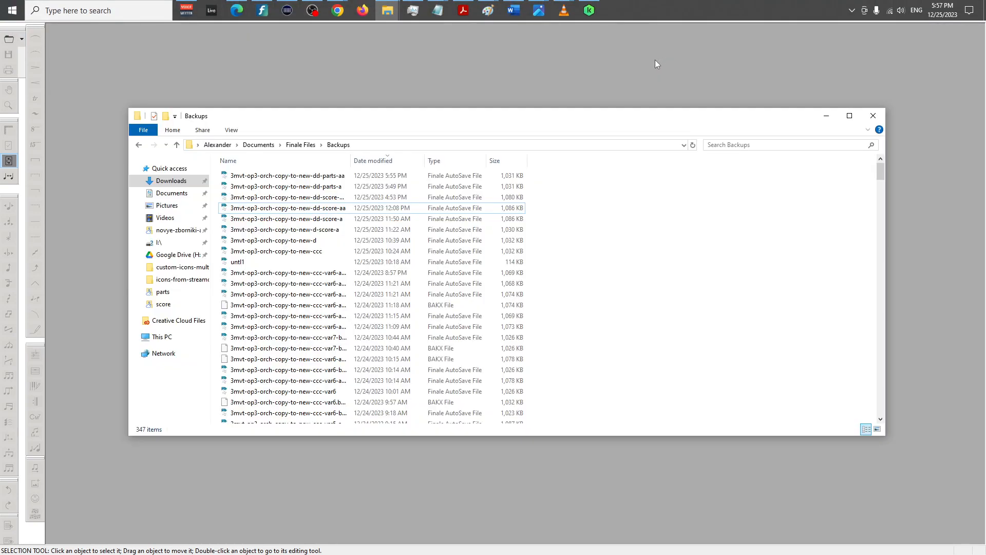
left_click(368, 161)
left_click(368, 161)
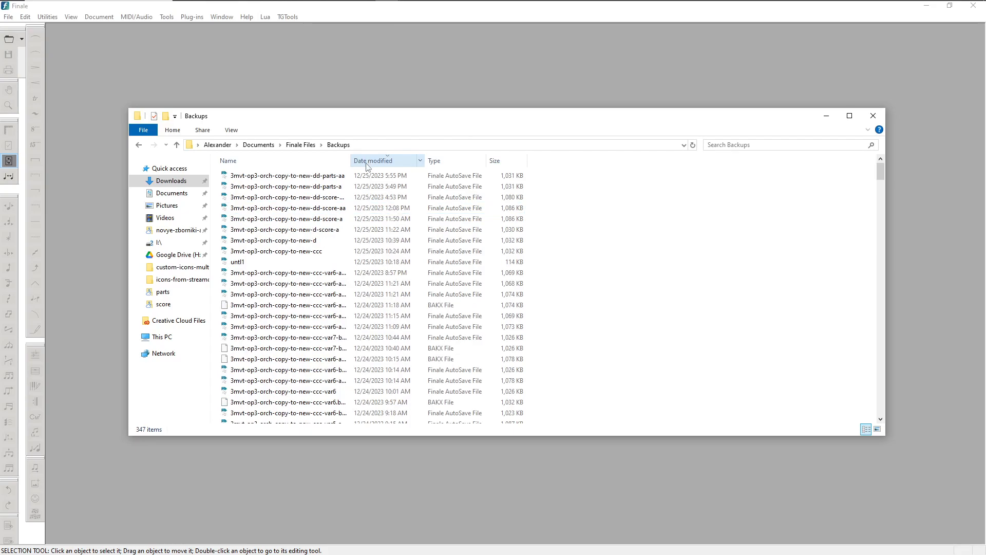
left_click_drag(351, 160, 471, 167)
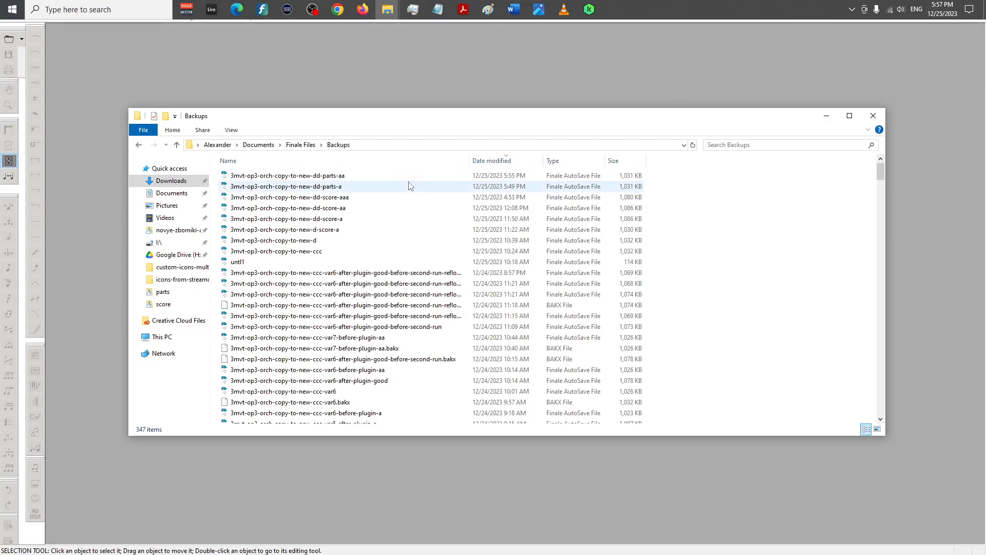
double_click(340, 175)
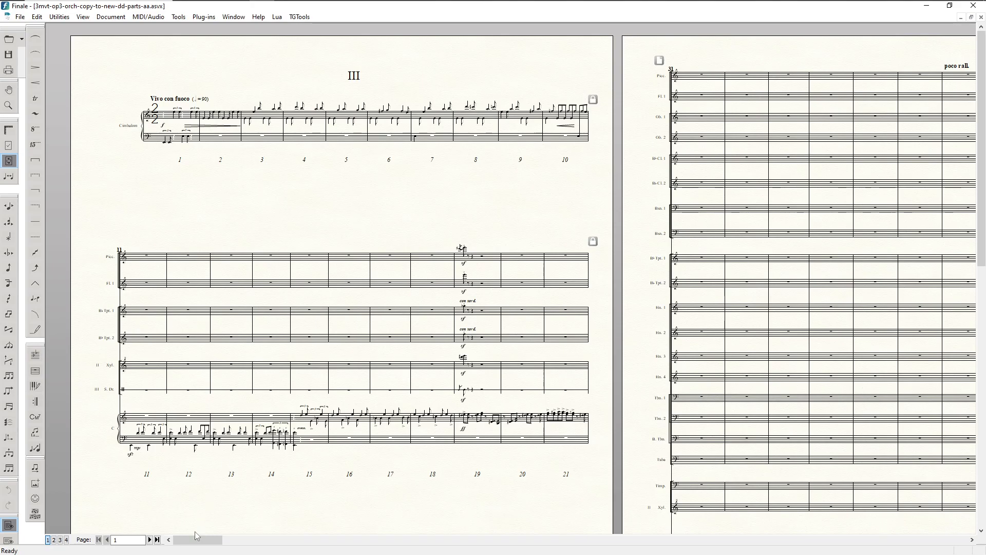
Save the recovered score under the new name 3mvt-op3-orch-copy-to-new-dd-parts-aaa in the parts folder
left_click_drag(196, 542, 414, 548)
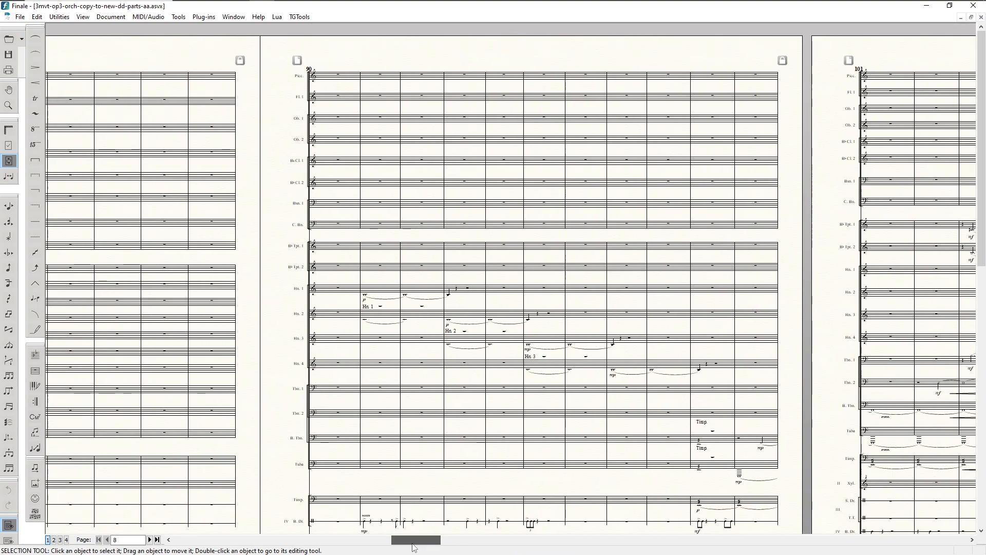
scroll(549, 493, "down", 1)
left_click_drag(441, 543, 453, 543)
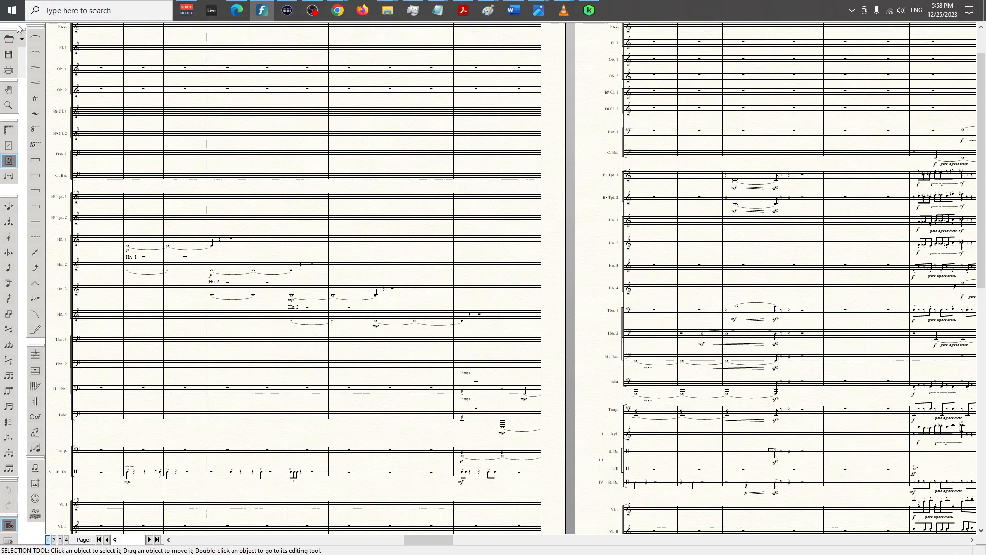
left_click(20, 17)
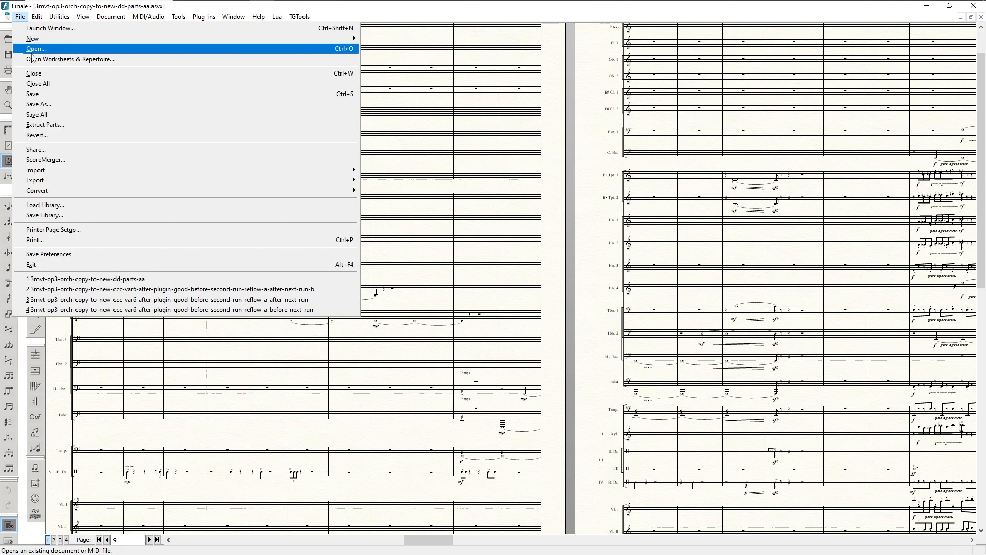
left_click(56, 104)
left_click(207, 248)
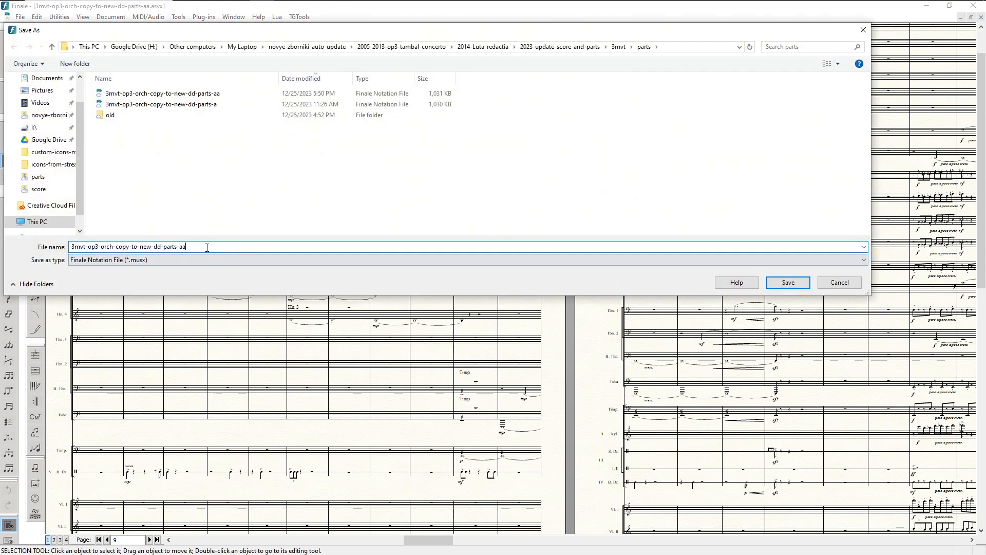
type("a")
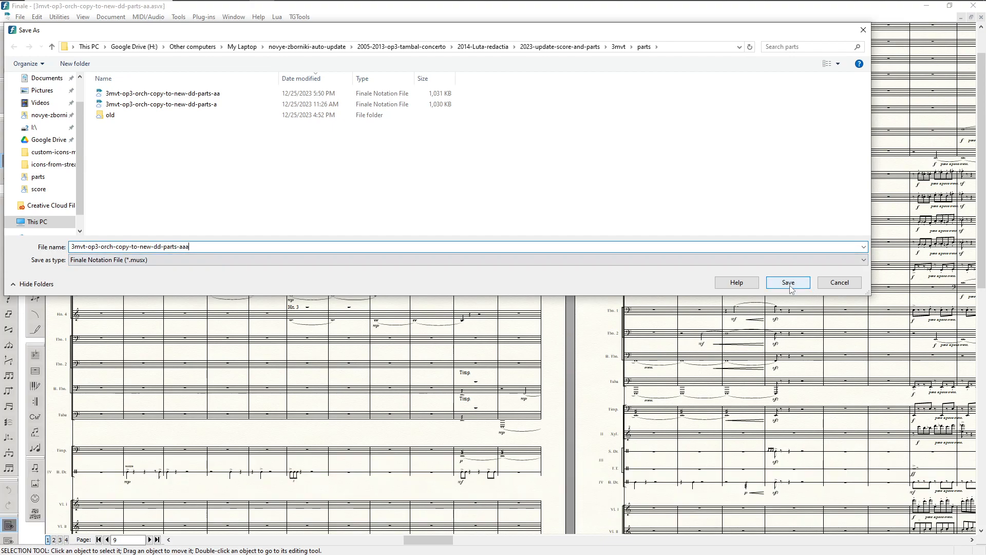
left_click(789, 283)
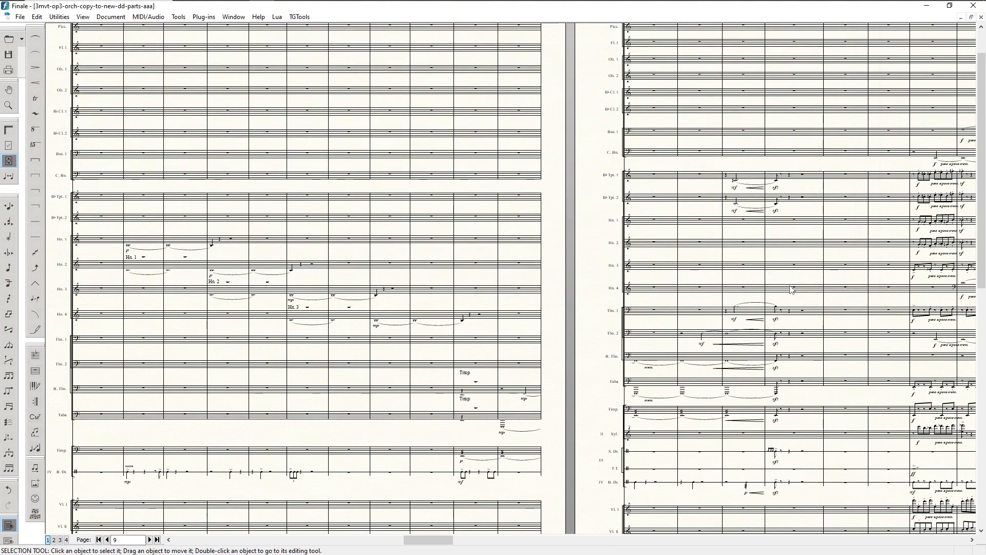
Try to add the Bass Trombone's measures 100 to 101 as cue notes for the second Trombone, named Bass Trombone
scroll(529, 354, "right", 5)
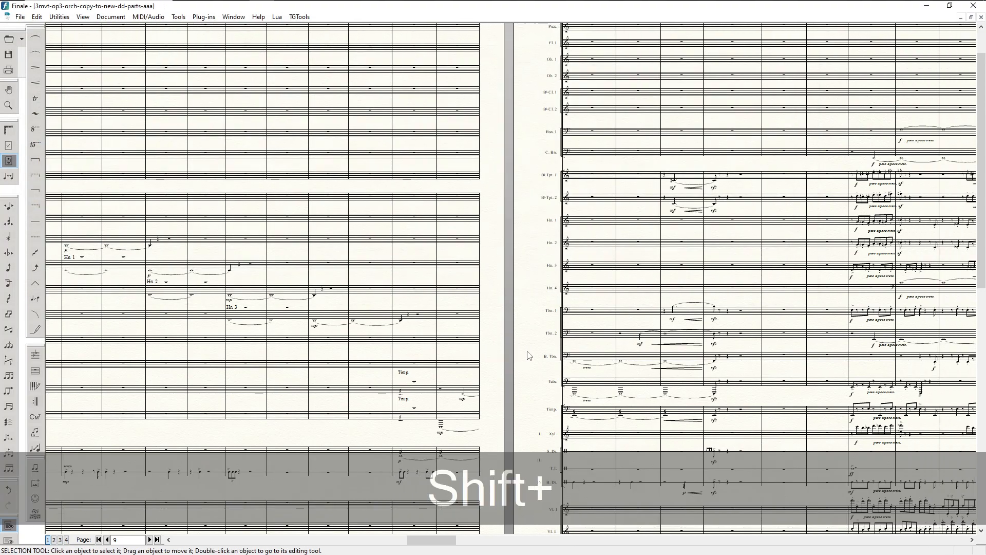
scroll(527, 351, "right", 1)
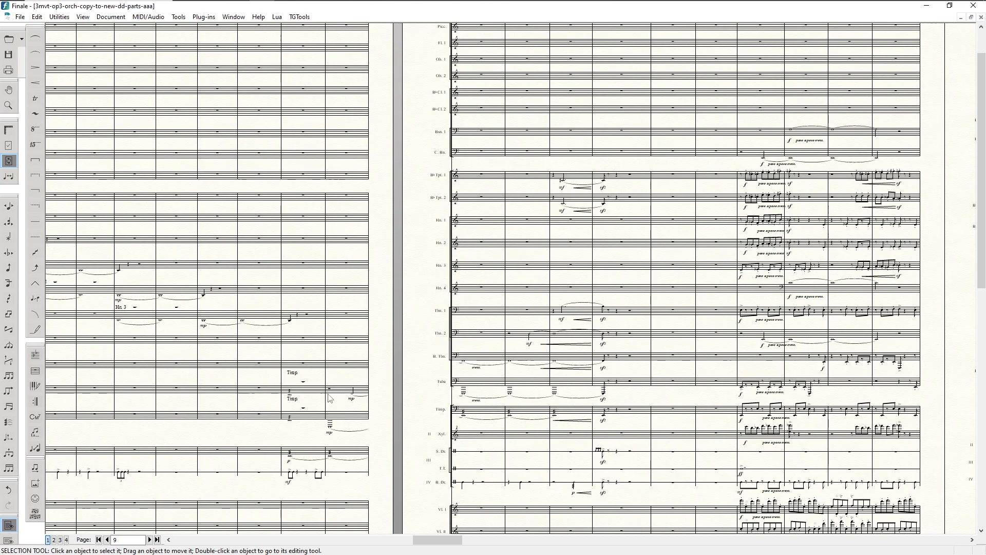
left_click(344, 393)
left_click(491, 361, "shift")
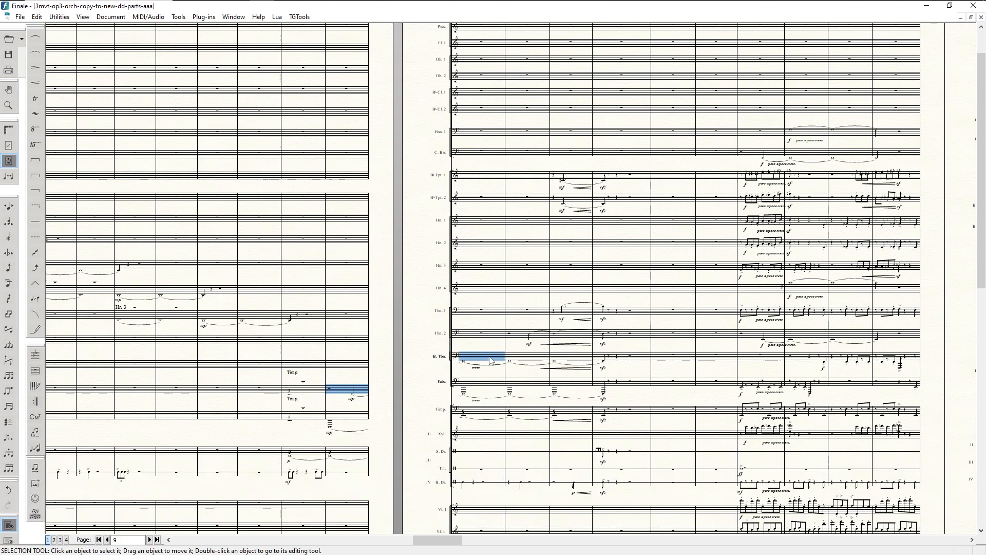
key("ctrl+alt+c")
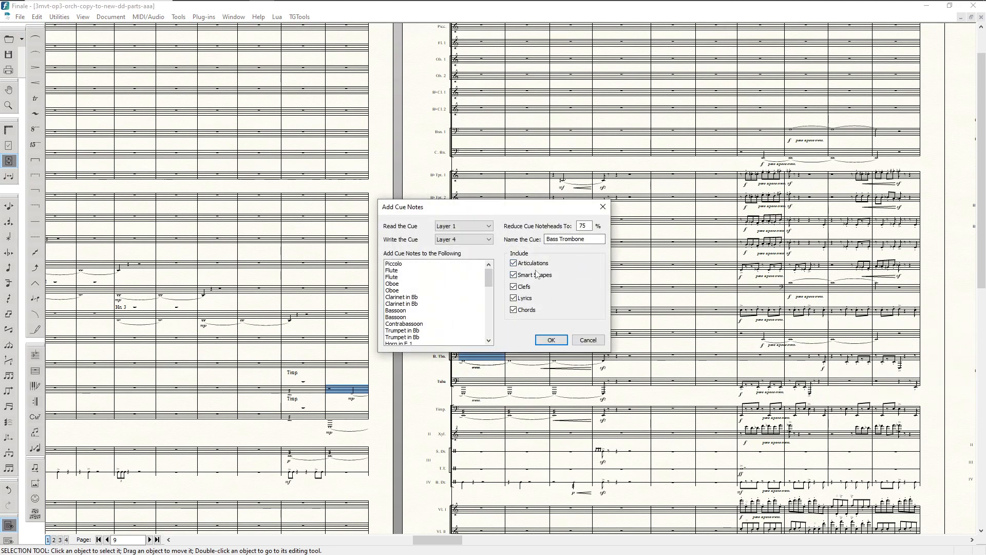
scroll(411, 343, "down", 1)
scroll(411, 341, "down", 4)
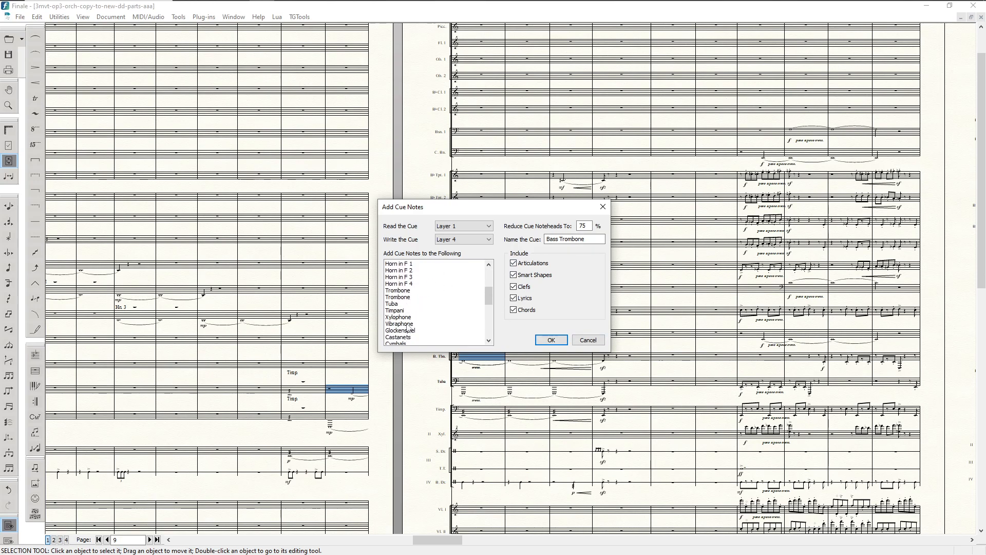
scroll(411, 308, "up", 1)
scroll(409, 303, "up", 1)
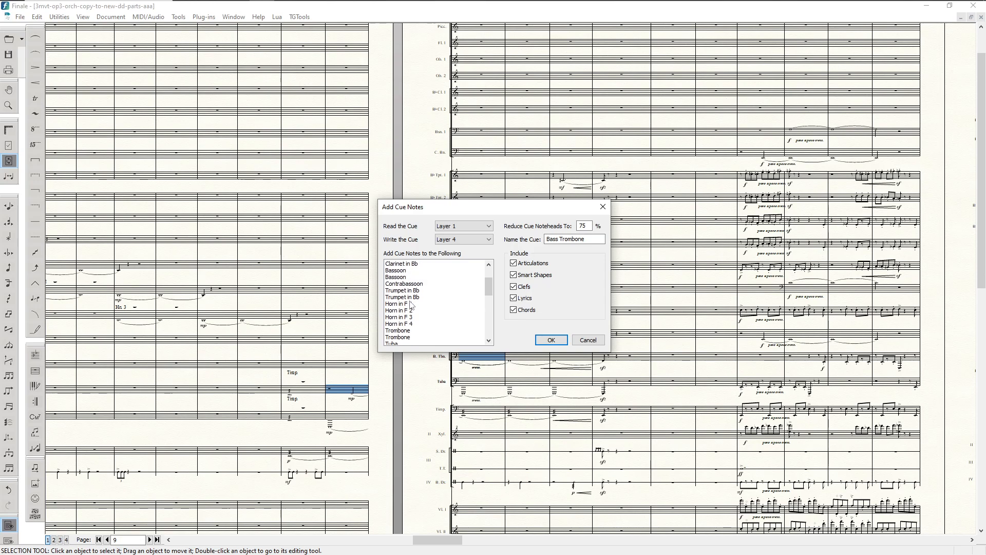
scroll(425, 305, "up", 1)
scroll(424, 305, "down", 2)
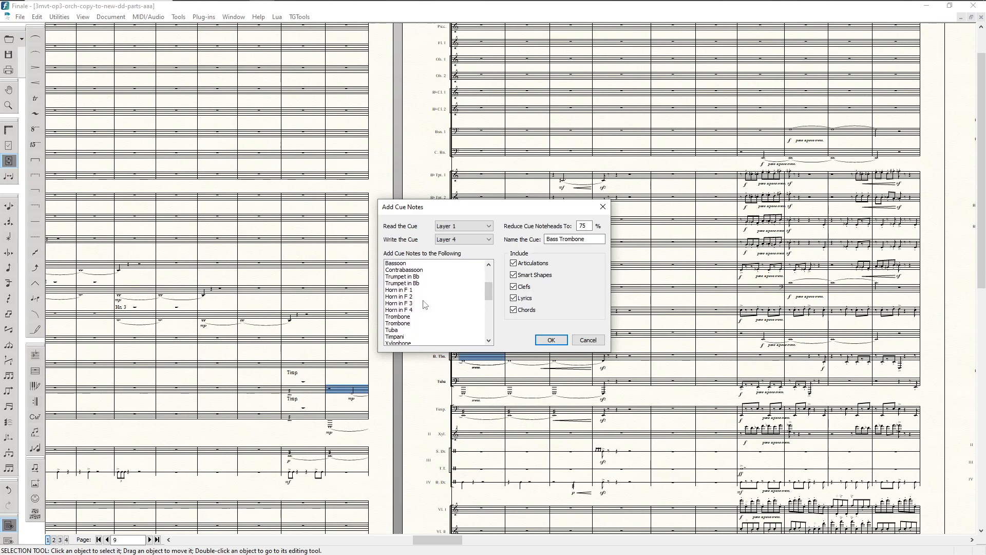
left_click(403, 318)
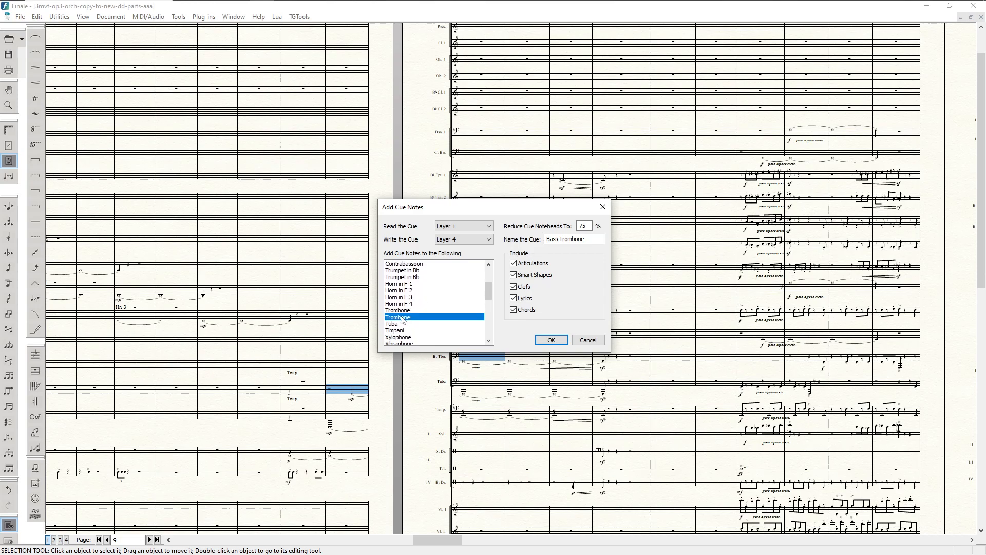
left_click(538, 340)
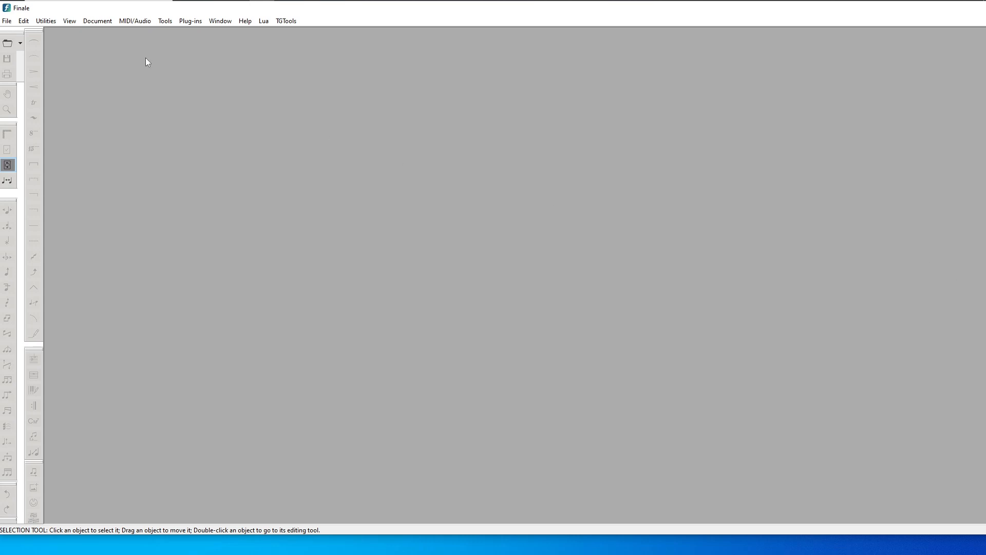
Reopen the score 3mvt-op3-orch-copy-to-new-dd-parts-aaa and go to page 9
left_click(8, 22)
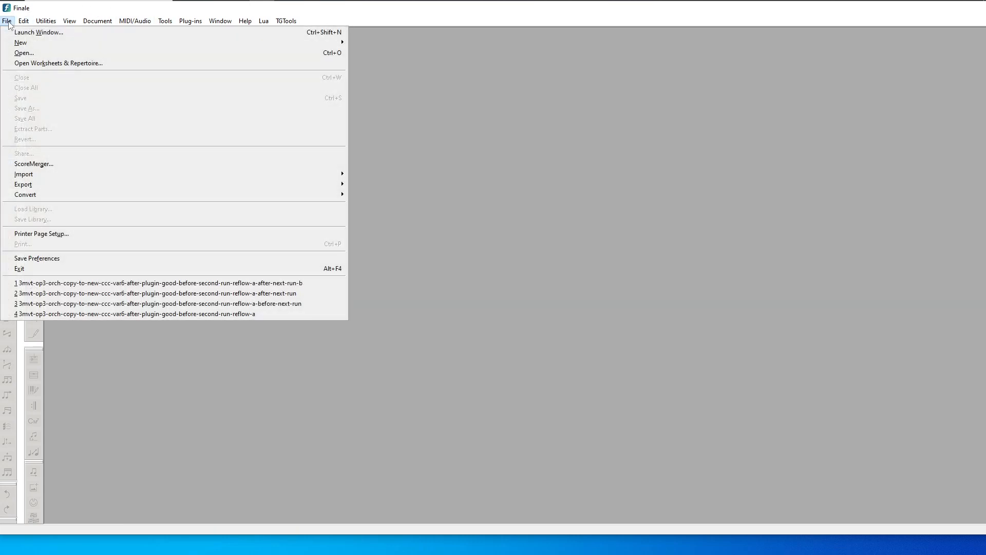
left_click(33, 55)
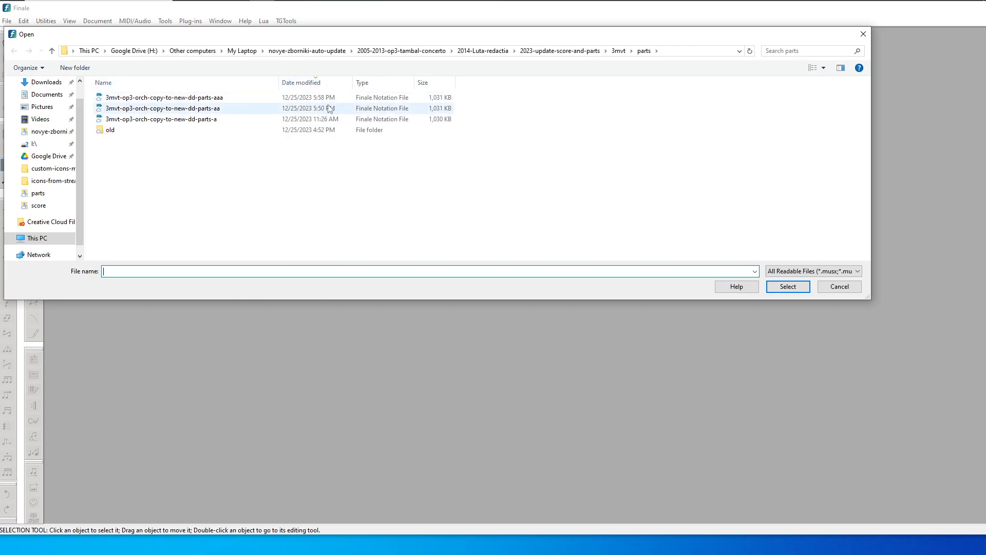
double_click(215, 98)
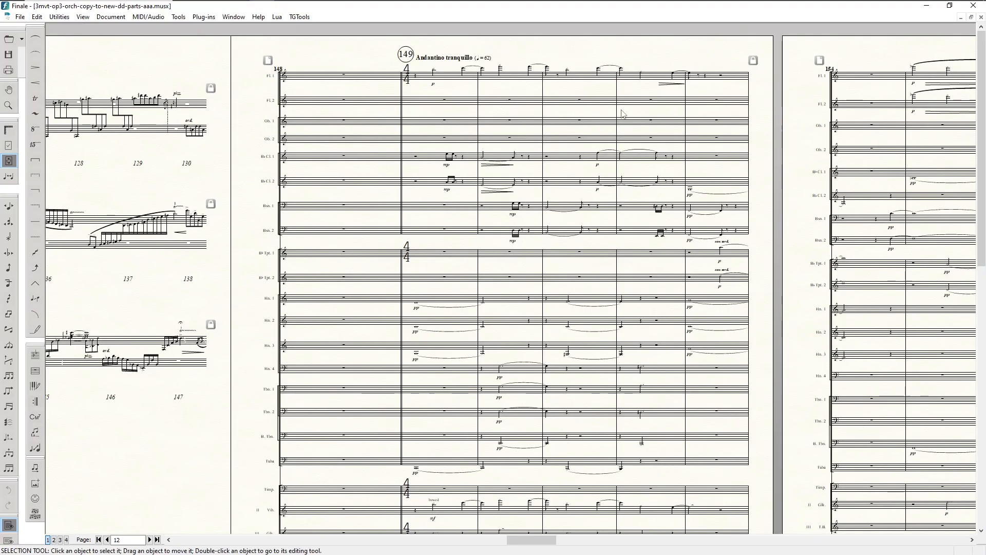
left_click_drag(533, 544, 442, 545)
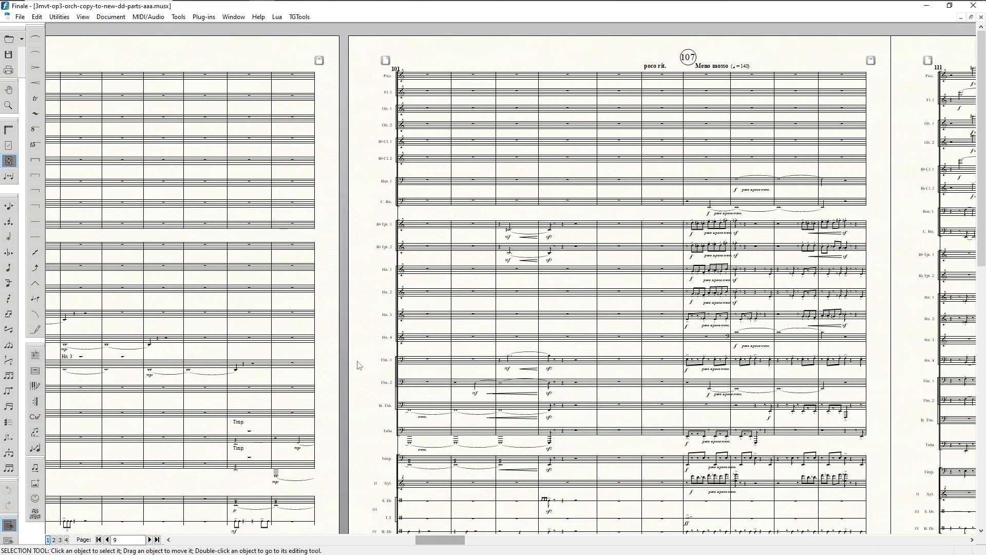
Check the auto-save interval and backup options in the Save preferences, leaving them as they are
left_click(36, 19)
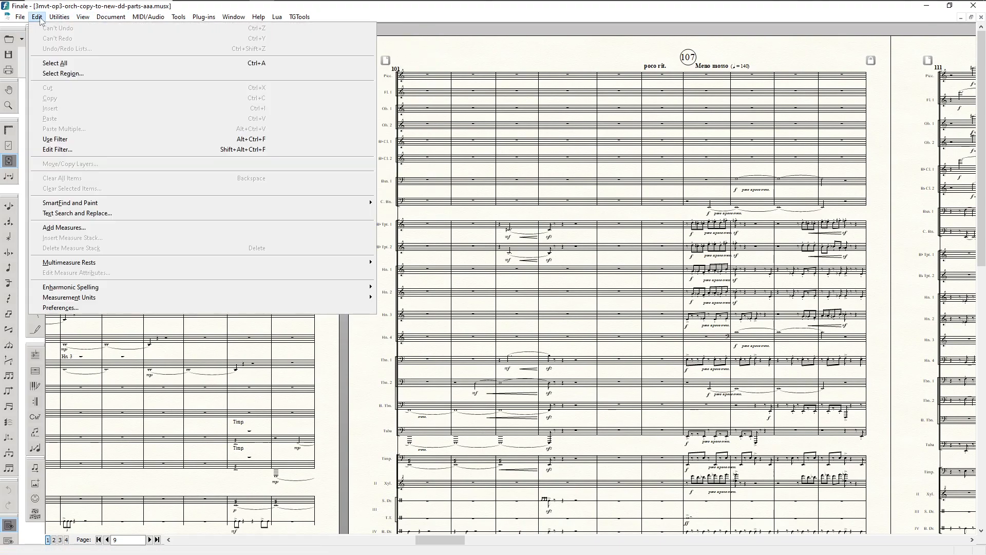
left_click(60, 307)
left_click(328, 162)
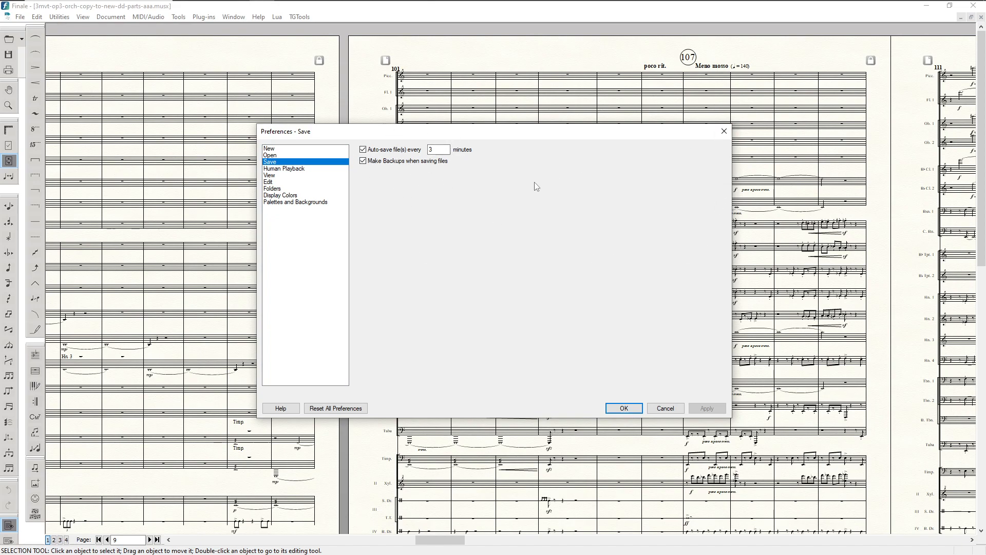
left_click(728, 130)
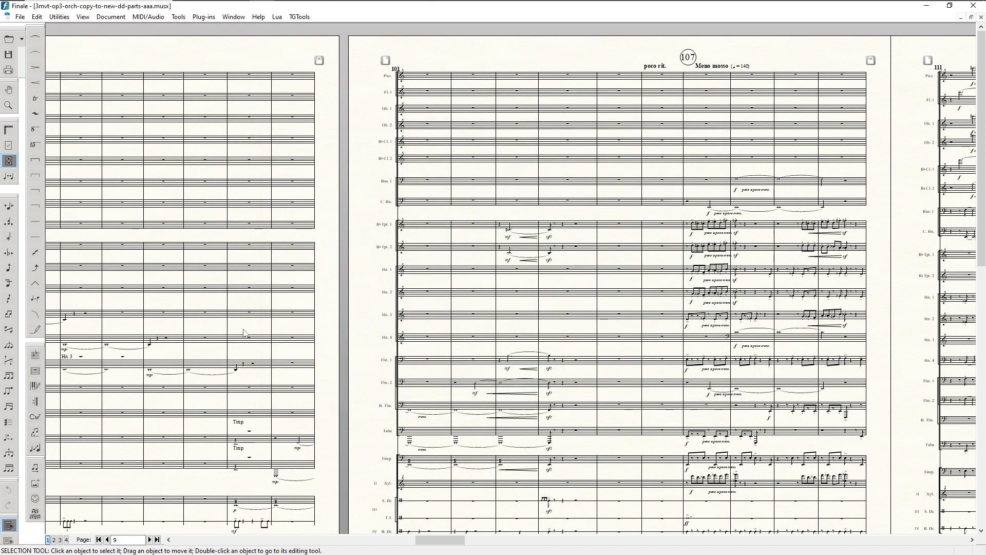
scroll(418, 347, "down", 4)
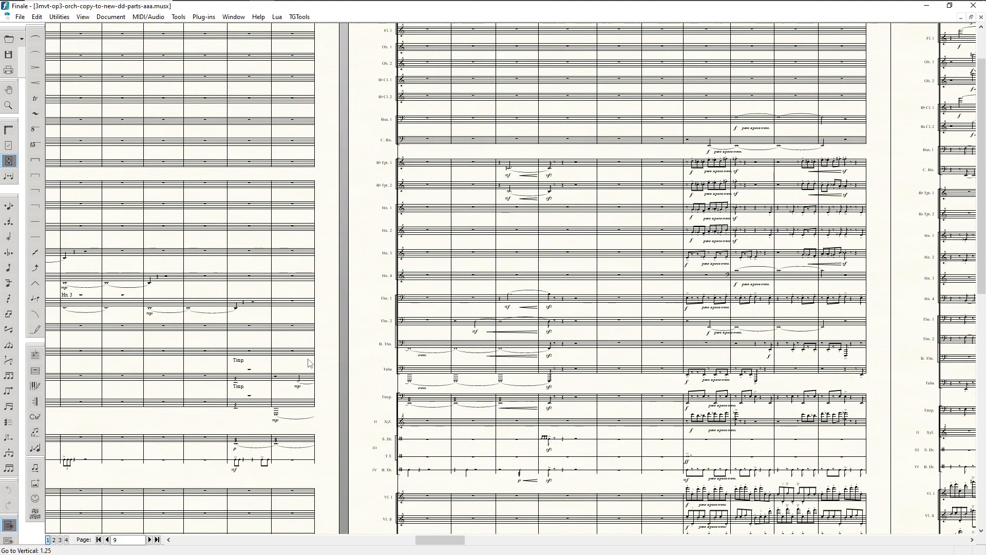
Try to add the Bass Trombone's measures 100 to 101 as cue notes for the first Trombone, named Bass Trombone
left_click(286, 375)
left_click(443, 345, "shift")
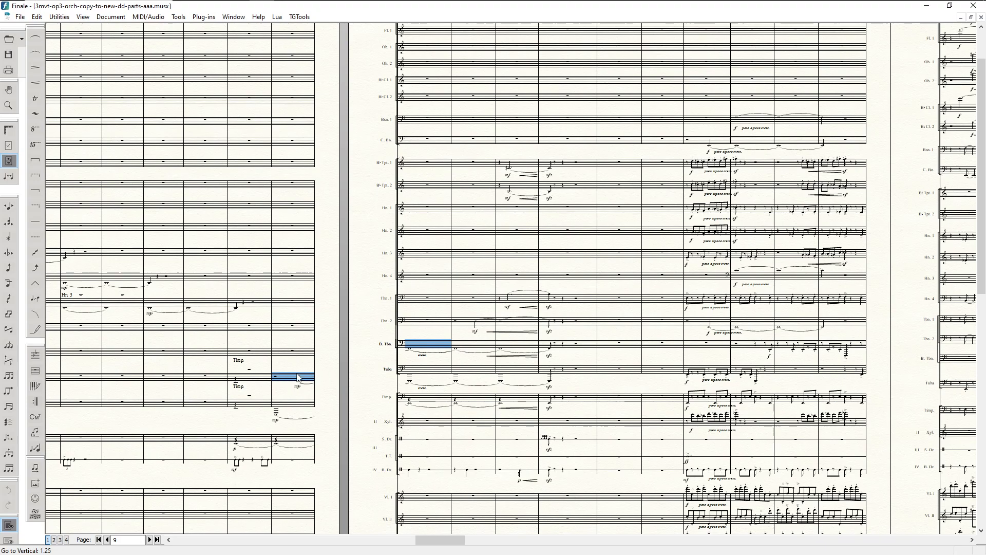
key("ctrl+shift+c")
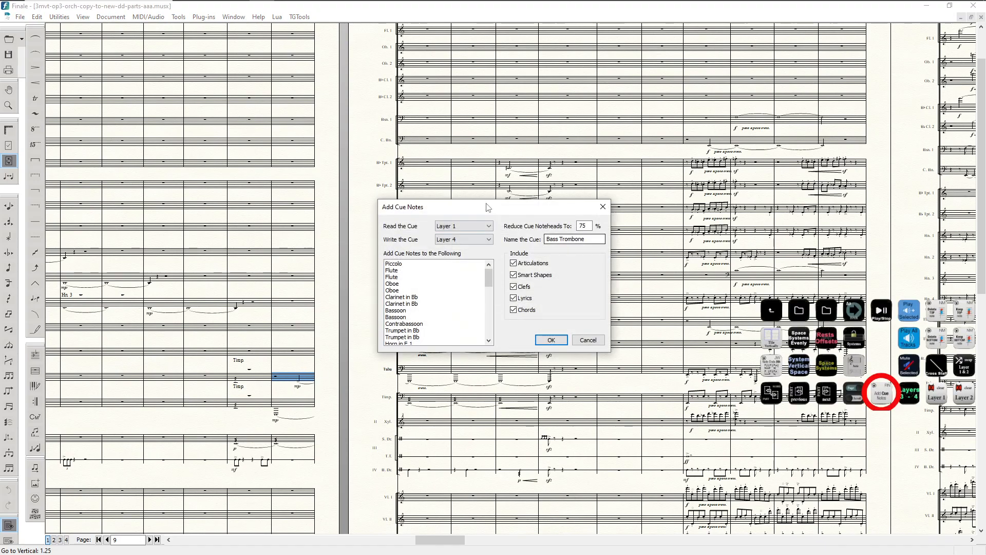
scroll(423, 315, "down", 2)
scroll(424, 316, "down", 3)
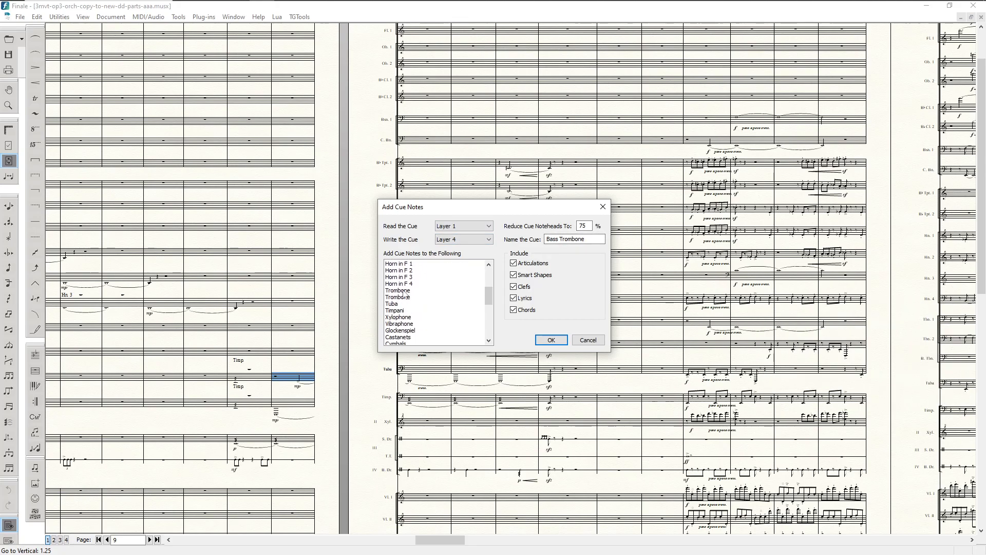
left_click(405, 291)
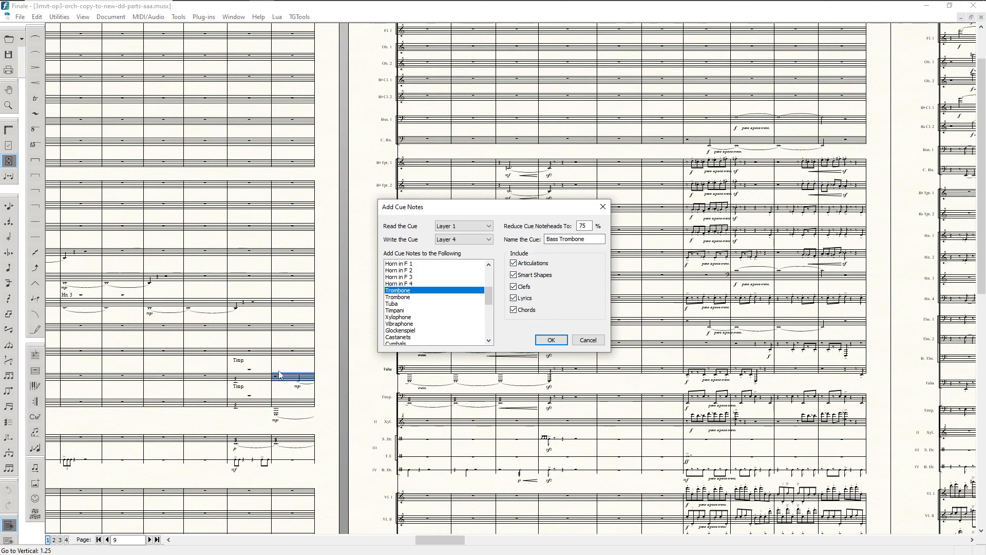
left_click(514, 276)
left_click(552, 341)
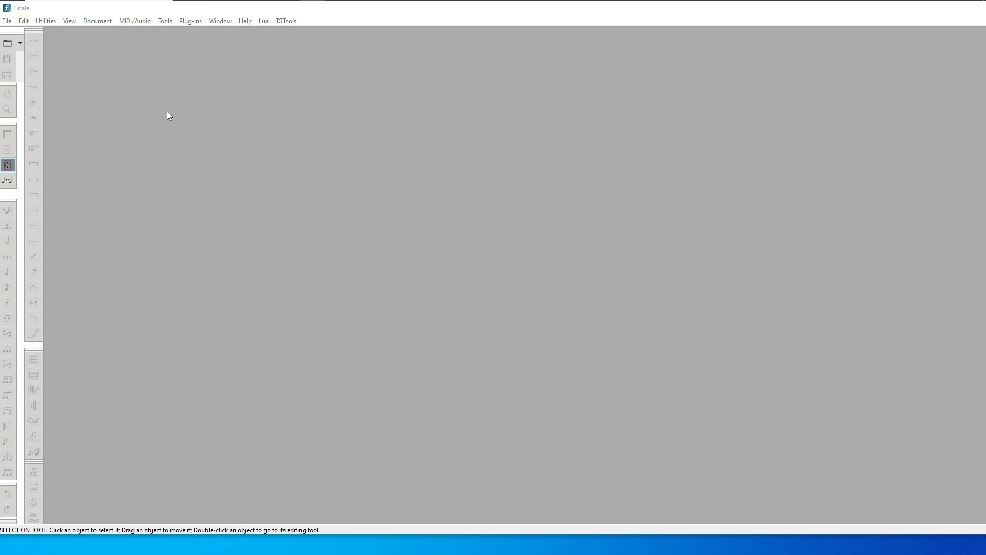
Open the score 3mvt-op3-orch-copy-to-new-dd-parts-aaa from the parts folder and go to the brass staves on page 9
left_click(7, 21)
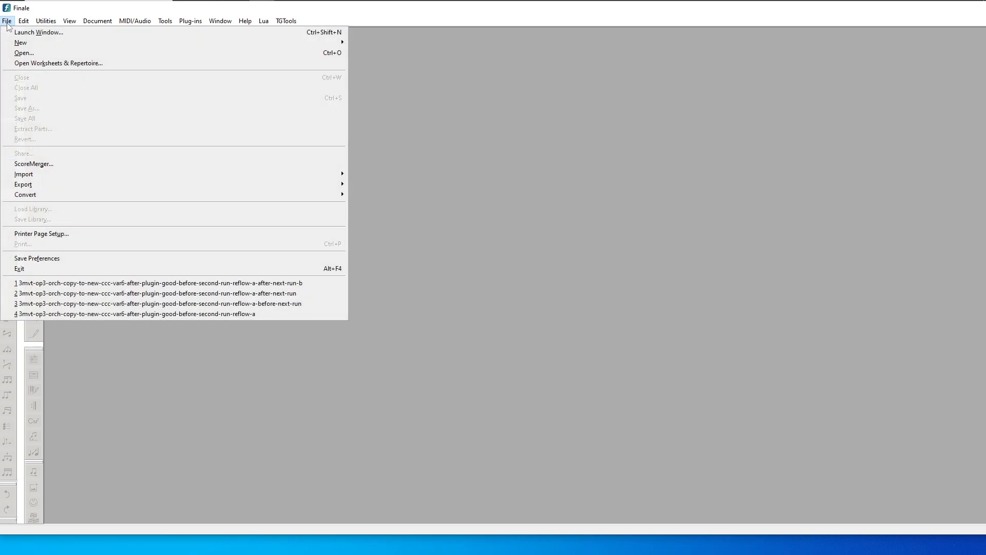
left_click(38, 54)
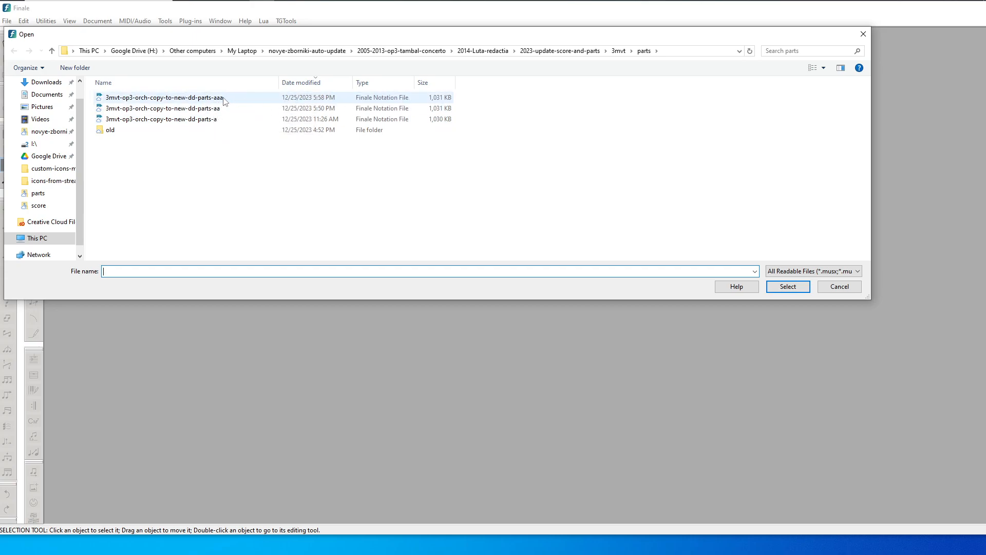
double_click(224, 100)
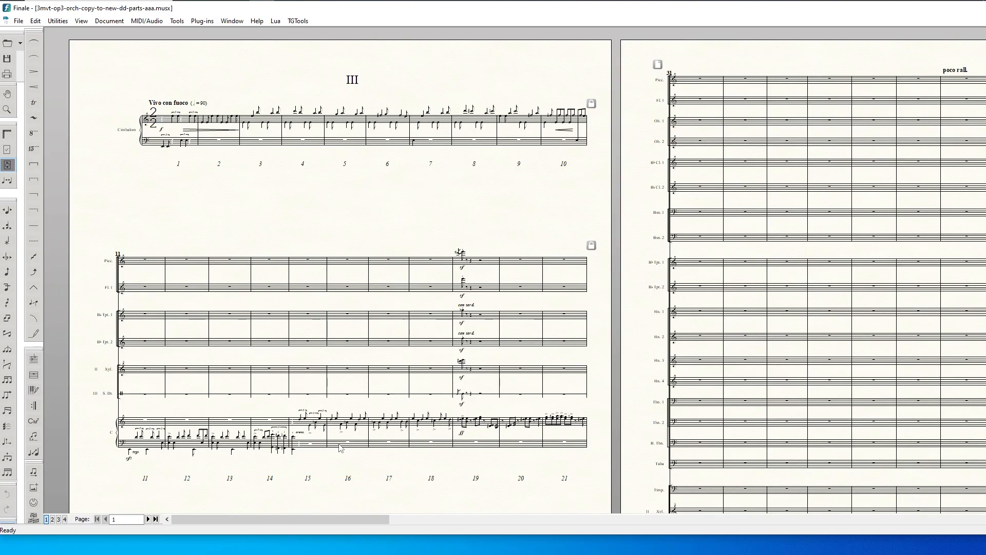
left_click_drag(310, 518, 830, 519)
scroll(578, 430, "down", 3)
scroll(555, 417, "down", 1)
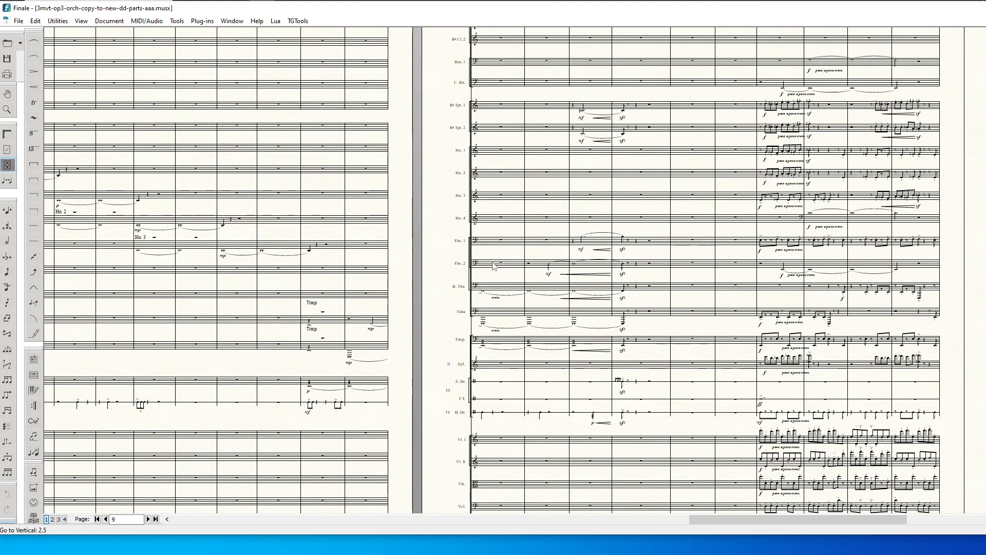
Start adding cue notes from the Bass Trombone's measure 100 and choose the Trombone as the receiving staff
left_click(494, 288)
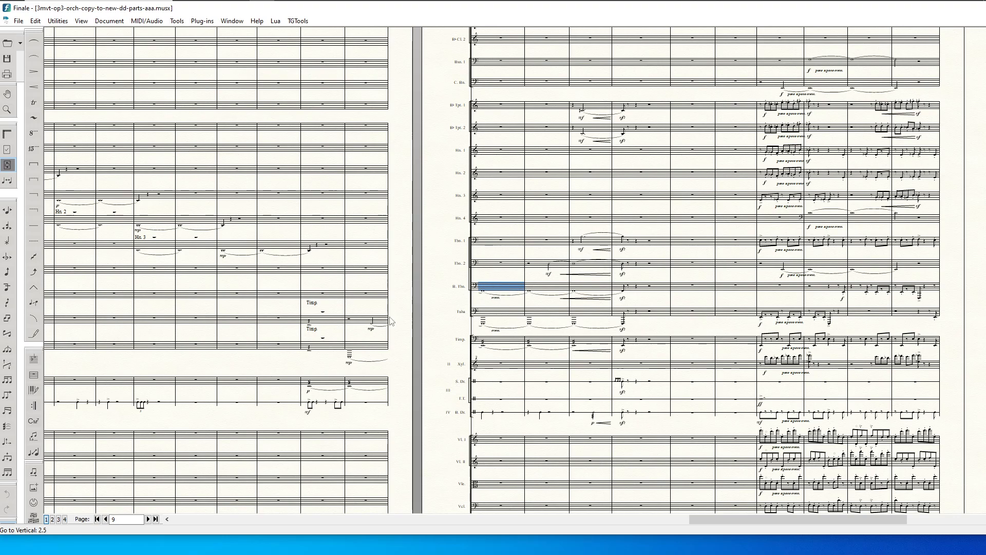
left_click(364, 321)
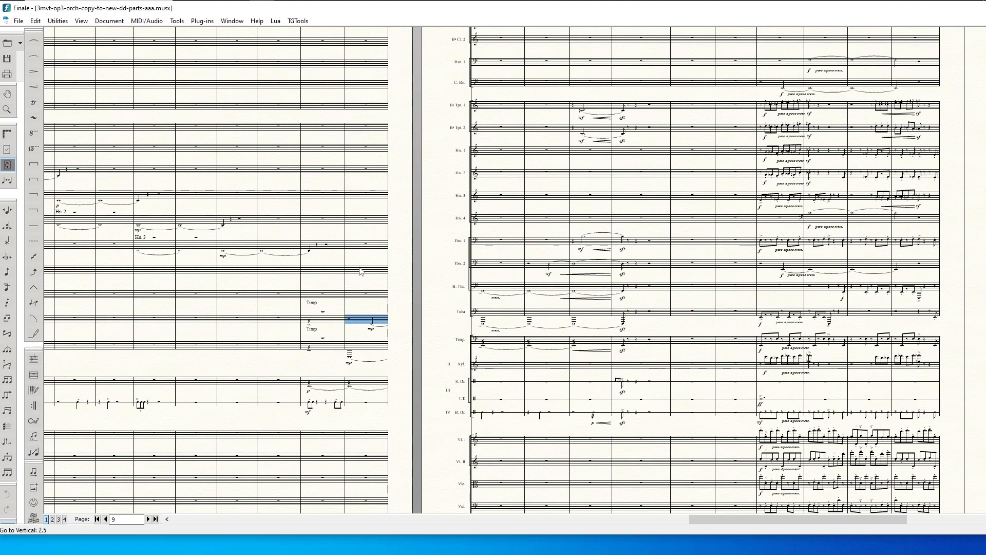
key("ctrl+alt+c")
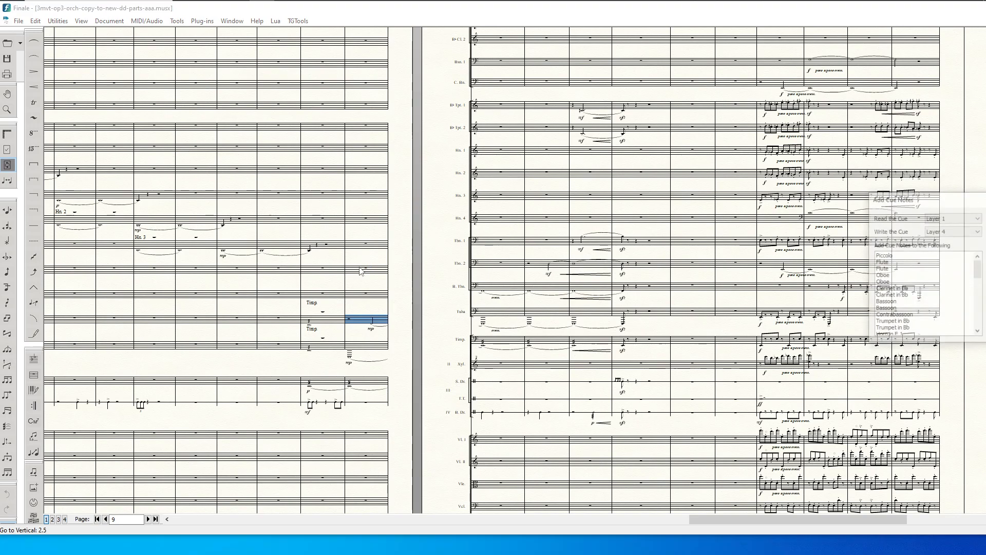
left_click_drag(899, 197, 732, 205)
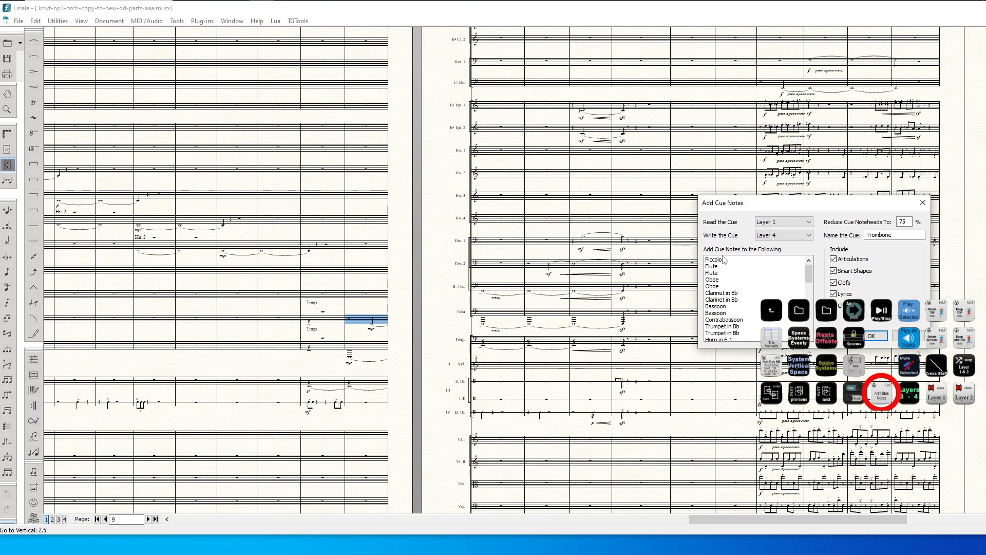
scroll(729, 320, "down", 1)
scroll(729, 320, "down", 4)
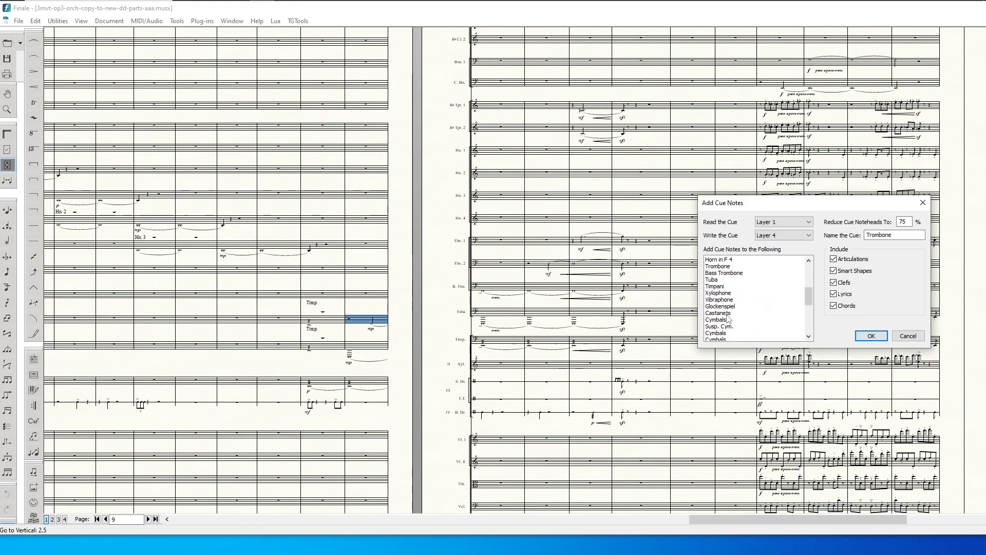
scroll(733, 282, "up", 1)
left_click(721, 287)
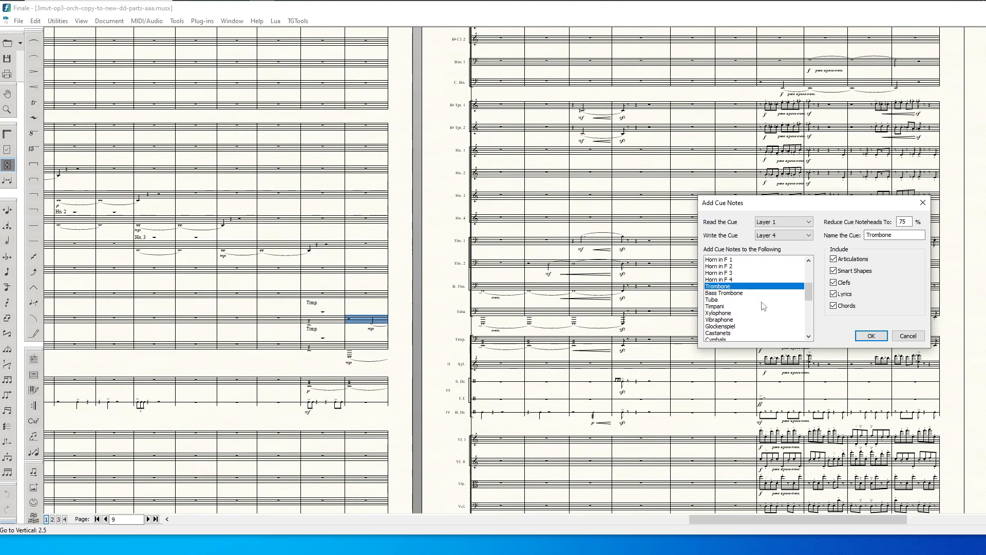
Name the cue B. Tbn. and try to add it to the Trombone staff
double_click(892, 234)
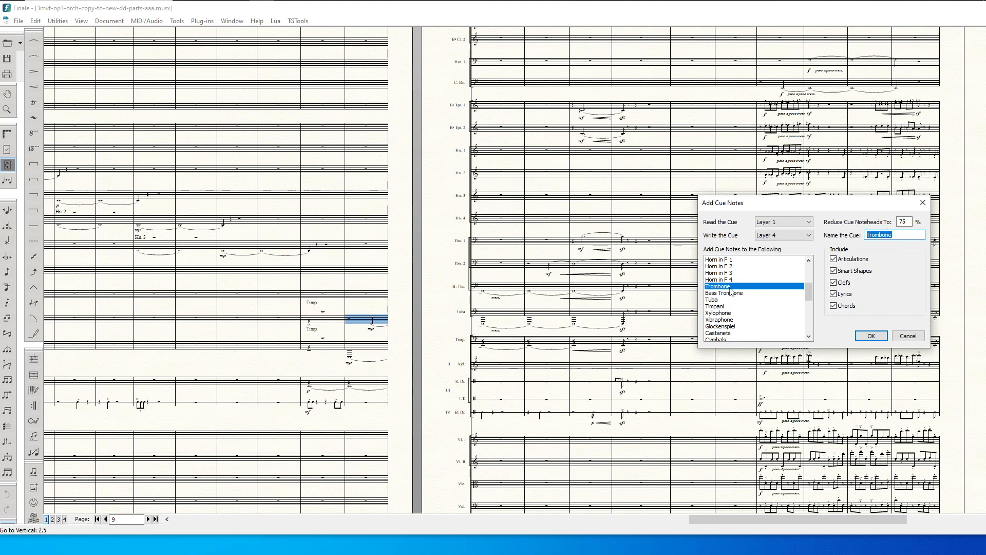
left_click_drag(895, 235, 867, 236)
type("B. ")
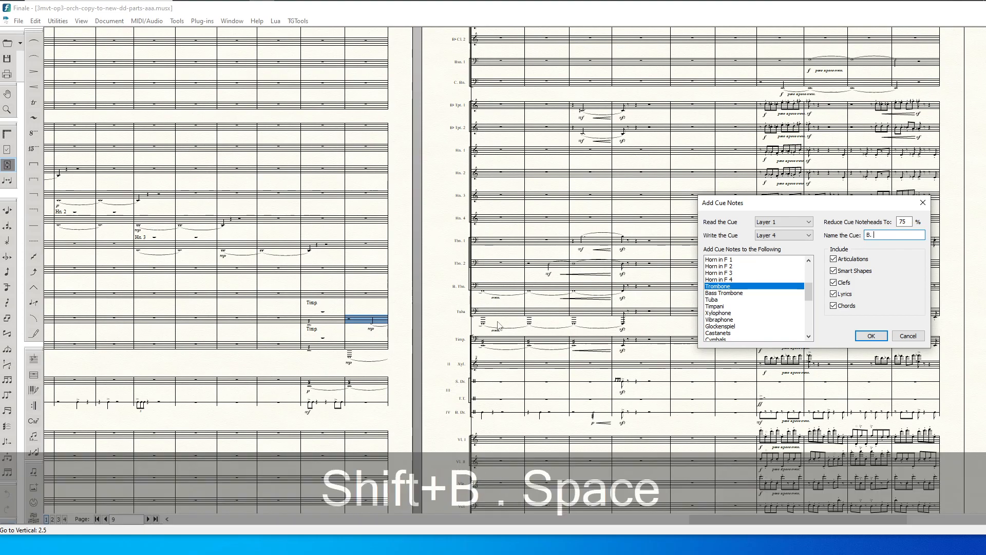
type("Tbn")
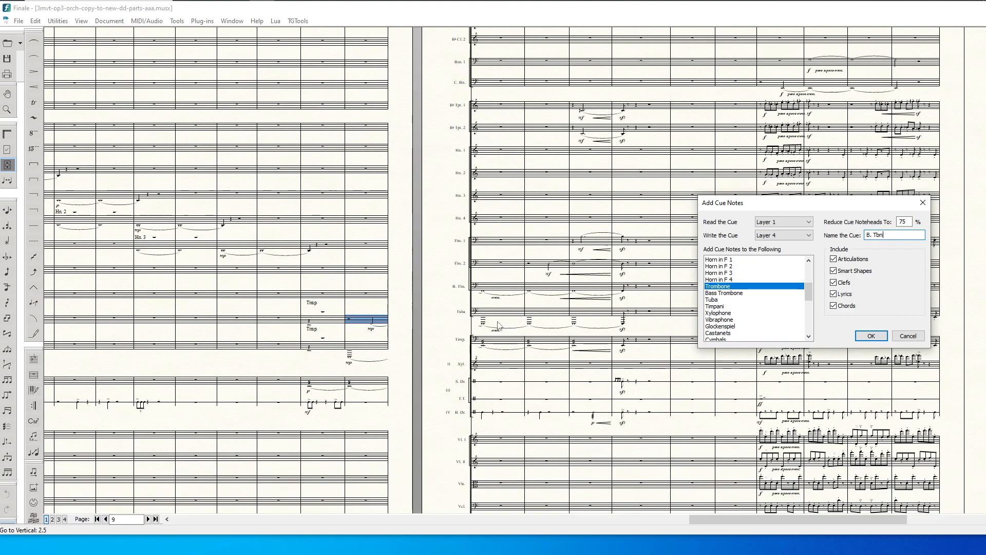
type(".")
left_click(871, 336)
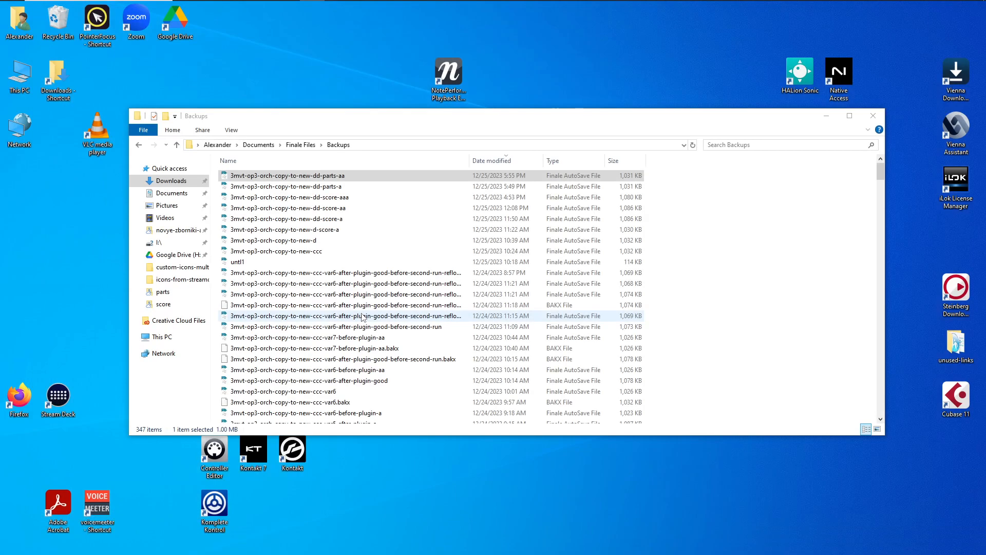
Reopen 3mvt-op3-orch-copy-to-new-dd-parts-aaa, maximize the window and return to page 9
double_click(362, 316)
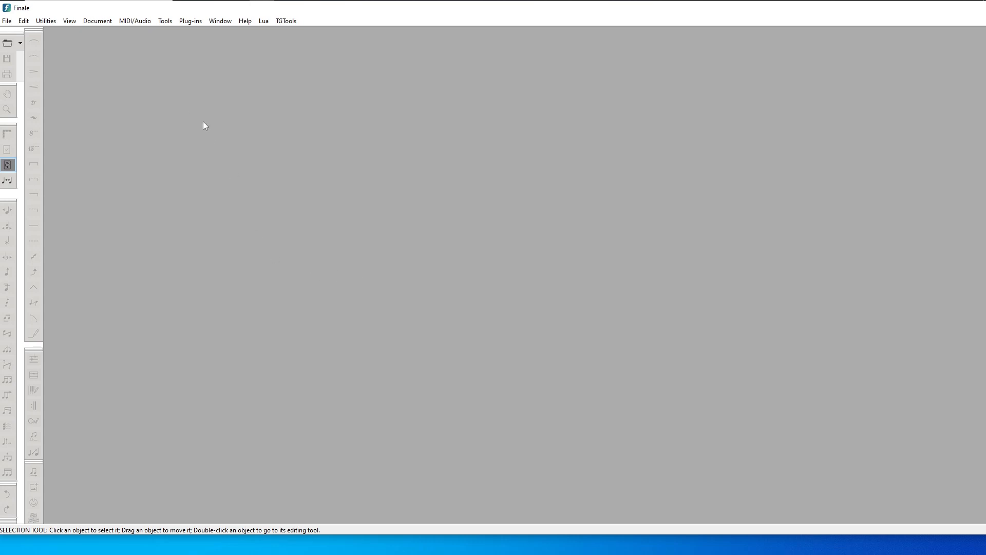
left_click(6, 21)
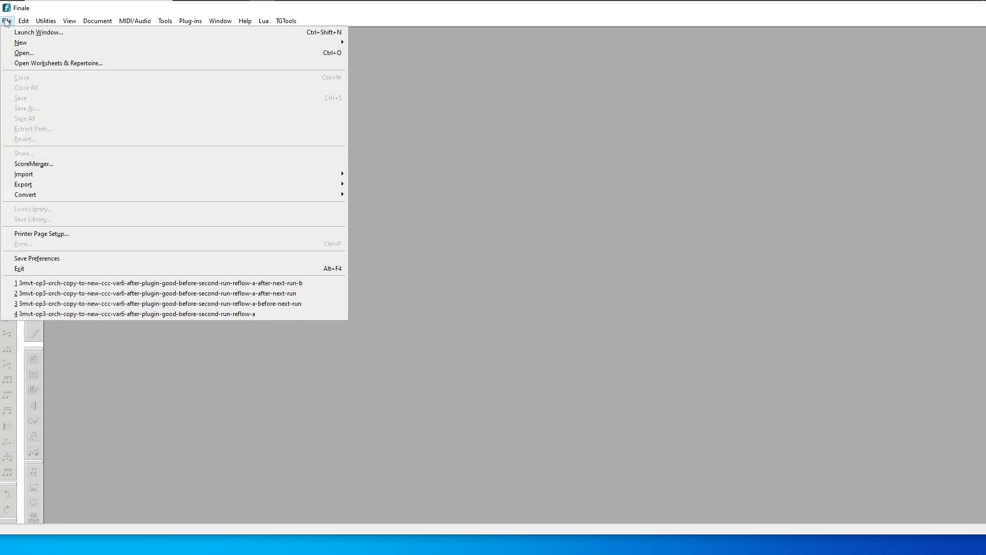
left_click(37, 54)
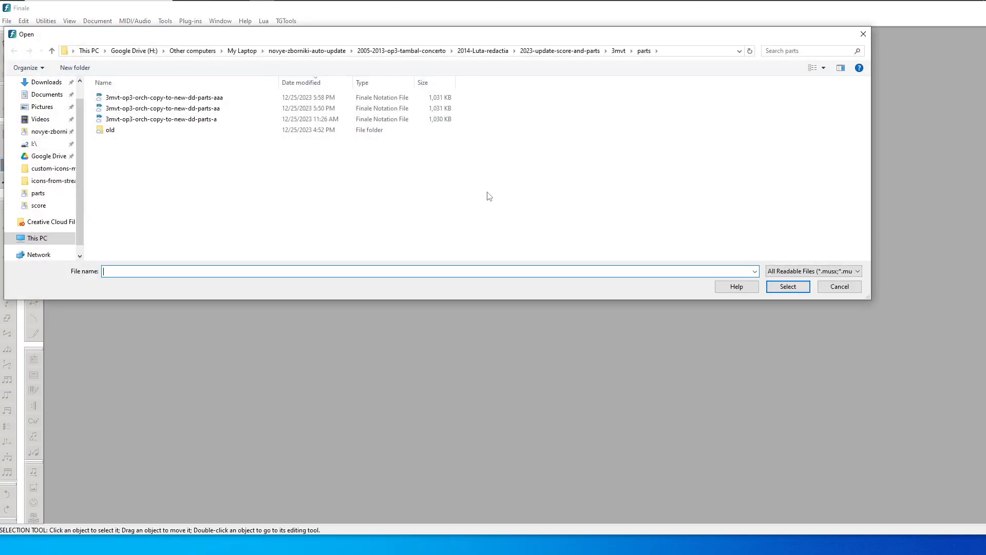
double_click(209, 98)
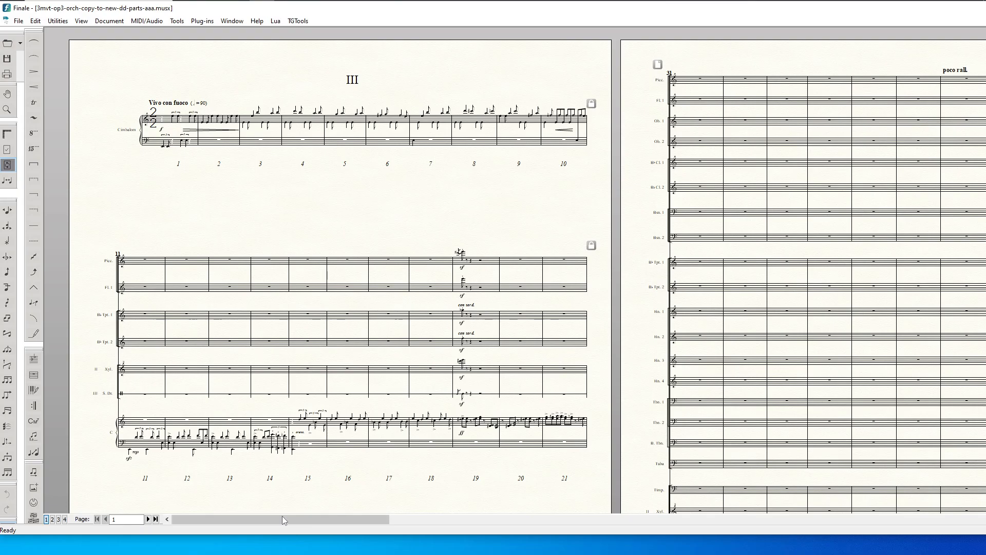
left_click_drag(282, 516, 665, 523)
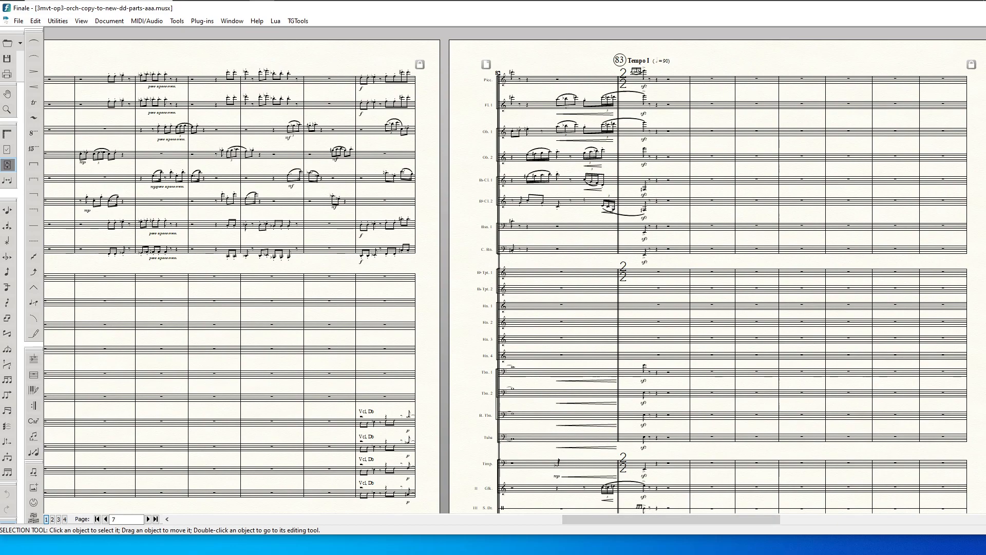
key("super+Up")
mouse_move(380, 540)
left_mouse_down()
mouse_move(218, 549)
mouse_move(526, 551)
mouse_move(343, 552)
mouse_move(385, 551)
left_mouse_up()
scroll(464, 460, "down", 2)
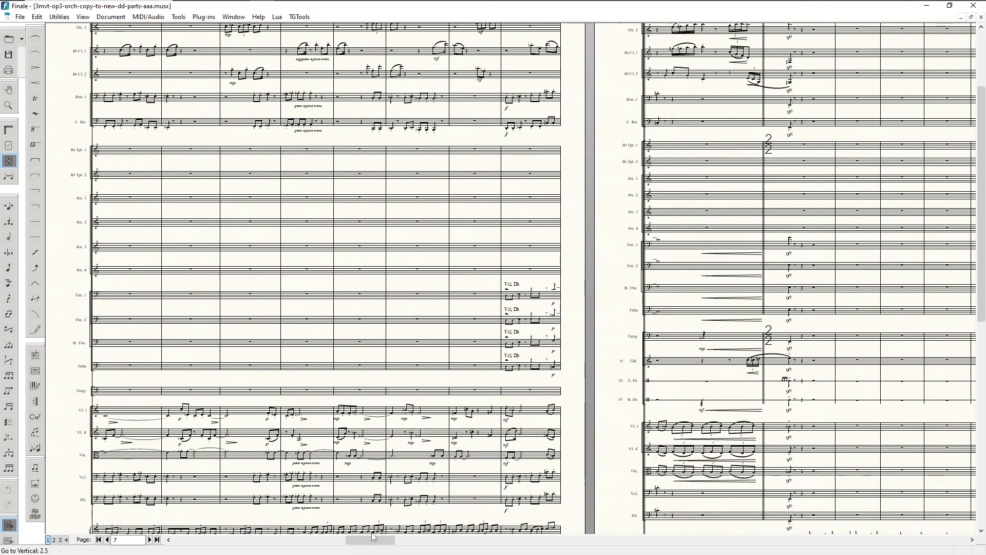
left_click_drag(374, 537, 412, 543)
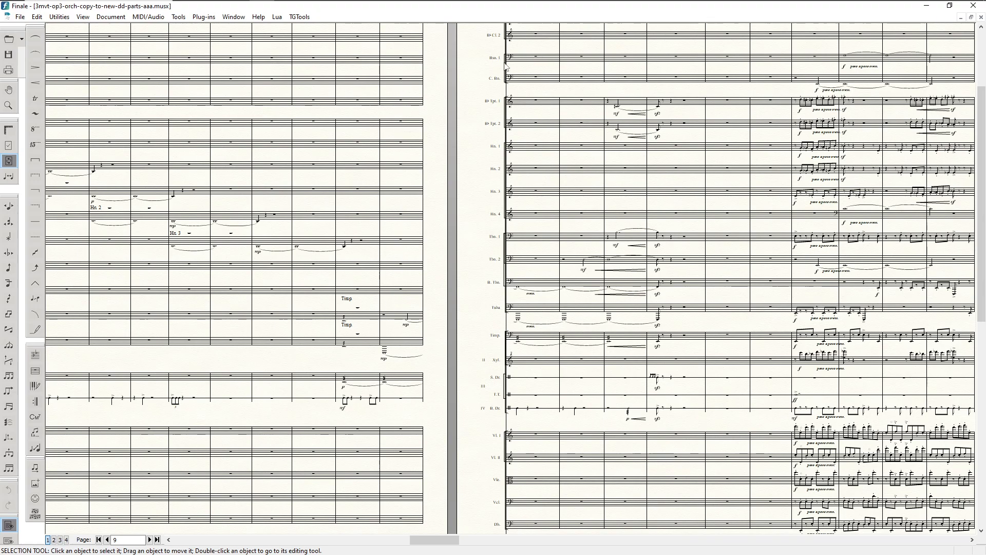
Copy the Bass Trombone's measures 100 to 101 onto the same measures of the Bassoon 1 staff
left_click(393, 319)
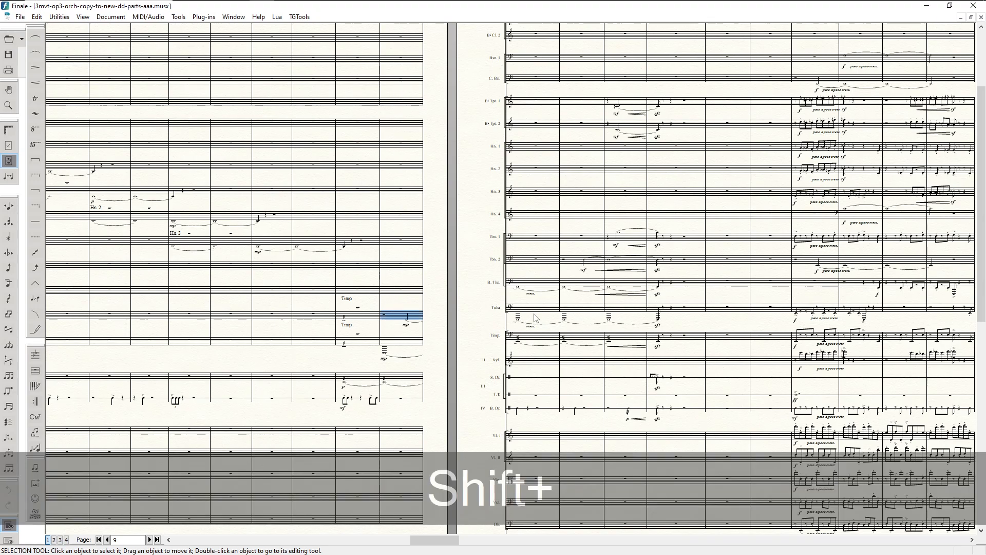
left_click(557, 284, "shift")
left_click_drag(382, 316, 382, 82)
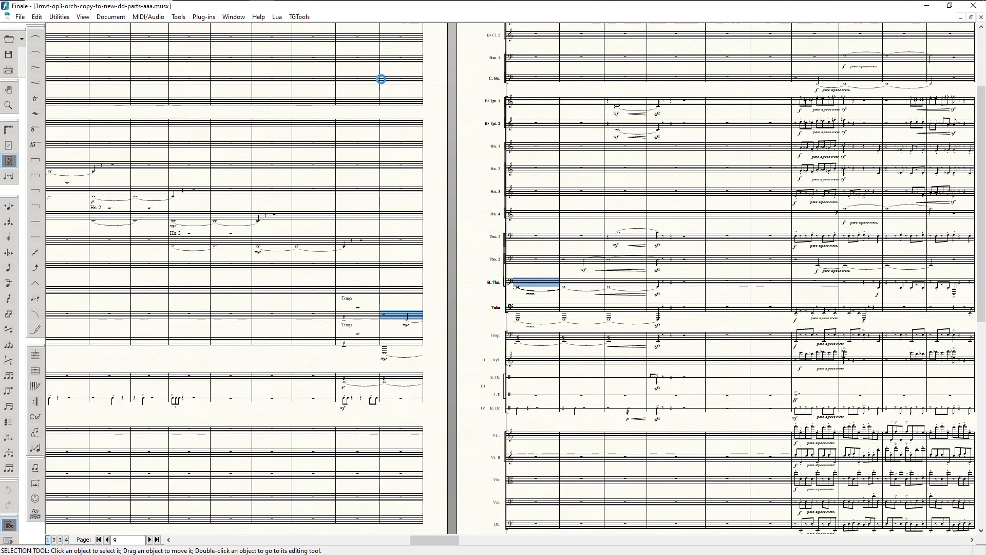
Start adding cue notes from the copied Bassoon 1 measures 100 to 101, naming the cue B. Tbn
left_click(407, 85)
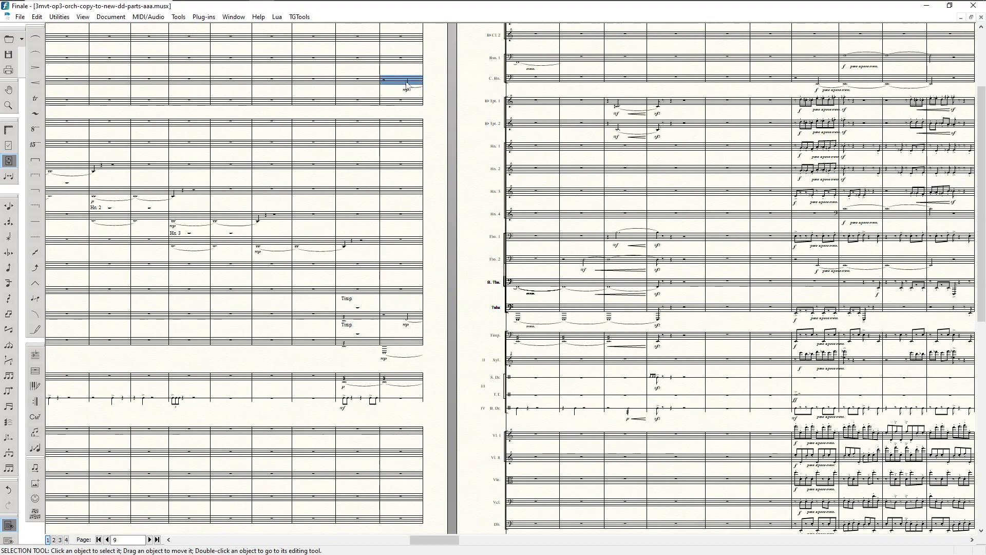
left_click(557, 64, "shift")
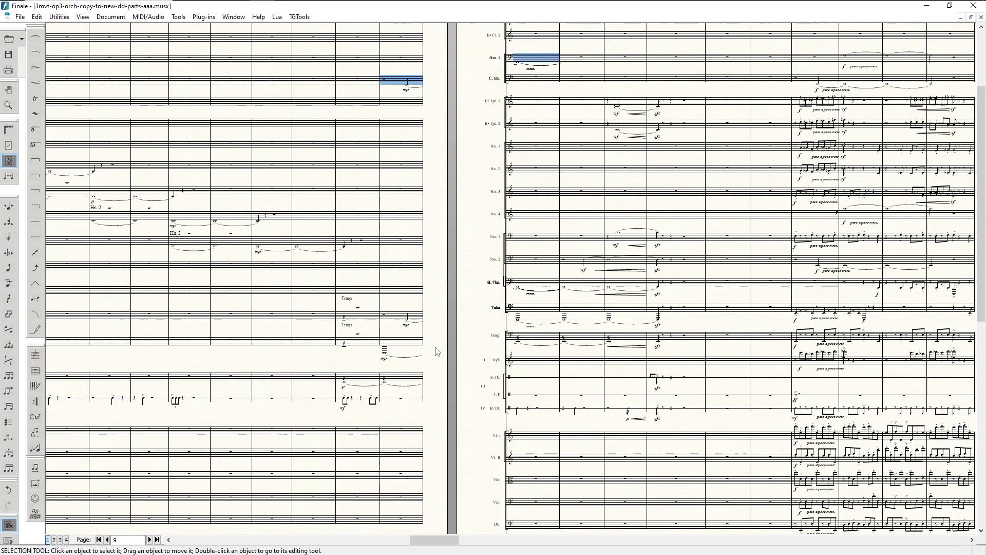
key("ctrl+alt+shift+c")
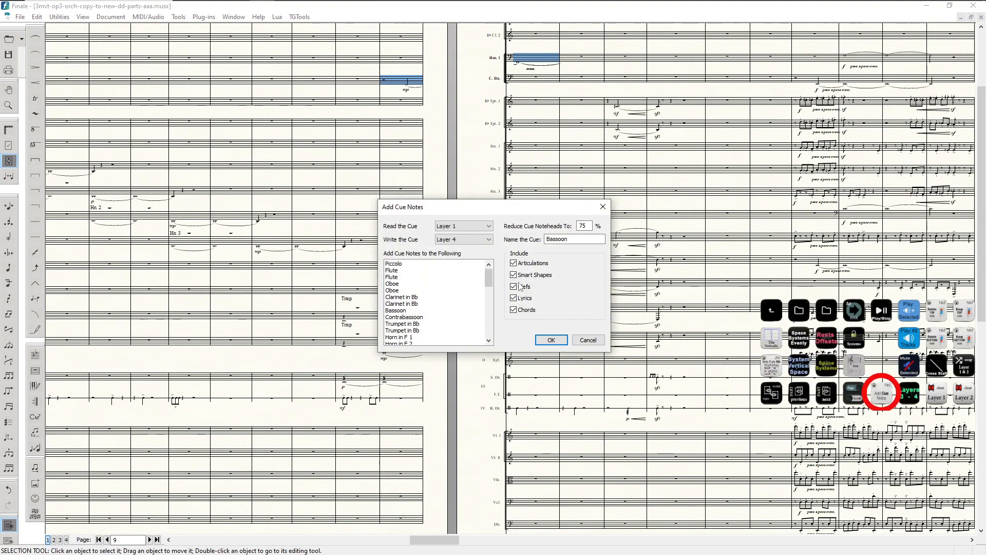
double_click(549, 240)
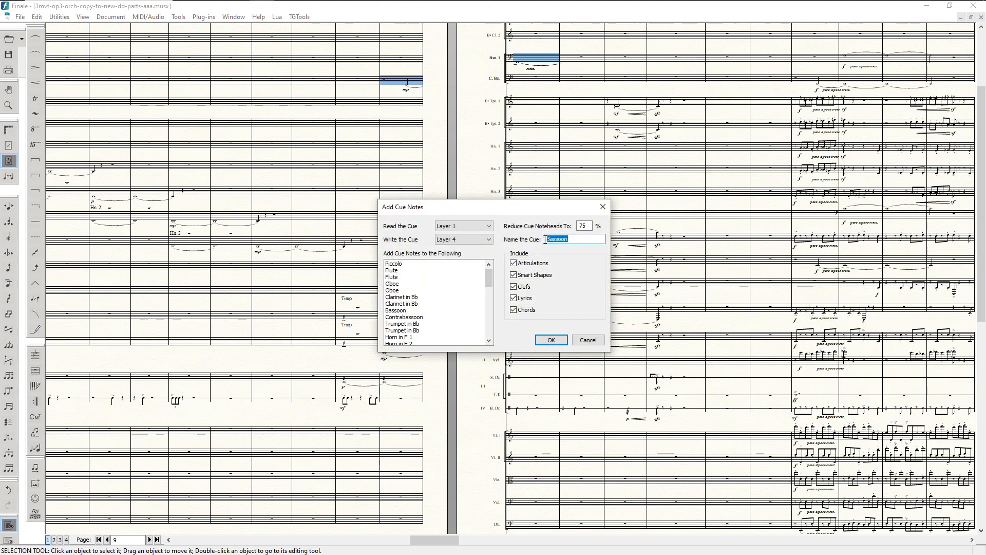
type("B.")
left_click_drag(529, 211, 716, 128)
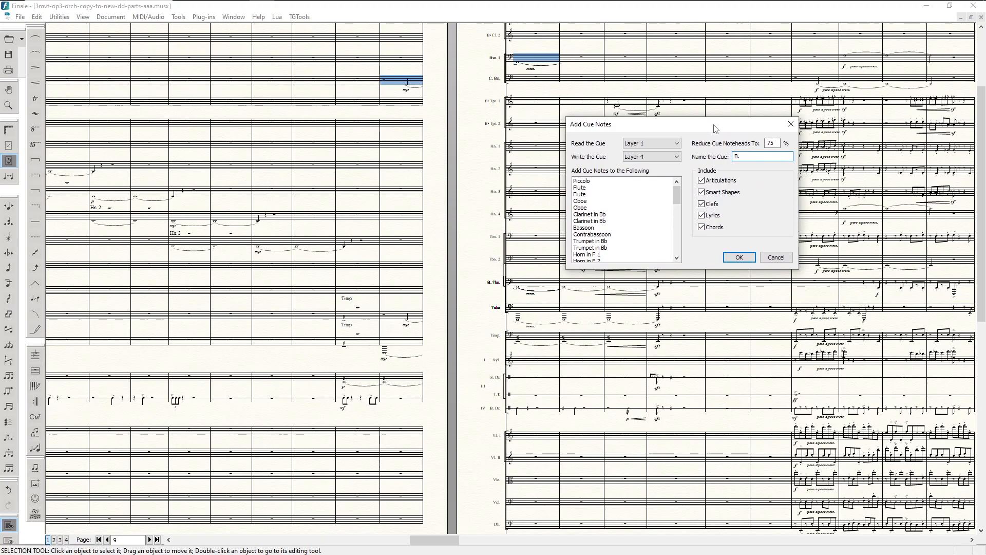
type("TBN")
key("BackSpace")
key("BackSpace")
type("bn")
Try to add the B. Tbn cue to the second Trombone staff without articulations, smart shapes or clefs
left_click(716, 185)
scroll(601, 230, "down", 2)
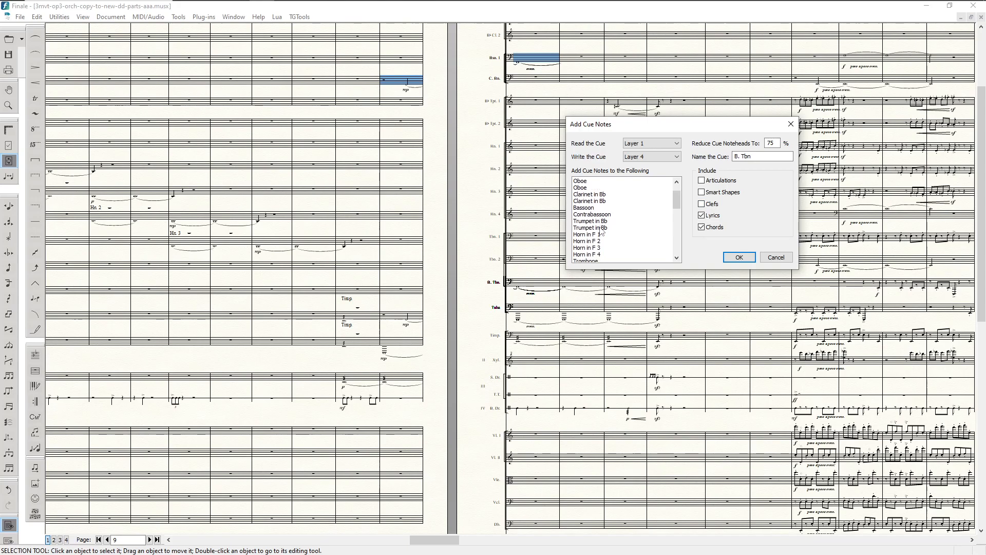
left_click(596, 249)
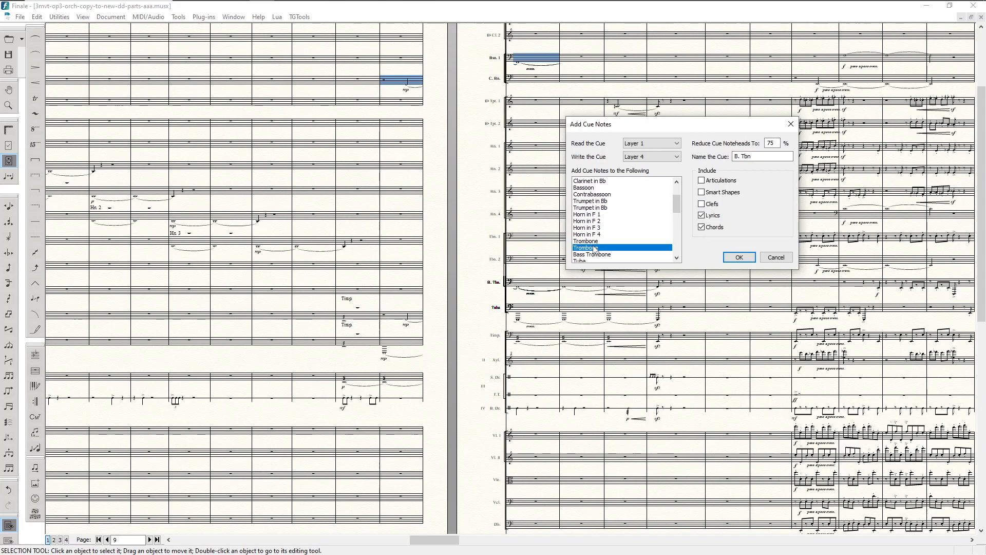
left_click(739, 257)
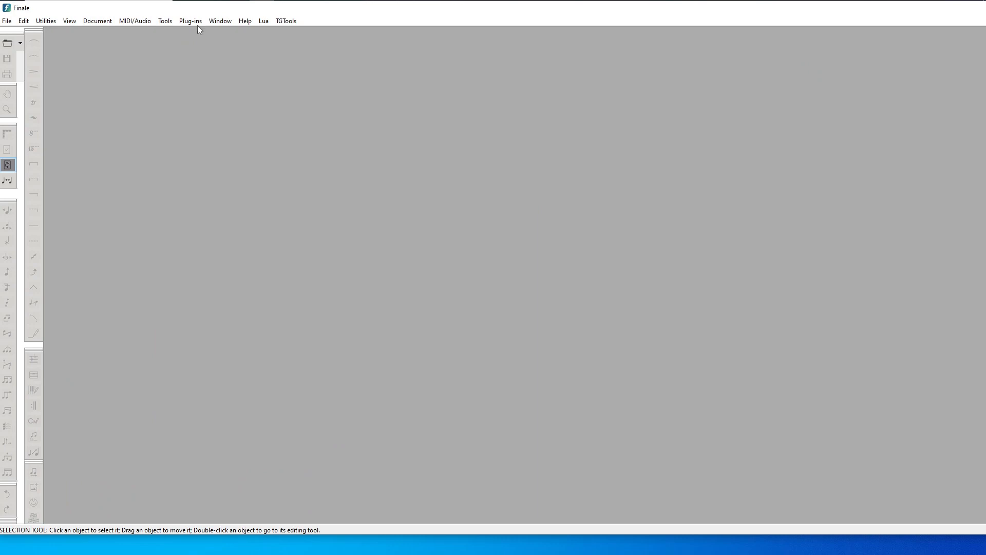
Reopen 3mvt-op3-orch-copy-to-new-dd-parts-aaa and return to the brass staves on page 9
left_click(7, 21)
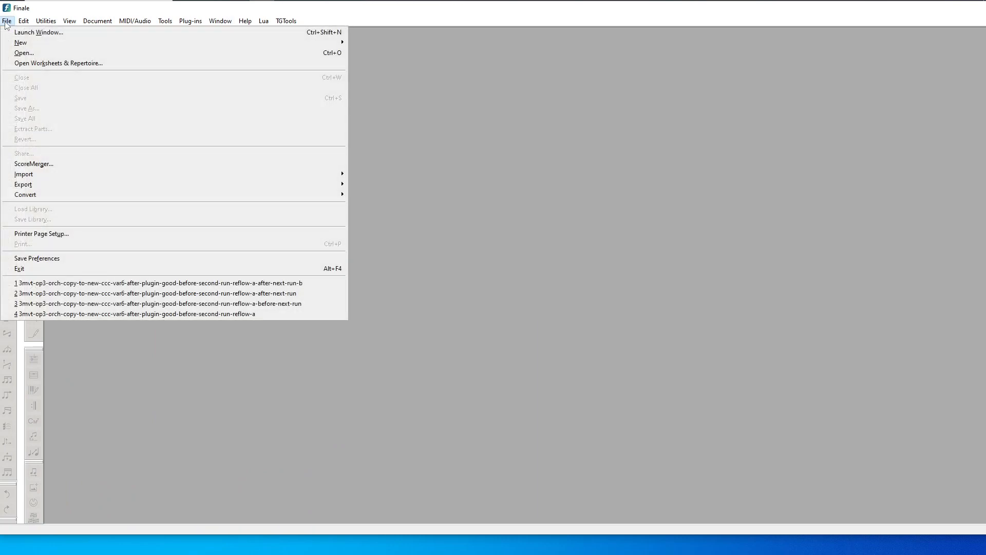
left_click(25, 53)
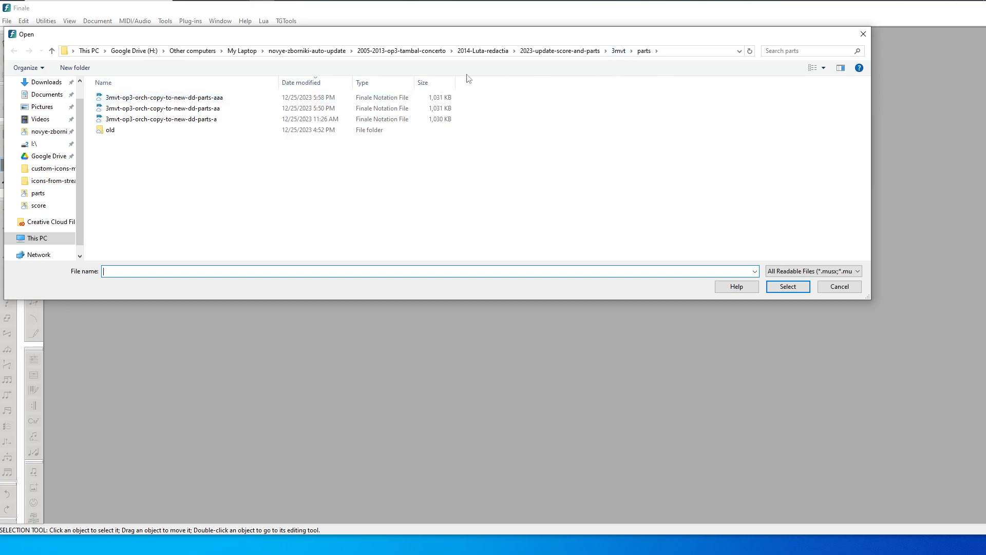
double_click(214, 98)
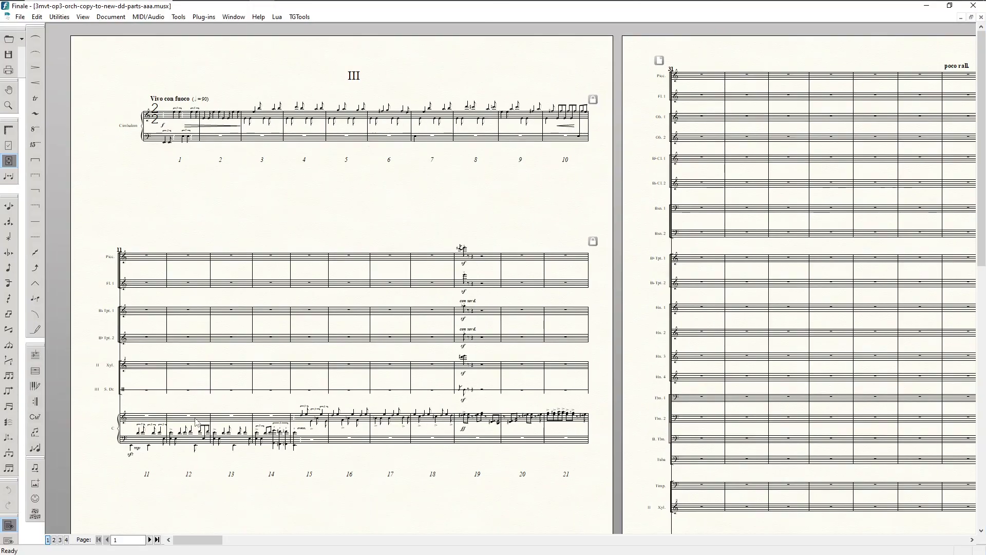
left_click_drag(198, 539, 428, 551)
scroll(517, 462, "down", 9)
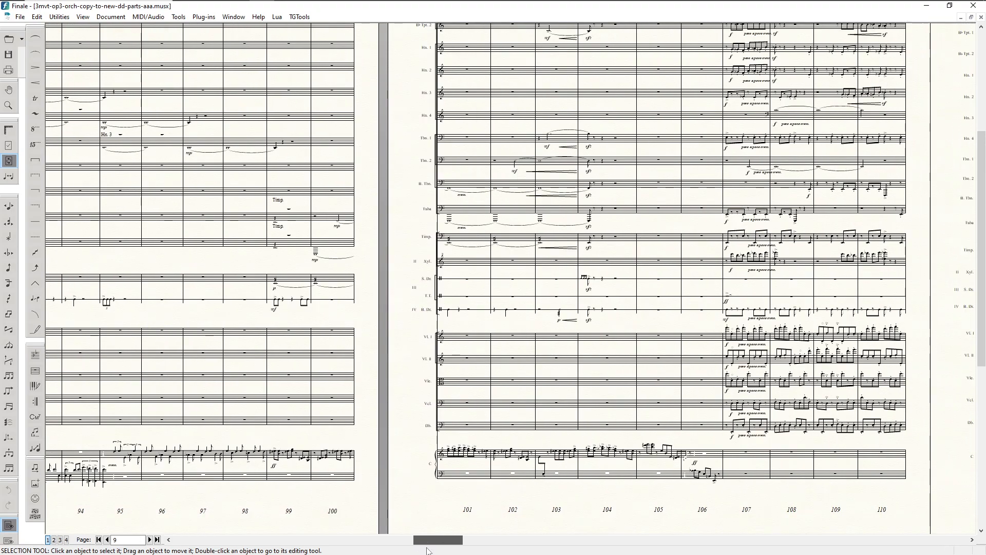
scroll(473, 188, "up", 2)
scroll(473, 188, "up", 2)
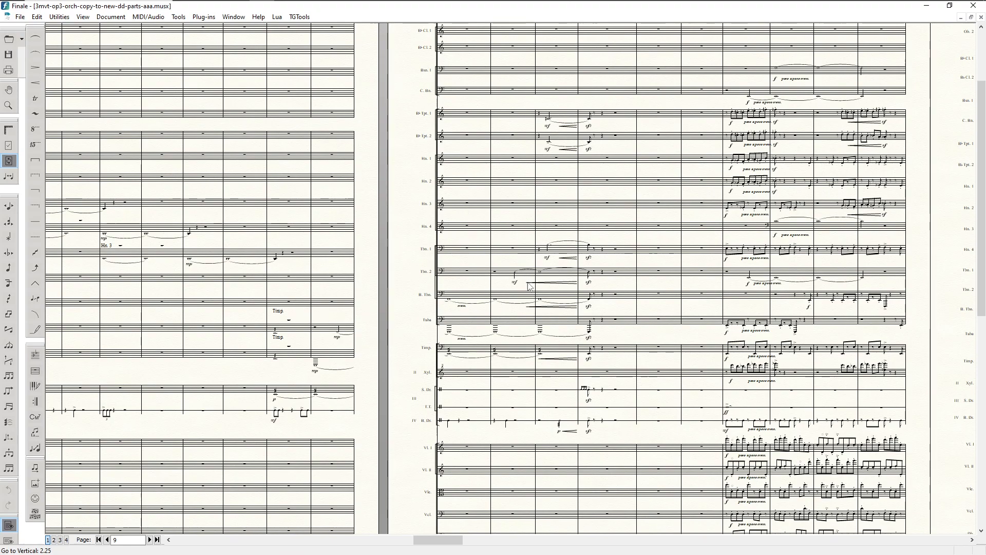
Start adding cue notes from measure 102 of the Trombone 2 staff, naming the cue Tbn. 2
left_click(504, 277)
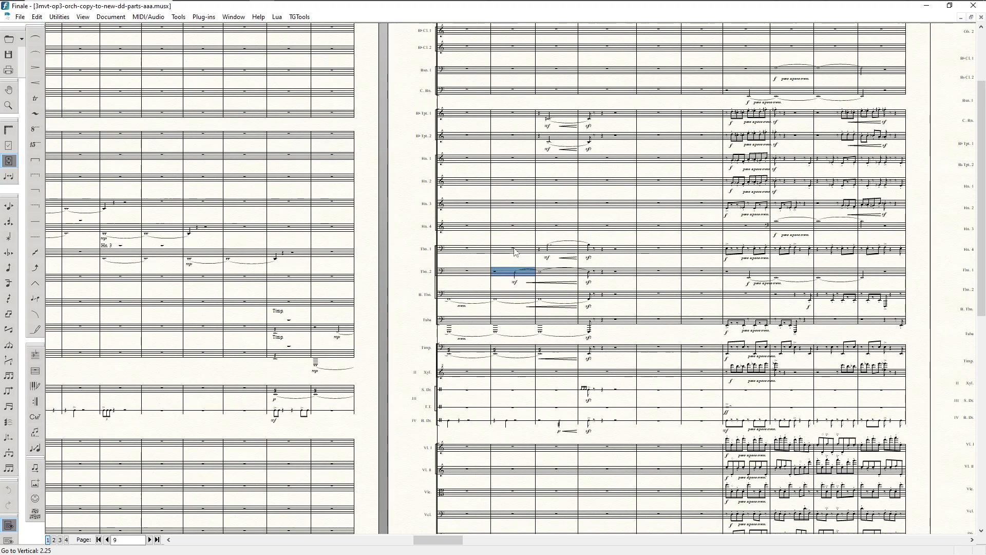
key("alt+p")
left_click_drag(515, 206, 749, 134)
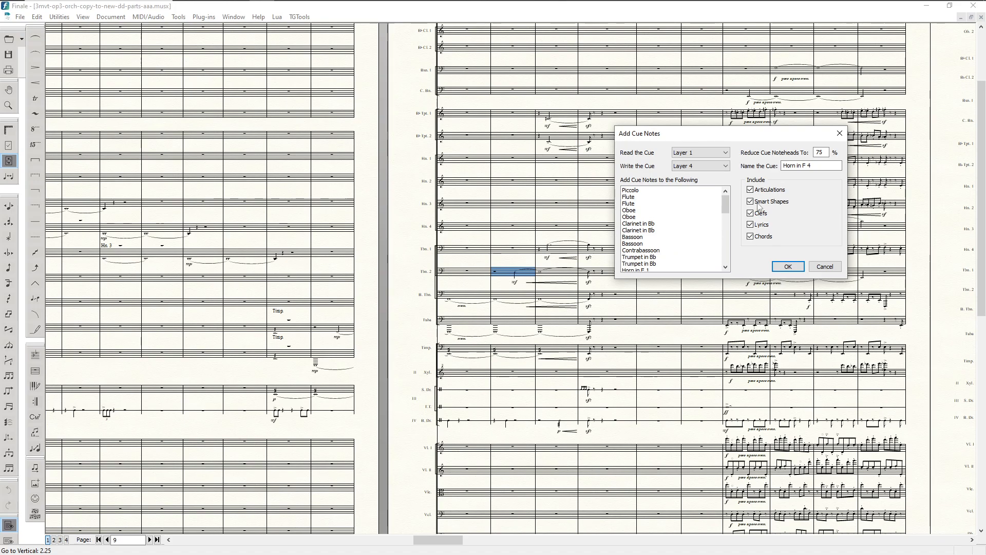
left_click_drag(817, 166, 777, 169)
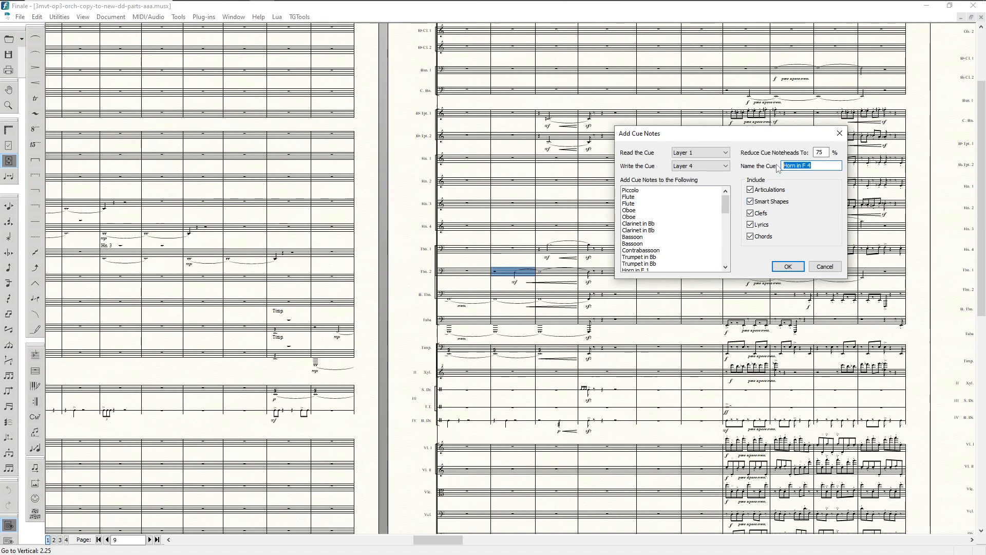
type("Tbn")
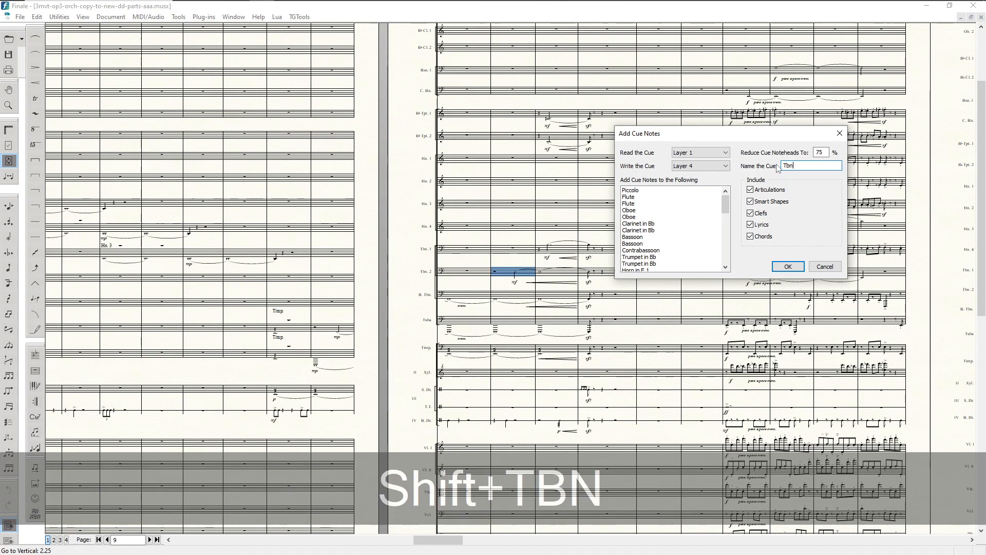
type(". 2")
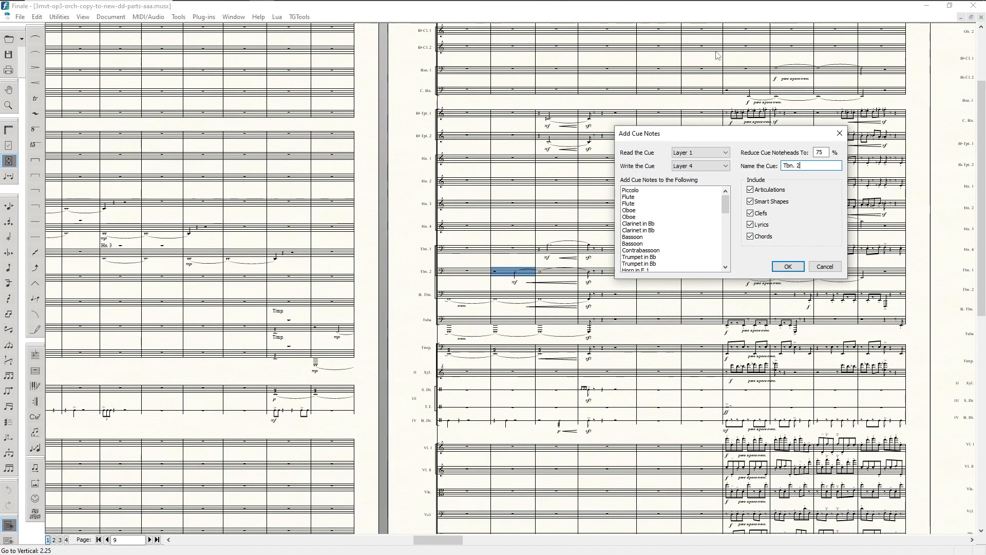
Exclude articulations, smart shapes and clefs from the cue and add it to the first Trombone staff
left_click(770, 191)
left_click(769, 203)
left_click(766, 212)
scroll(654, 250, "down", 3)
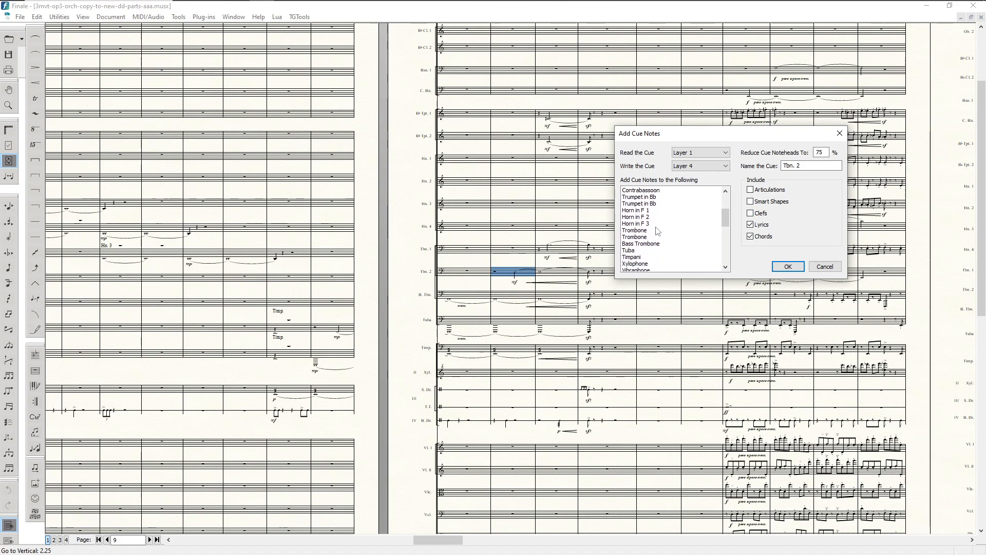
left_click(647, 231)
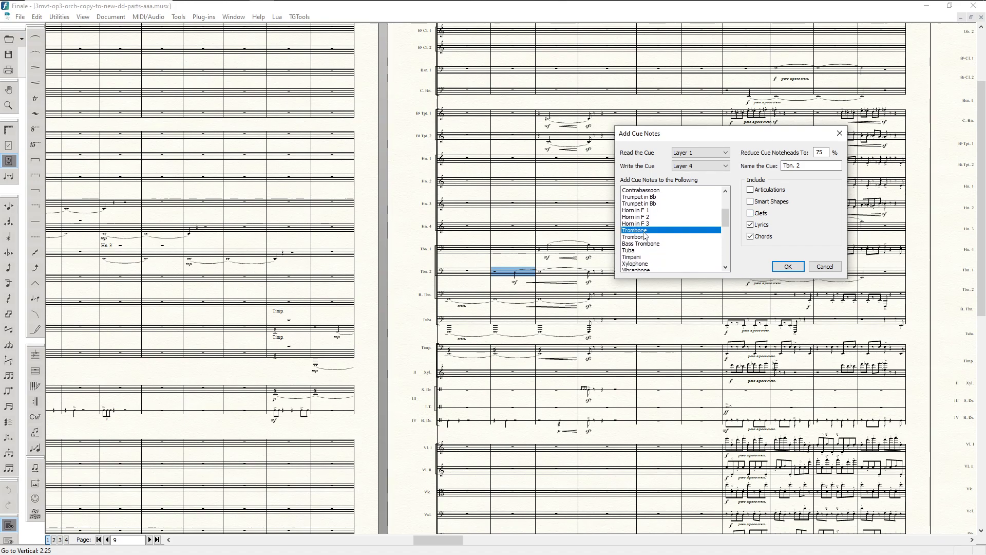
left_click(787, 267)
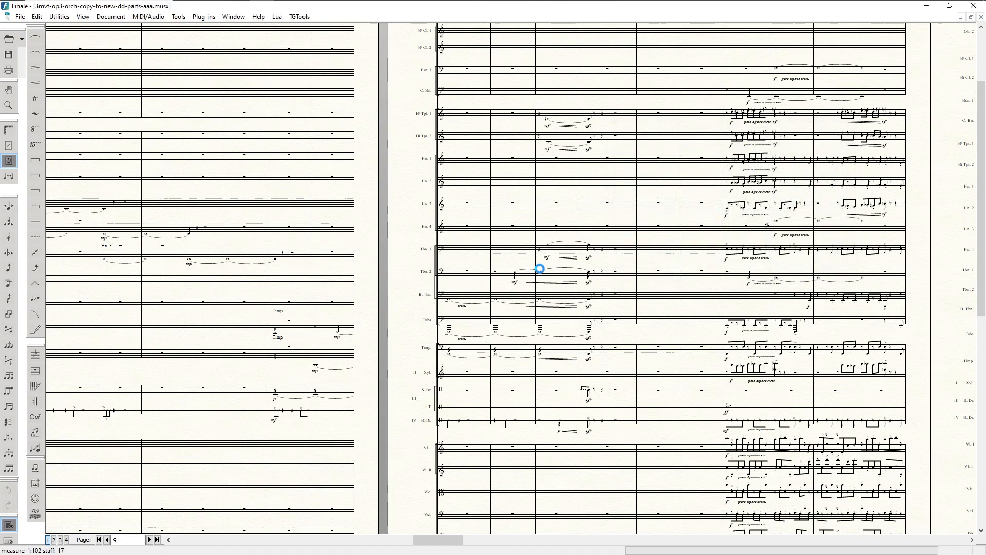